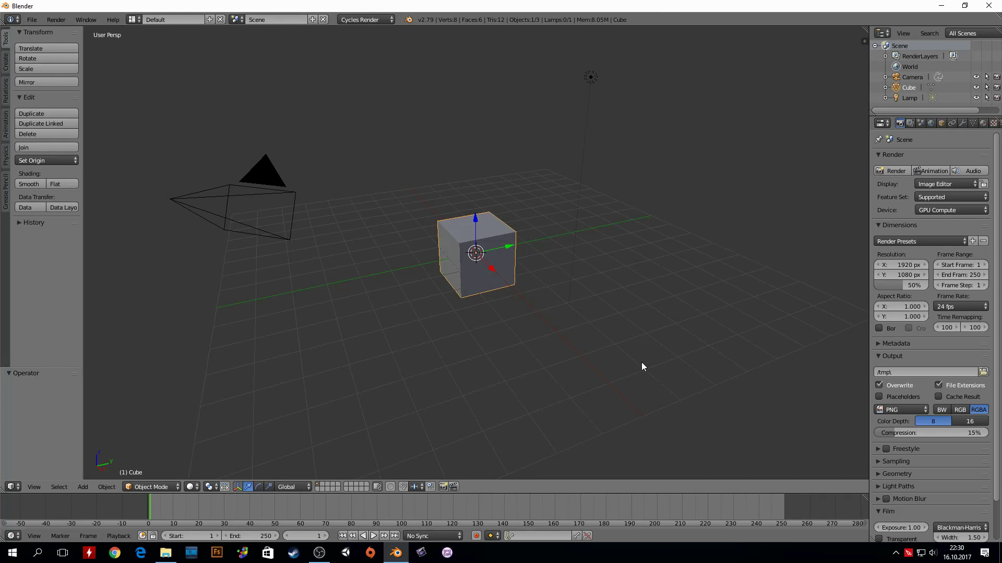
Zoom in and orbit the view around the default cube
scroll(518, 287, up, 2)
middle_drag(504, 332, 545, 317)
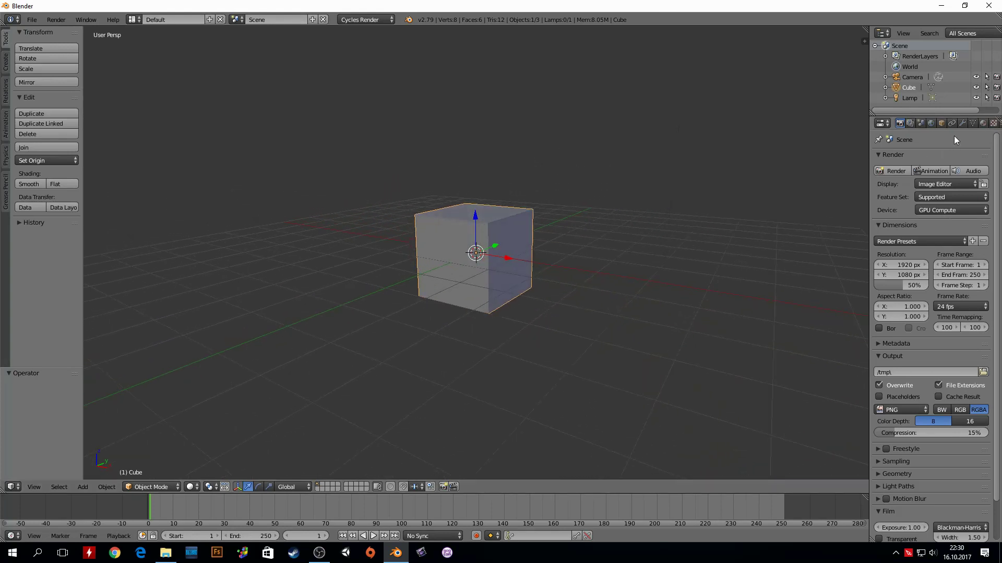
Add a Subdivision Surface modifier to the Cube and dismiss the antivirus popup
click(963, 123)
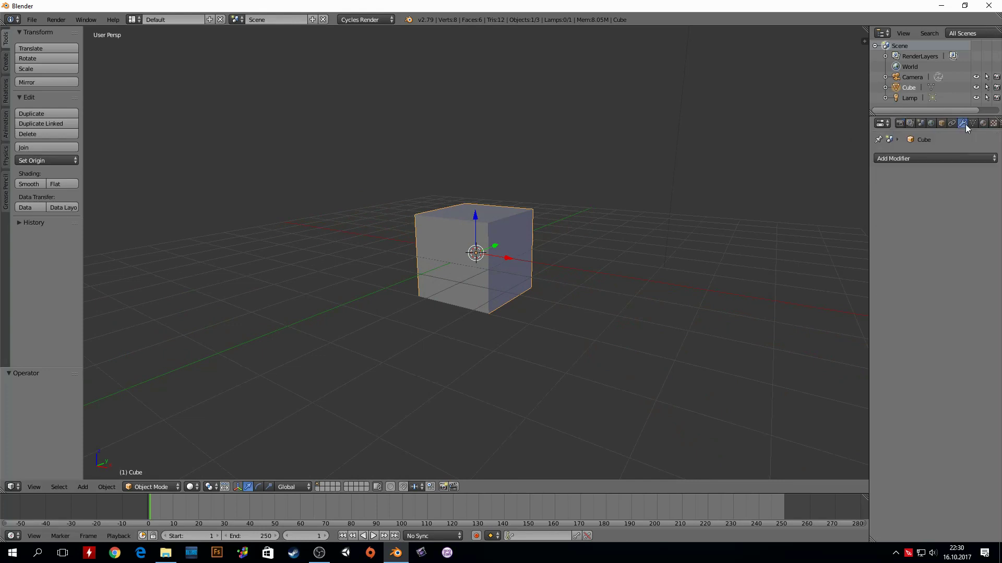
click(938, 159)
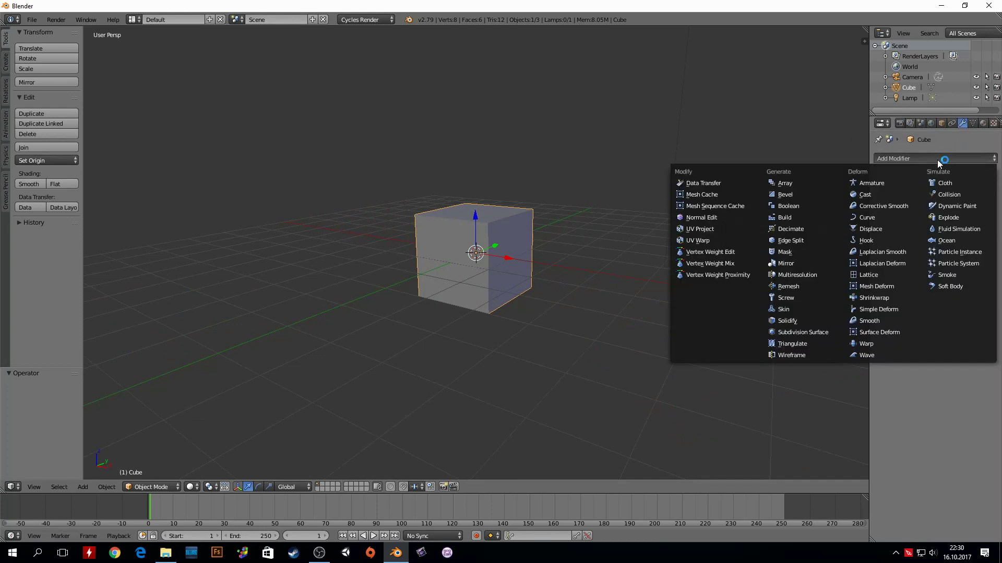
click(790, 338)
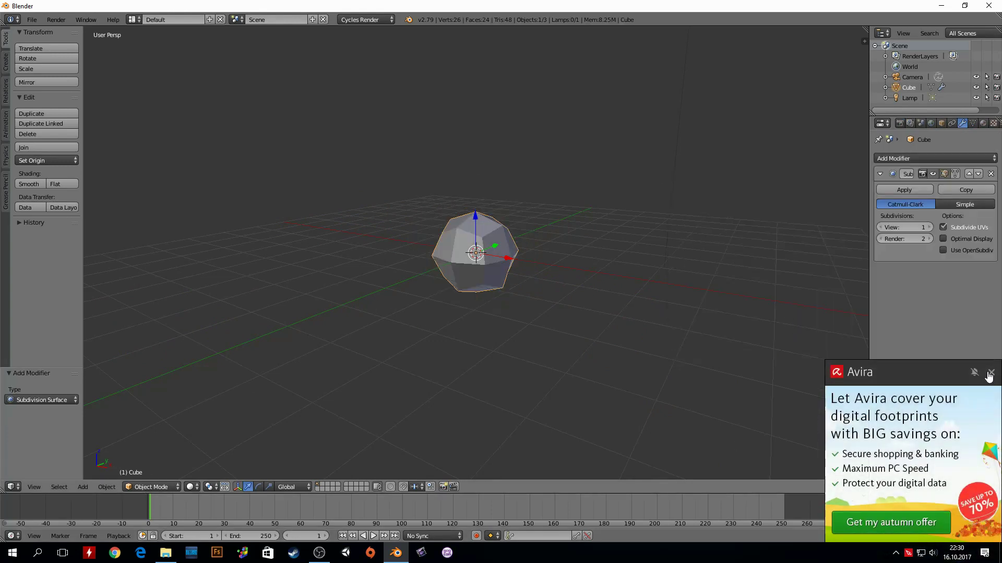
click(990, 374)
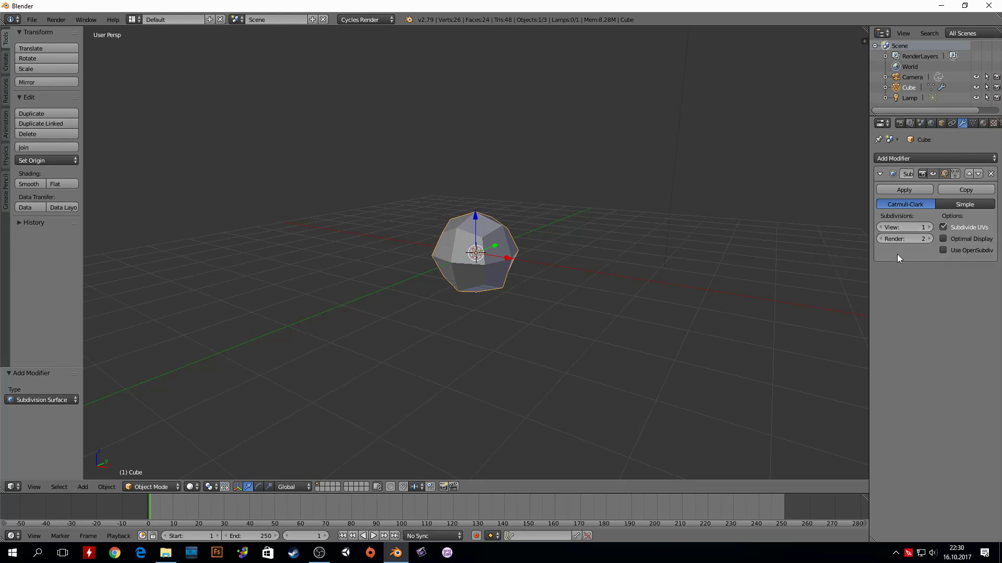
Set Subsurf View subdivisions to 3, adjust Render, and briefly check the camera view
click(928, 228)
click(927, 228)
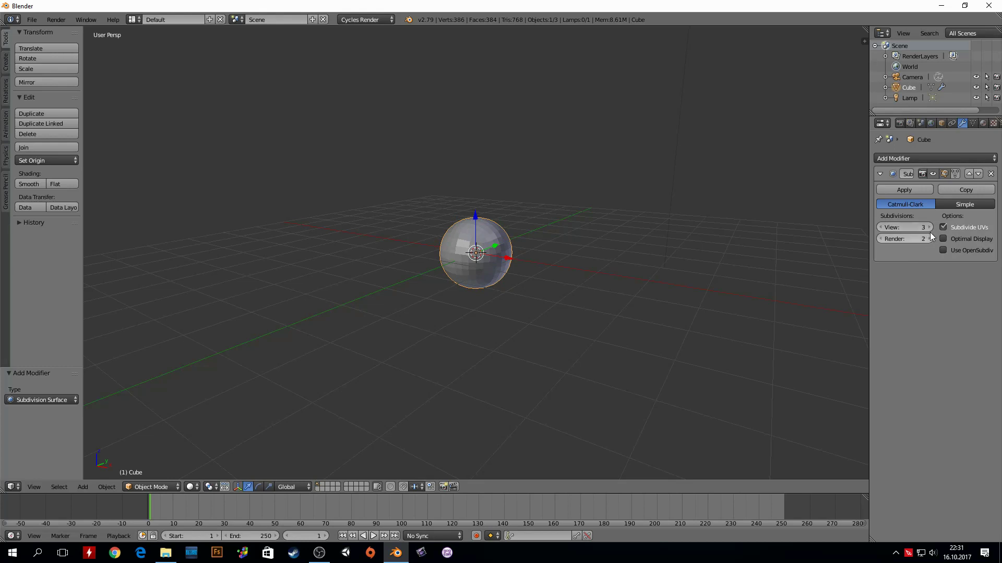
click(931, 238)
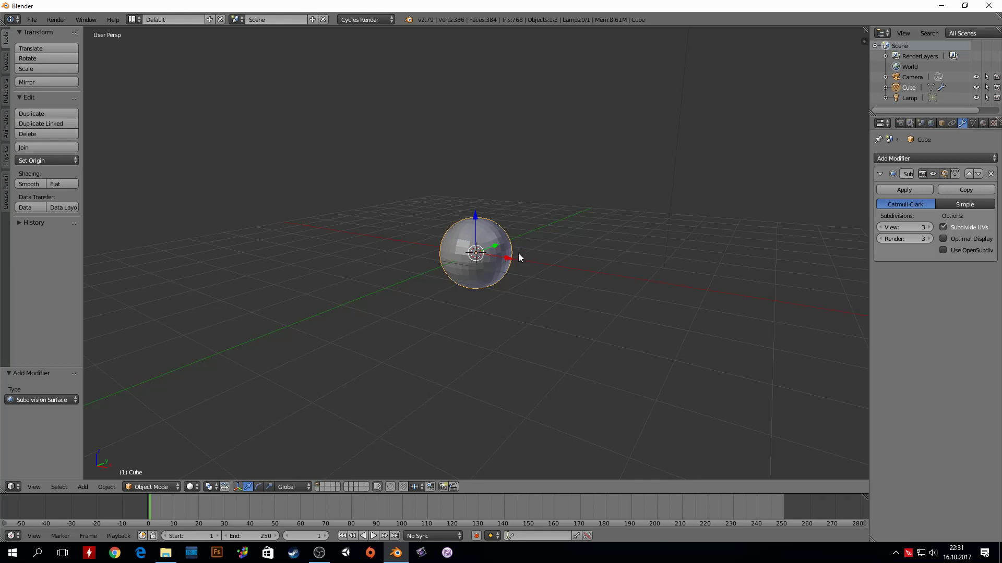
key(KP_0)
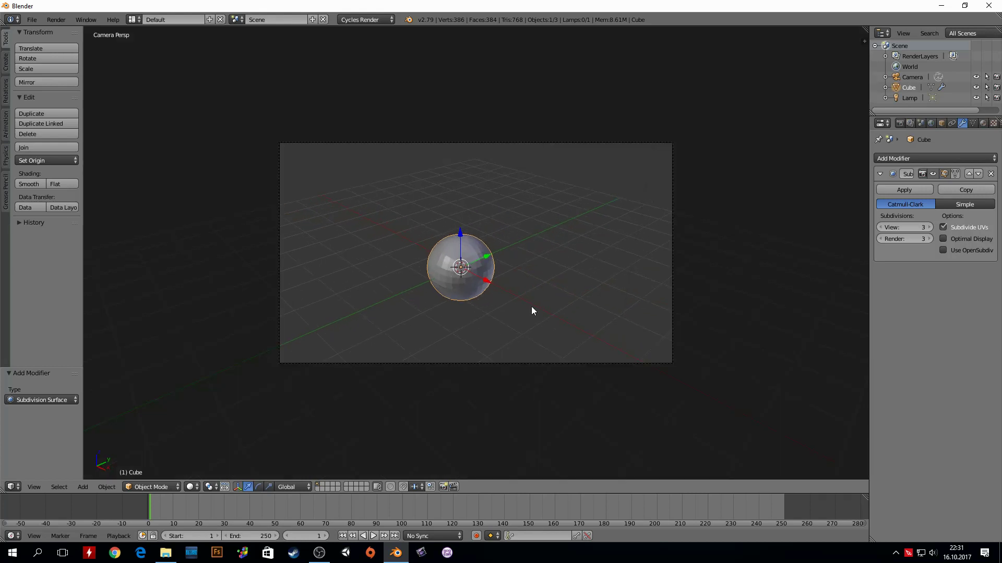
key(KP_0)
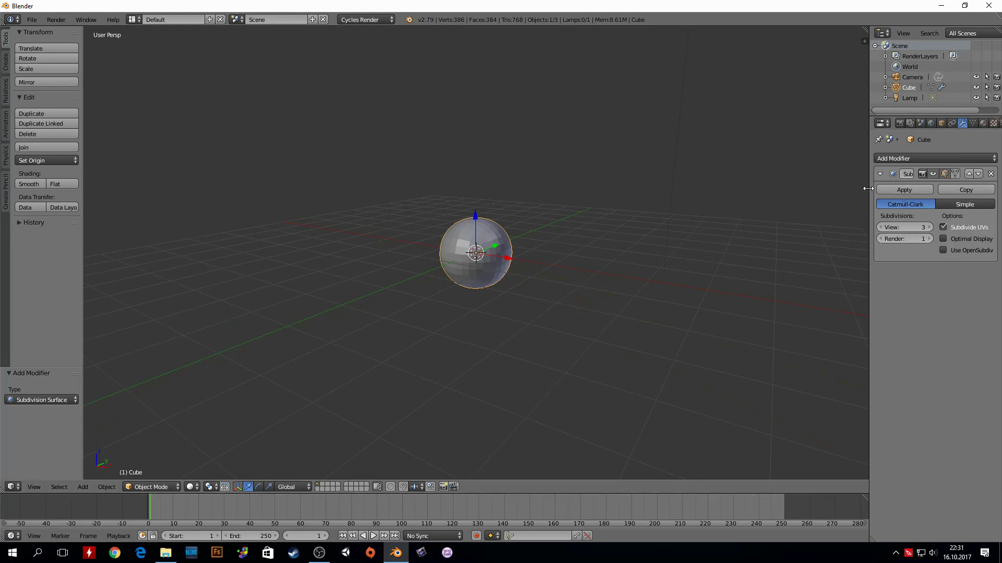
Widen the properties panel, render a test image, zoom into it, then return to the scene
drag(868, 188, 824, 210)
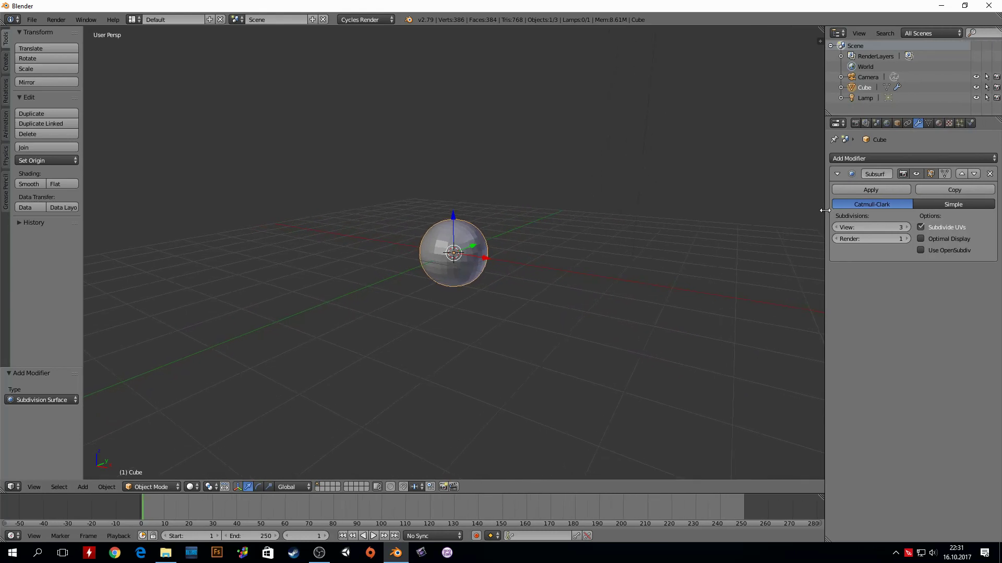
key(F12)
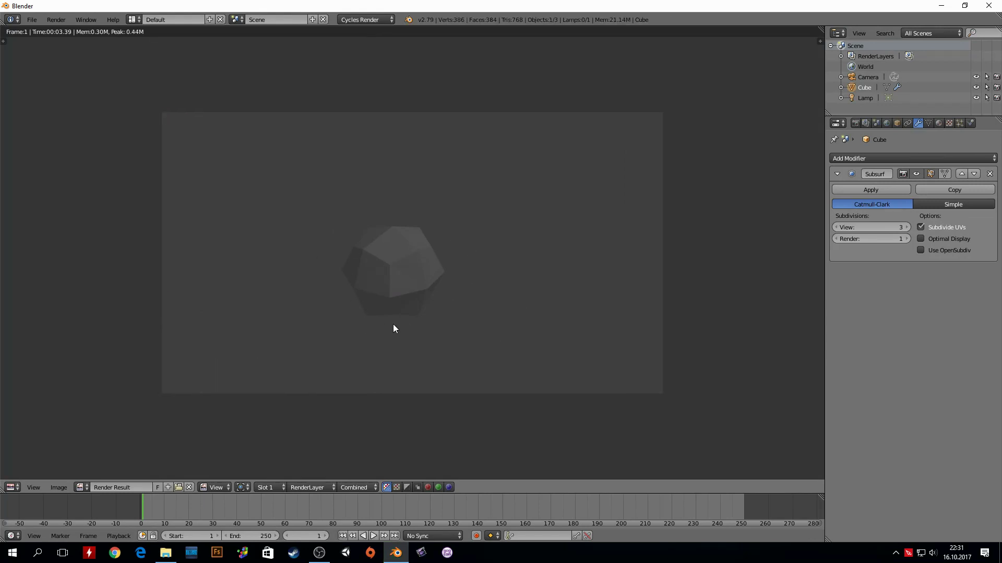
scroll(400, 292, up, 1)
scroll(402, 281, up, 2)
scroll(334, 256, down, 2)
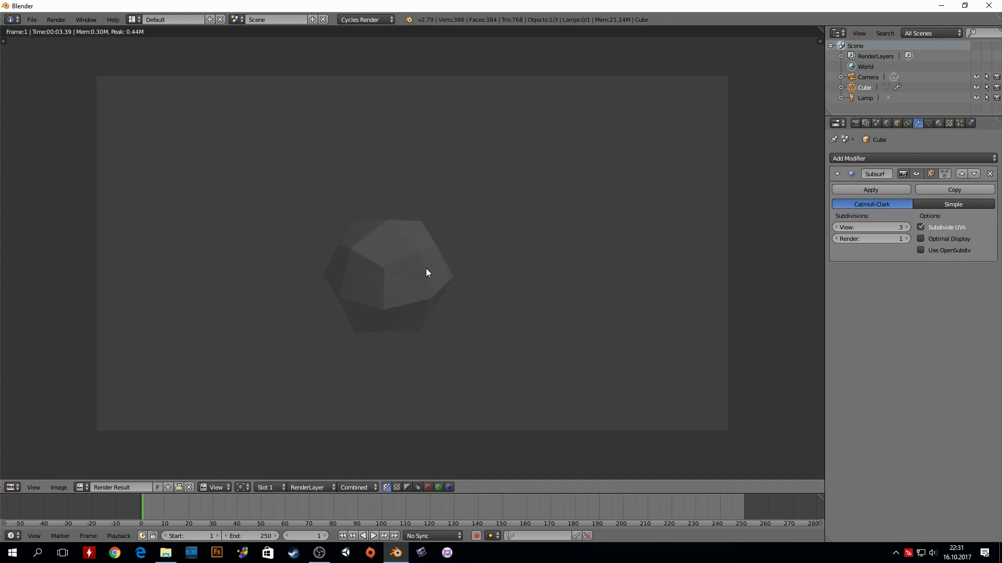
key(Escape)
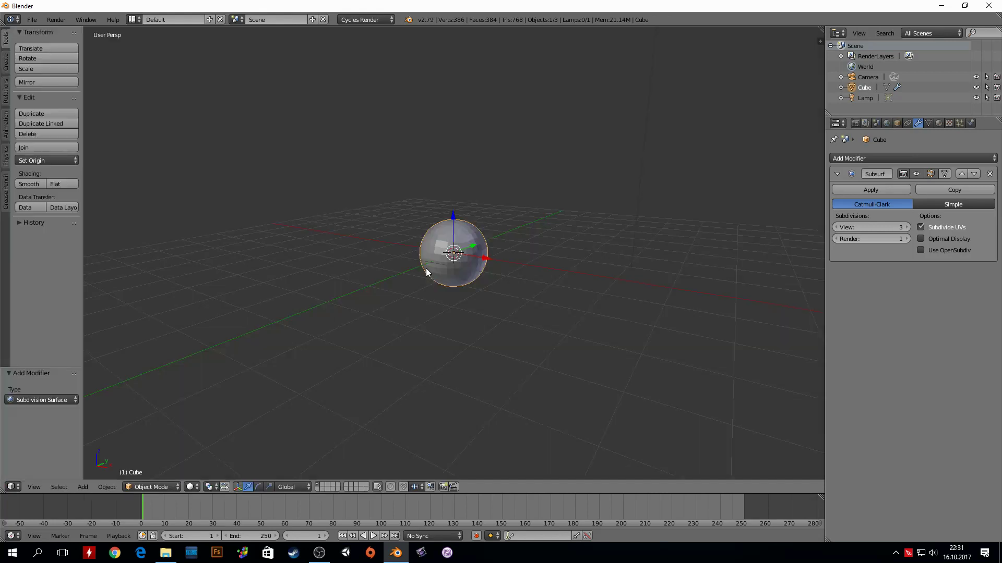
Set Subsurf View to 2 and Render to 4, render the sphere, and split the render area
click(837, 227)
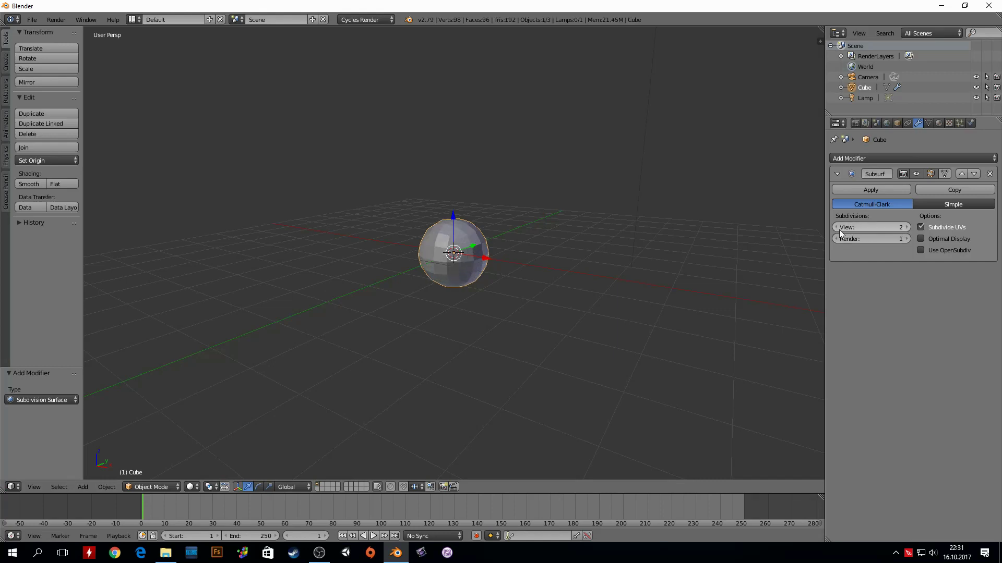
scroll(471, 292, up, 2)
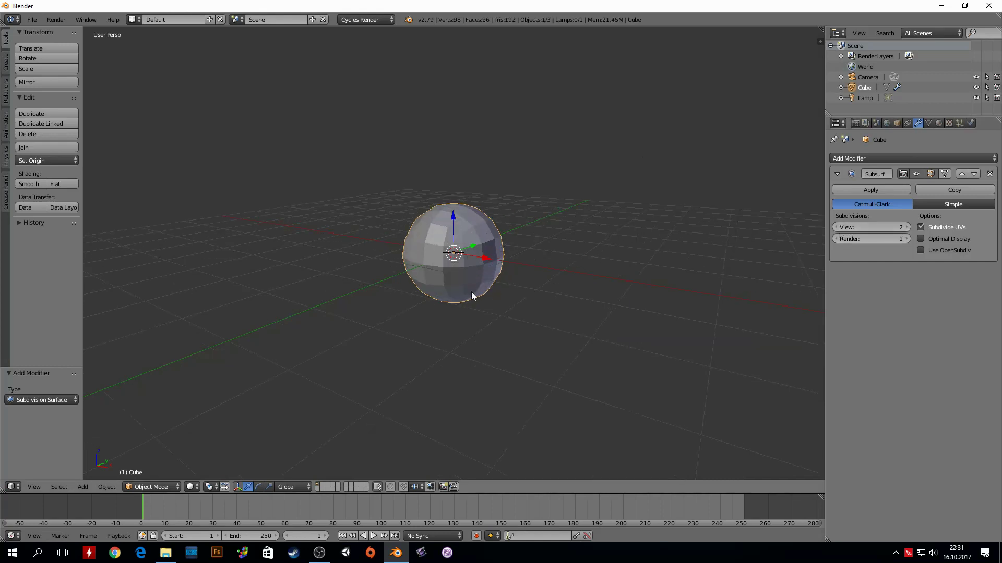
click(907, 239)
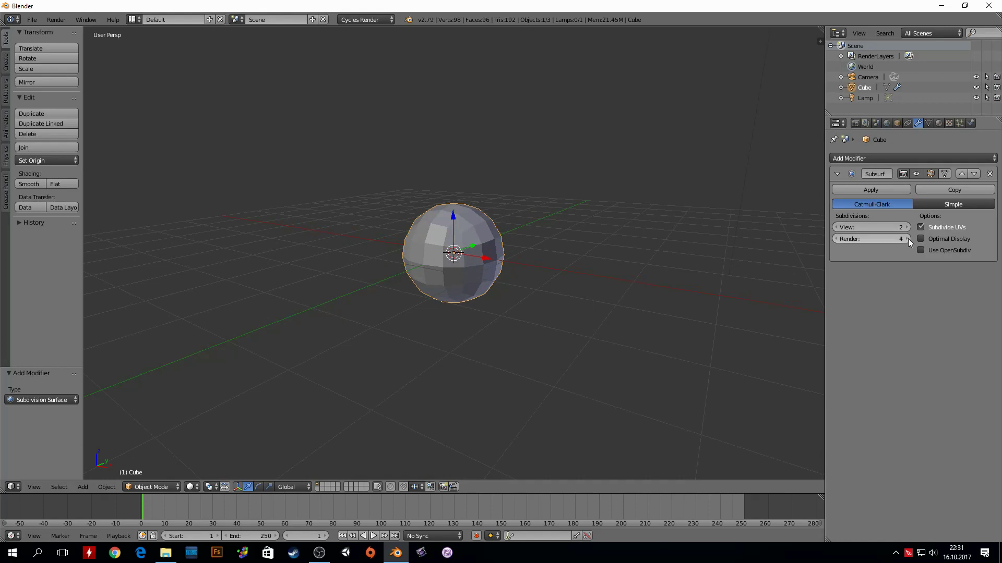
key(F12)
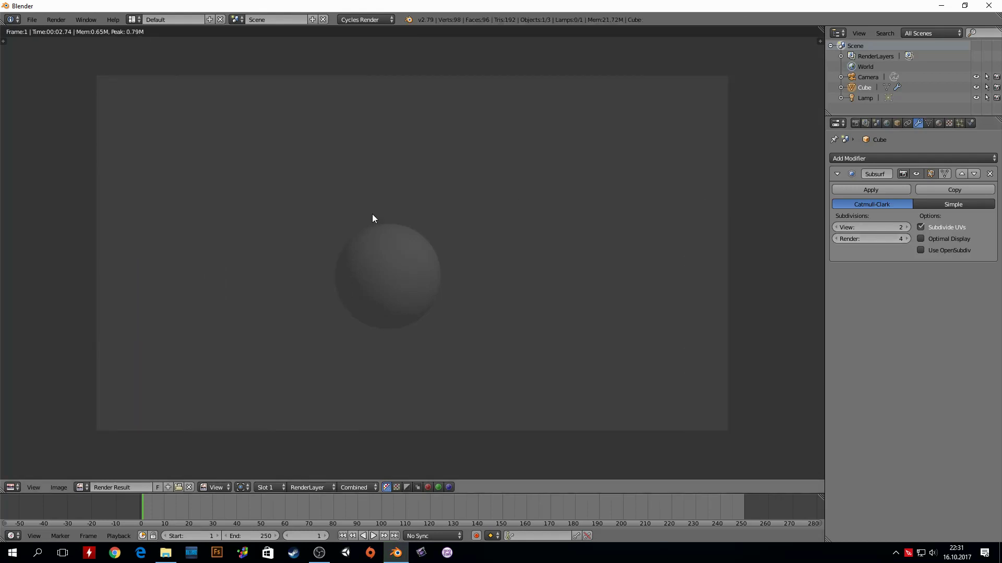
mouse_move(820, 40)
mouse_down()
mouse_move(341, 52)
mouse_move(392, 49)
mouse_up()
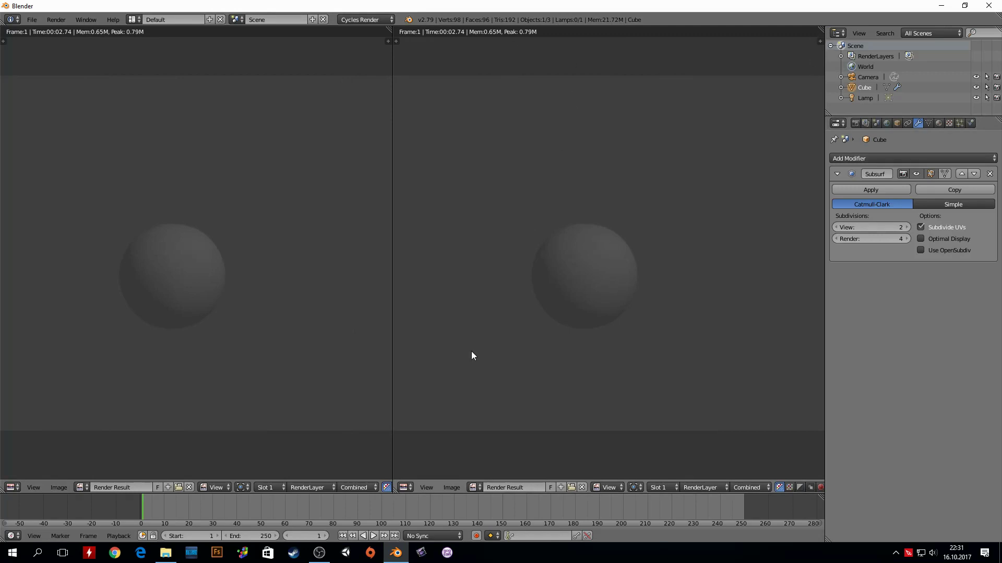
Turn the right half of the split area into a 3D View
click(405, 487)
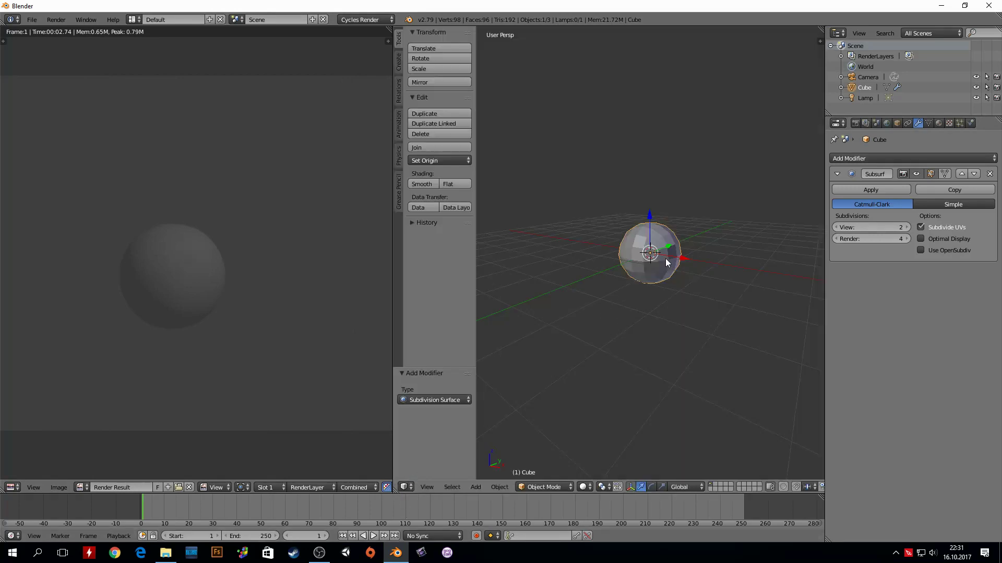
scroll(665, 258, up, 3)
scroll(666, 240, up, 1)
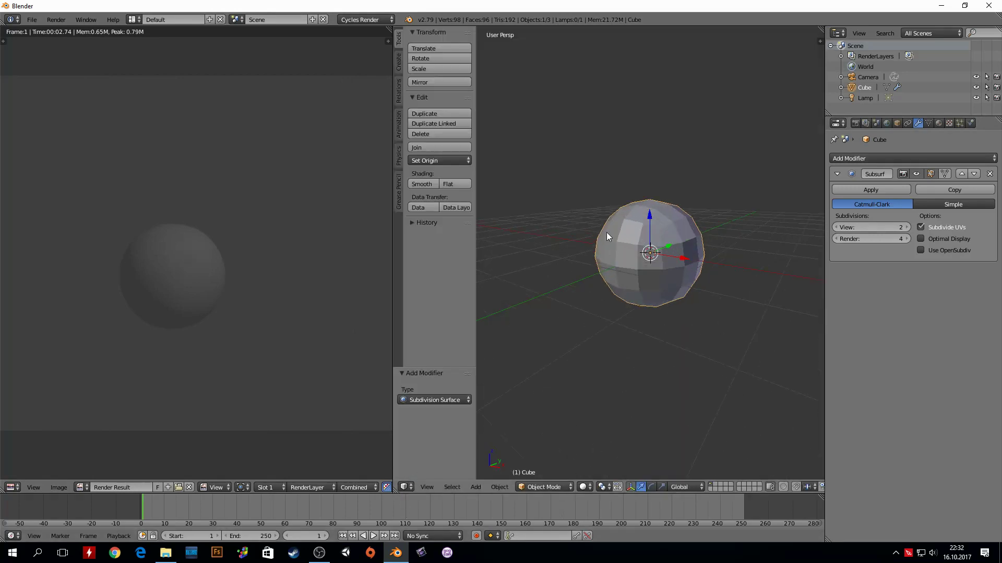
scroll(119, 269, up, 3)
scroll(126, 268, up, 1)
scroll(126, 267, up, 1)
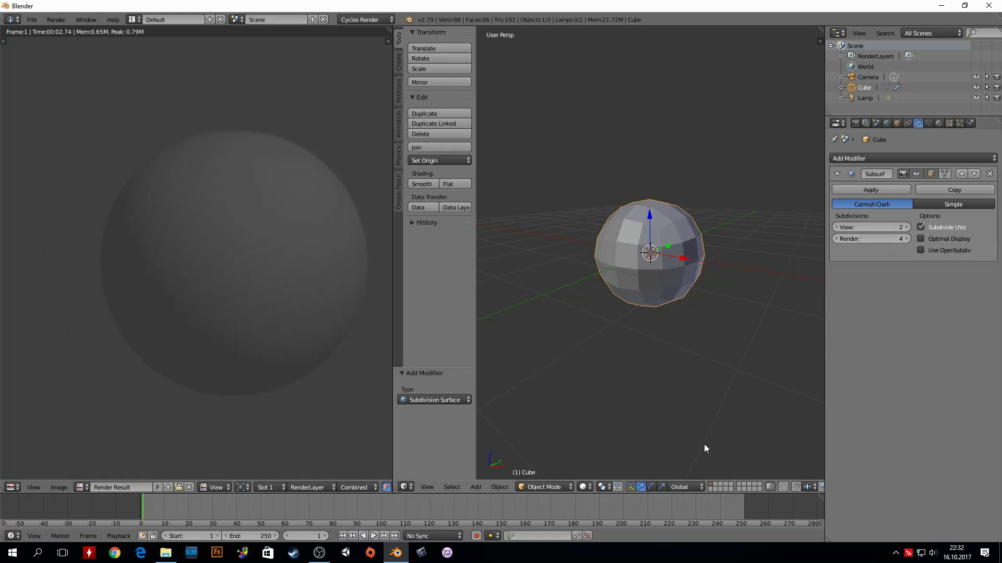
Set the 3D viewport to Rendered shading and show the Render properties
click(561, 486)
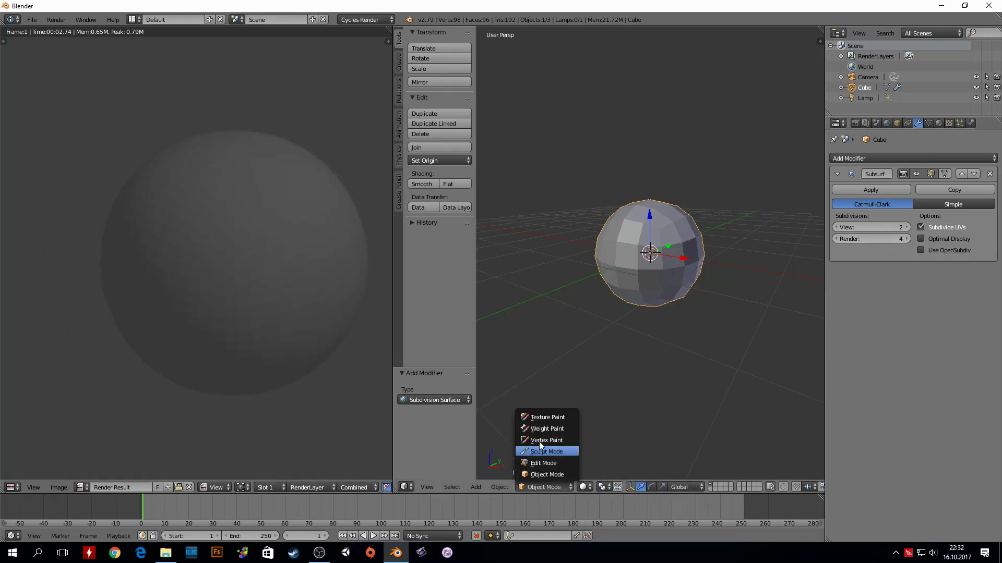
click(588, 486)
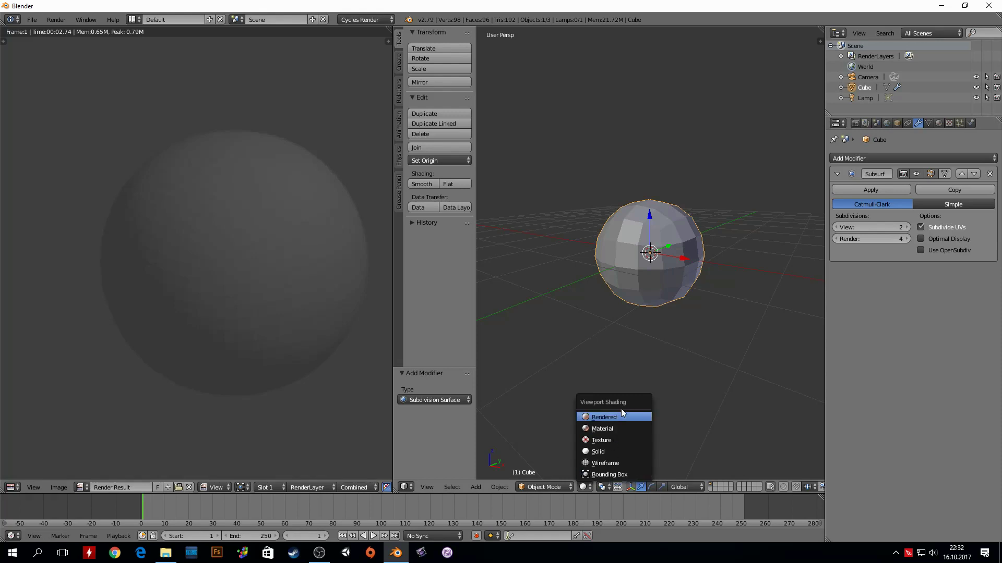
click(607, 416)
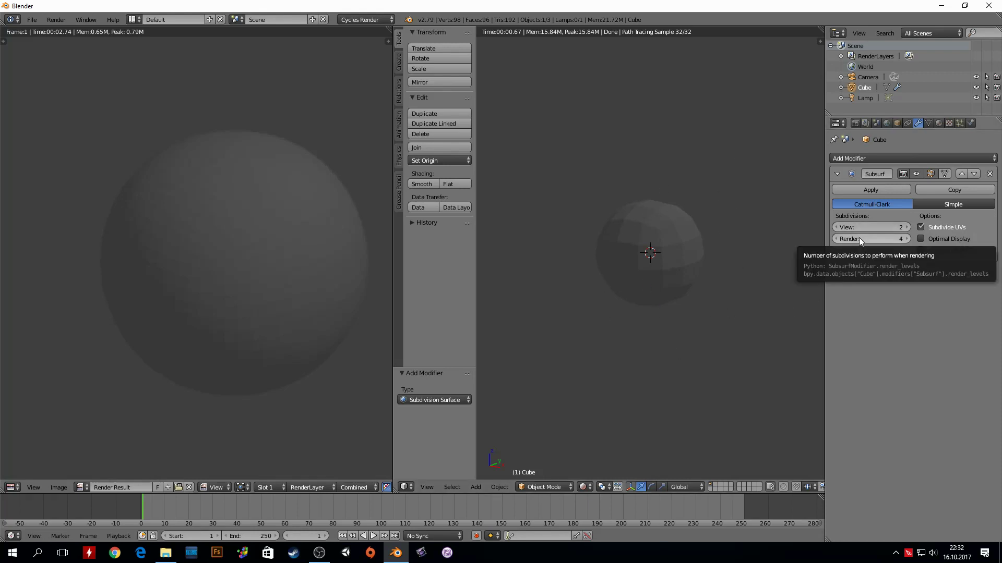
click(856, 124)
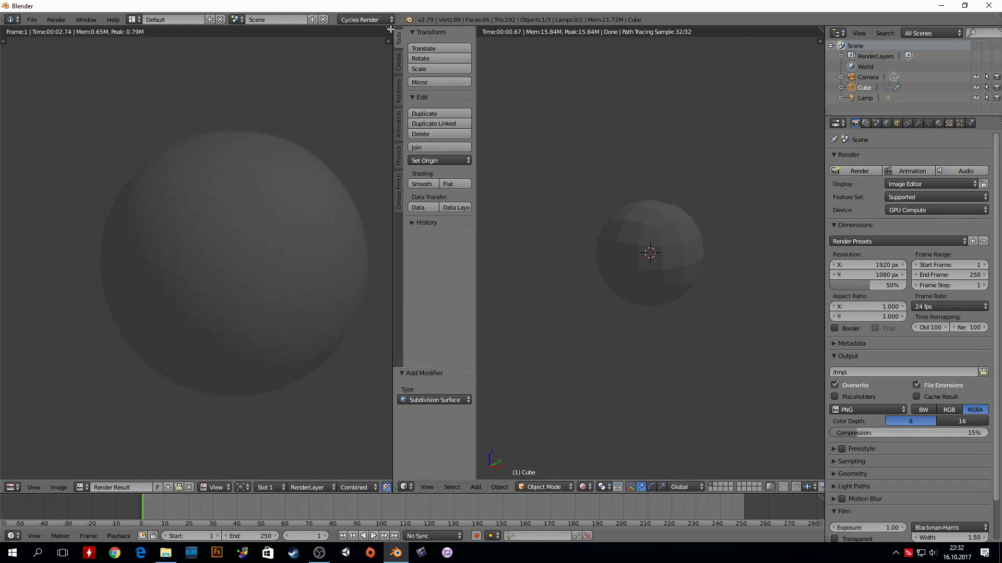
Split the render image area into extra panes and resize them
drag(391, 29, 376, 68)
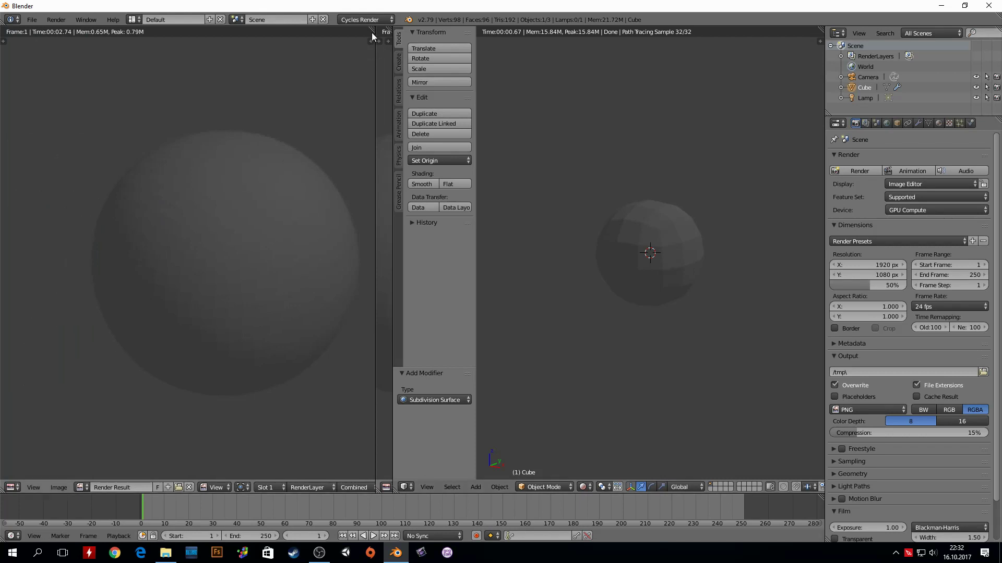
drag(373, 30, 264, 52)
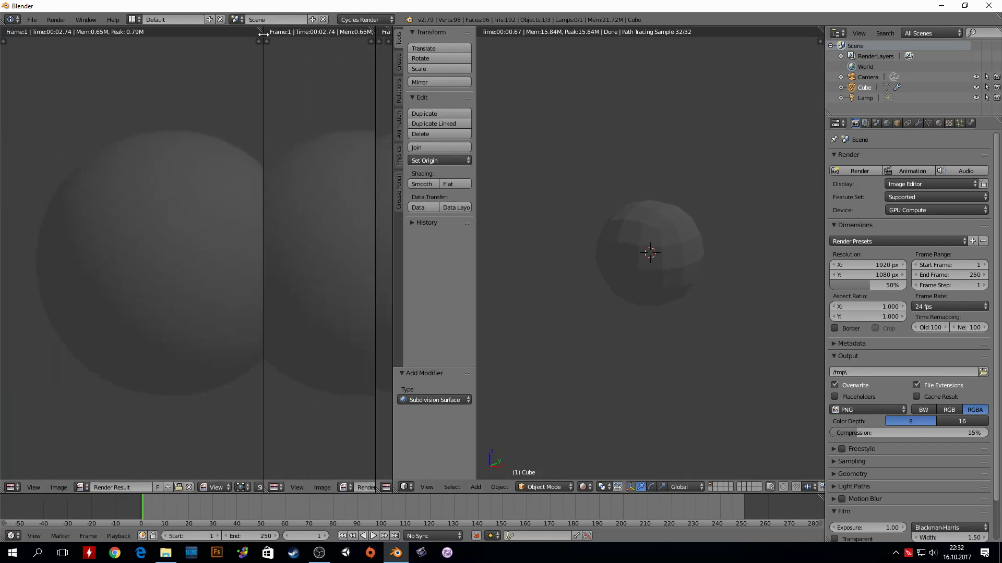
drag(264, 113, 154, 113)
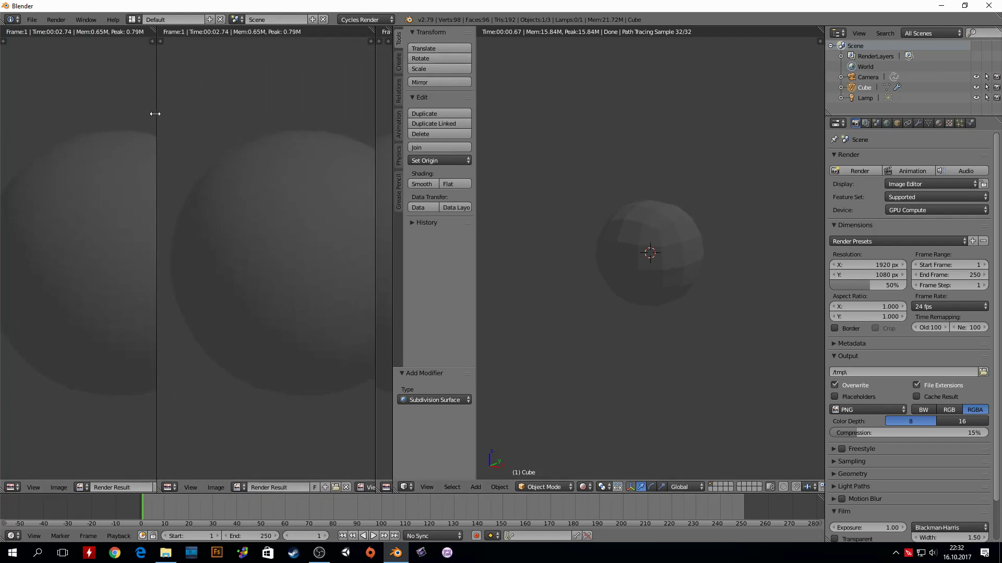
drag(375, 97, 256, 105)
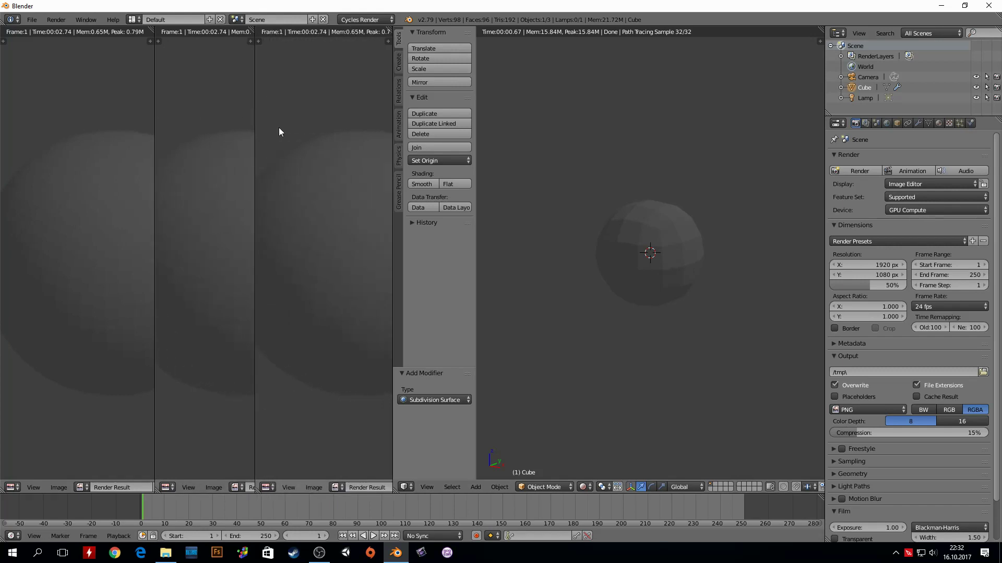
Merge the render image panes back together using Join Area at their borders
right_click(155, 107)
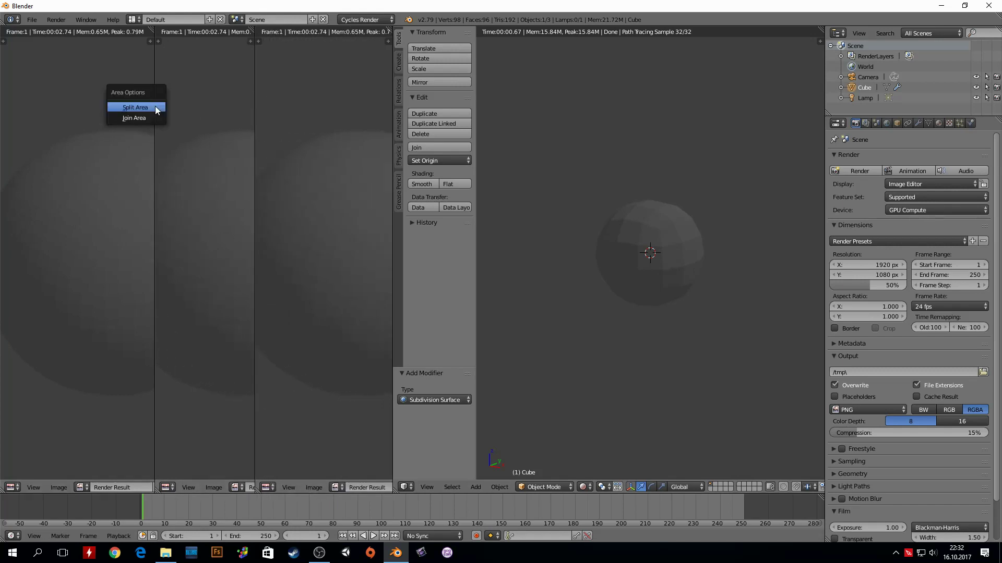
click(138, 117)
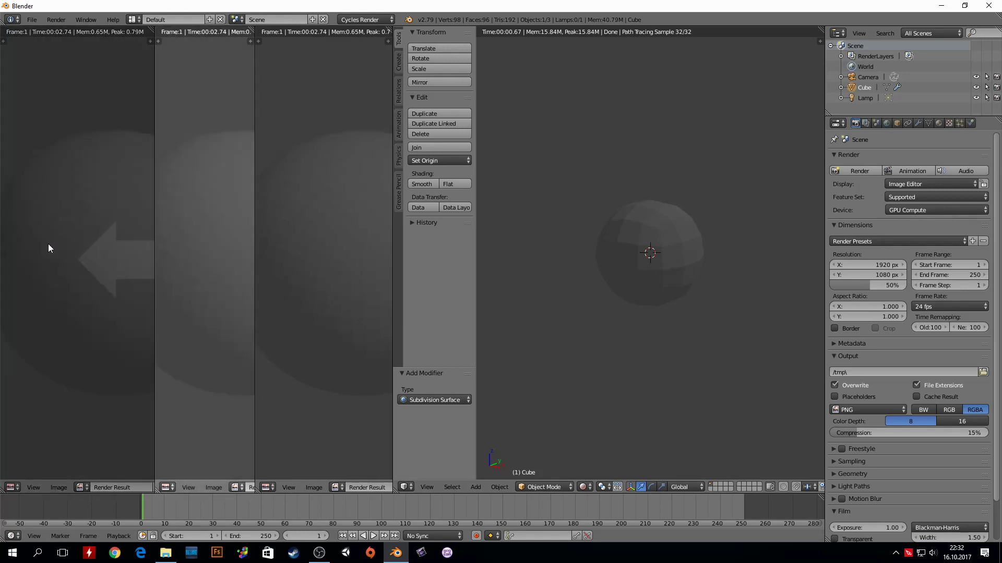
click(211, 243)
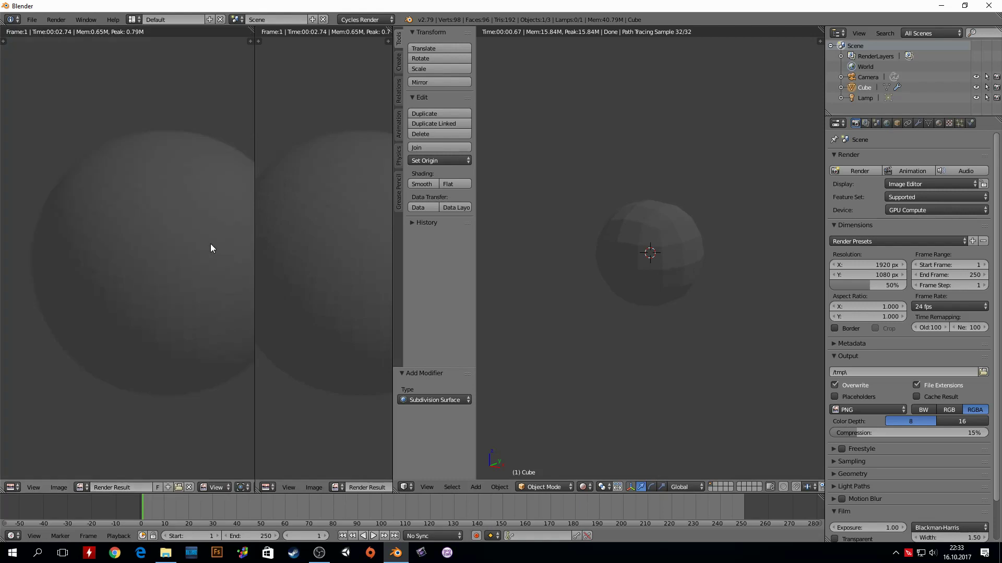
right_click(254, 215)
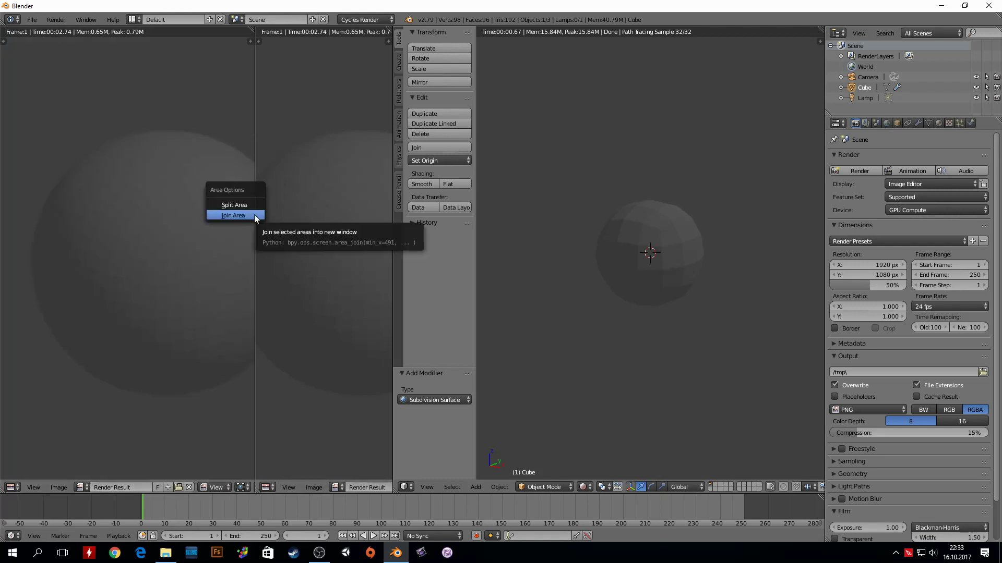
click(254, 214)
click(219, 226)
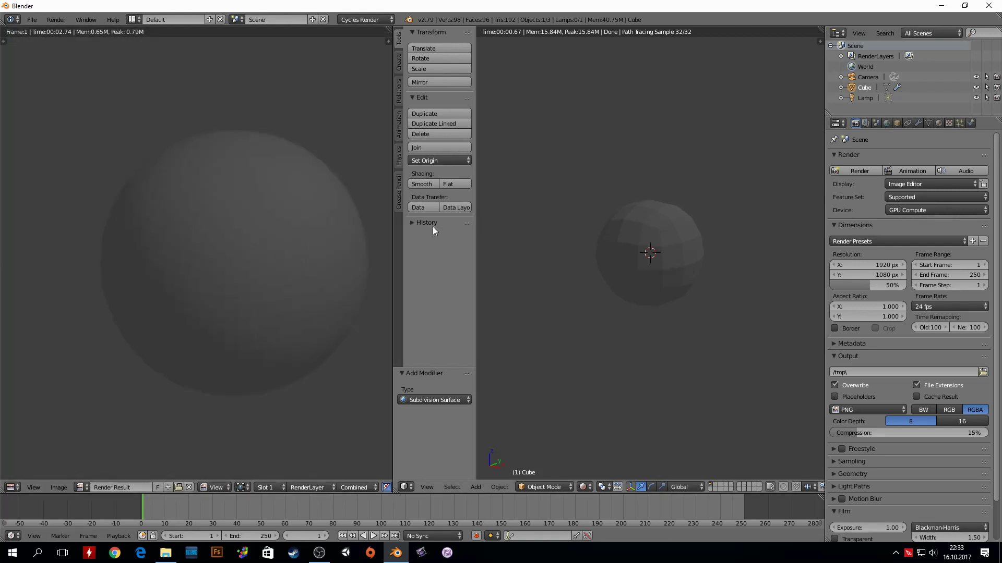
right_click(393, 241)
click(393, 238)
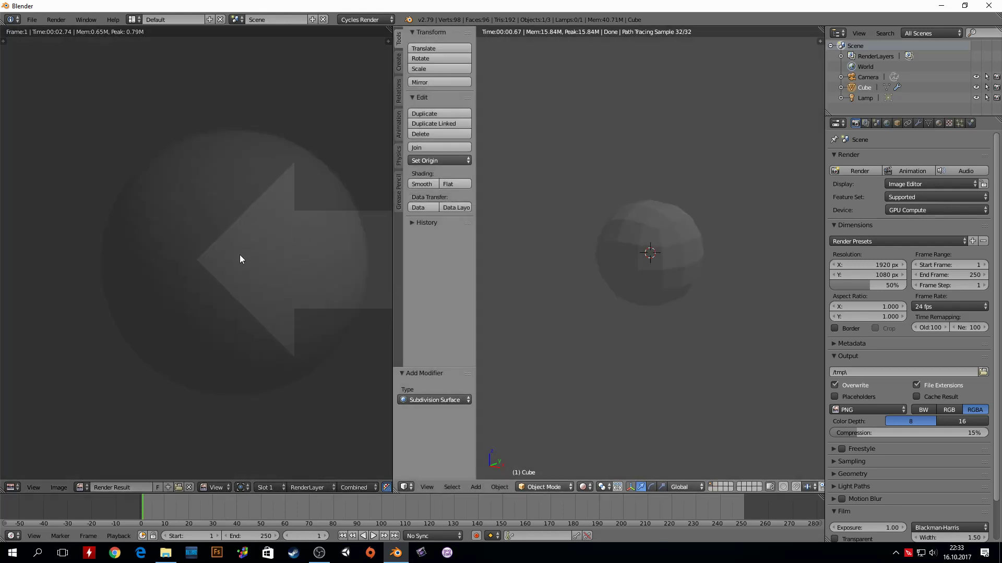
Close the image area so the 3D view fills the workspace, in Solid shading
click(240, 255)
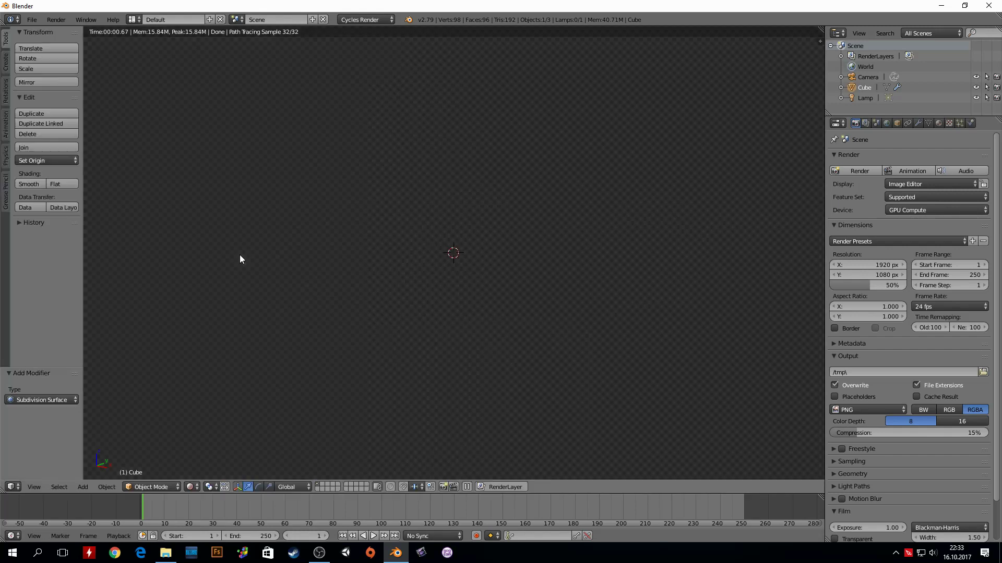
click(200, 483)
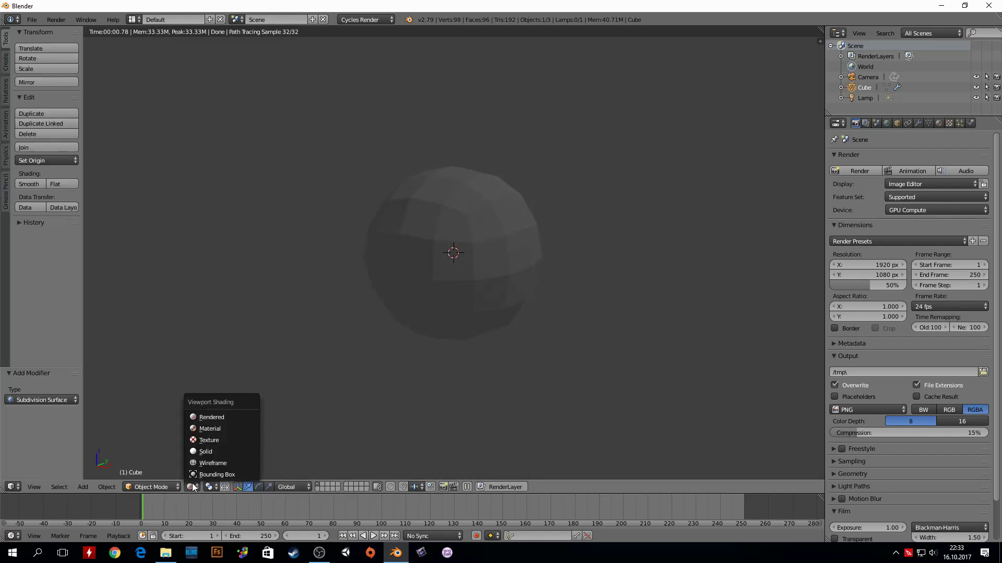
click(208, 430)
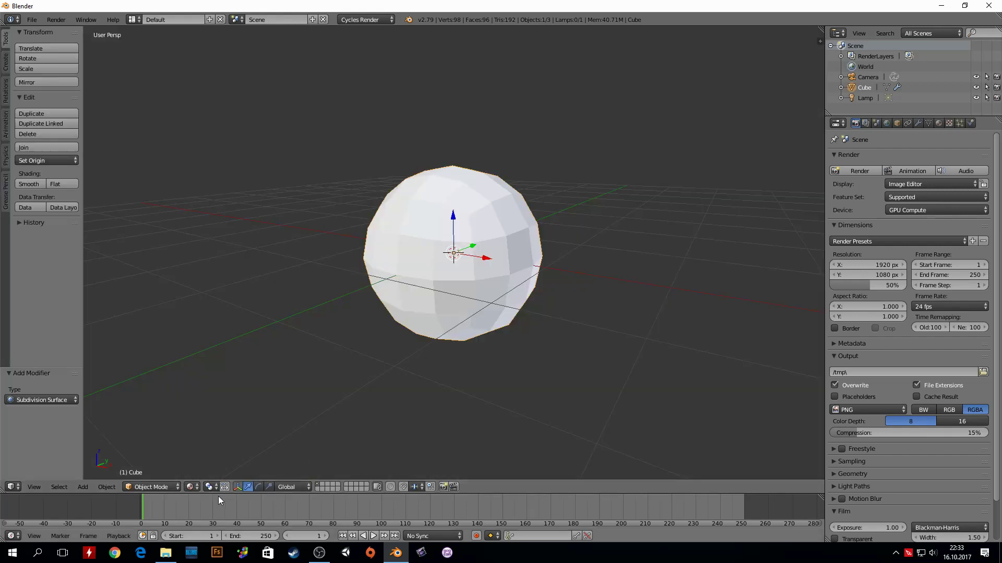
click(191, 487)
click(206, 456)
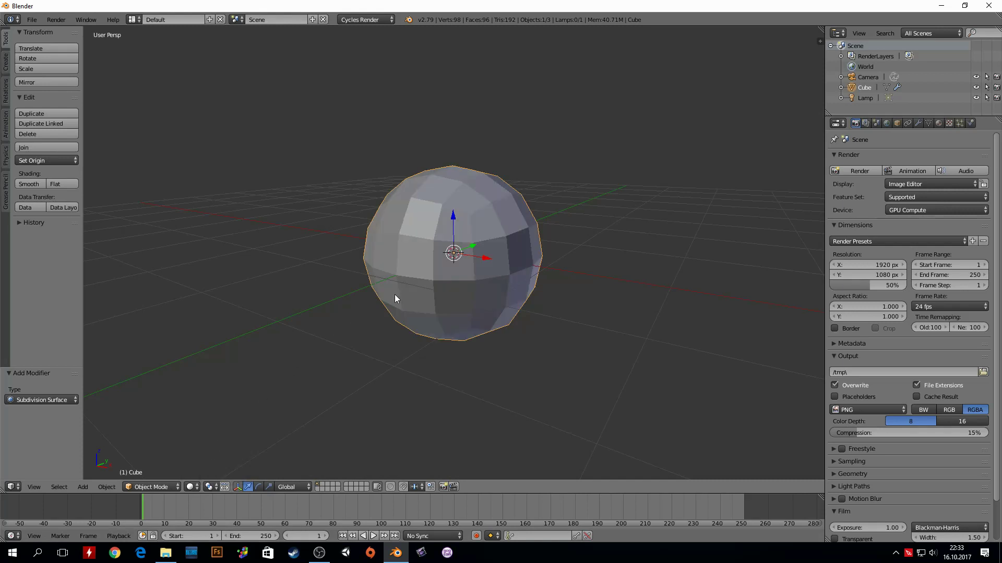
mouse_move(395, 294)
middle_down()
mouse_move(468, 273)
mouse_move(499, 284)
mouse_move(437, 295)
mouse_move(404, 277)
middle_up()
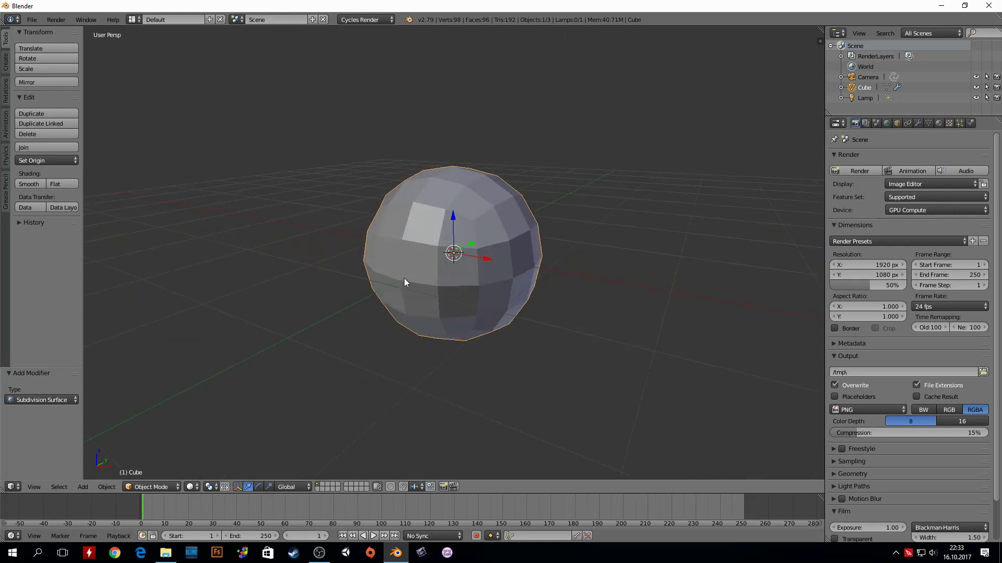
Enter Edit Mode on the Cube and raise Subsurf View subdivisions to 4
key(Tab)
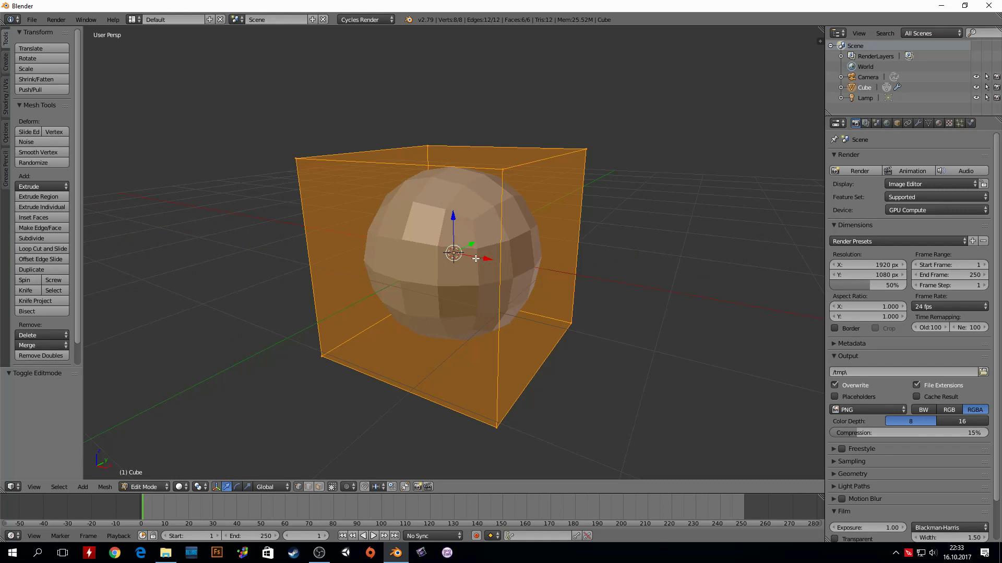
click(918, 122)
click(904, 228)
click(904, 228)
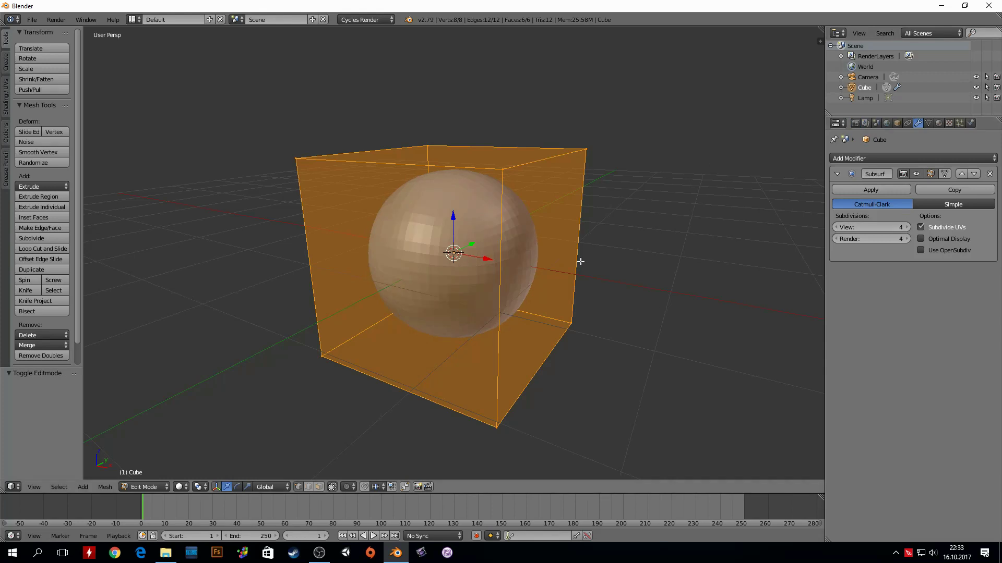
scroll(478, 214, down, 1)
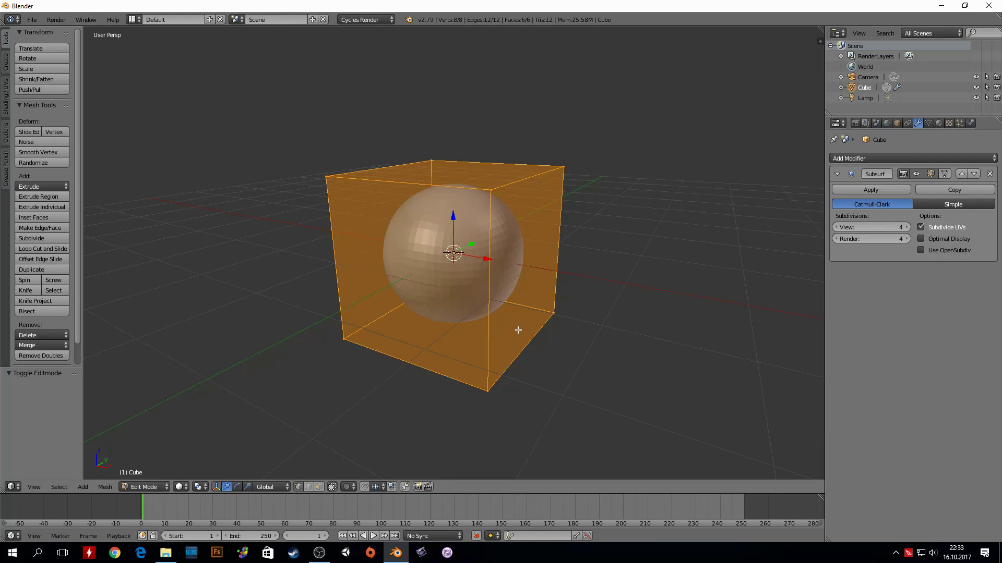
Switch to Front view with Numpad 1 and toggle into orthographic projection
key(KP_1)
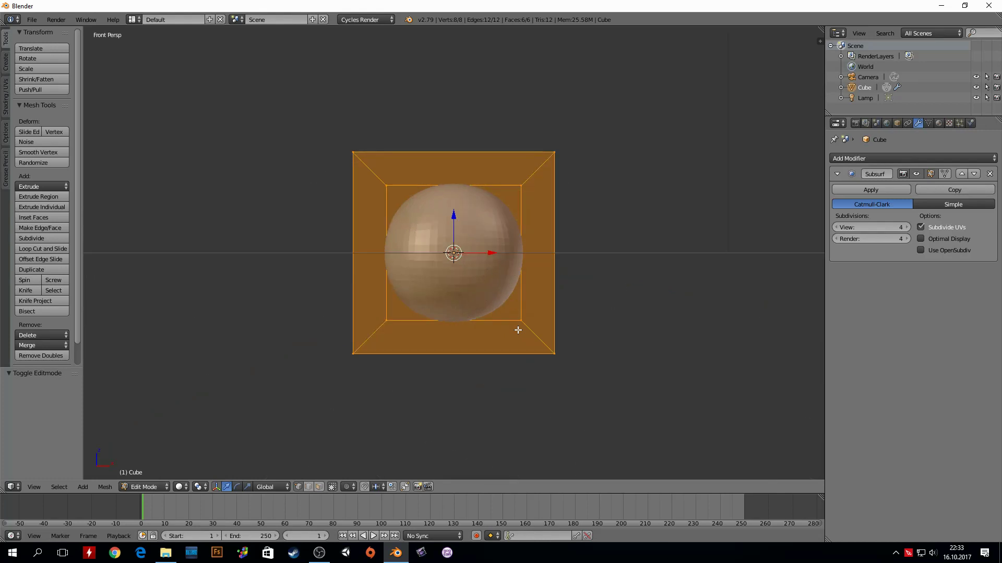
key(KP_5)
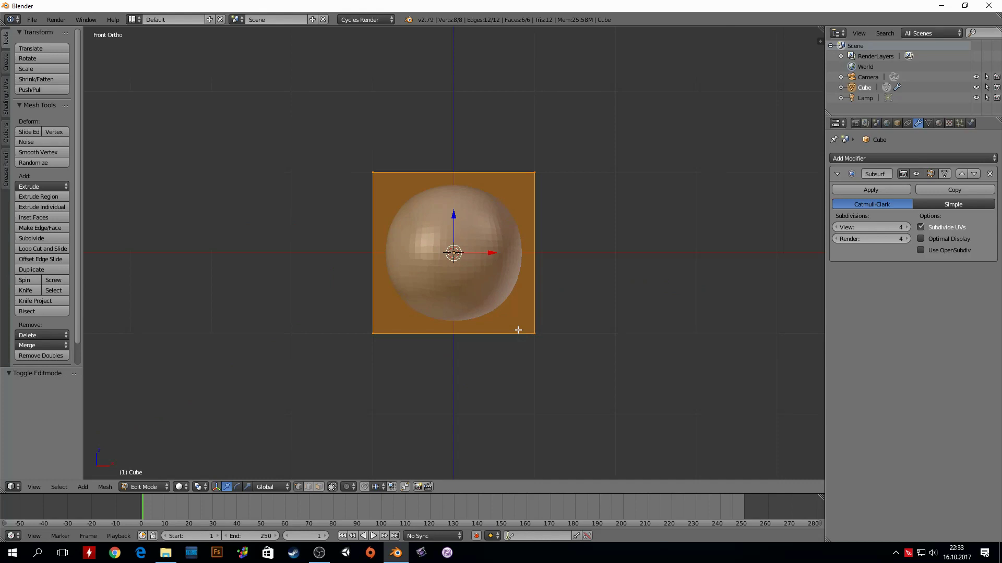
key(KP_5)
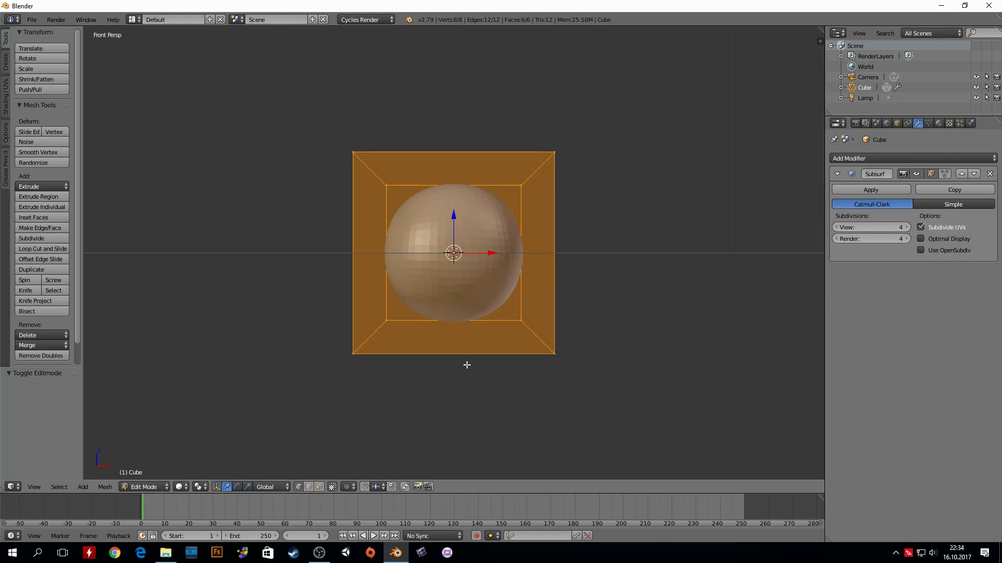
key(KP_5)
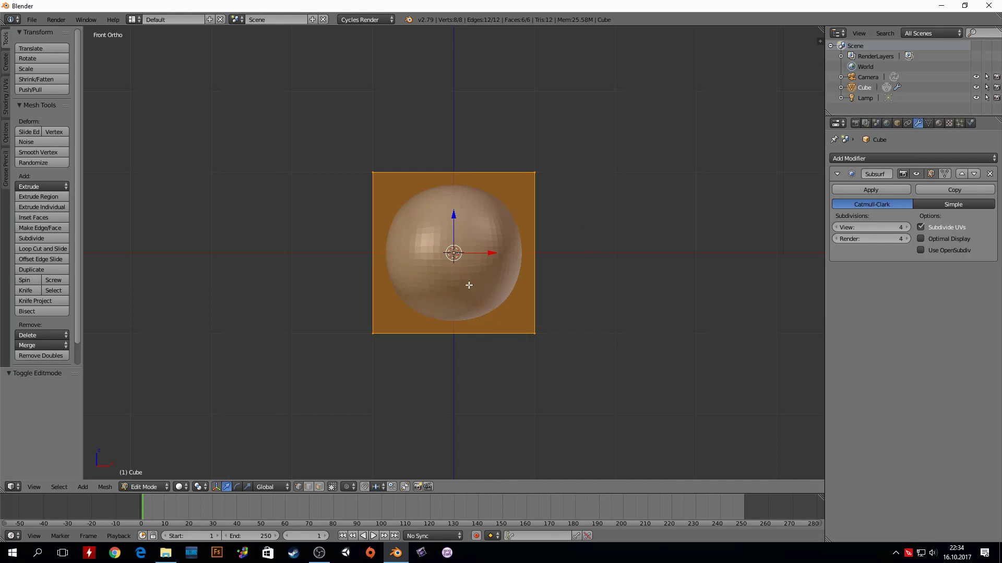
Add a horizontal loop cut across the cube, slid up near the top
key(ctrl+r)
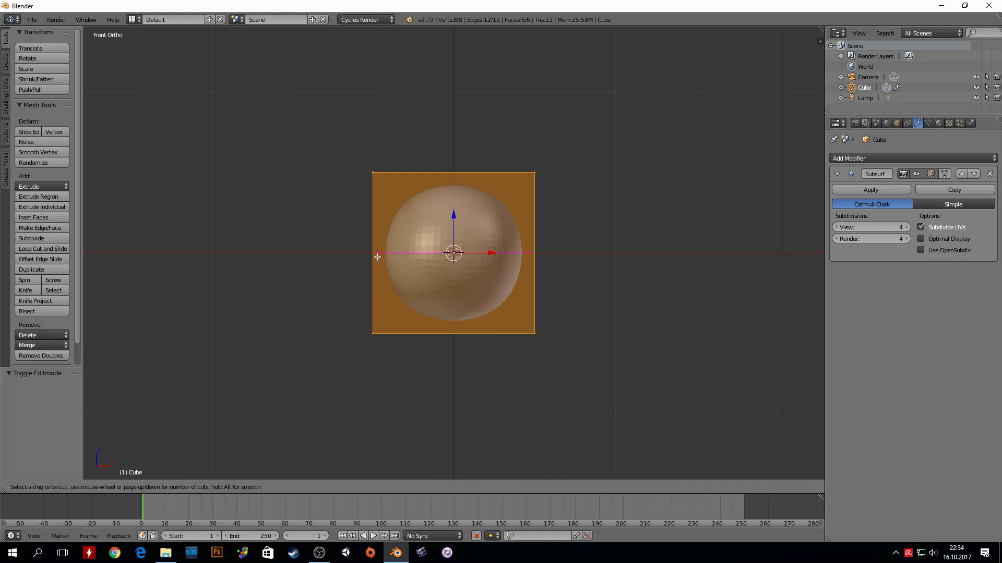
click(378, 256)
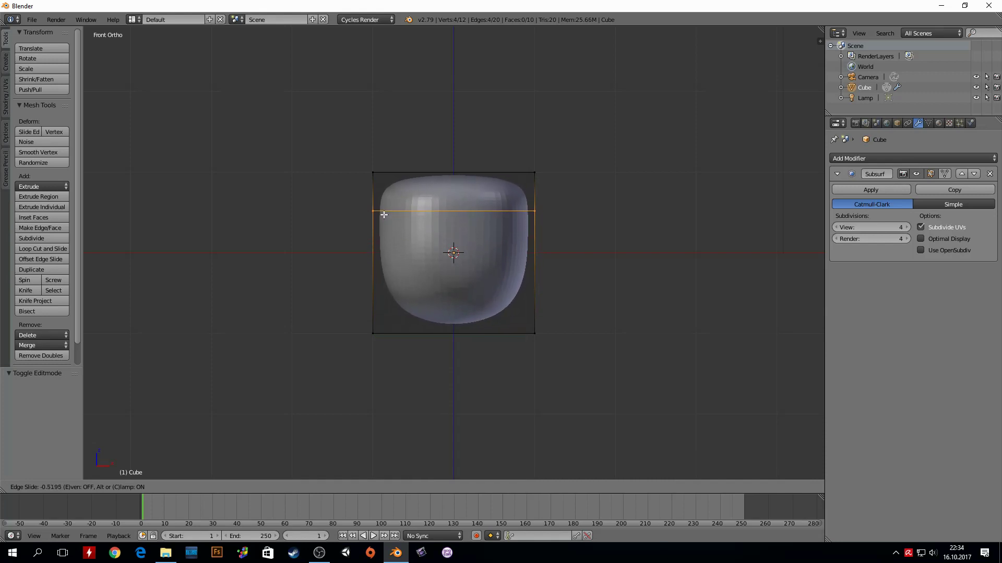
click(394, 216)
In wireframe, deselect all and box-select the cube's top section above the new loop
key(z)
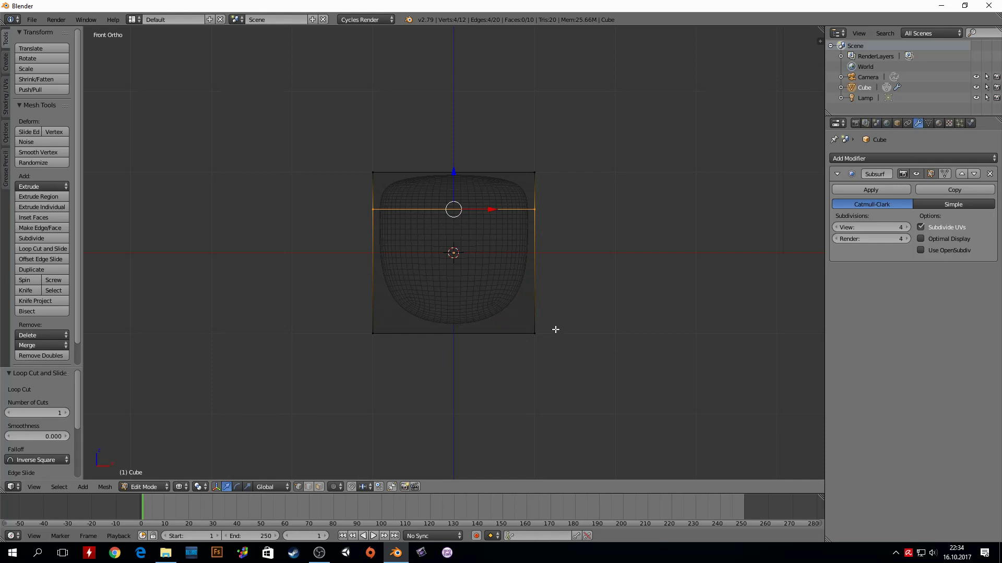
key(a)
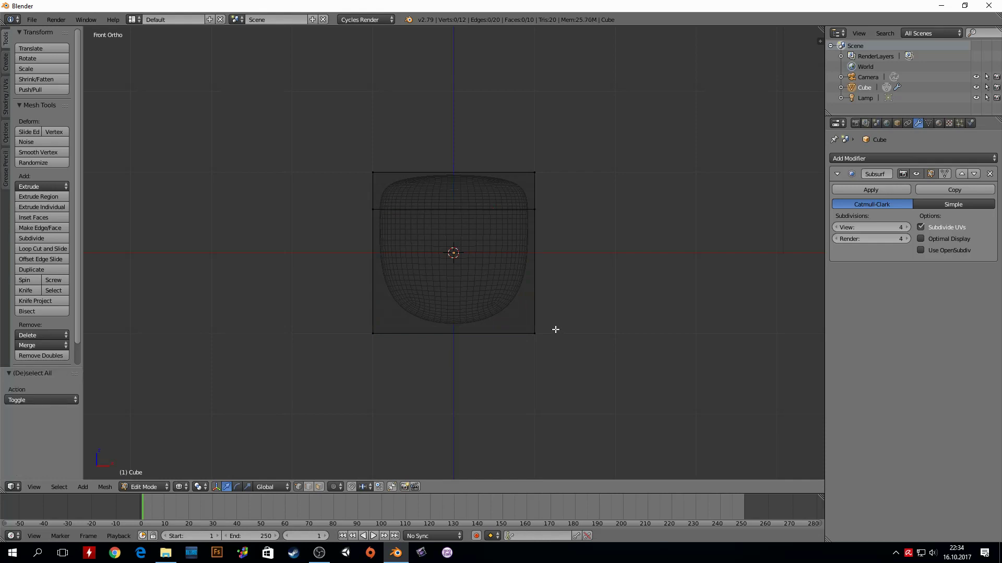
scroll(587, 235, down, 3)
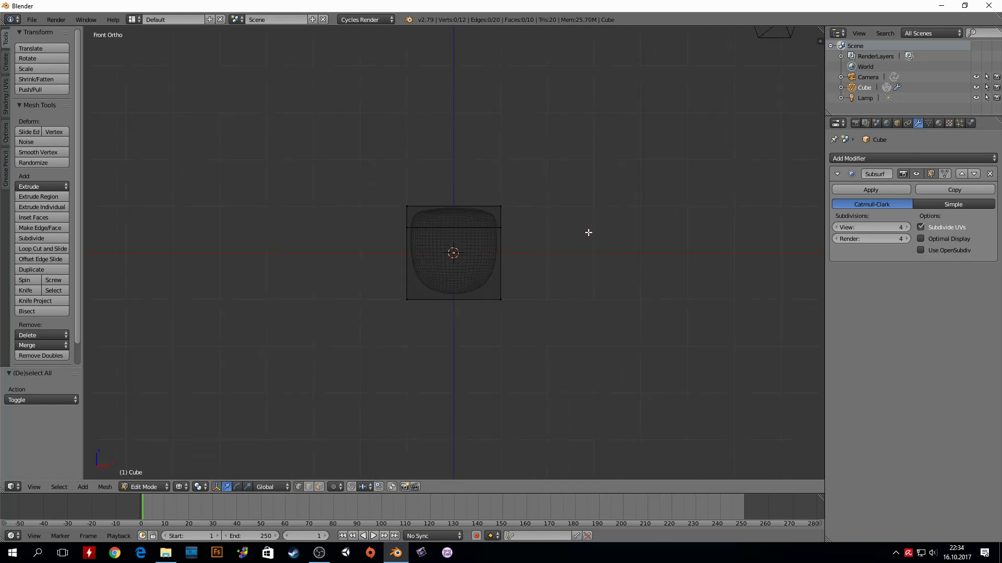
shift+middle_drag(588, 233, 577, 306)
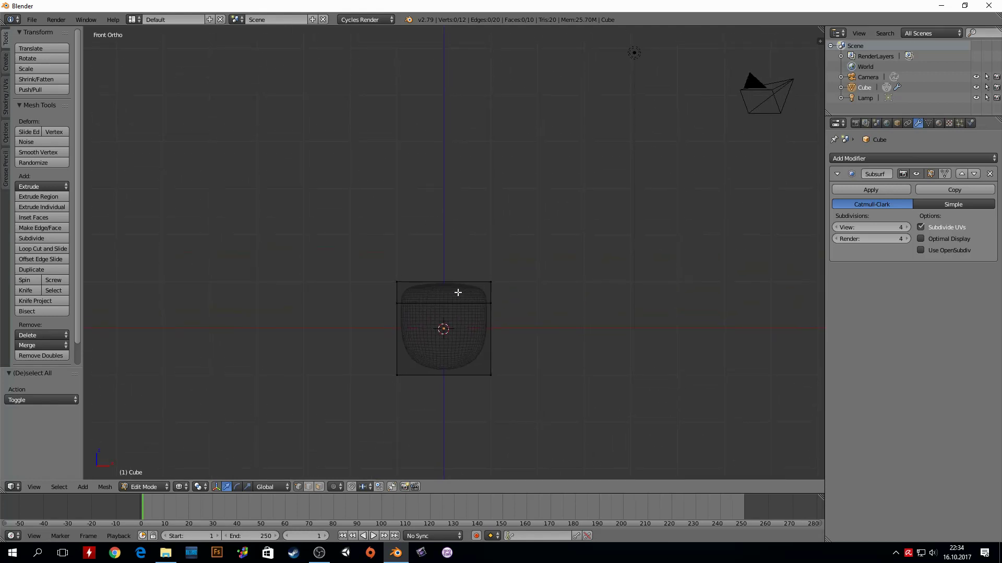
key(b)
drag(370, 249, 521, 293)
mouse_move(522, 262)
middle_down()
mouse_move(519, 248)
mouse_move(507, 281)
middle_up()
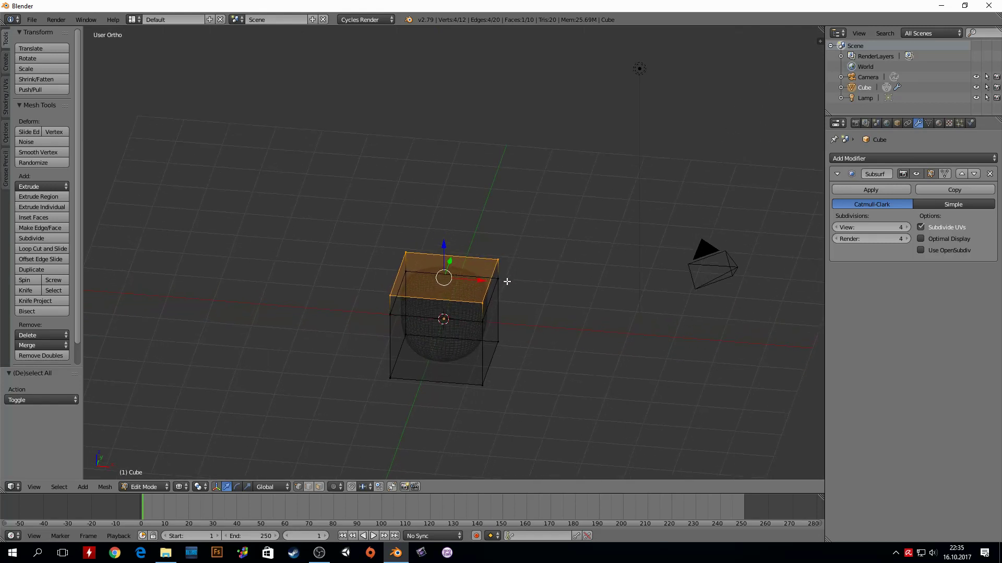
In front view, raise the selected top section 3.077 along Z
key(KP_1)
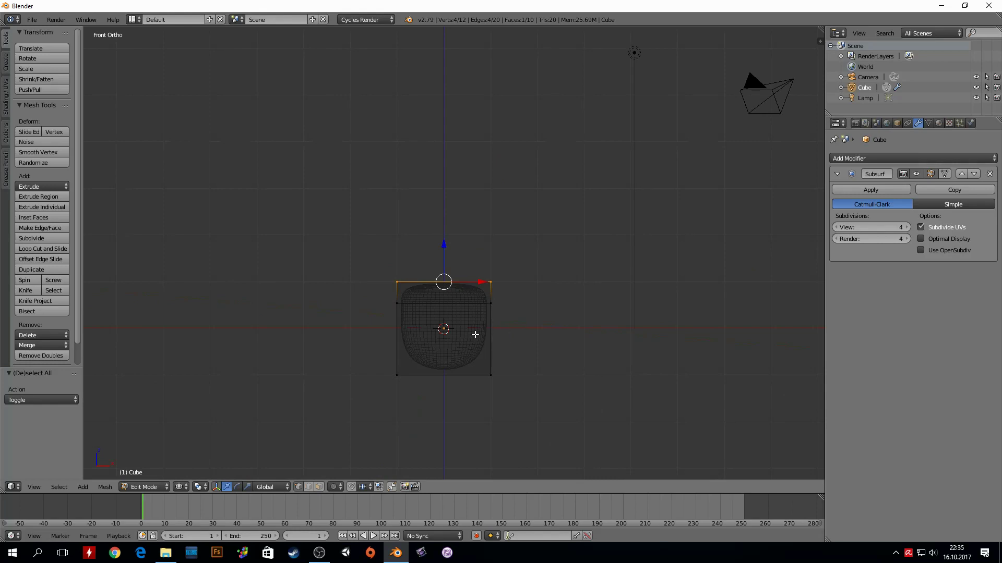
scroll(475, 334, up, 2)
drag(441, 262, 422, 60)
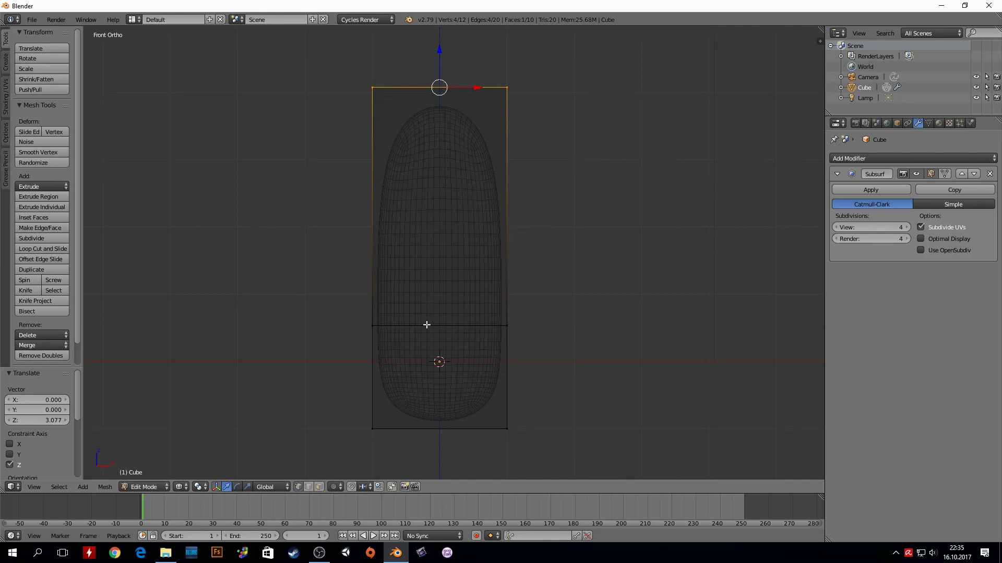
Switch to edge select mode, select the middle horizontal edge loop, and begin scaling it
click(309, 488)
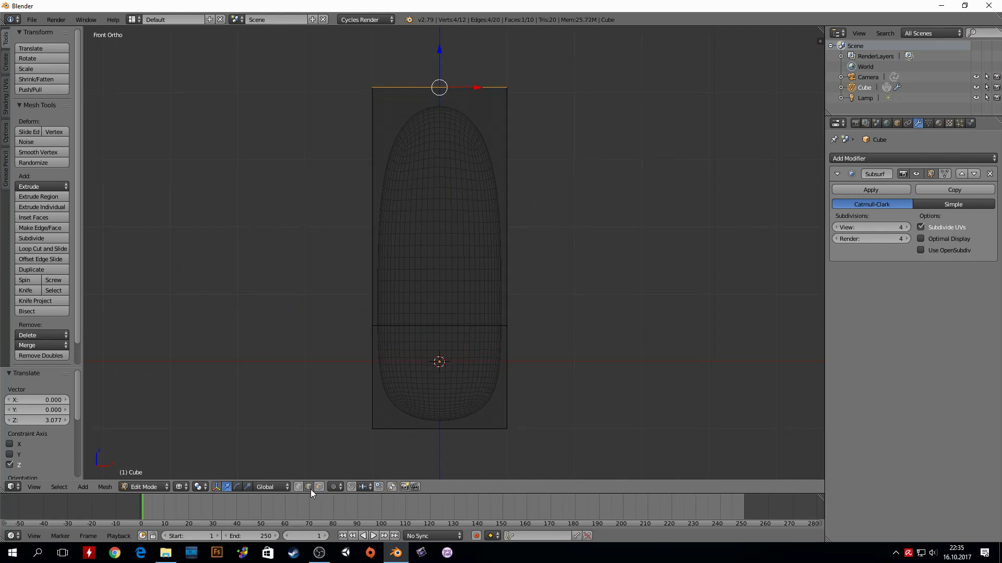
alt+right_click(422, 327)
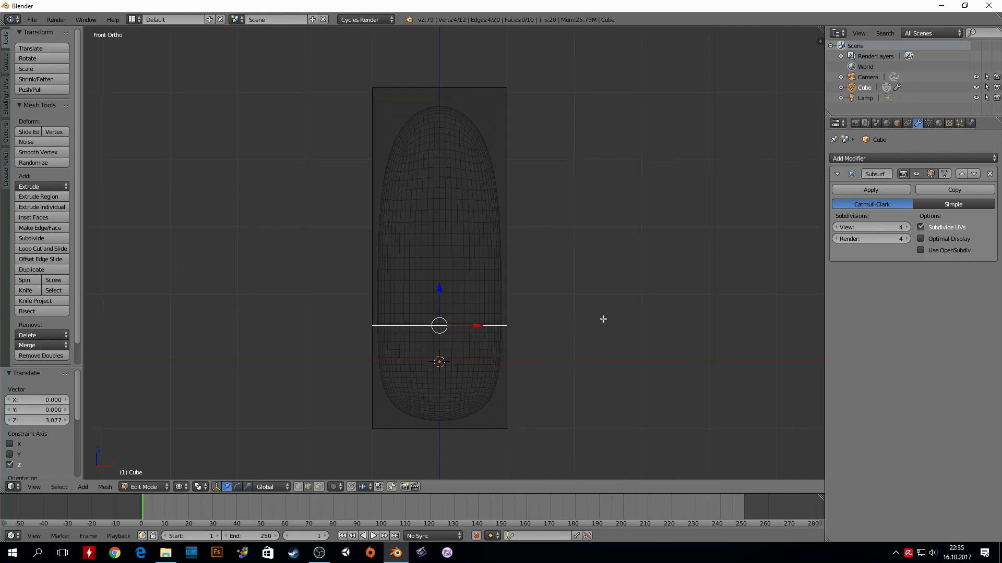
key(s)
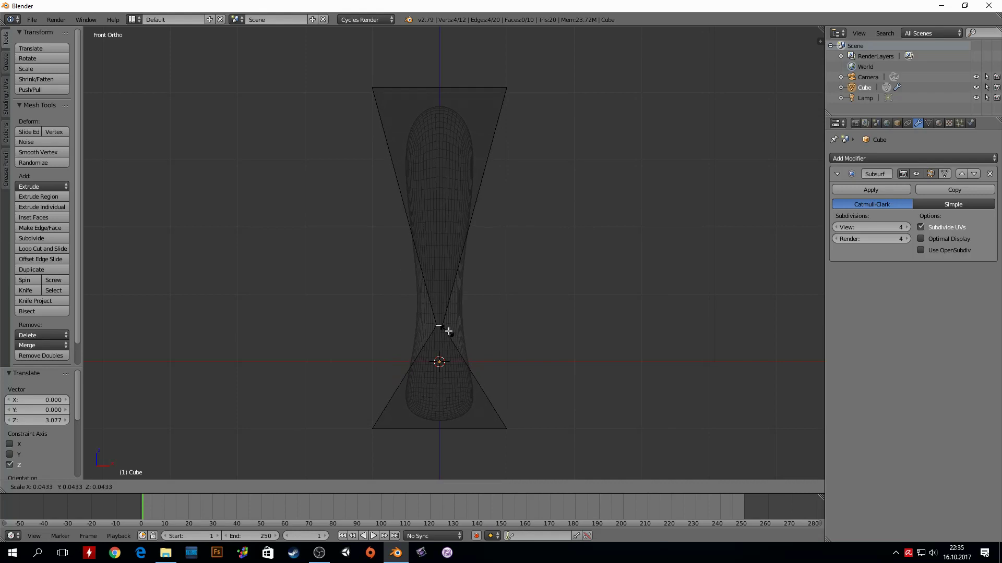
Confirm the middle loop at 0.067 scale and return to solid shading
click(451, 331)
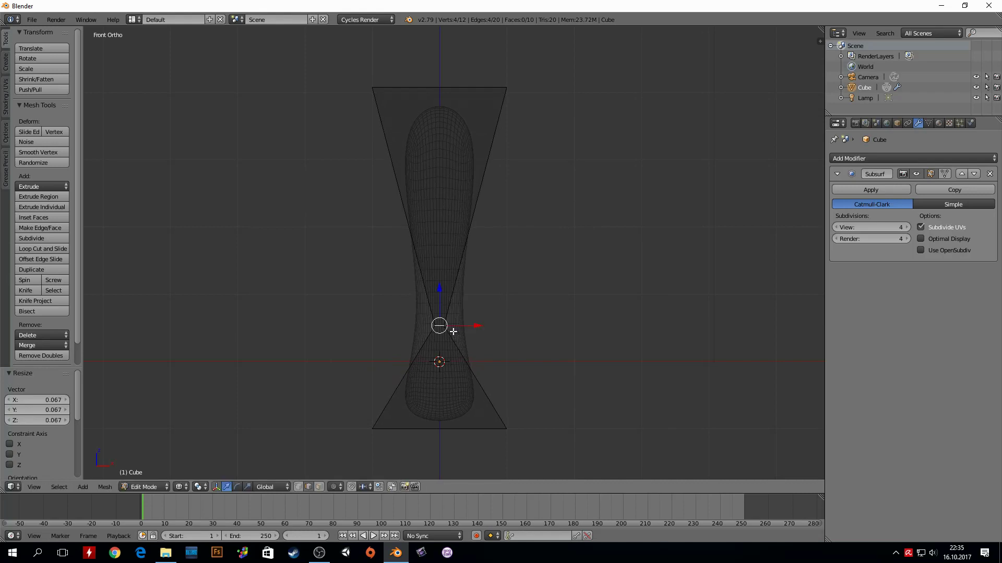
scroll(441, 334, up, 1)
scroll(446, 360, up, 3)
shift+middle_drag(466, 368, 487, 203)
key(z)
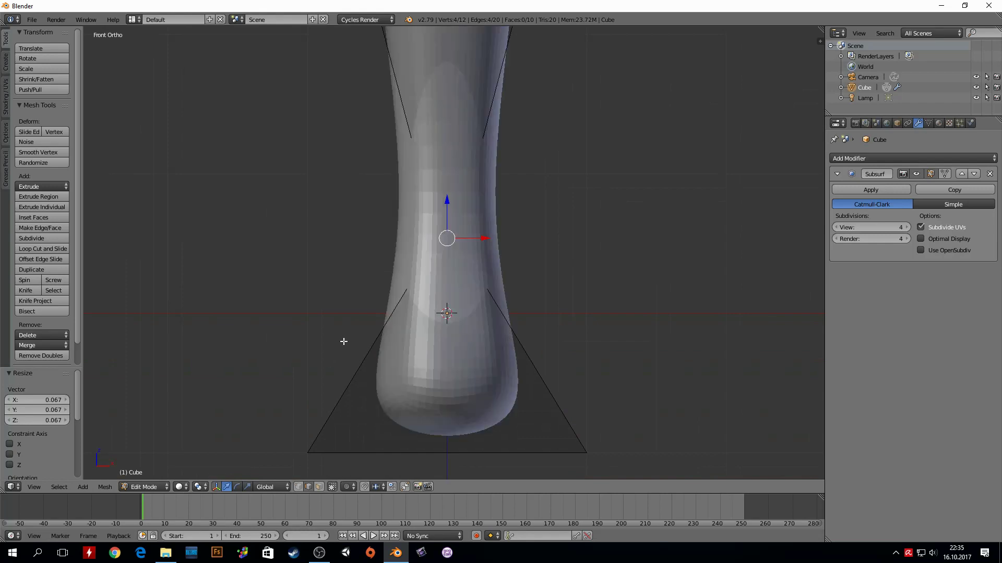
scroll(522, 214, down, 3)
scroll(506, 173, down, 2)
scroll(506, 229, down, 1)
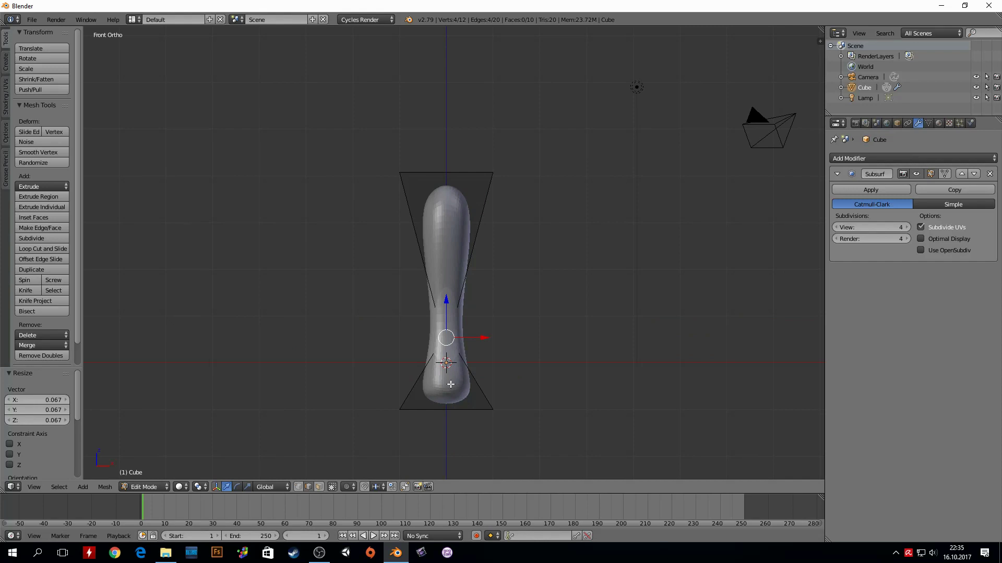
In wireframe, add a loop cut low on the mesh and scale it to about 0.08
key(Tab)
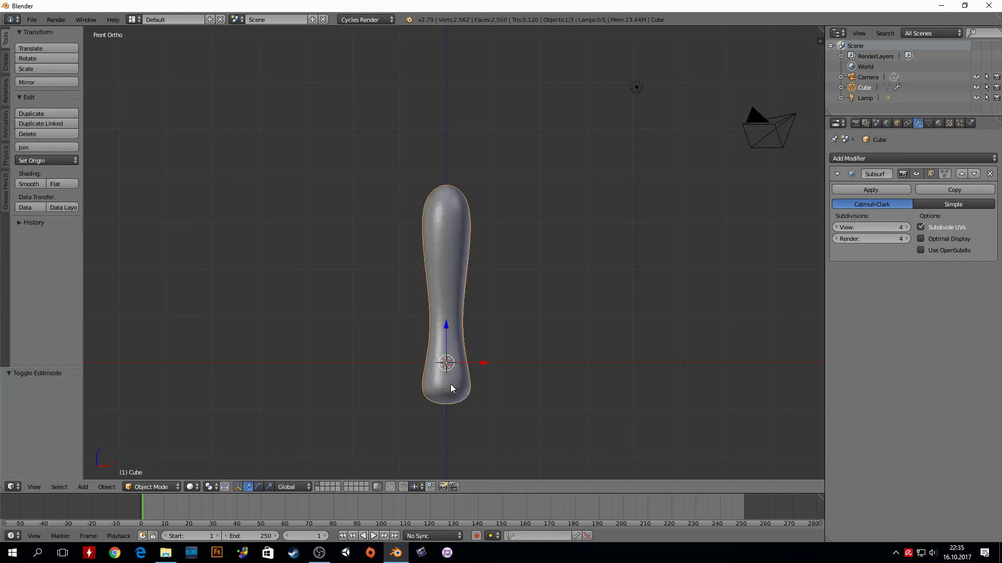
key(Tab)
key(z)
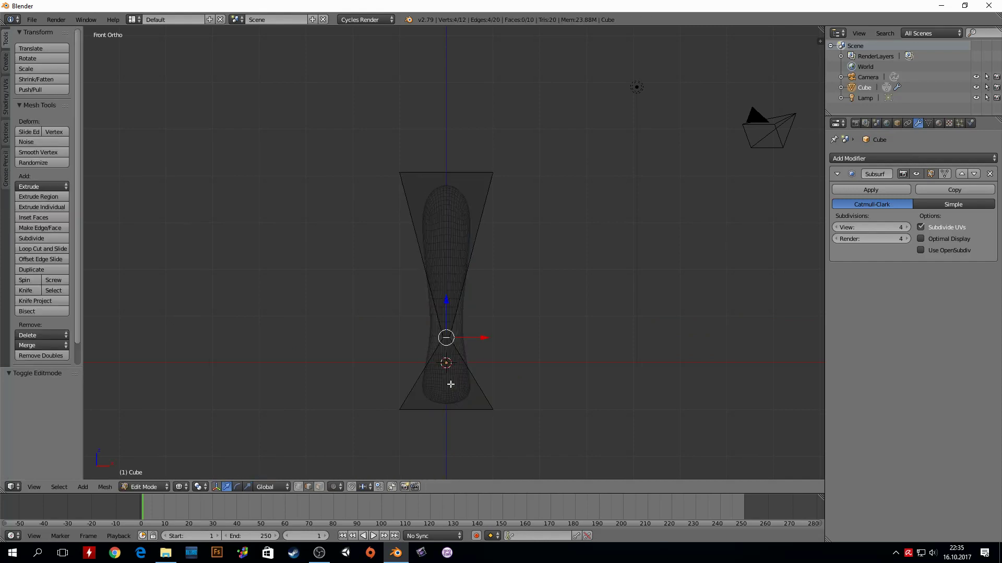
scroll(451, 384, up, 4)
shift+middle_drag(450, 384, 487, 173)
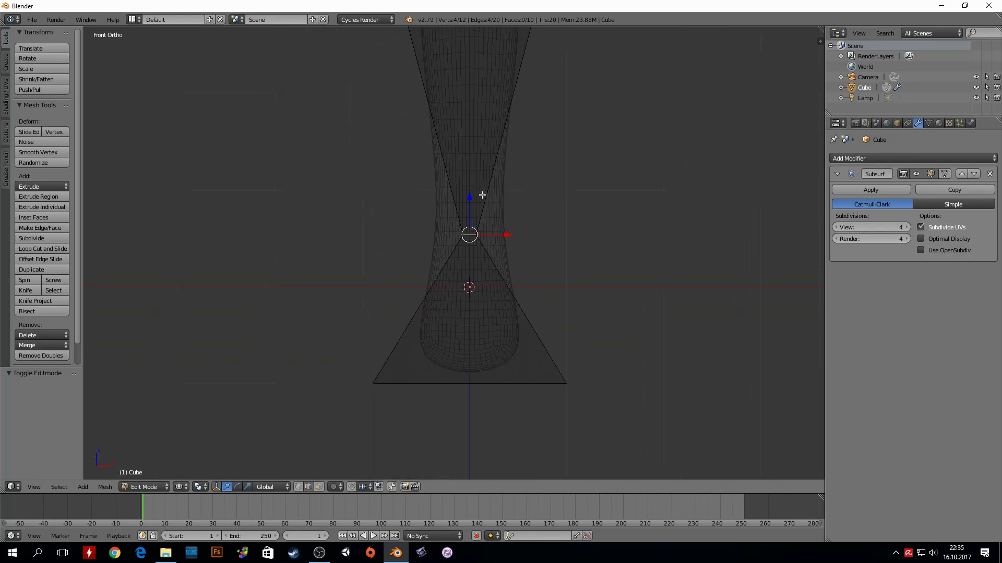
key(ctrl+r)
click(458, 233)
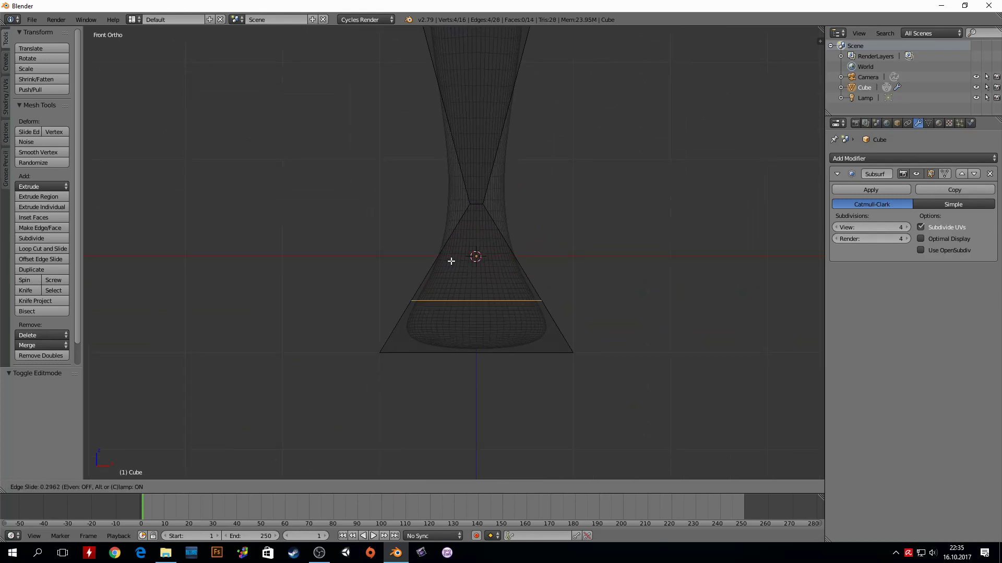
click(445, 285)
key(s)
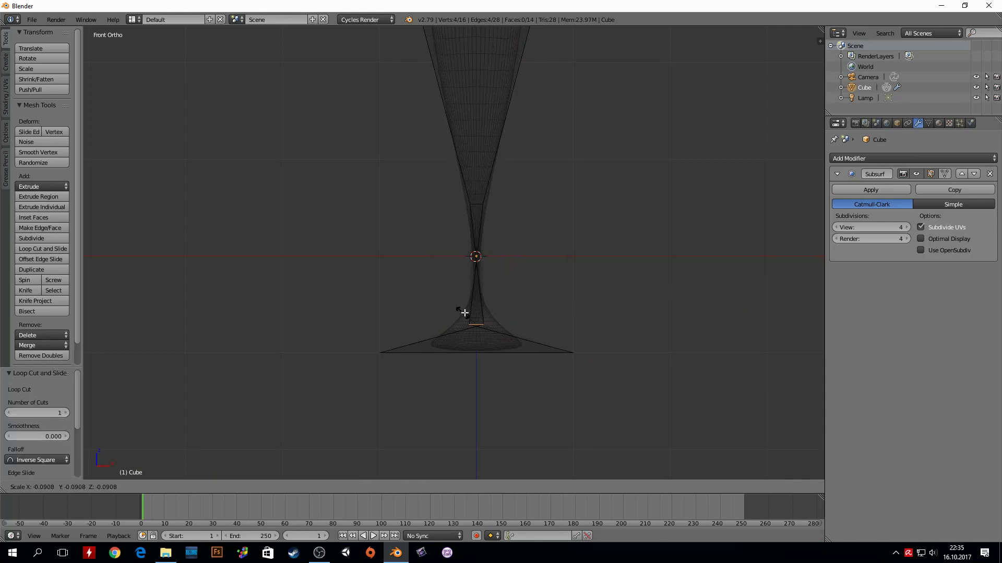
click(483, 311)
Leave Edit Mode in solid shading and orbit to view the stemmed shape at an angle
key(Tab)
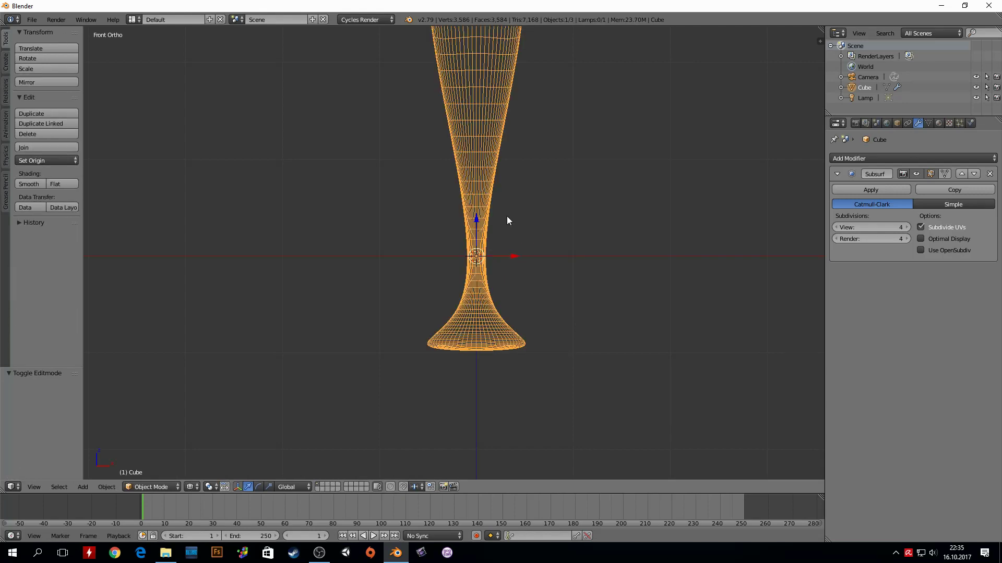
scroll(506, 216, down, 4)
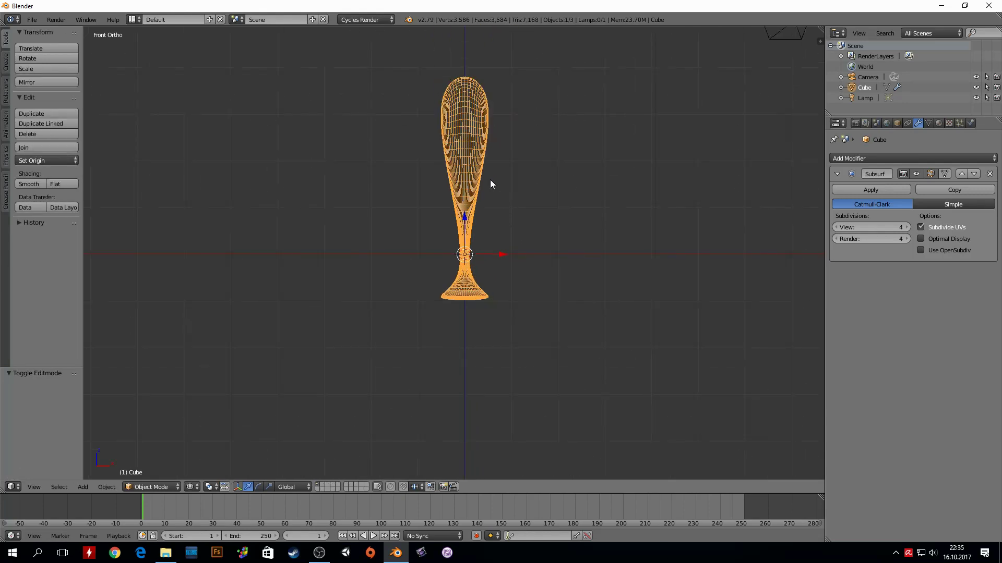
key(z)
scroll(485, 156, up, 1)
scroll(483, 167, down, 2)
scroll(483, 166, up, 2)
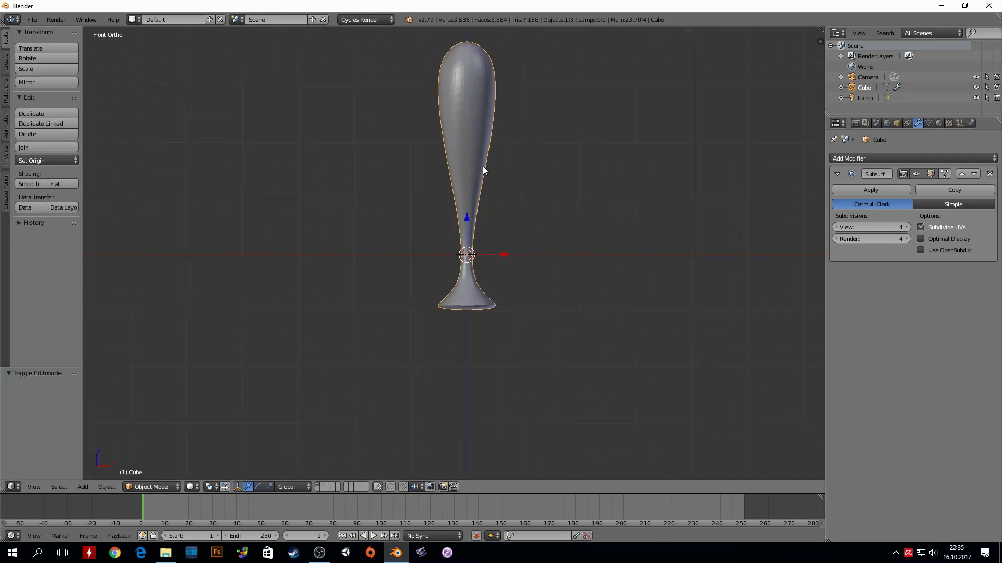
mouse_move(483, 165)
middle_down()
mouse_move(481, 225)
mouse_move(483, 171)
mouse_move(529, 310)
mouse_move(487, 218)
mouse_move(543, 289)
mouse_move(591, 296)
middle_up()
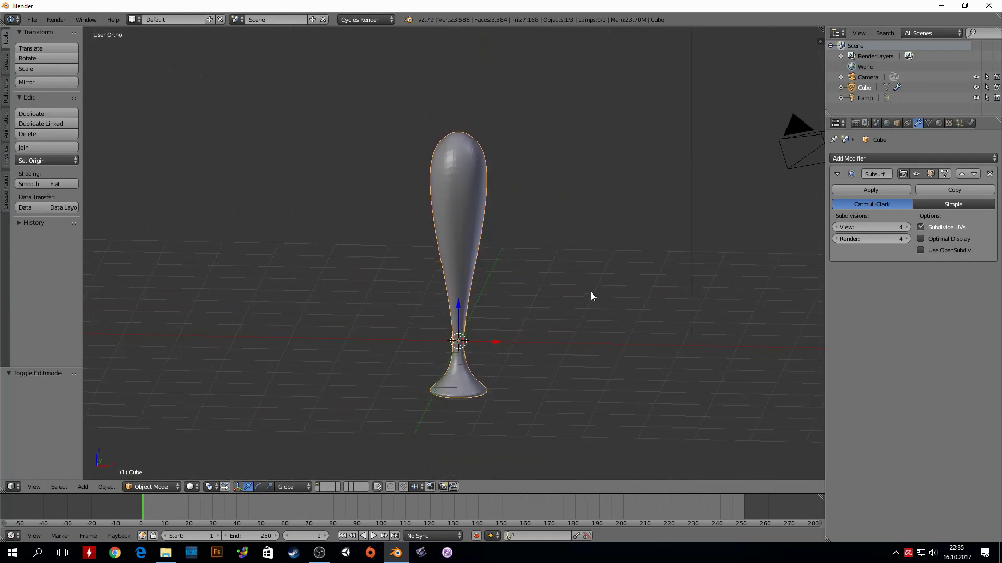
Frame the goblet's foot in front view, comparing the cage with the smoothed shape
key(KP_1)
key(Tab)
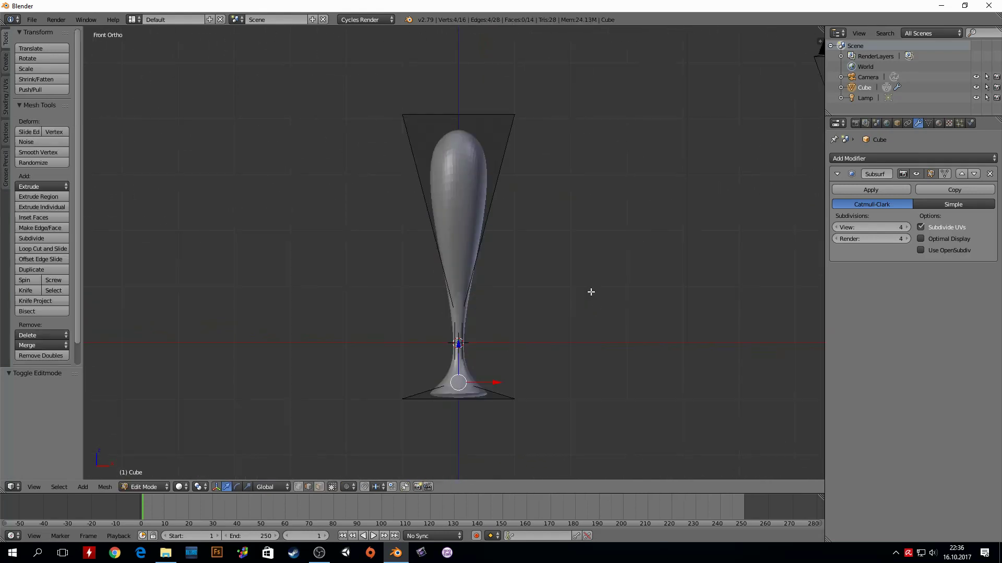
shift+middle_drag(455, 358, 465, 294)
key(z)
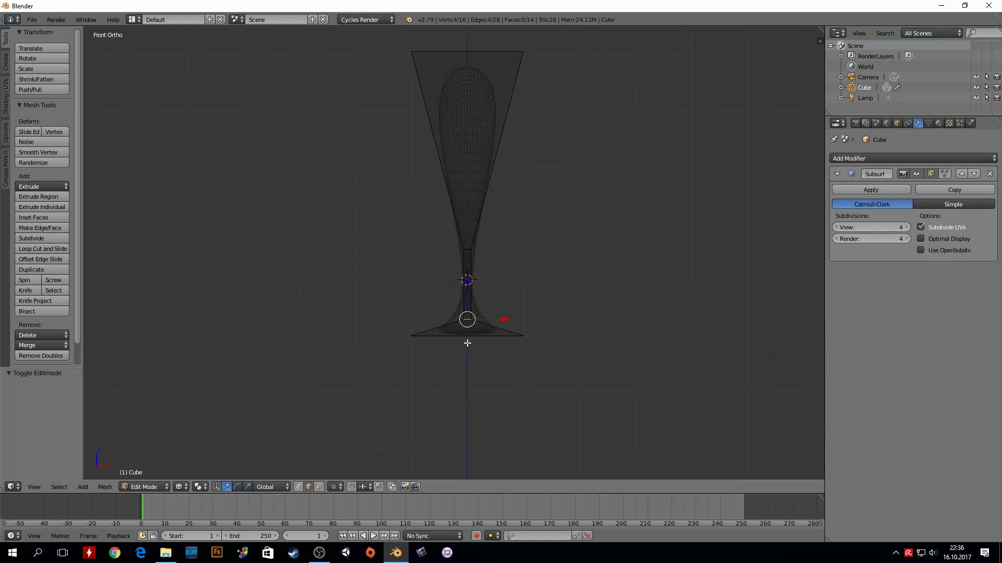
scroll(527, 277, up, 5)
shift+middle_drag(527, 277, 441, 217)
key(z)
key(z)
key(Tab)
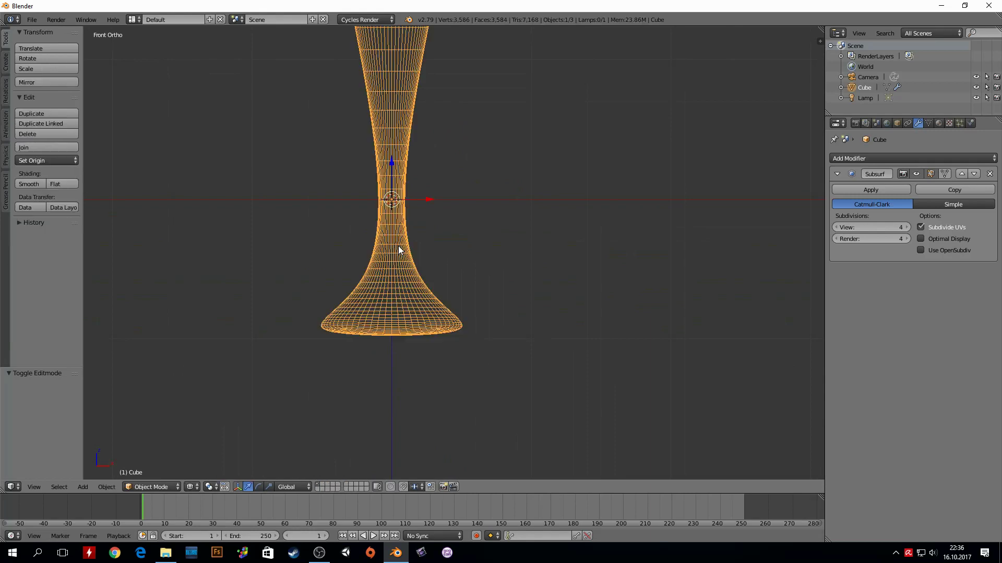
key(Tab)
mouse_move(444, 281)
shift+middle_down()
mouse_move(496, 257)
mouse_move(533, 256)
shift+middle_up()
key(Tab)
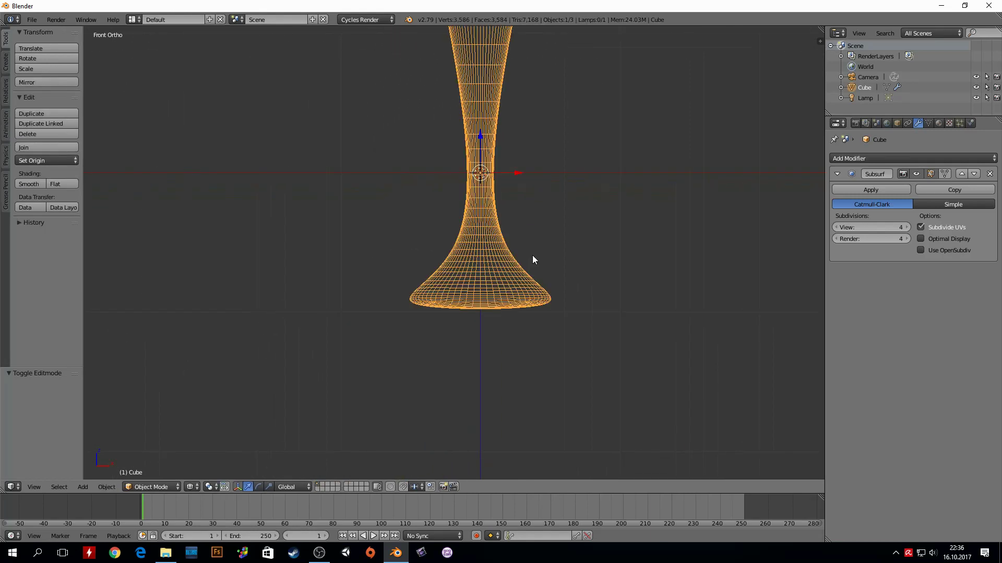
key(Tab)
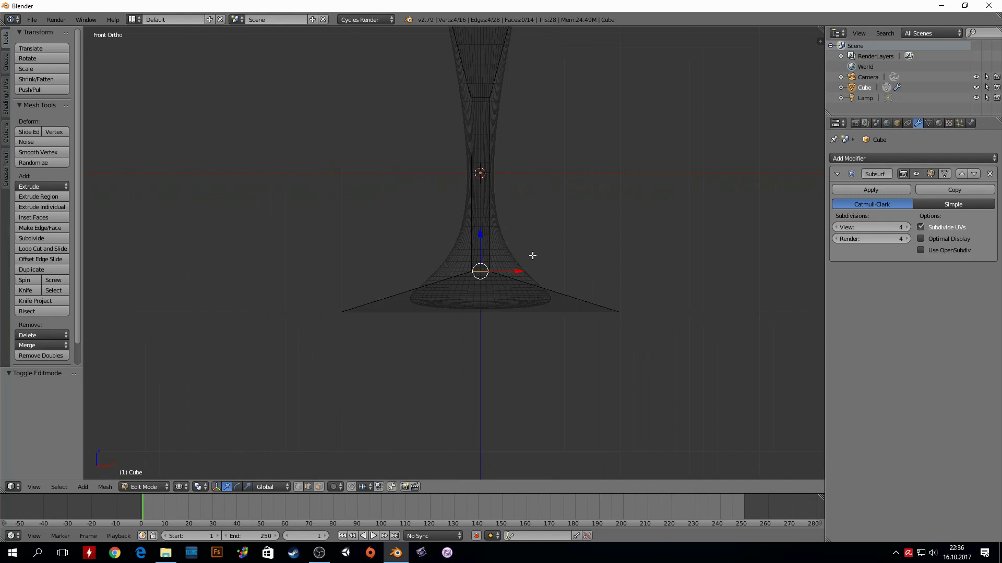
mouse_move(541, 248)
shift+middle_down()
mouse_move(503, 289)
mouse_move(491, 277)
shift+middle_up()
Add an edge loop at the base and scale it to 0.295
key(ctrl+r)
click(367, 314)
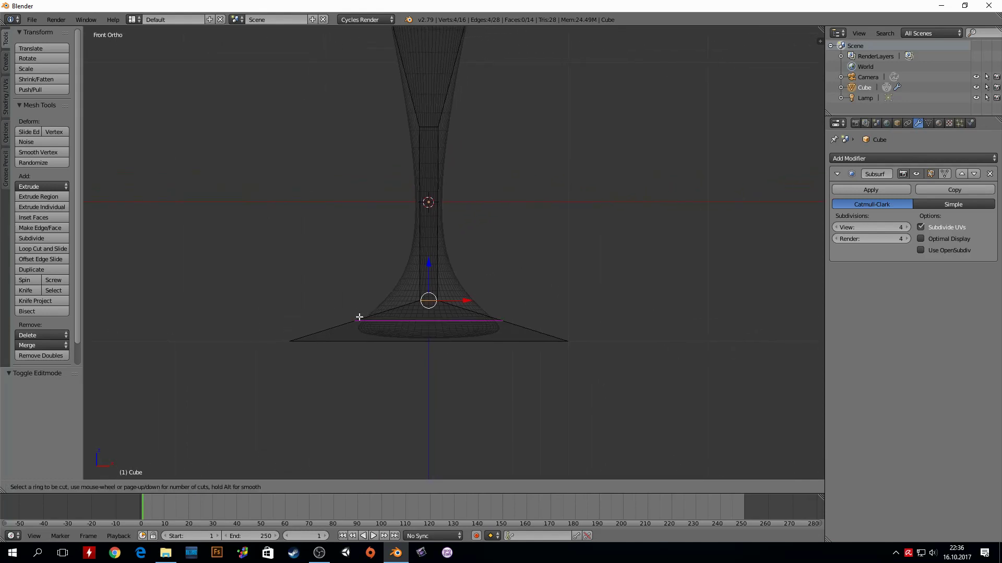
click(405, 321)
key(s)
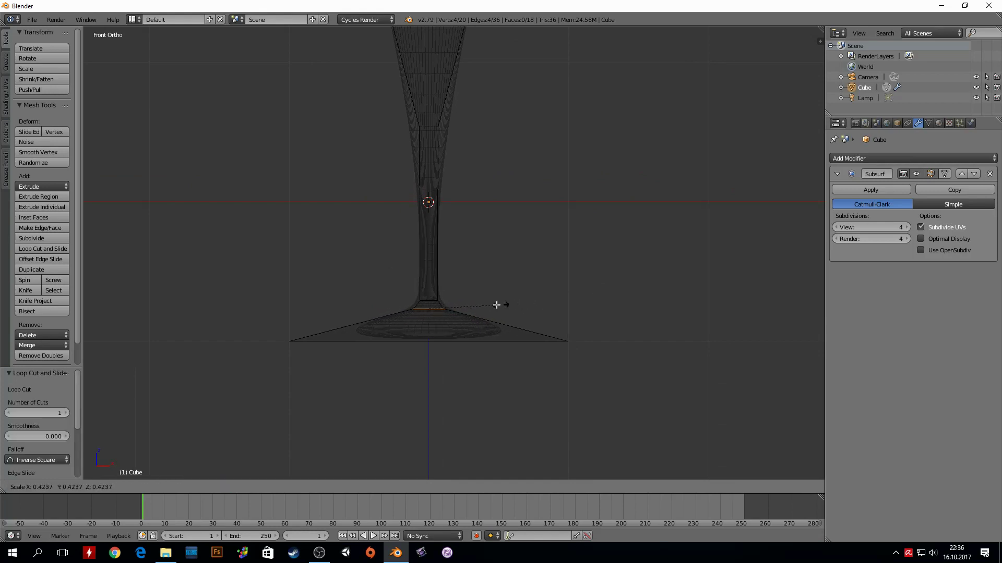
click(475, 307)
Add another edge loop close to the foot's rim and view it in solid shading
key(ctrl+r)
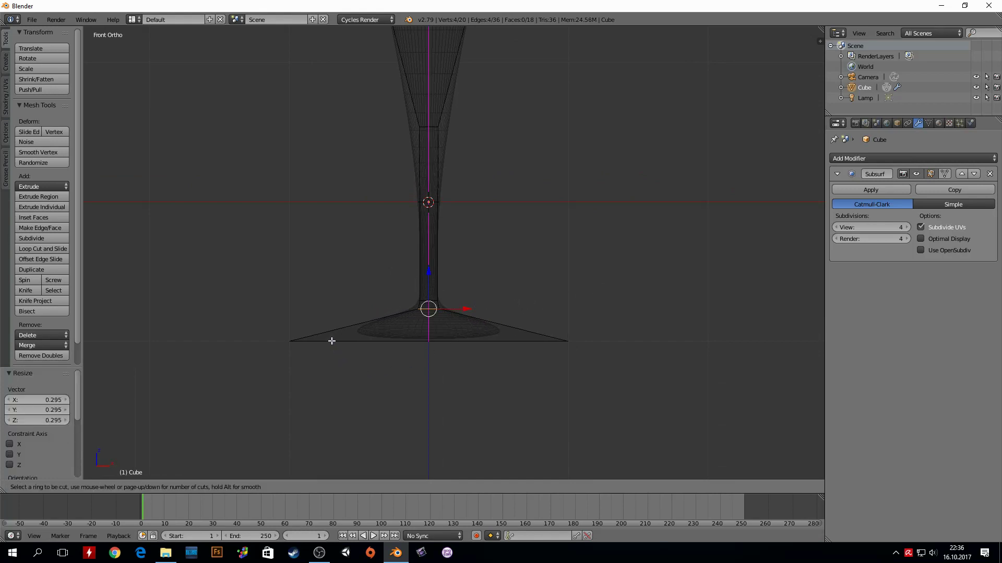
click(327, 333)
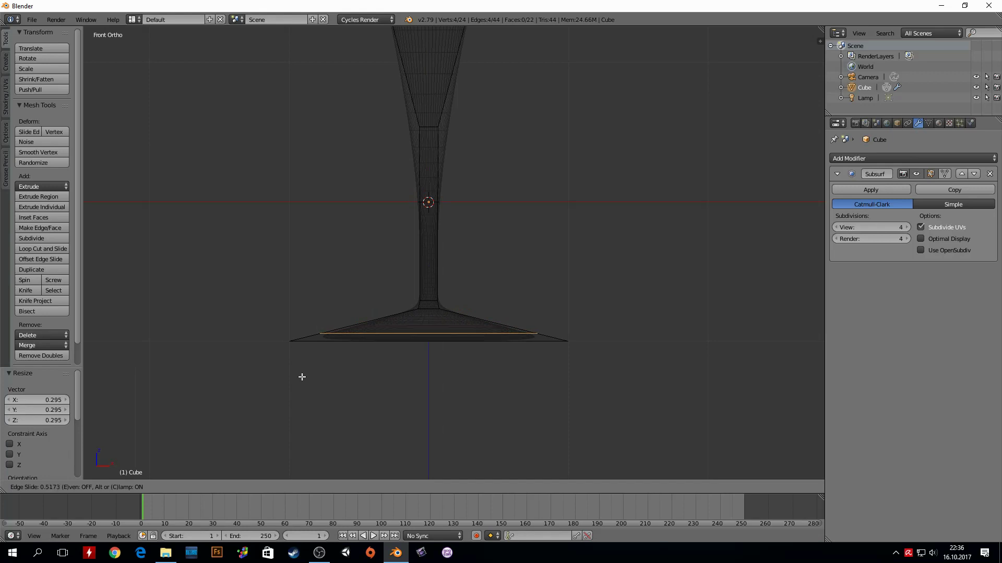
click(291, 396)
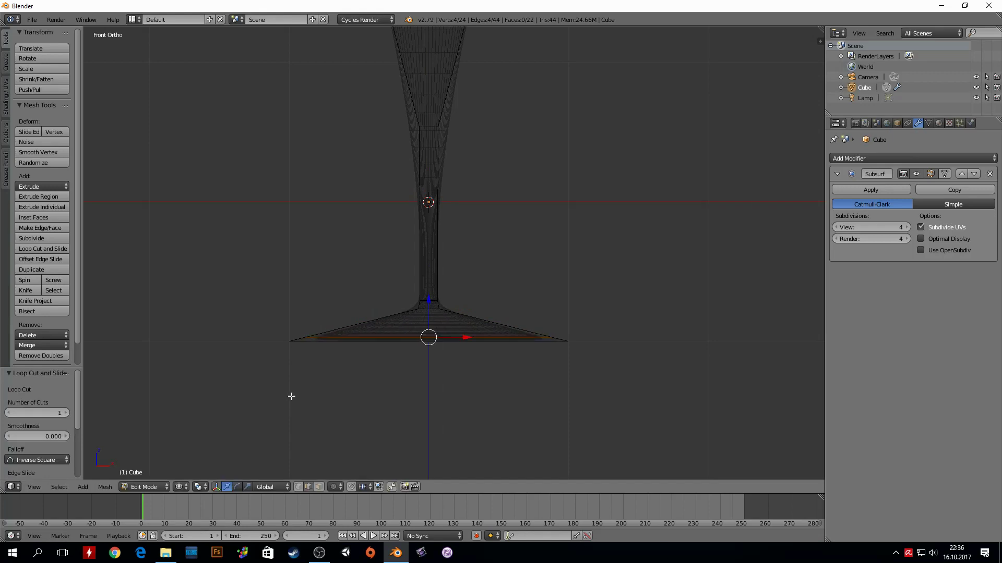
key(z)
scroll(419, 356, up, 3)
mouse_move(326, 398)
shift+middle_down()
mouse_move(480, 329)
mouse_move(496, 280)
shift+middle_up()
Orbit around the goblet in Object Mode to inspect the wide, flat foot
key(Tab)
scroll(393, 227, down, 3)
mouse_move(393, 227)
middle_down()
mouse_move(462, 258)
mouse_move(499, 243)
mouse_move(522, 211)
mouse_move(554, 200)
mouse_move(523, 280)
middle_up()
scroll(482, 257, down, 2)
scroll(494, 265, down, 2)
scroll(505, 267, up, 3)
scroll(558, 204, down, 3)
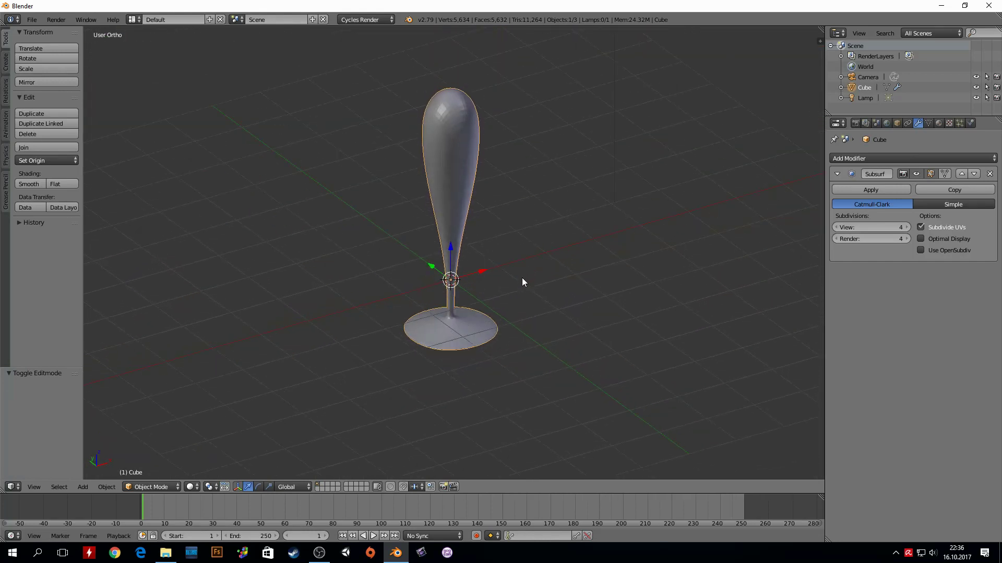
scroll(474, 347, up, 5)
shift+middle_drag(474, 346, 496, 166)
scroll(472, 290, up, 4)
shift+middle_drag(472, 290, 465, 247)
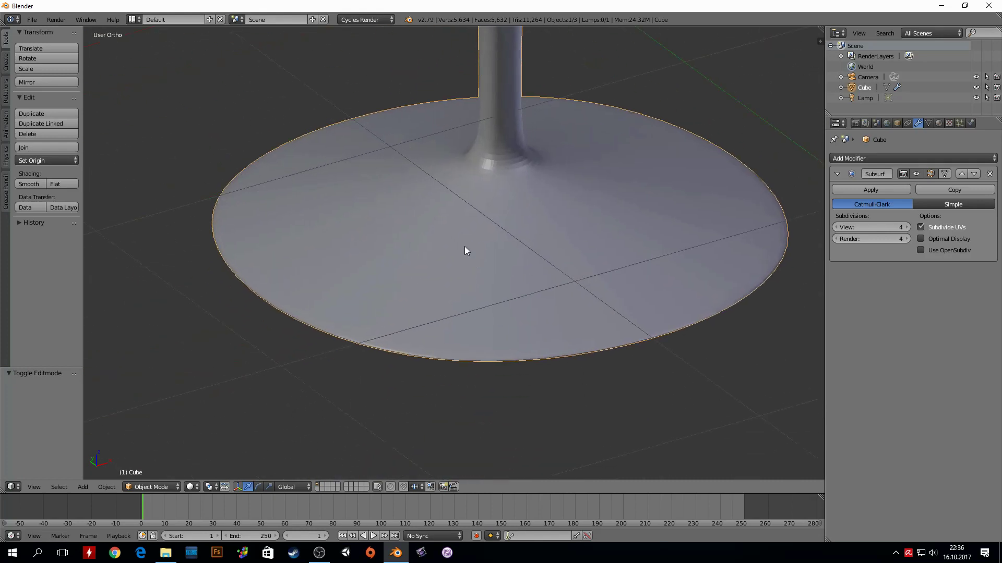
mouse_move(307, 324)
middle_down()
mouse_move(318, 291)
mouse_move(315, 298)
middle_up()
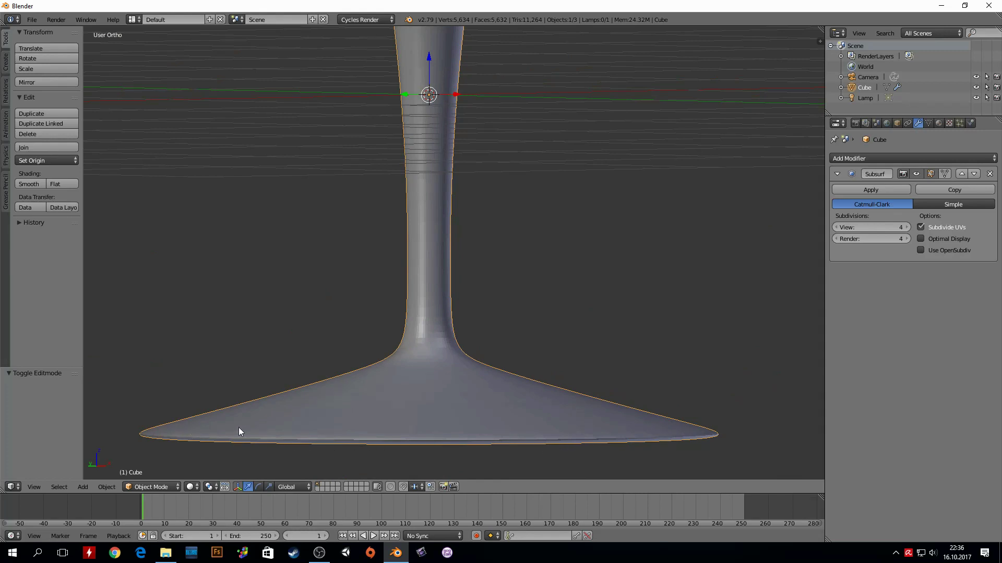
Return to front orthographic view and Edit Mode
key(KP_1)
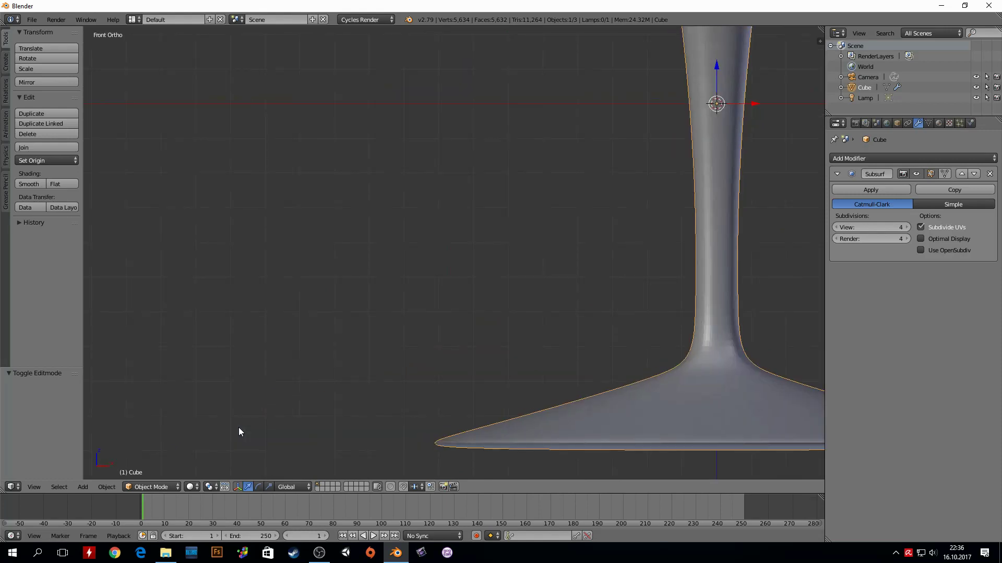
key(Tab)
scroll(239, 432, down, 2)
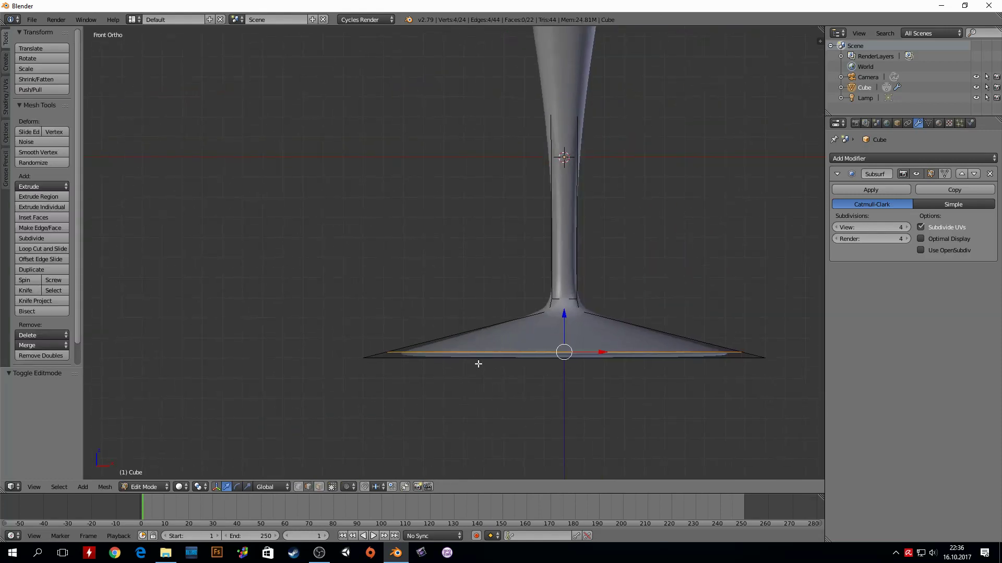
In wireframe, clear the selection and select the foot's bottom edges
mouse_move(479, 364)
shift+middle_down()
mouse_move(296, 364)
mouse_move(424, 281)
shift+middle_up()
key(z)
scroll(296, 364, up, 2)
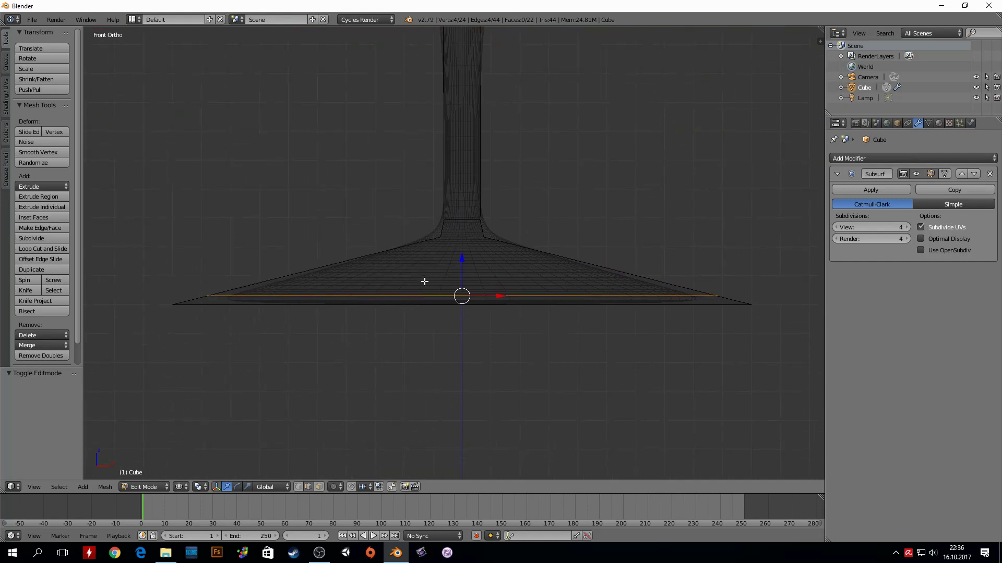
key(a)
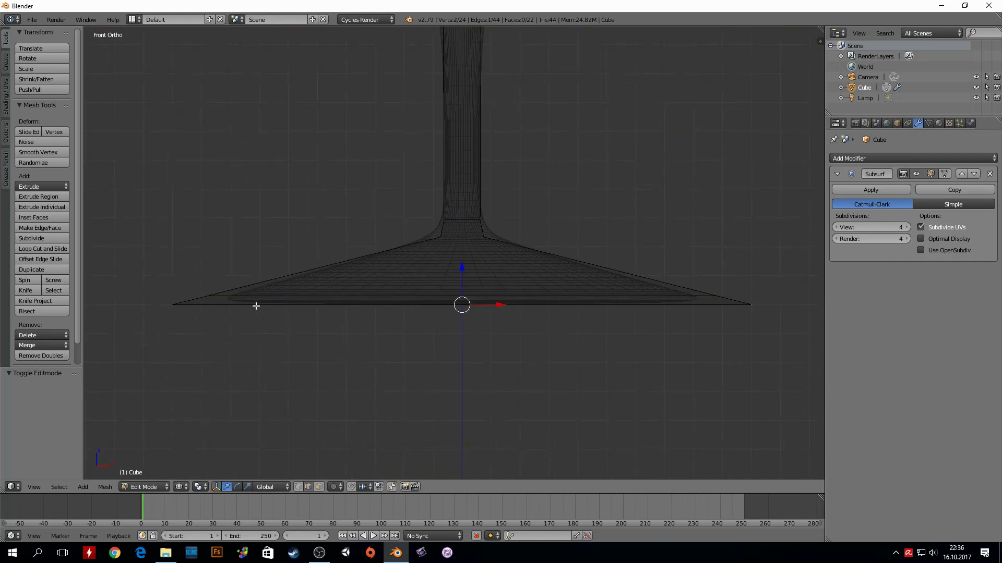
right_click(229, 306)
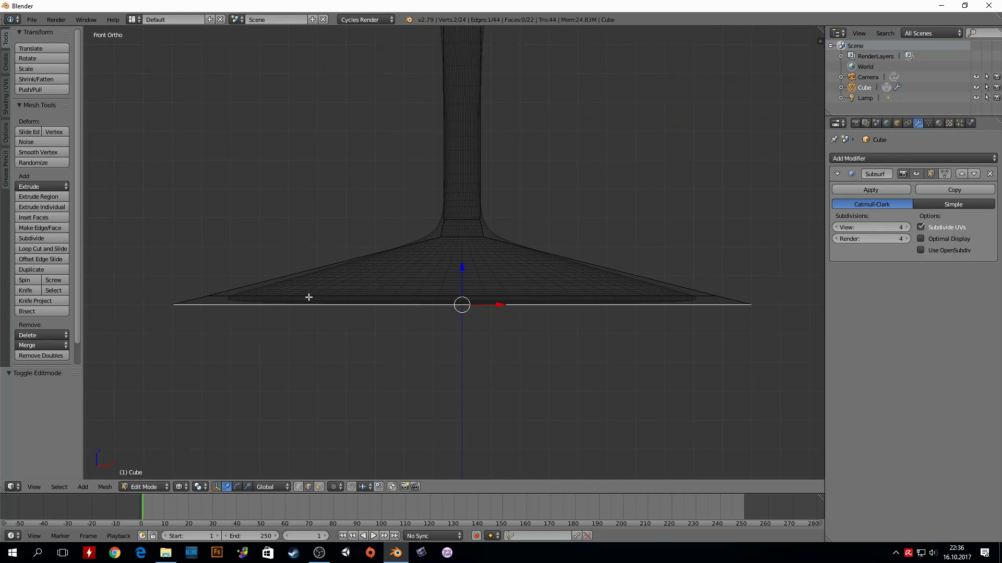
middle_drag(490, 315, 268, 290)
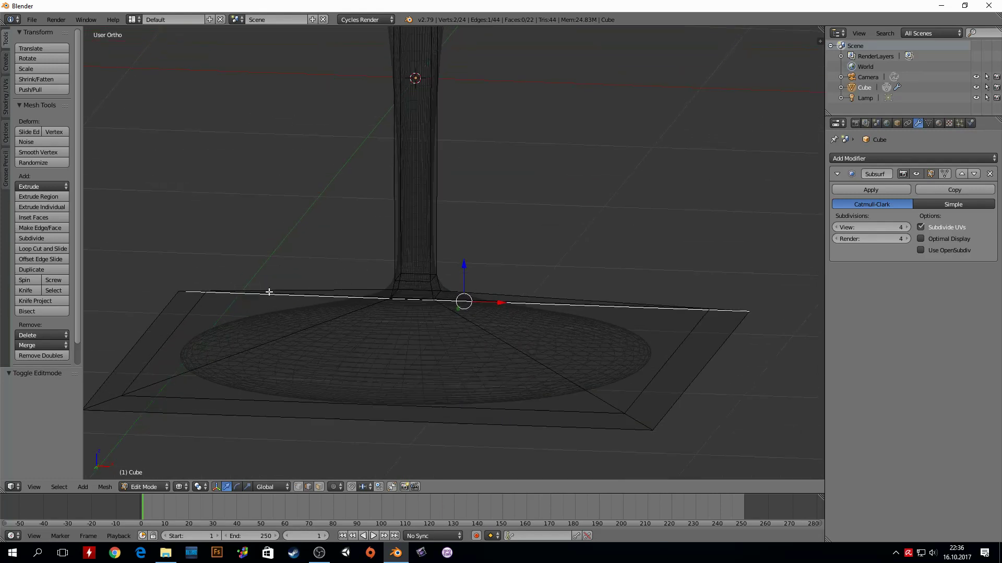
shift+right_click(271, 294)
right_click(193, 296)
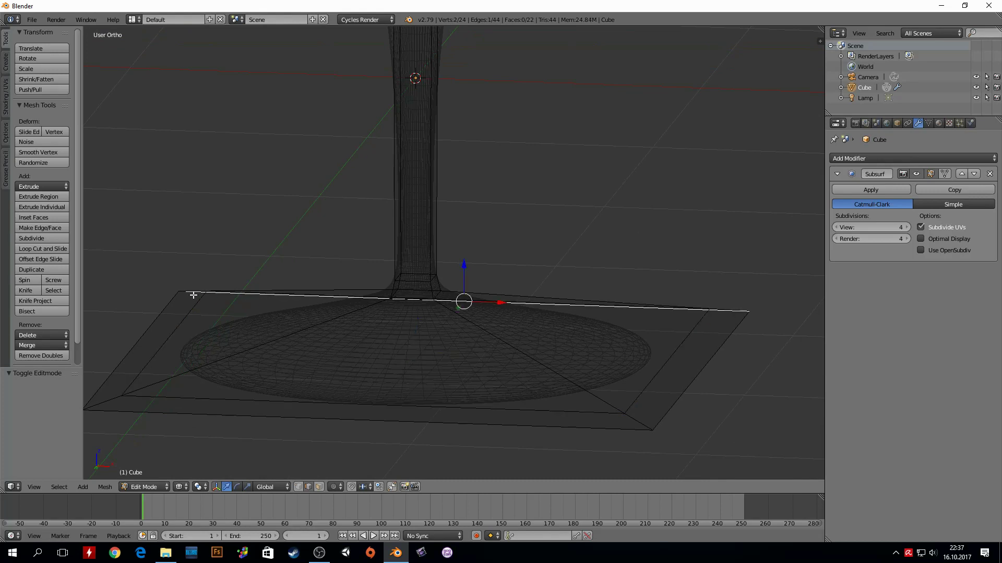
right_click(163, 306)
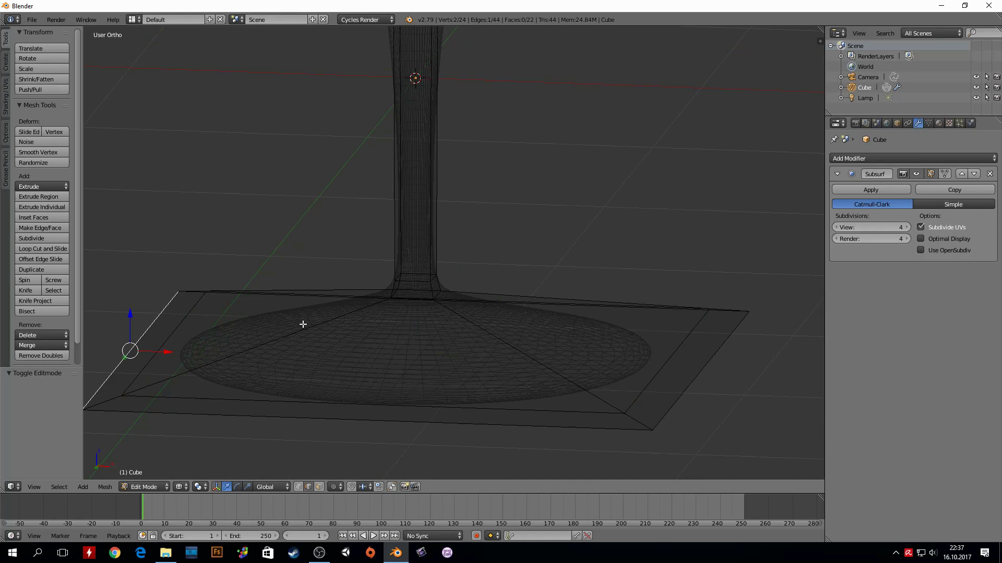
In face select mode, select the foot's bottom face and view it from the front in wireframe
click(319, 488)
key(z)
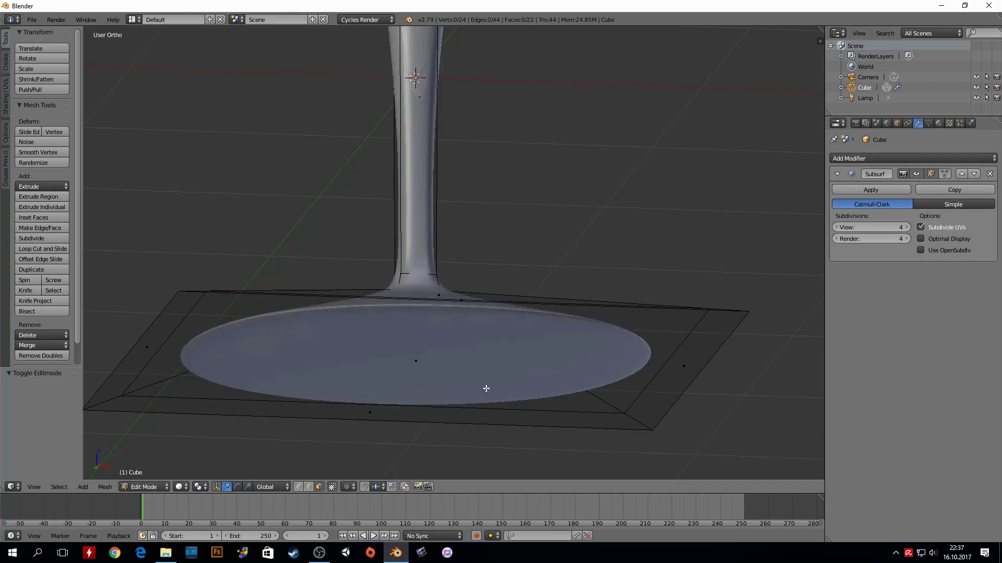
right_click(425, 358)
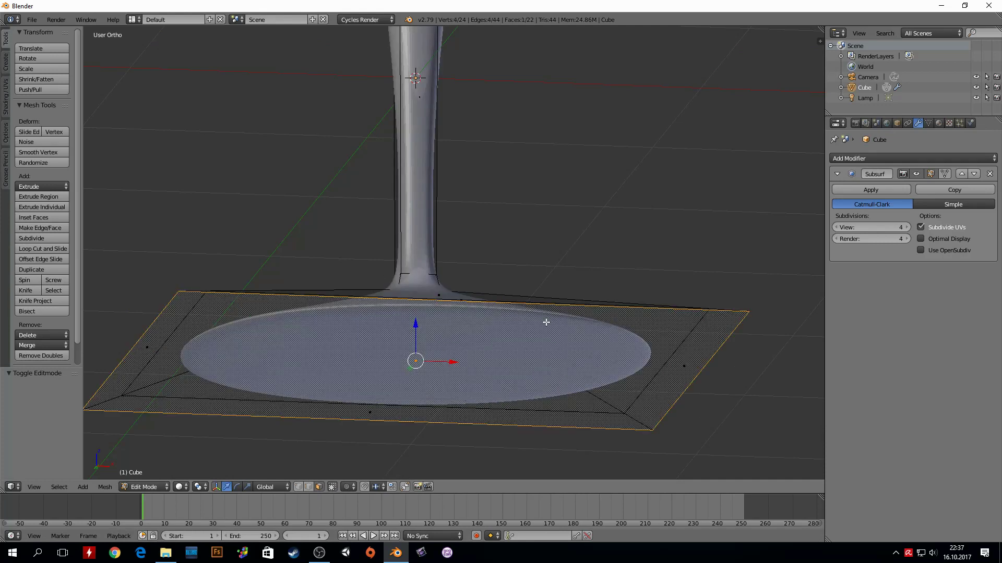
key(z)
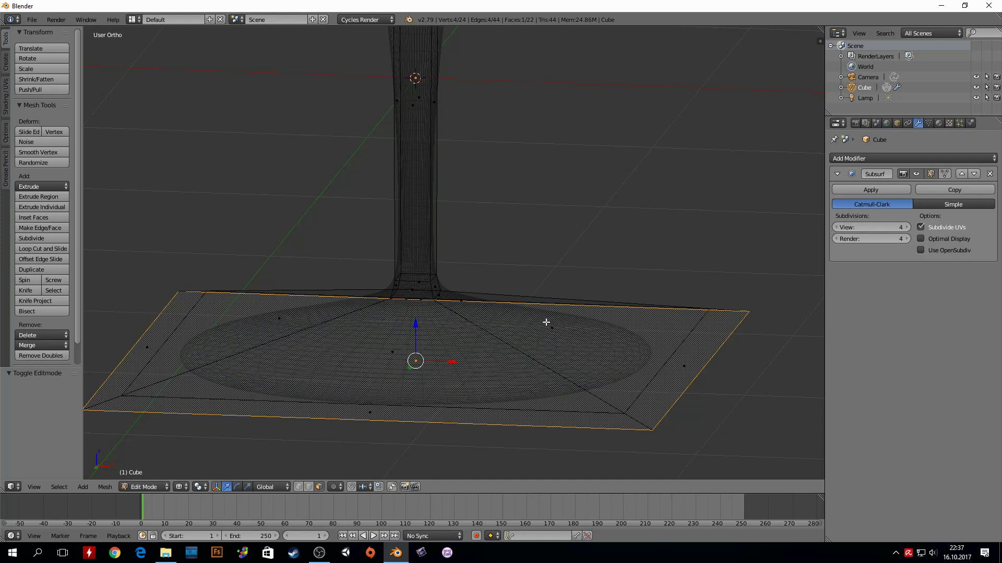
key(KP_1)
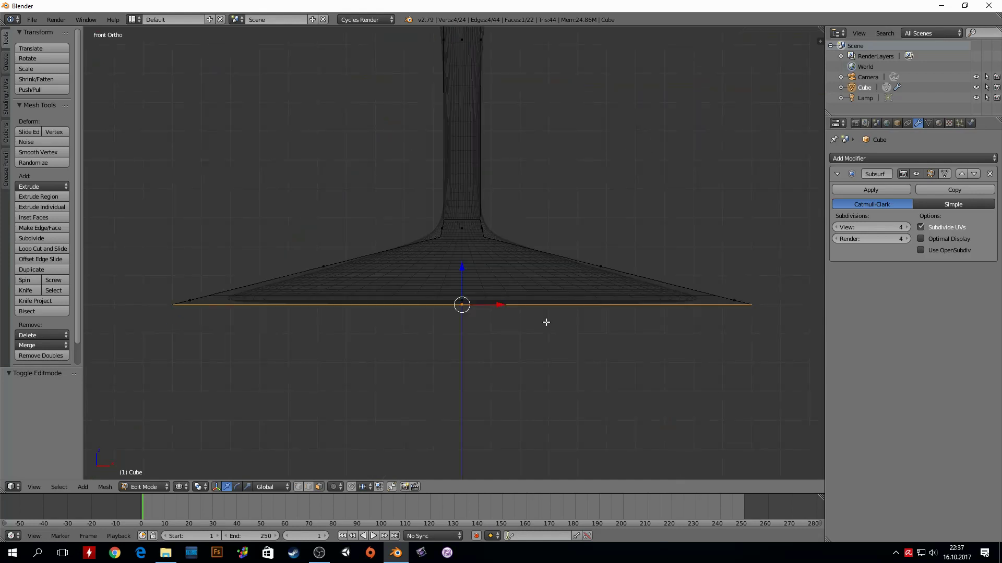
Scale the foot's bottom loop down to 0.863
key(s)
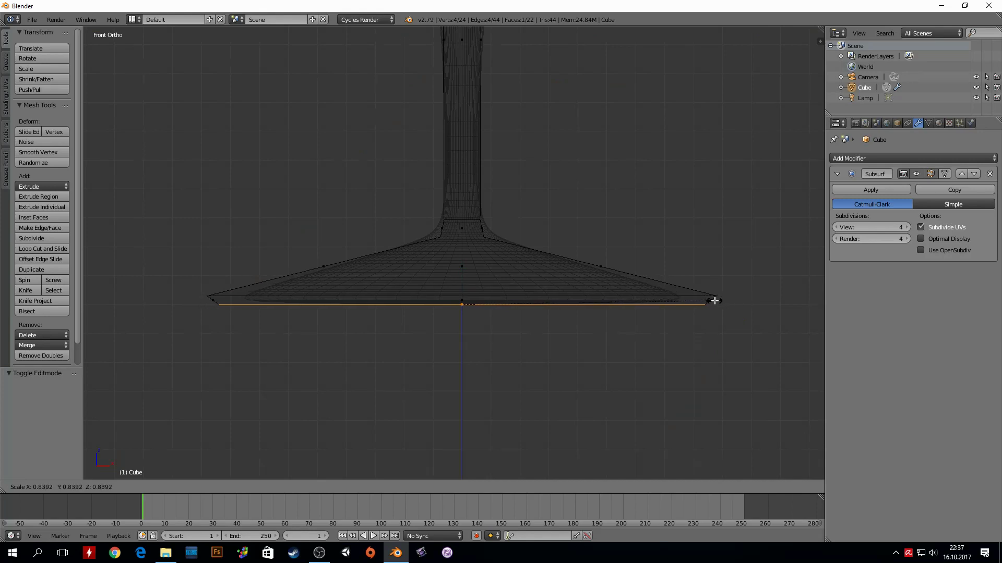
click(722, 303)
scroll(464, 310, up, 3)
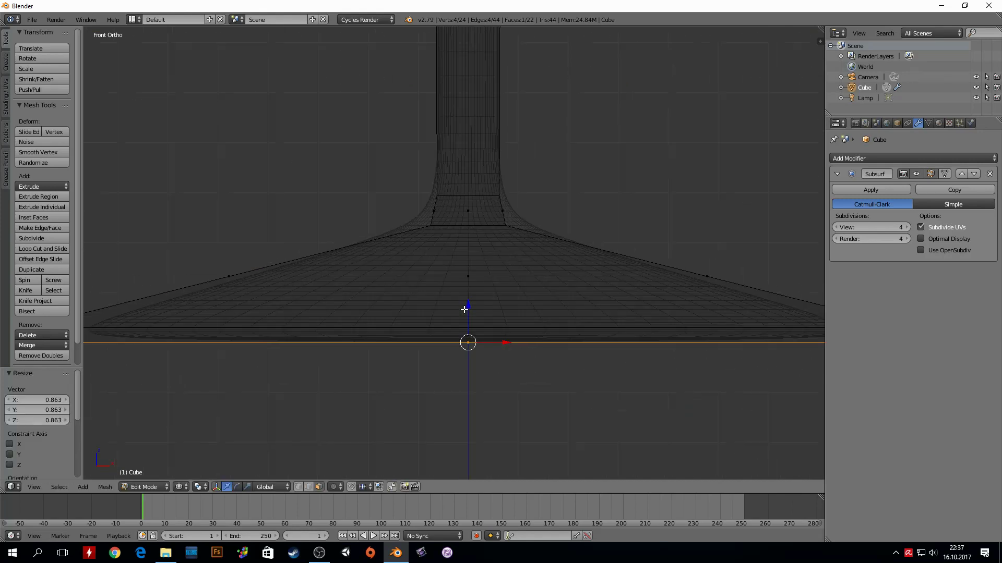
shift+middle_drag(398, 339, 556, 267)
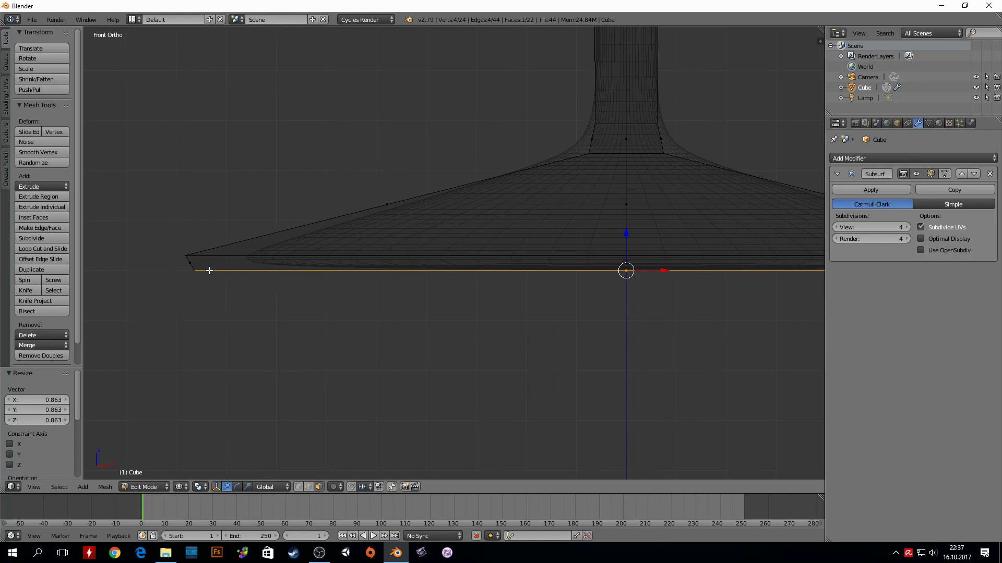
Add an edge loop near the rim and scale it to 1.034, then zoom on the rim tip
key(ctrl+r)
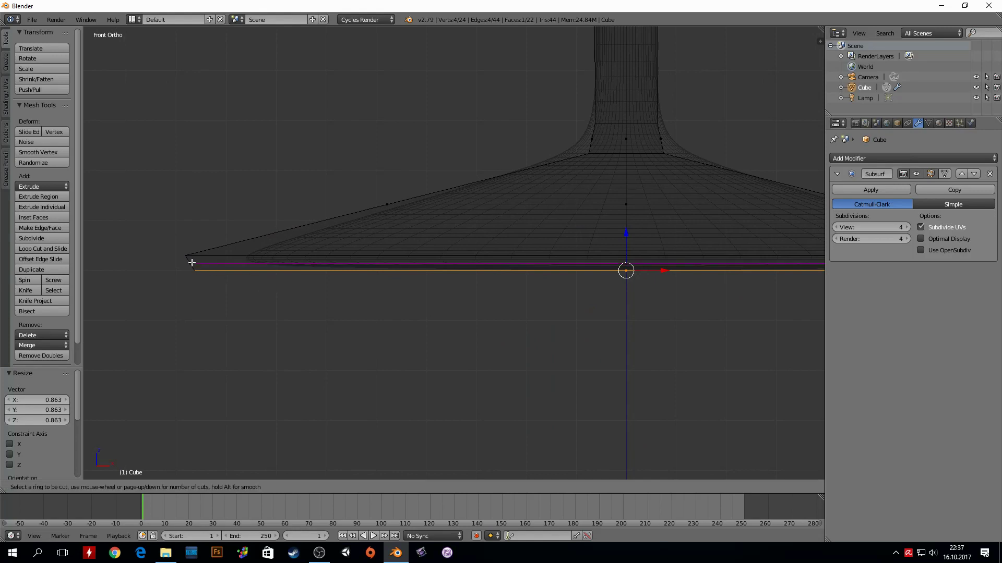
click(191, 263)
click(179, 268)
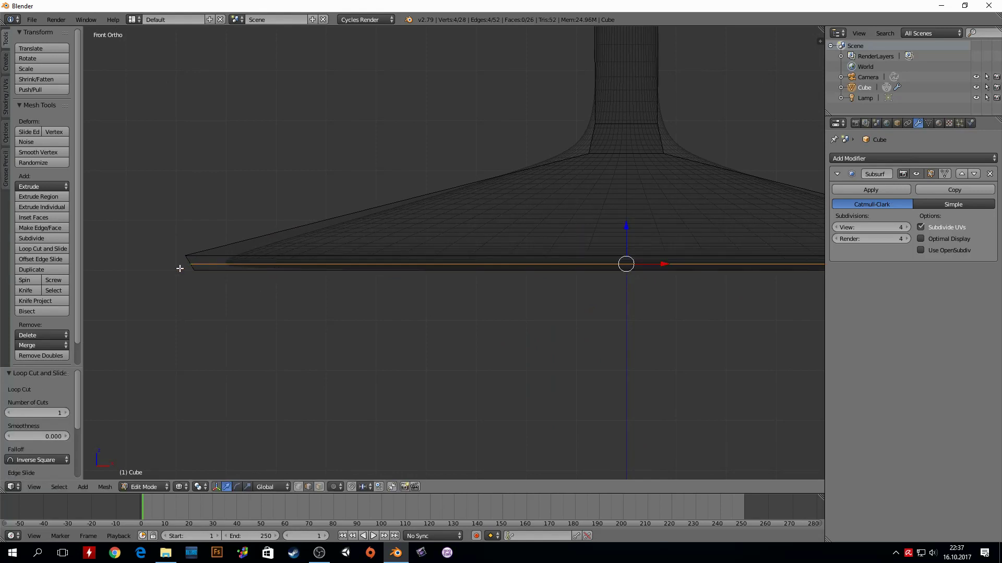
key(s)
click(163, 272)
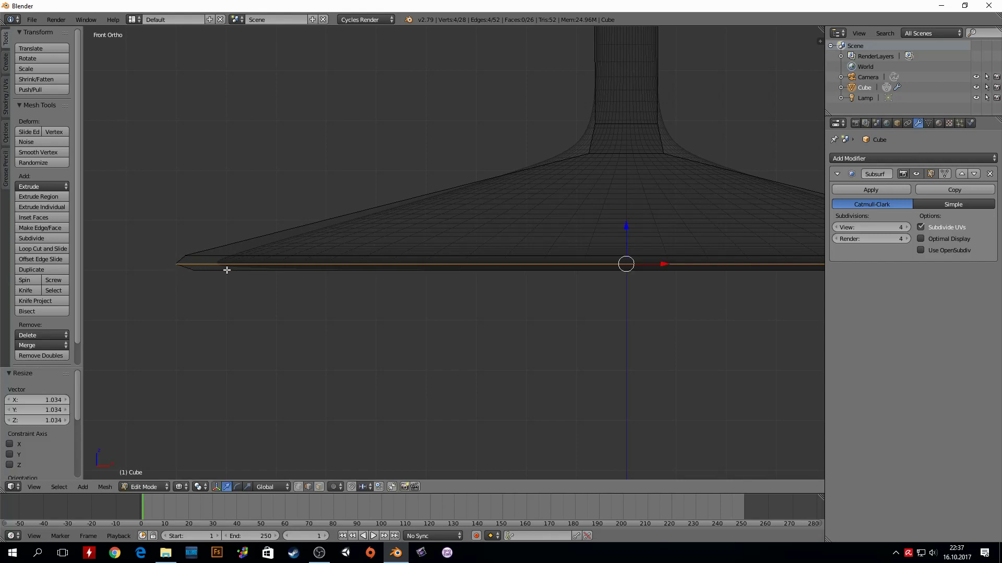
scroll(217, 276, up, 1)
mouse_move(218, 276)
shift+middle_down()
mouse_move(514, 259)
mouse_move(316, 248)
shift+middle_up()
scroll(231, 240, up, 3)
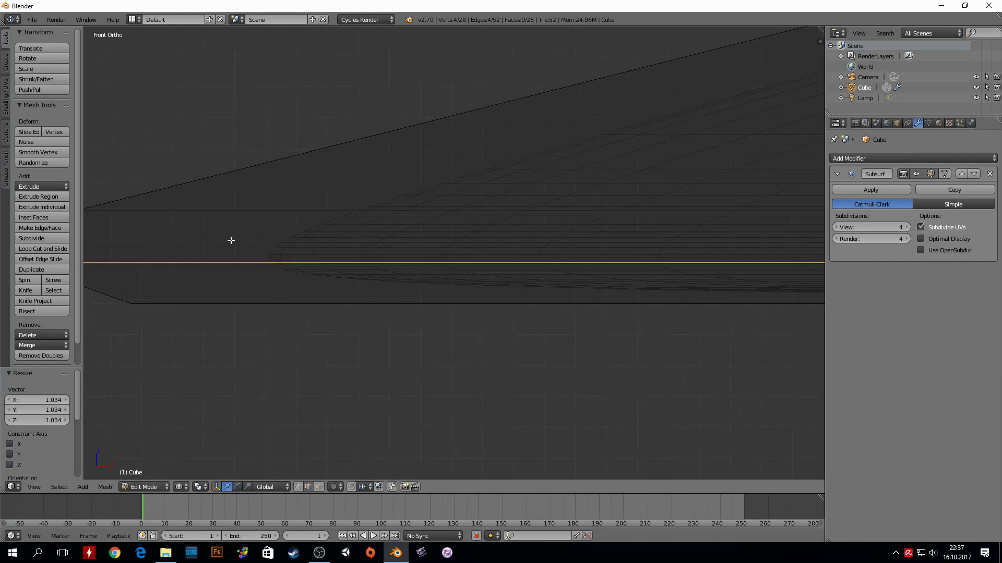
shift+middle_drag(231, 240, 356, 218)
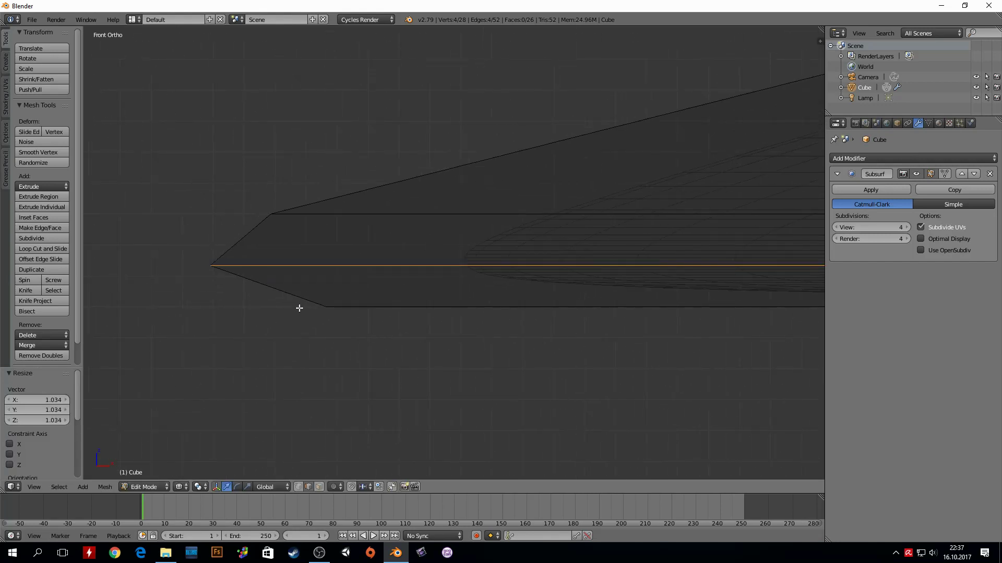
mouse_move(489, 288)
shift+middle_down()
mouse_move(400, 272)
mouse_move(425, 287)
shift+middle_up()
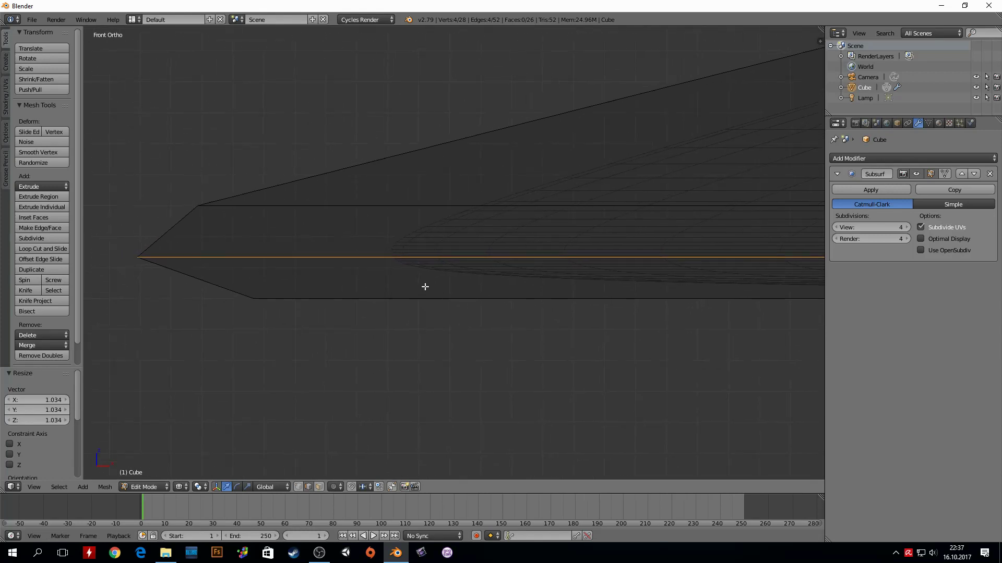
Add a loop near the foot's underside and lower the rim's middle loop along Z
key(ctrl+r)
click(215, 283)
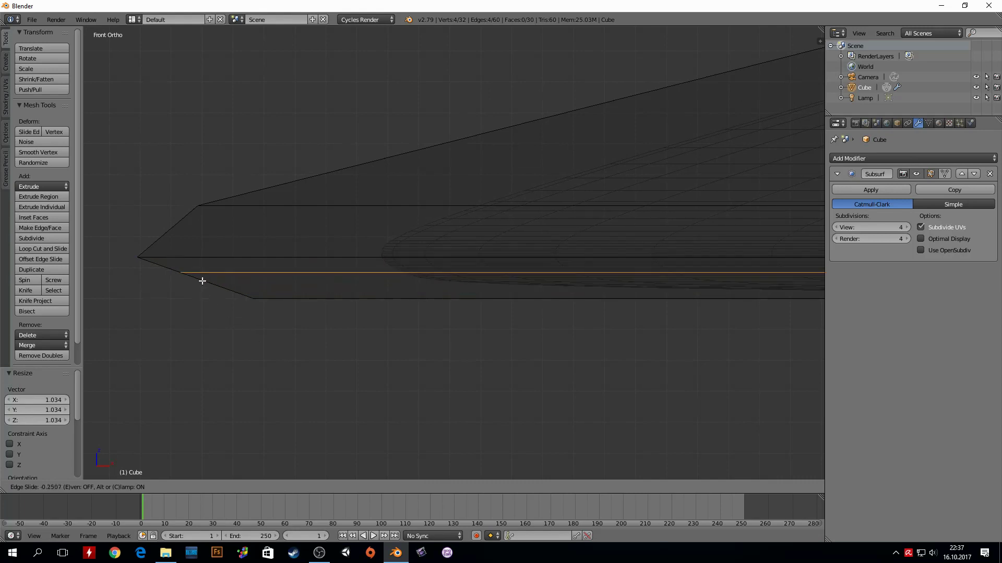
click(245, 314)
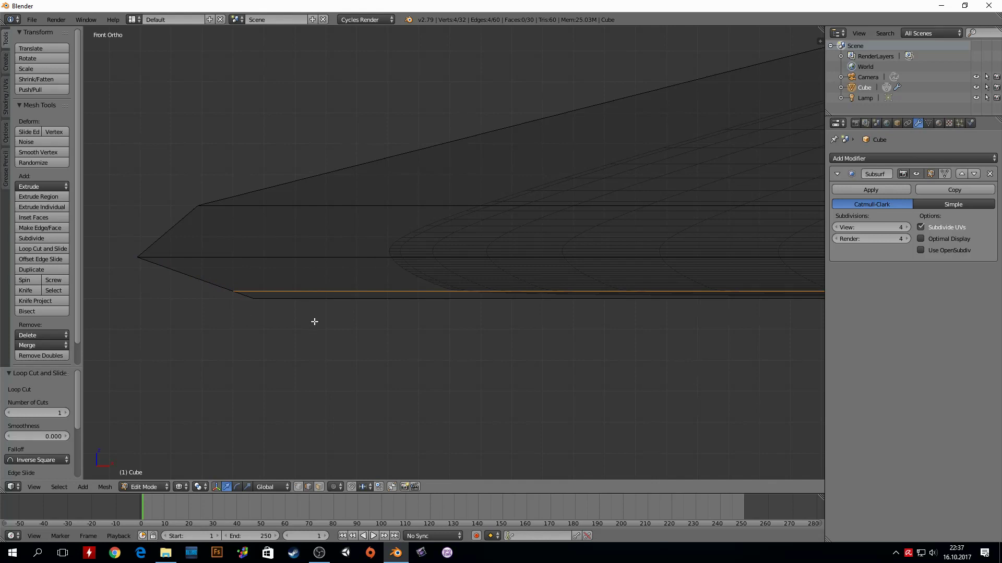
alt+right_click(252, 257)
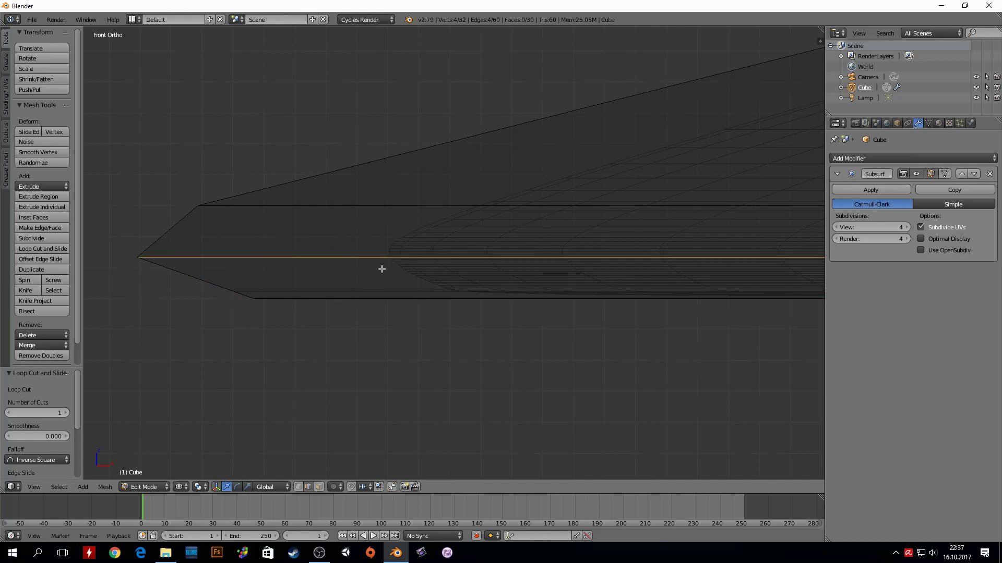
key(g)
key(z)
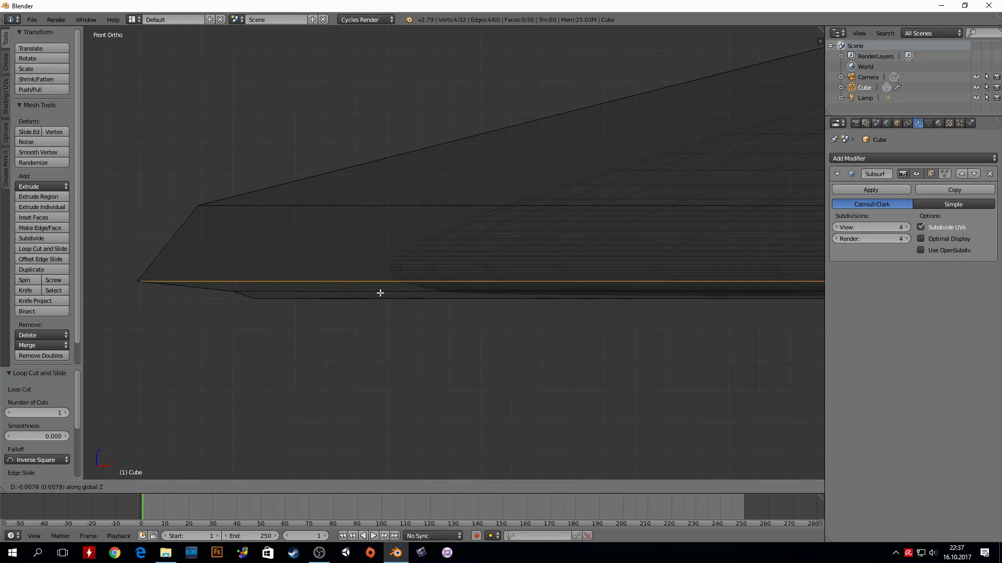
click(378, 297)
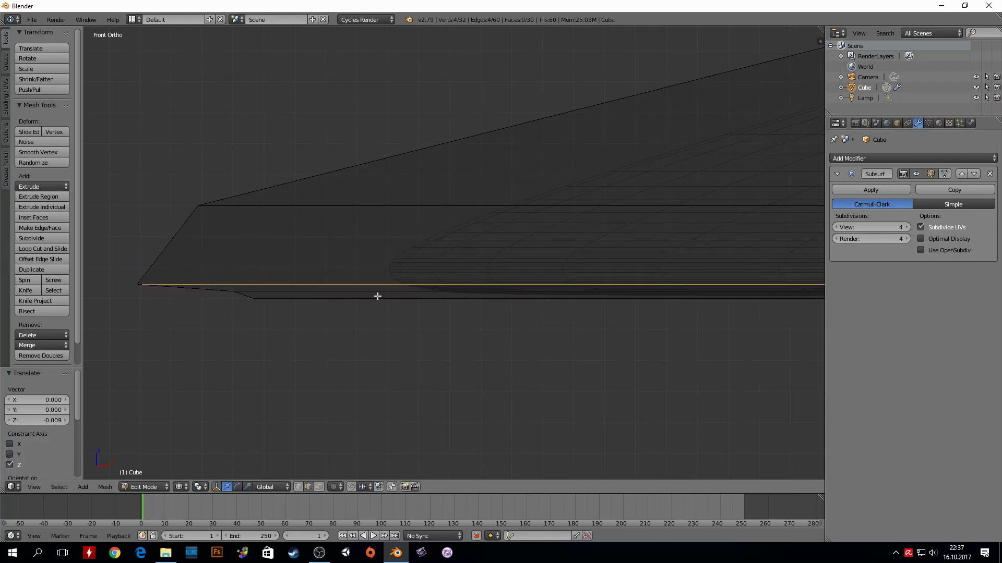
Cut one more edge loop into the foot rim and reframe the foot and stem
key(ctrl+r)
click(158, 263)
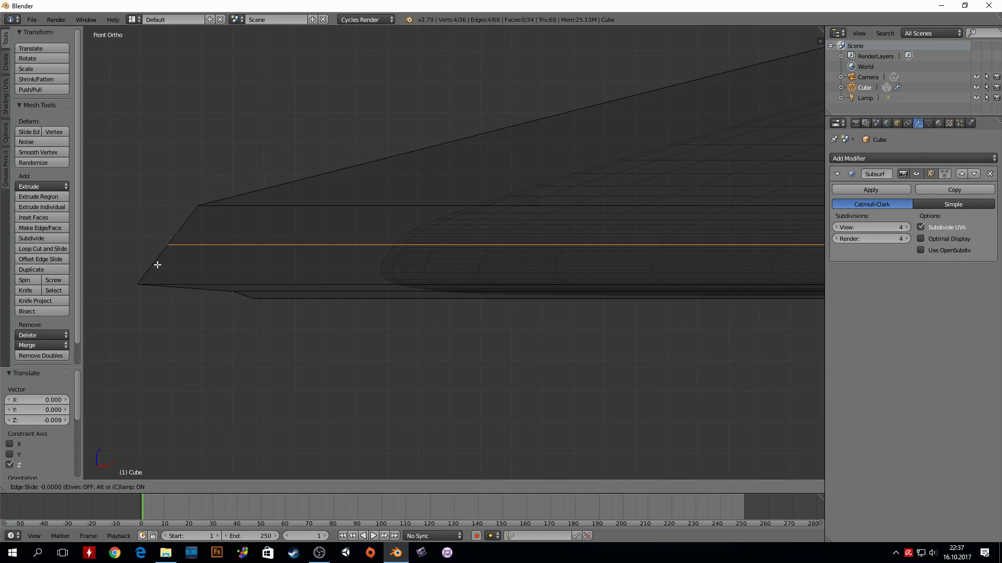
click(143, 302)
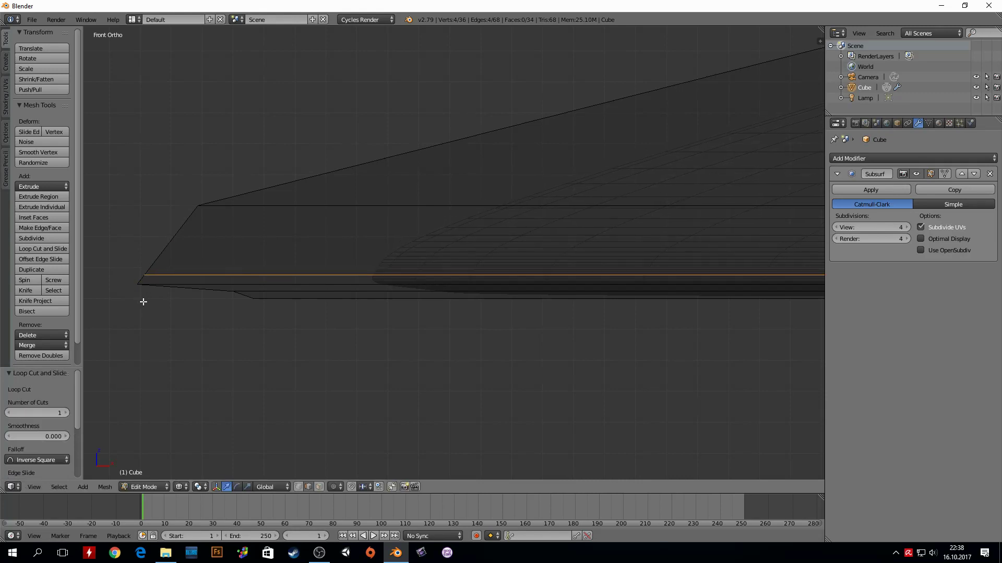
scroll(446, 284, down, 2)
mouse_move(454, 264)
shift+middle_down()
mouse_move(573, 213)
mouse_move(337, 277)
shift+middle_up()
scroll(337, 277, down, 4)
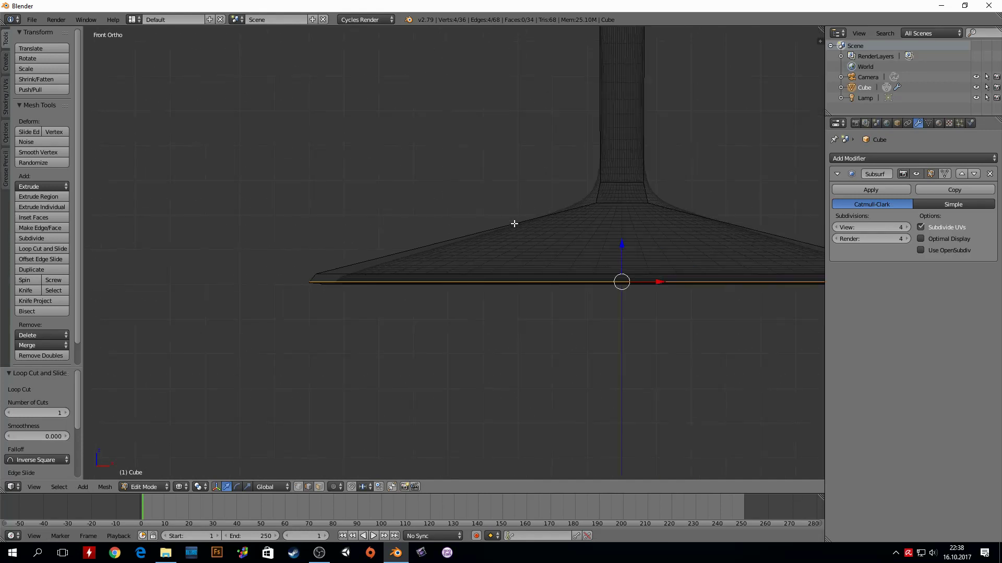
scroll(514, 223, up, 3)
Lower the stem-base loop 0.09 on Z, widen it to 1.22, and return to Object Mode
alt+right_click(725, 168)
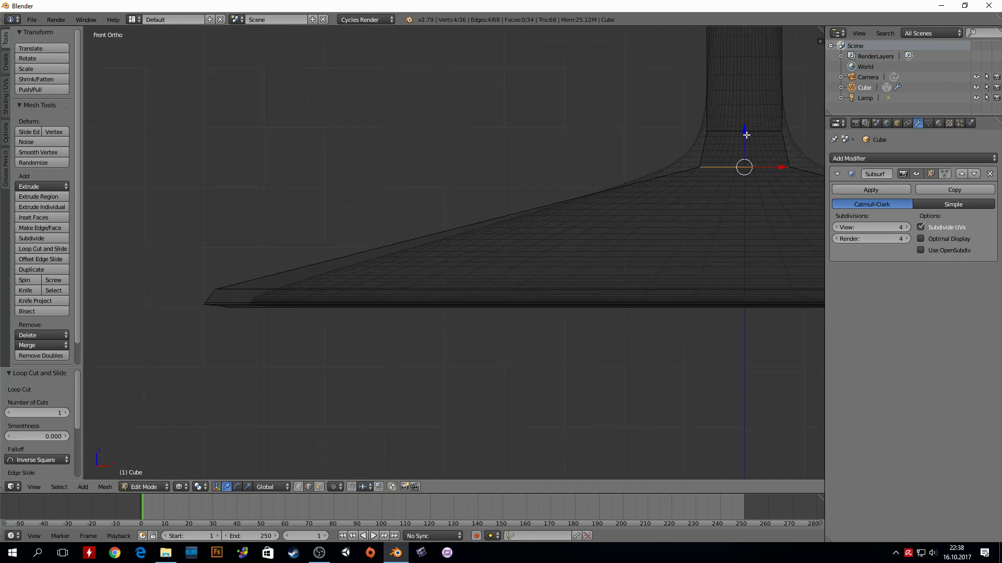
mouse_move(746, 135)
mouse_down()
mouse_move(744, 202)
mouse_move(745, 188)
mouse_up()
key(s)
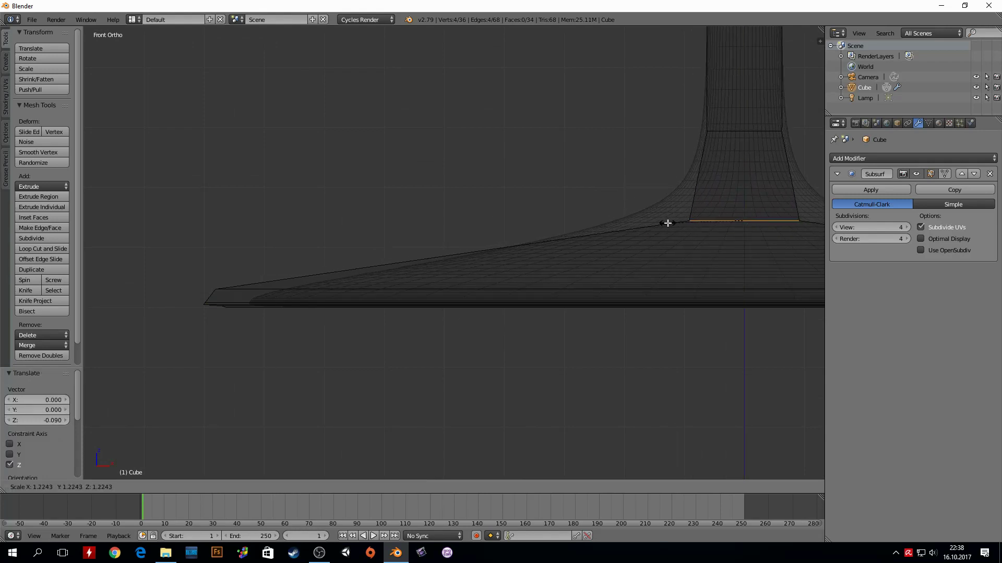
click(667, 223)
key(Tab)
scroll(645, 196, down, 5)
Show the goblet in solid shading and tilt the view around it
scroll(644, 198, down, 3)
key(z)
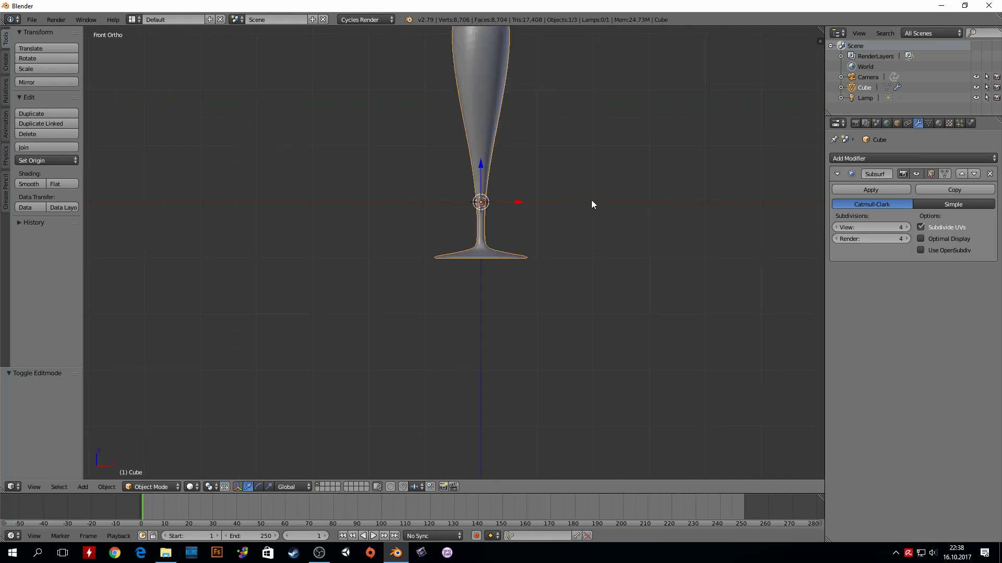
scroll(592, 204, down, 4)
scroll(473, 167, up, 5)
scroll(500, 161, up, 4)
mouse_move(500, 162)
middle_down()
mouse_move(476, 191)
mouse_move(498, 225)
mouse_move(461, 174)
mouse_move(465, 214)
mouse_move(481, 202)
mouse_move(486, 214)
mouse_move(497, 178)
middle_up()
scroll(485, 203, down, 4)
Toggle between perspective and orthographic, then return to the straight front view
key(KP_5)
scroll(496, 205, down, 4)
scroll(496, 205, up, 4)
key(KP_5)
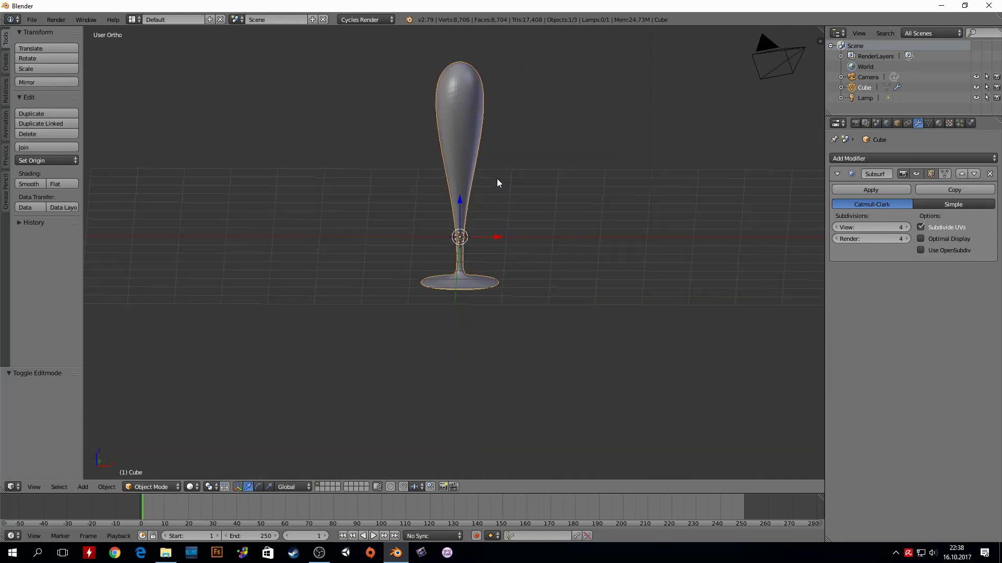
key(KP_1)
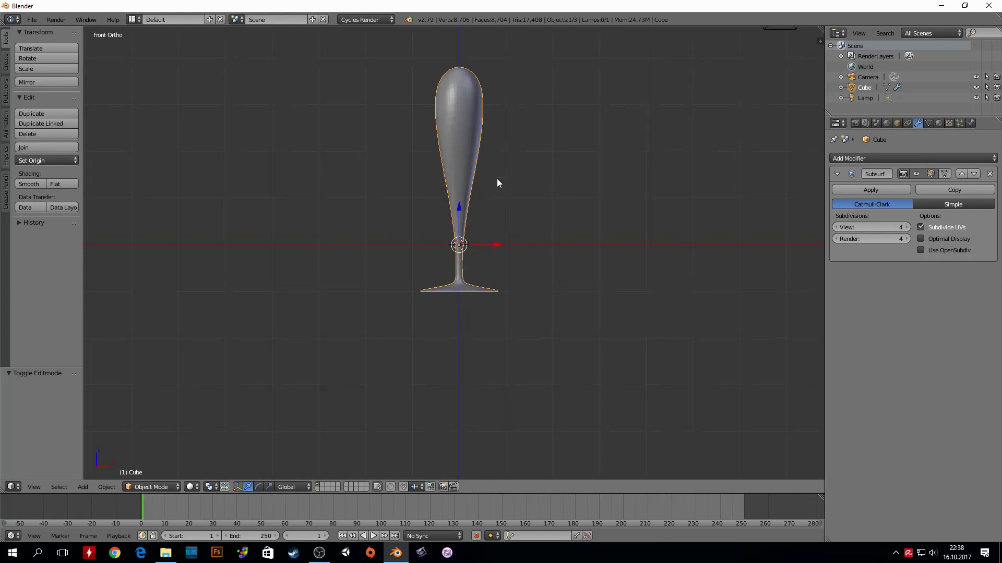
scroll(496, 180, up, 6)
Compare wireframe and solid shading, then reopen the goblet's mesh in Edit Mode as wireframe
key(z)
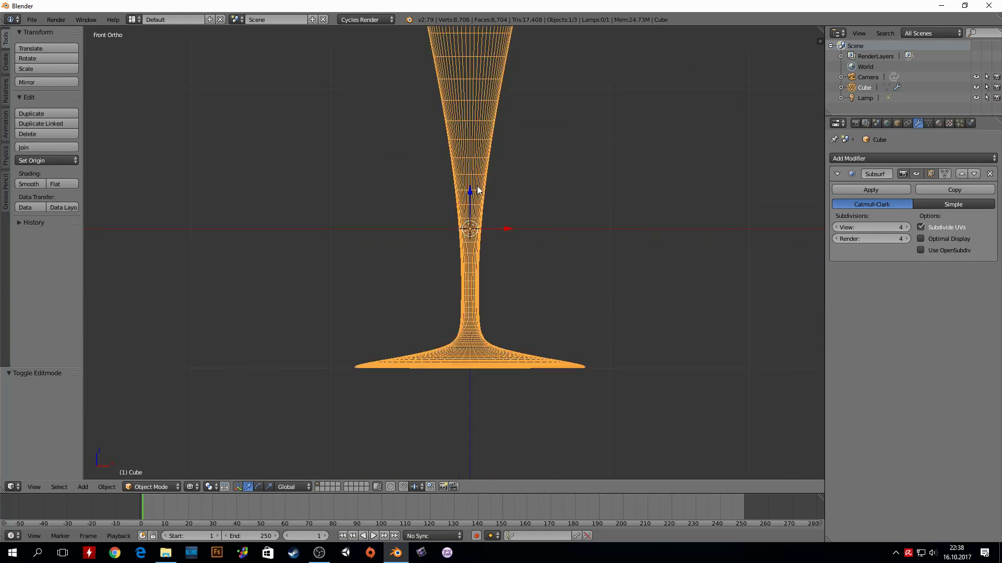
key(Tab)
key(Tab)
key(Tab)
key(Tab)
key(Tab)
key(Tab)
key(z)
key(z)
key(z)
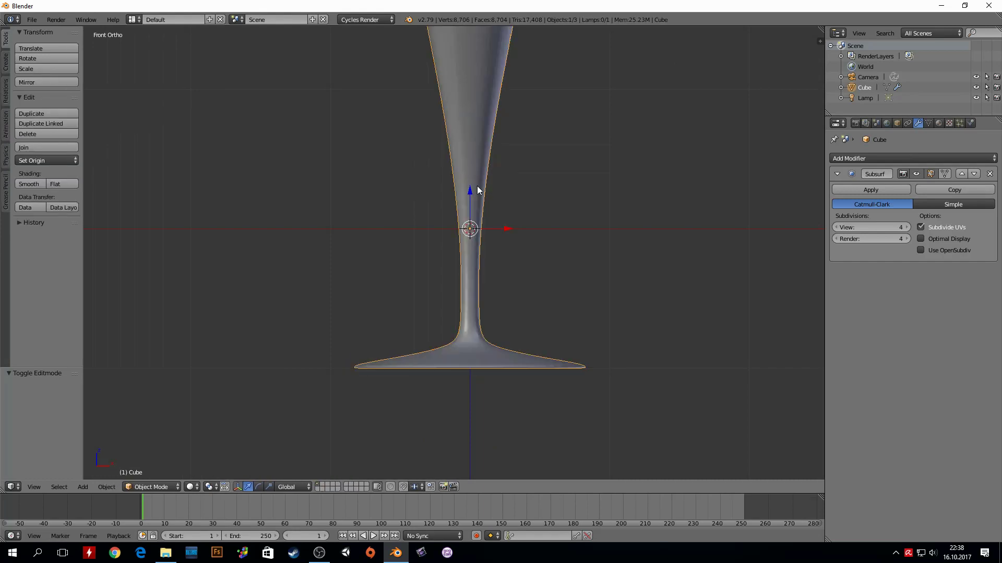
key(z)
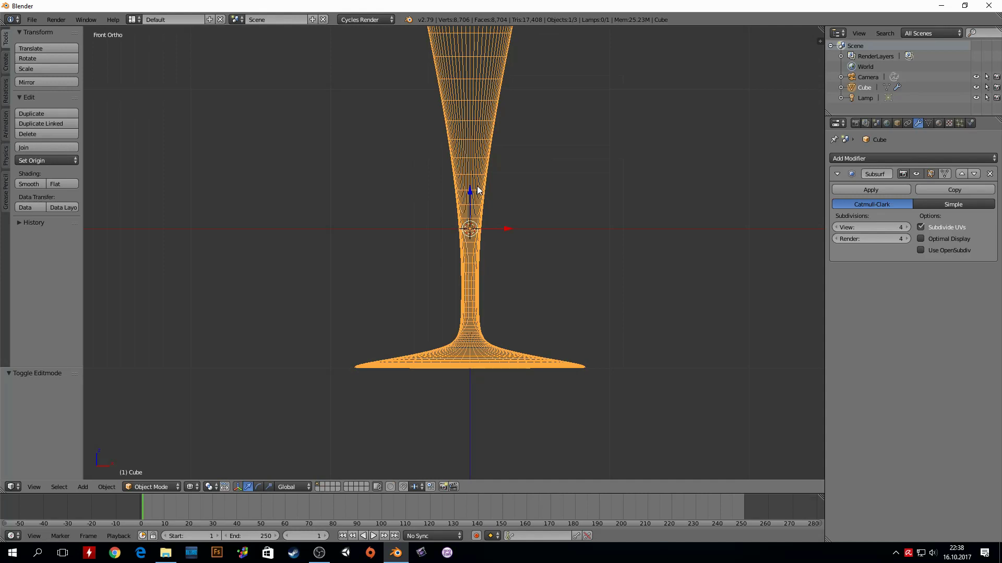
key(z)
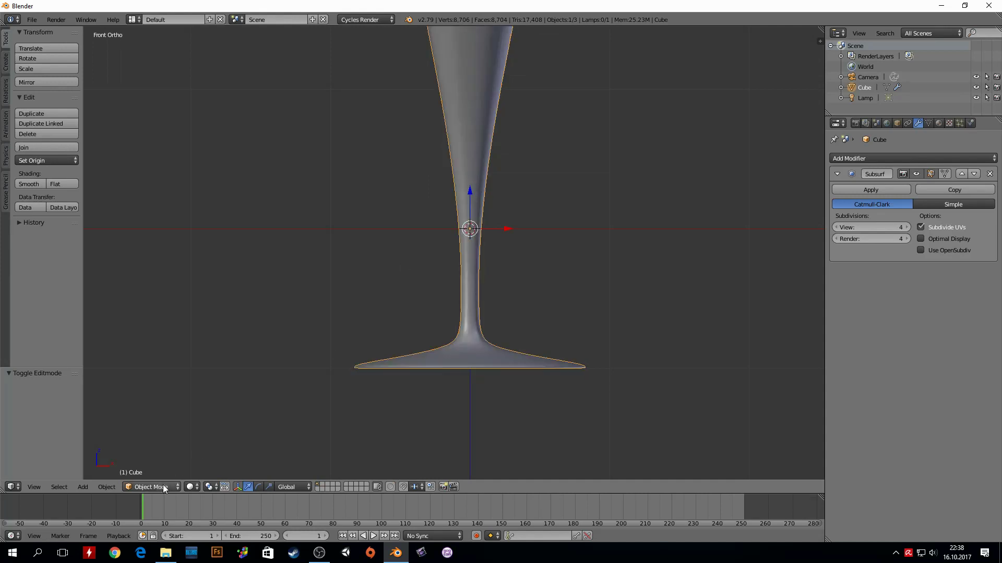
click(190, 487)
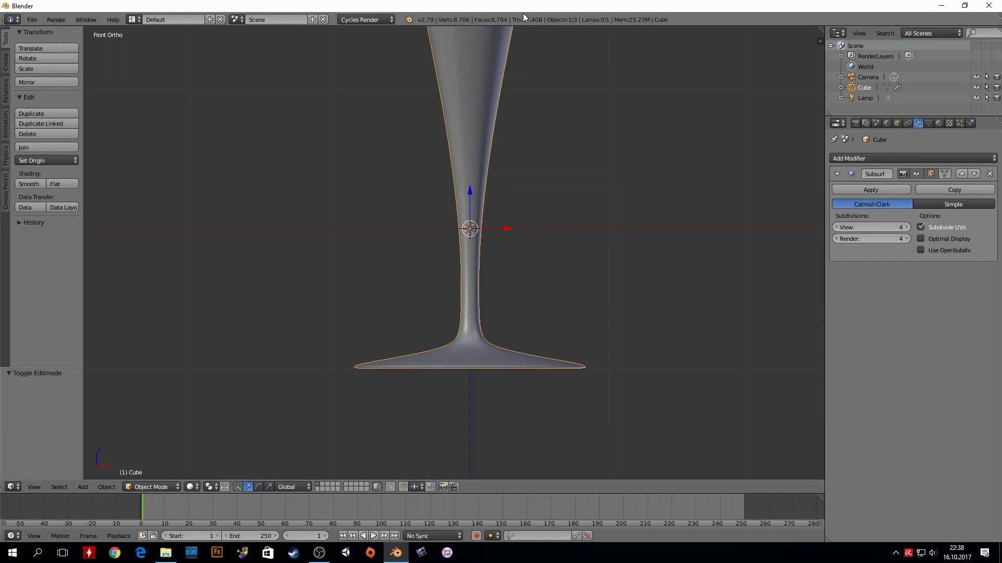
scroll(494, 180, down, 3)
key(z)
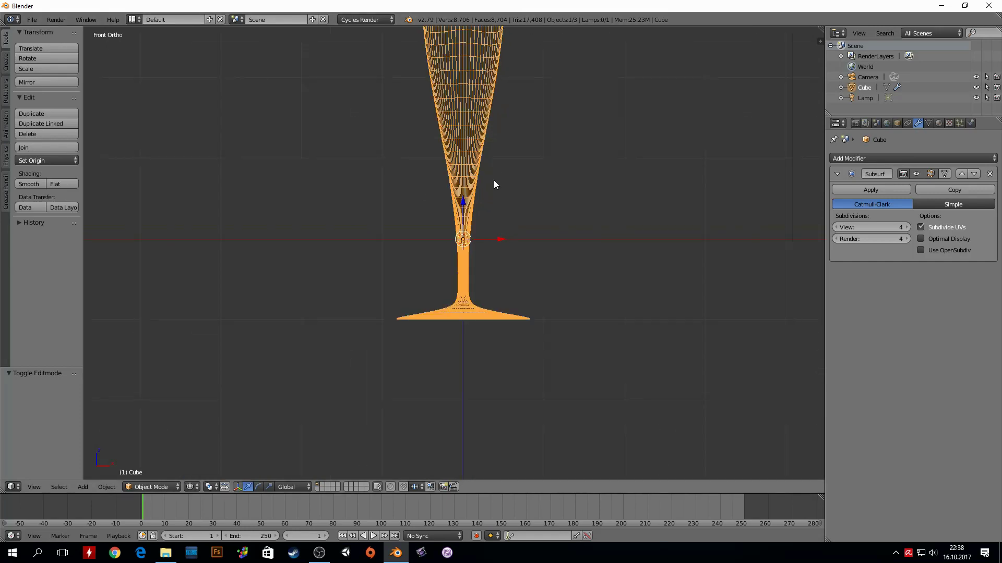
key(Tab)
Frame the whole glass, box-select only its top rim face and move it along Z
scroll(478, 187, up, 4)
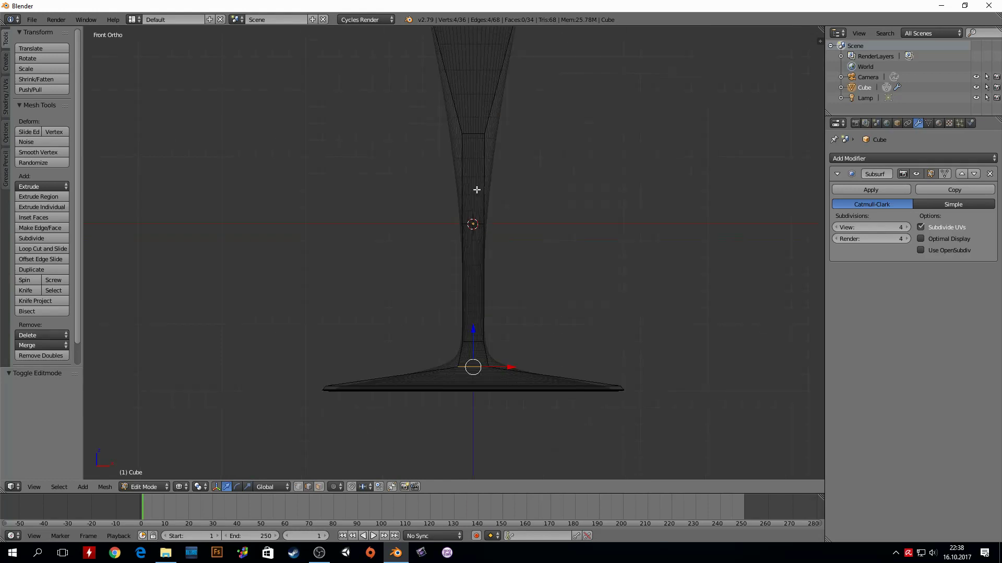
shift+middle_drag(474, 190, 443, 257)
scroll(421, 280, down, 3)
scroll(428, 261, down, 3)
scroll(432, 250, up, 4)
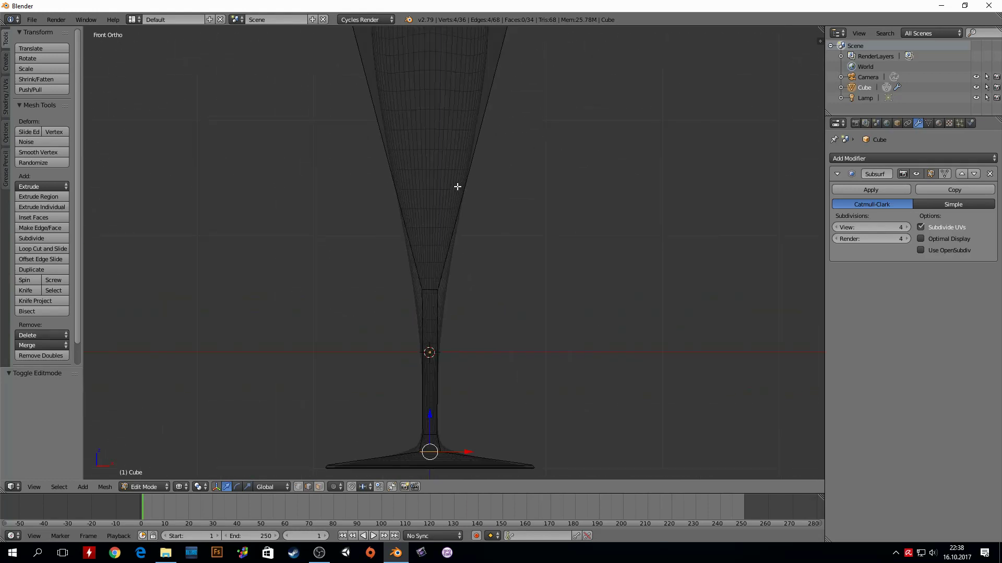
shift+middle_drag(456, 185, 471, 336)
scroll(462, 222, down, 4)
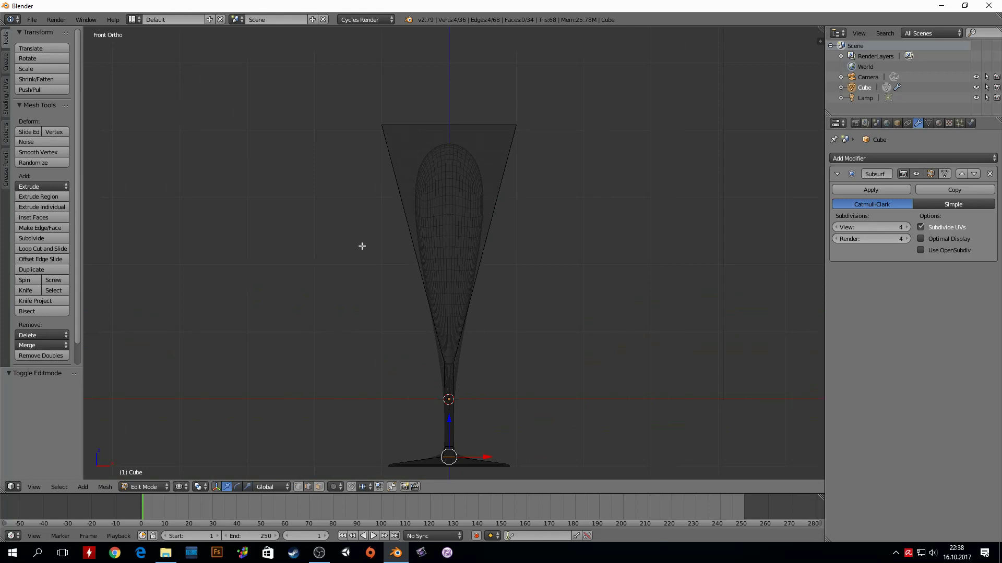
key(a)
key(b)
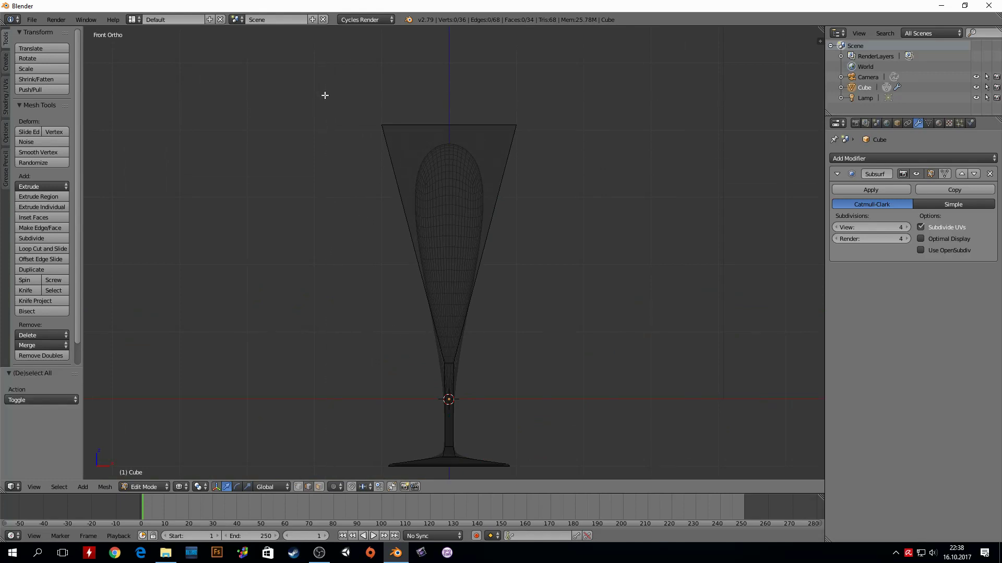
drag(324, 94, 595, 188)
drag(448, 91, 452, 145)
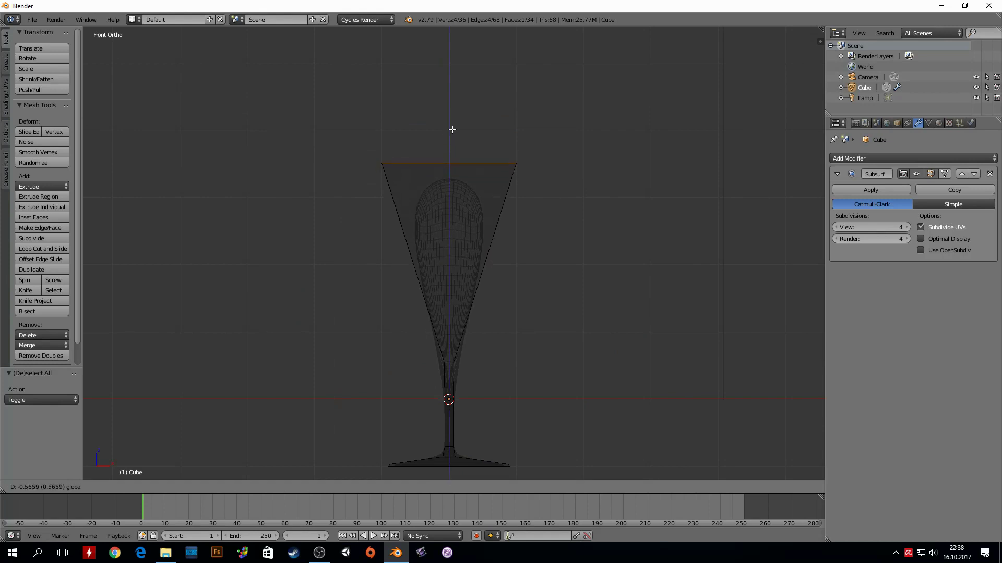
Widen the rim to 1.337 and add a slightly widened edge loop just under it
drag(452, 145, 454, 139)
key(s)
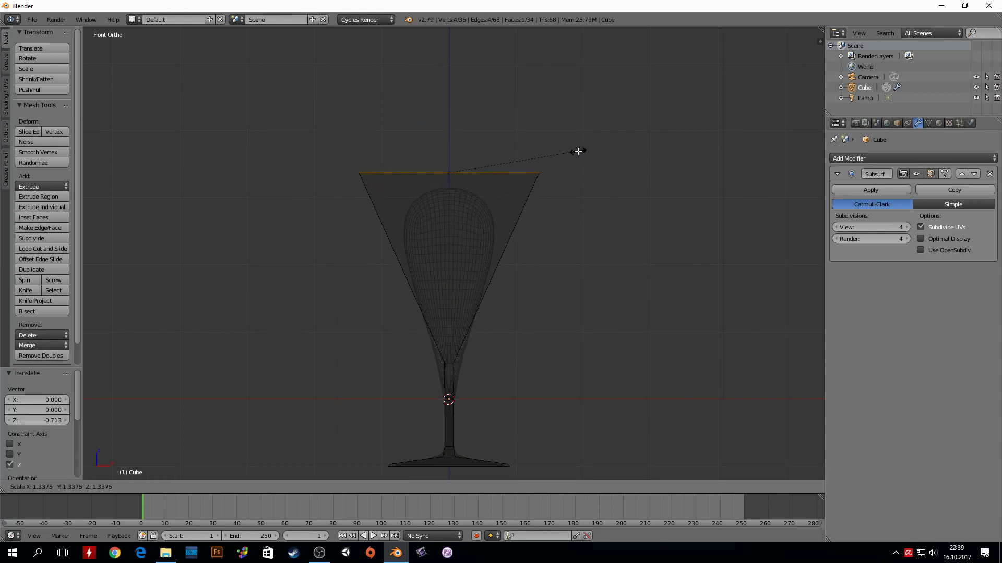
click(578, 151)
key(ctrl+r)
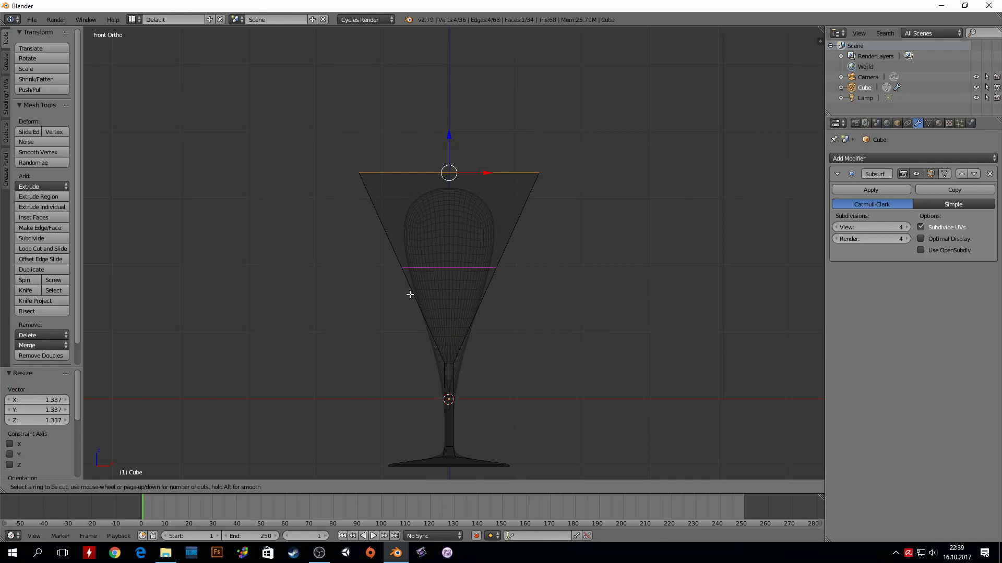
click(409, 295)
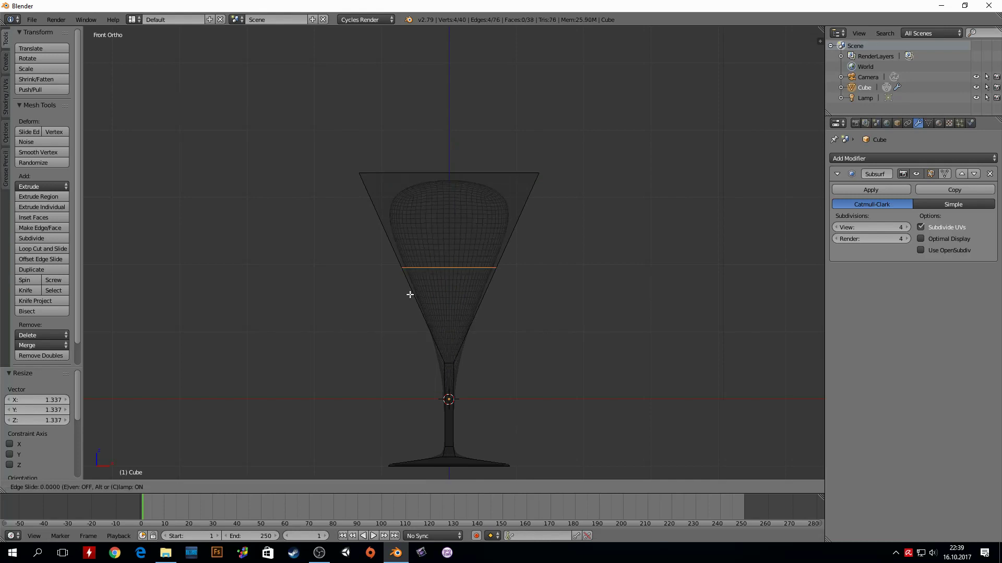
click(389, 195)
scroll(295, 135, up, 5)
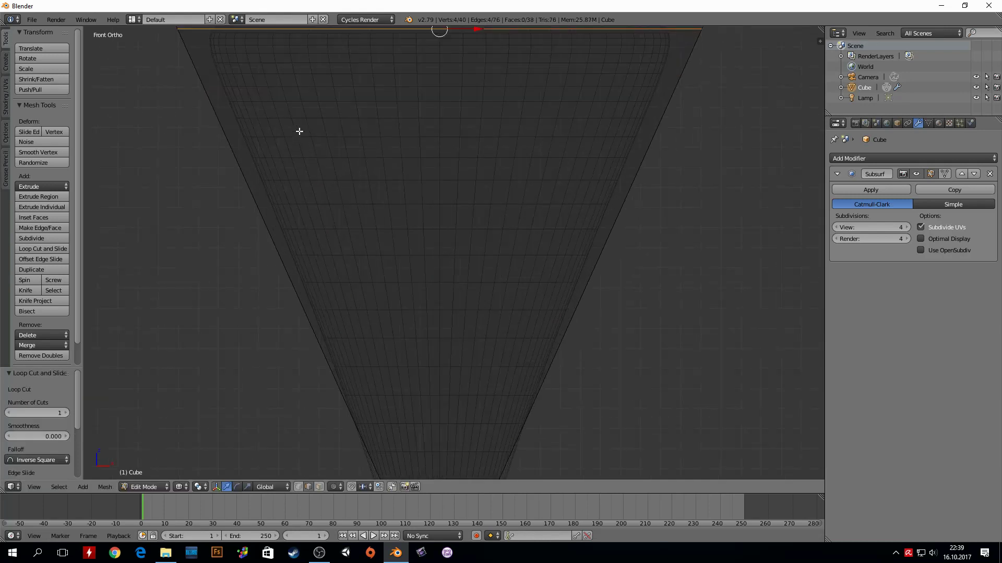
shift+middle_drag(298, 130, 519, 319)
key(s)
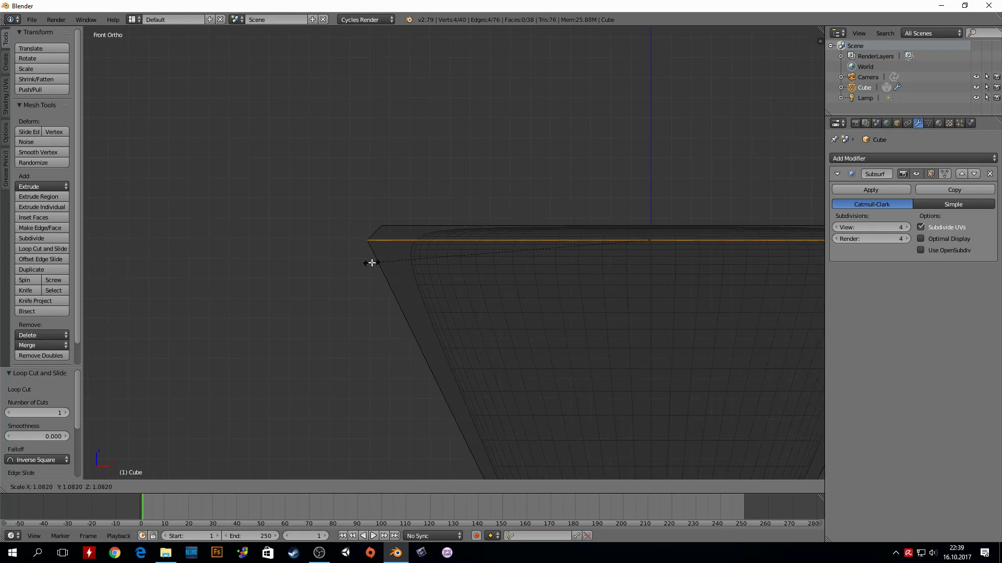
click(380, 261)
Add another loop across the bowl and widen it to 1.235
key(ctrl+r)
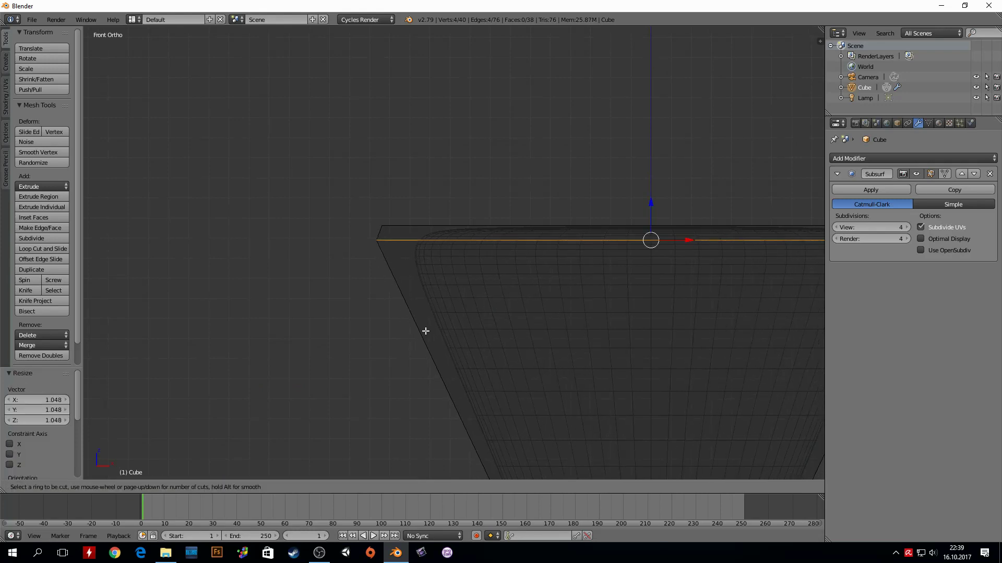
key(Escape)
scroll(474, 427, down, 6)
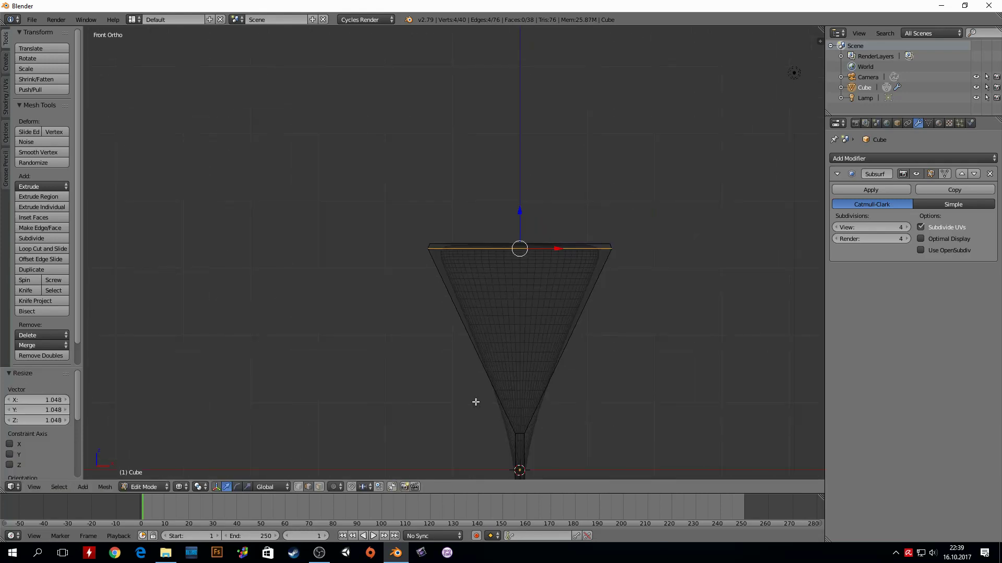
shift+middle_drag(473, 398, 427, 307)
key(ctrl+r)
click(432, 271)
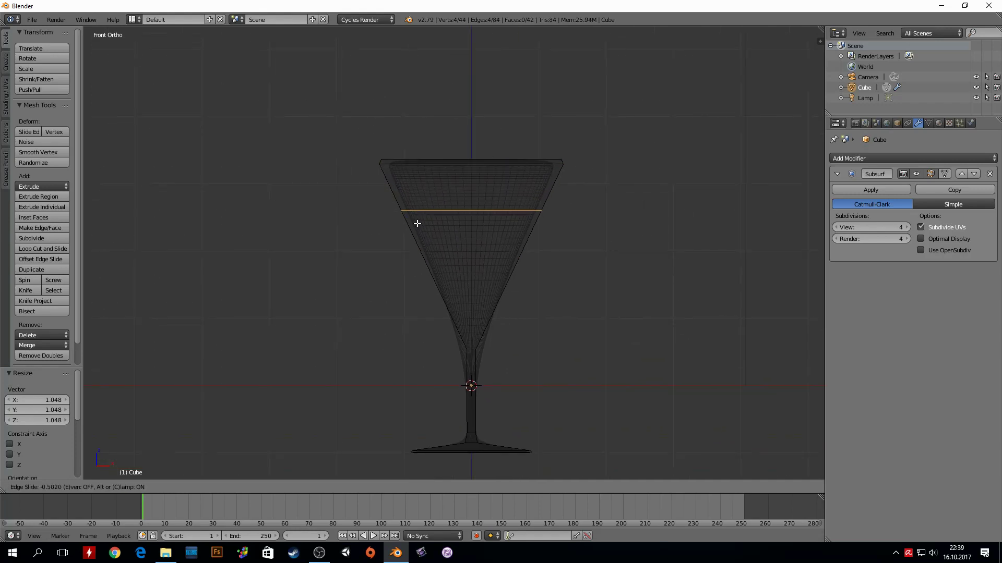
click(420, 219)
key(s)
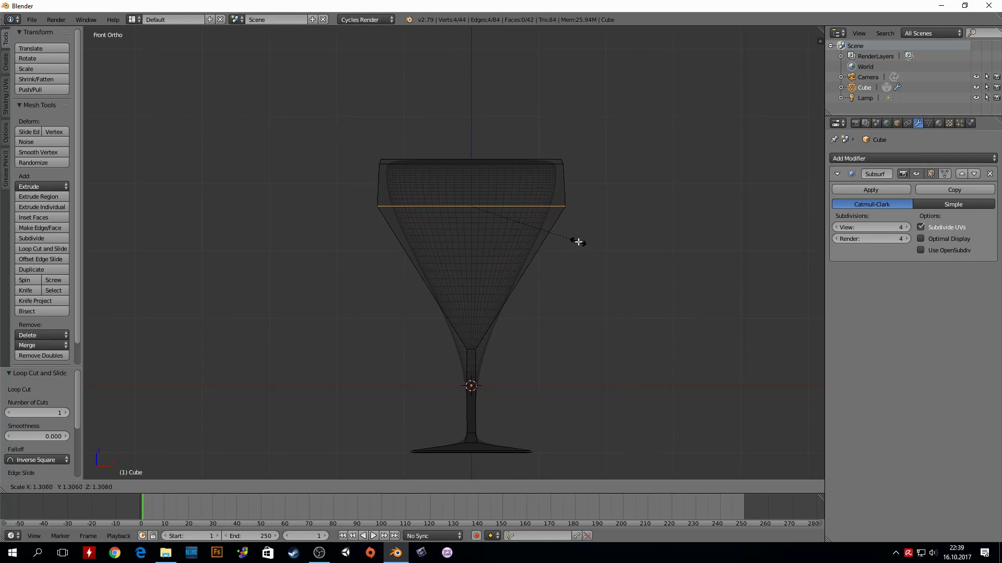
click(574, 241)
Widen a lower bowl loop to 1.506 and add a bottom loop narrowed to 0.417
key(g)
key(g)
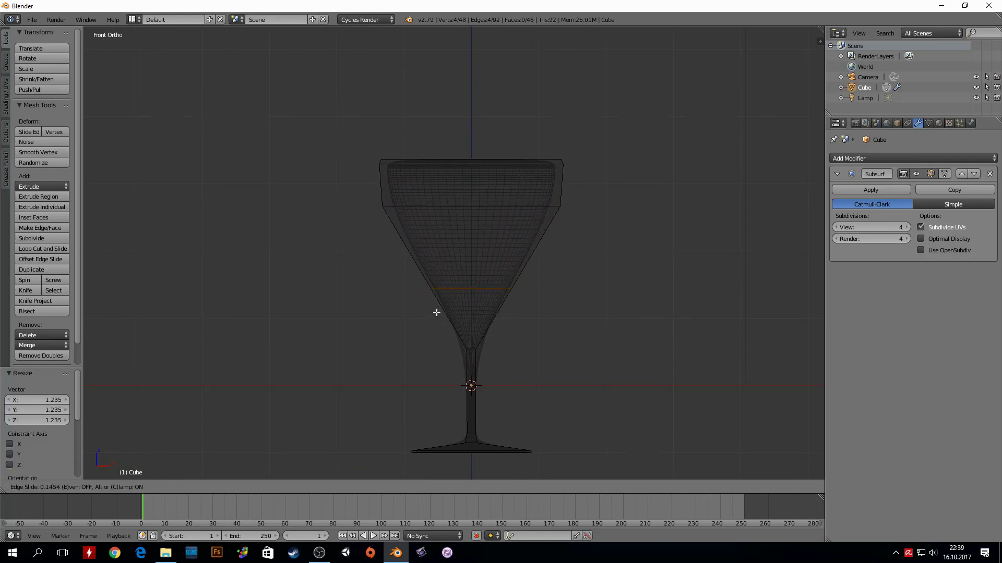
click(438, 311)
key(s)
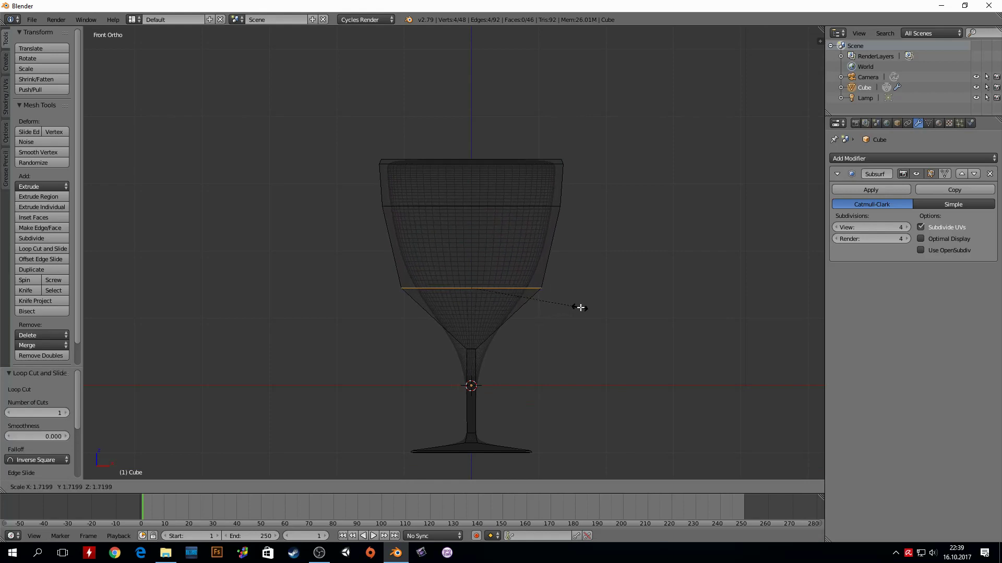
click(566, 308)
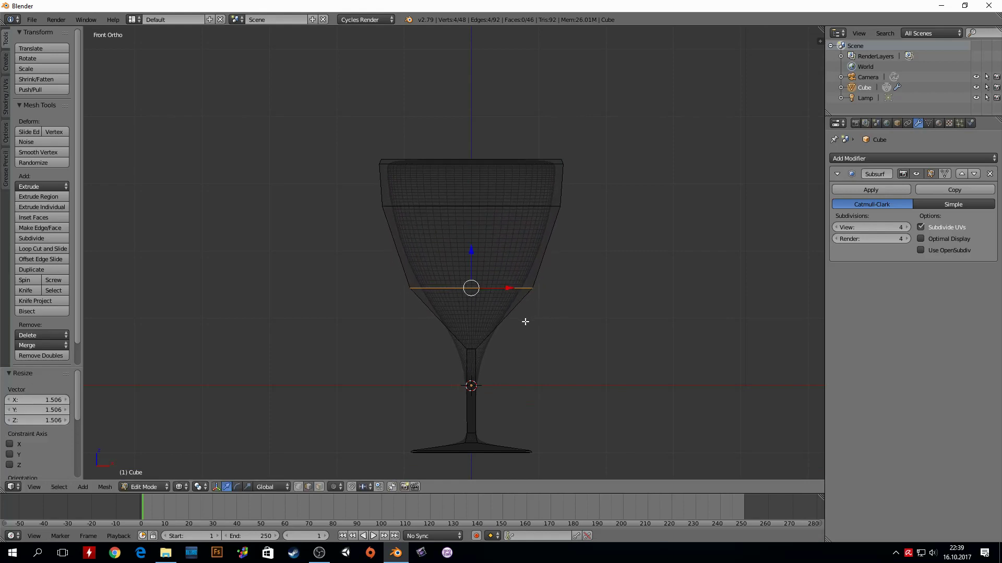
key(ctrl+r)
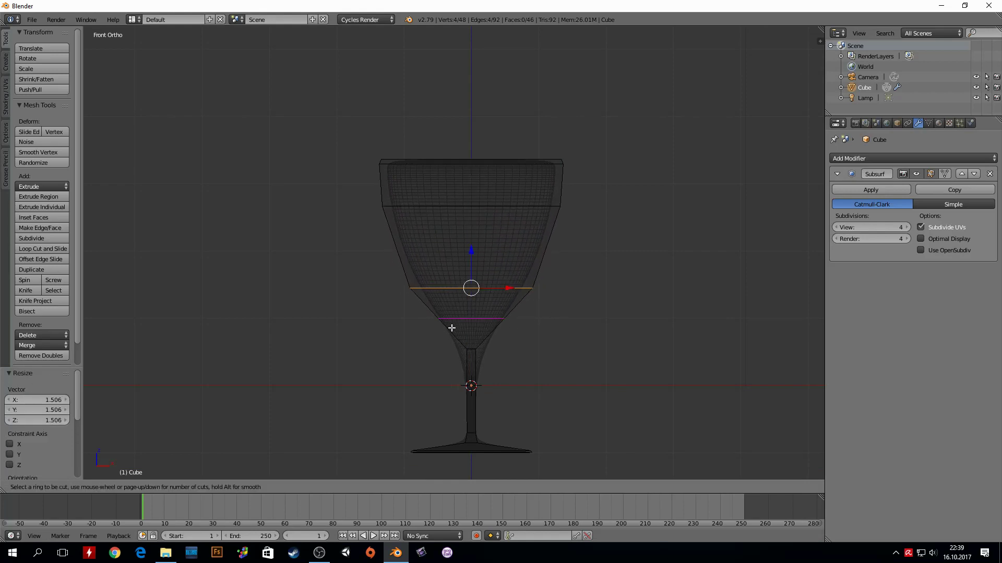
click(449, 329)
click(451, 334)
key(s)
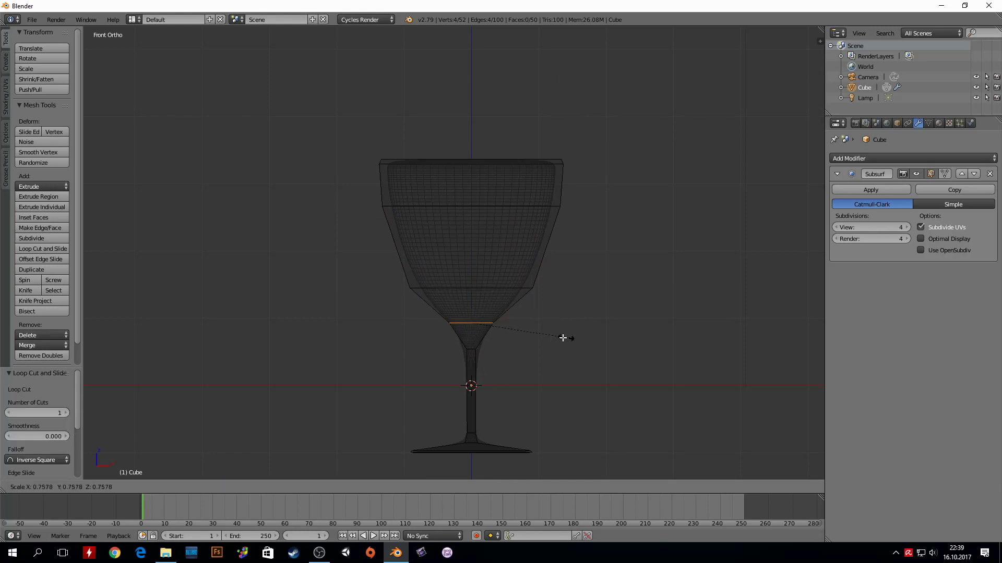
click(524, 335)
Add an edge loop near the bowl bottom and widen it to 1.198
scroll(559, 374, down, 2)
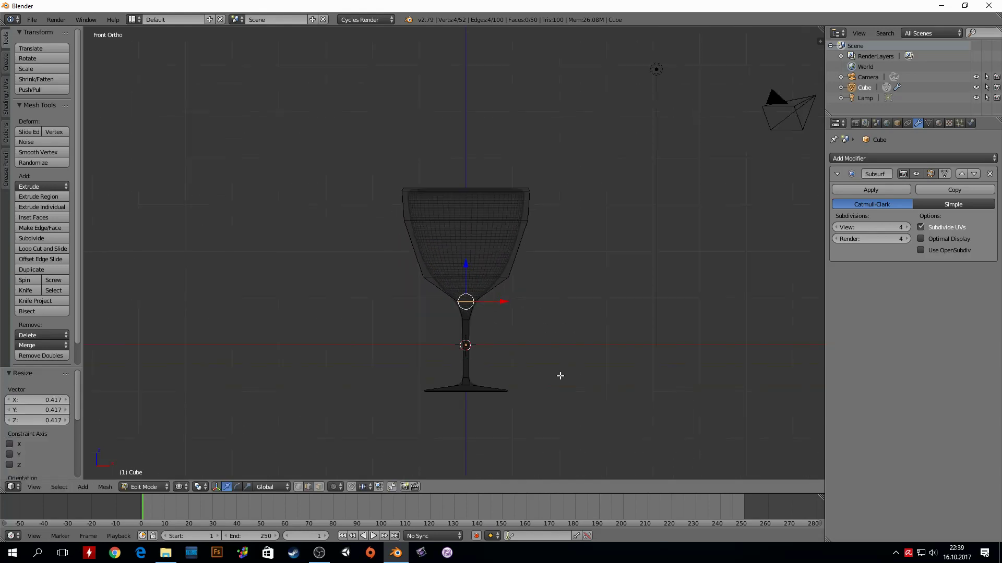
scroll(461, 331, up, 3)
scroll(435, 231, up, 2)
shift+middle_drag(435, 231, 418, 206)
key(ctrl+r)
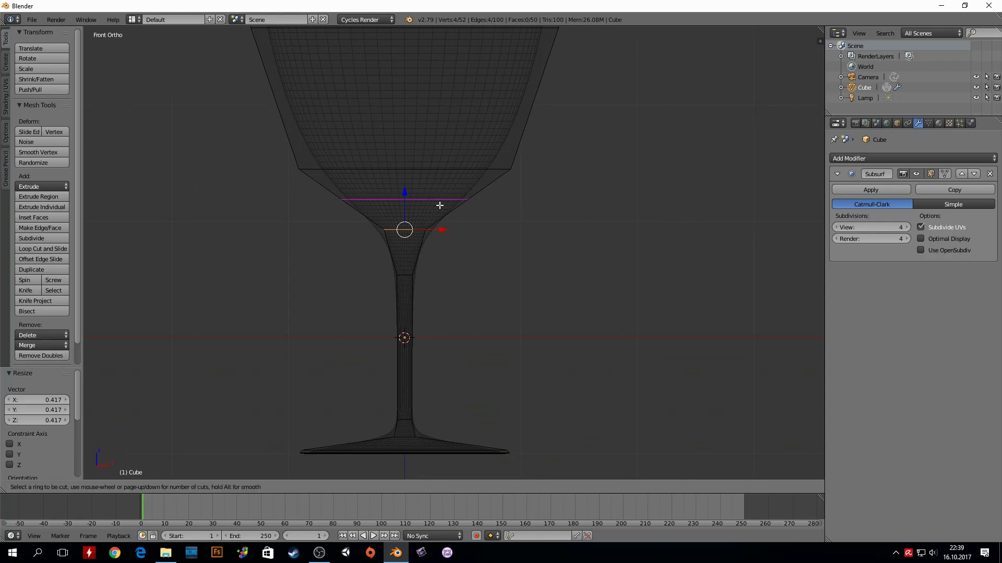
click(443, 214)
click(439, 234)
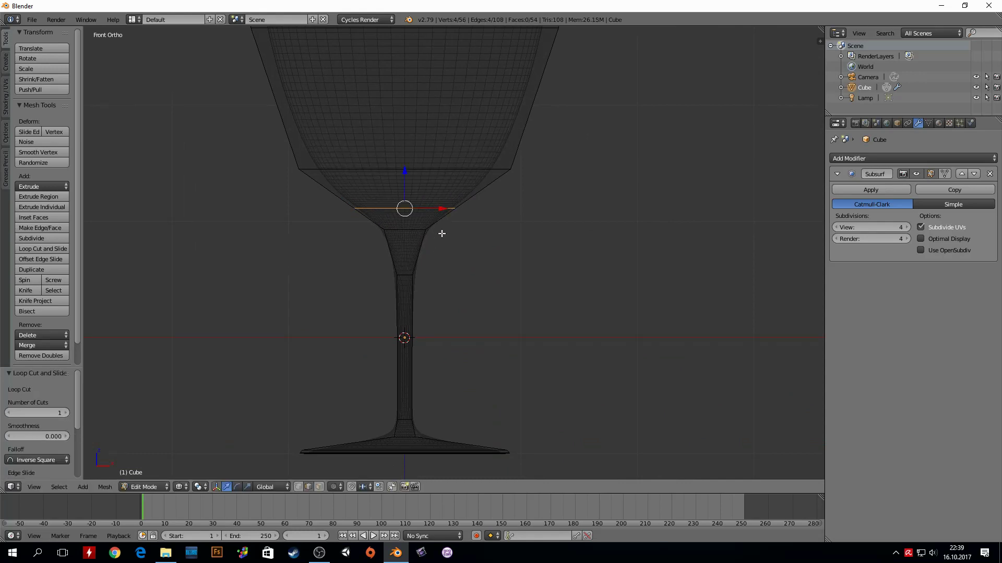
key(s)
click(499, 219)
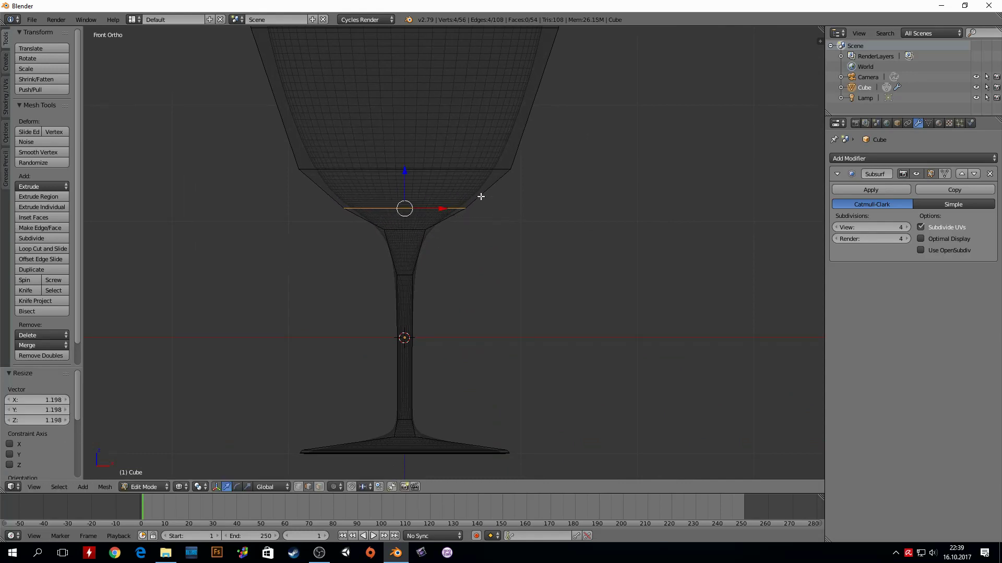
Add a loop across the middle of the bowl and widen it slightly
shift+scroll(459, 251, up, 5)
shift+middle_drag(455, 290, 460, 316)
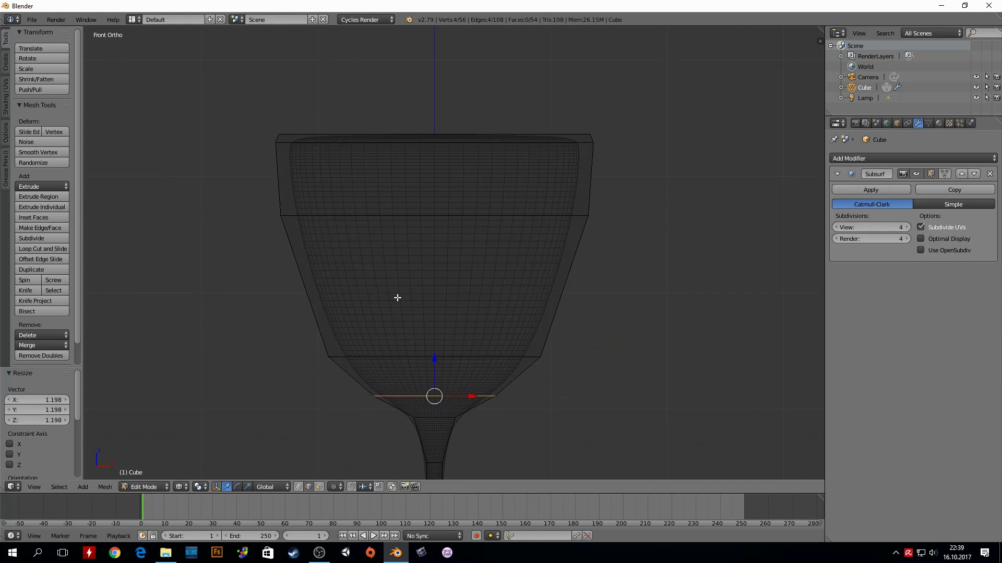
key(ctrl+r)
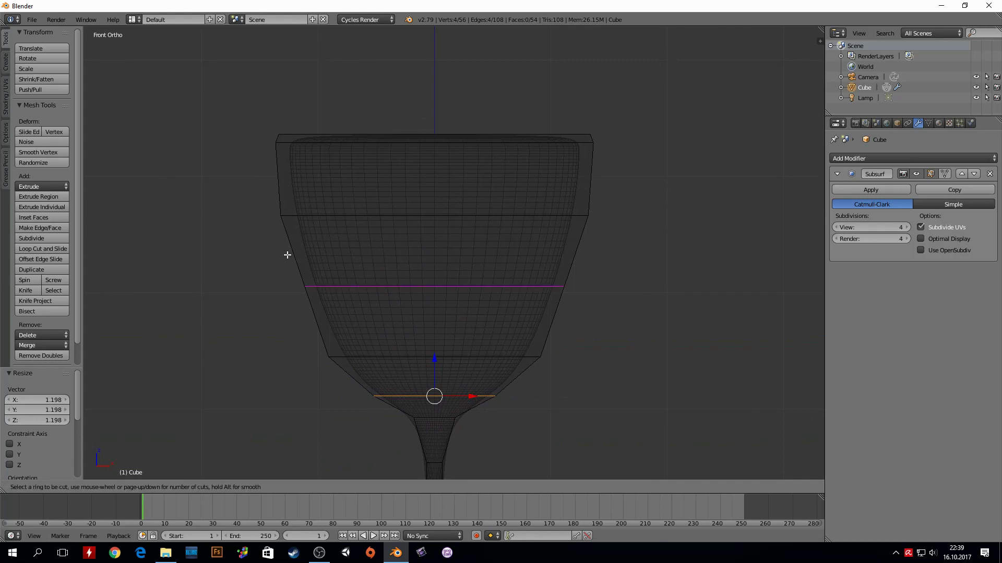
click(276, 229)
click(267, 221)
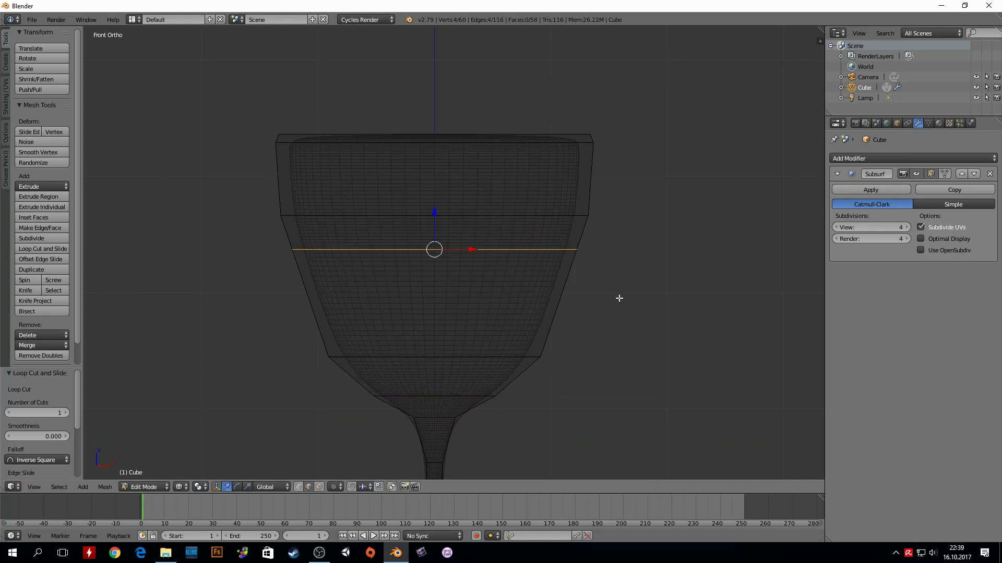
key(s)
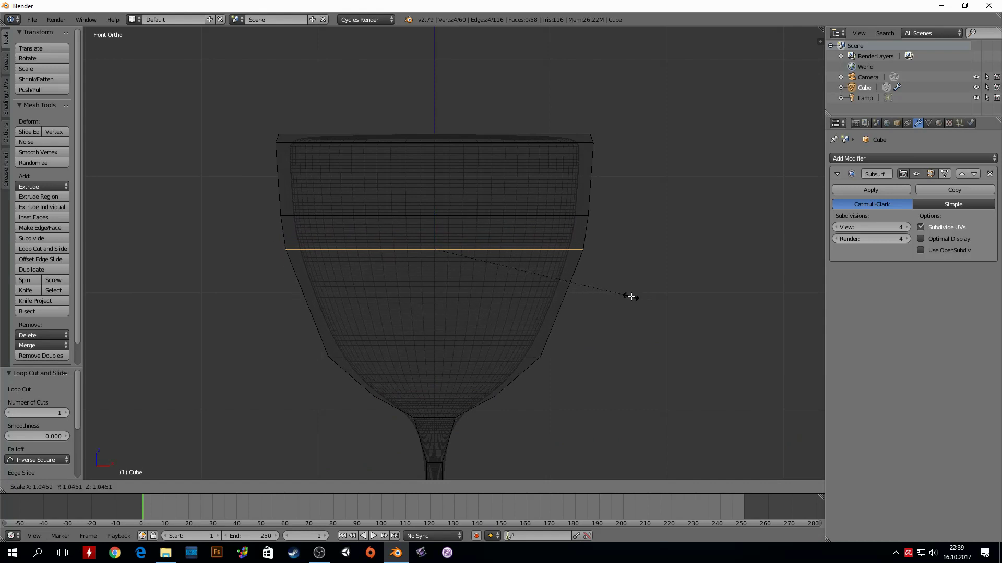
click(630, 297)
Add a slightly narrowed loop close to the rim and return to Object Mode
shift+middle_drag(394, 148, 456, 208)
scroll(346, 210, up, 3)
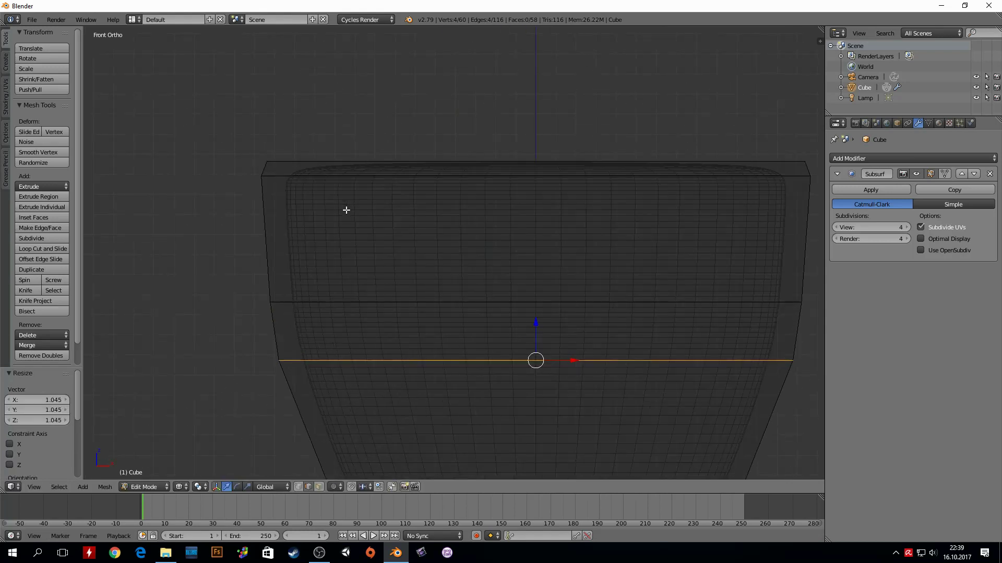
key(ctrl+r)
click(268, 206)
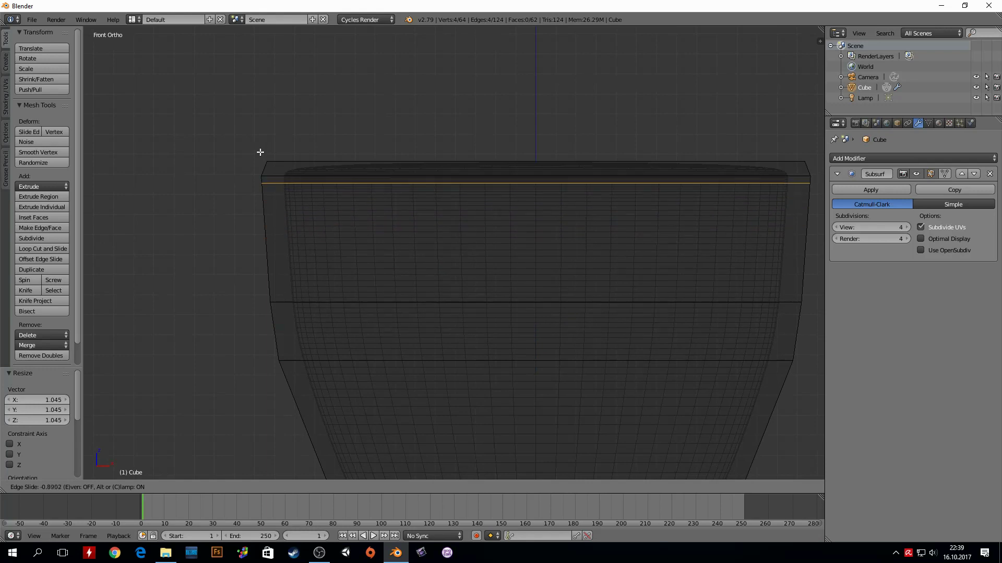
click(255, 165)
key(s)
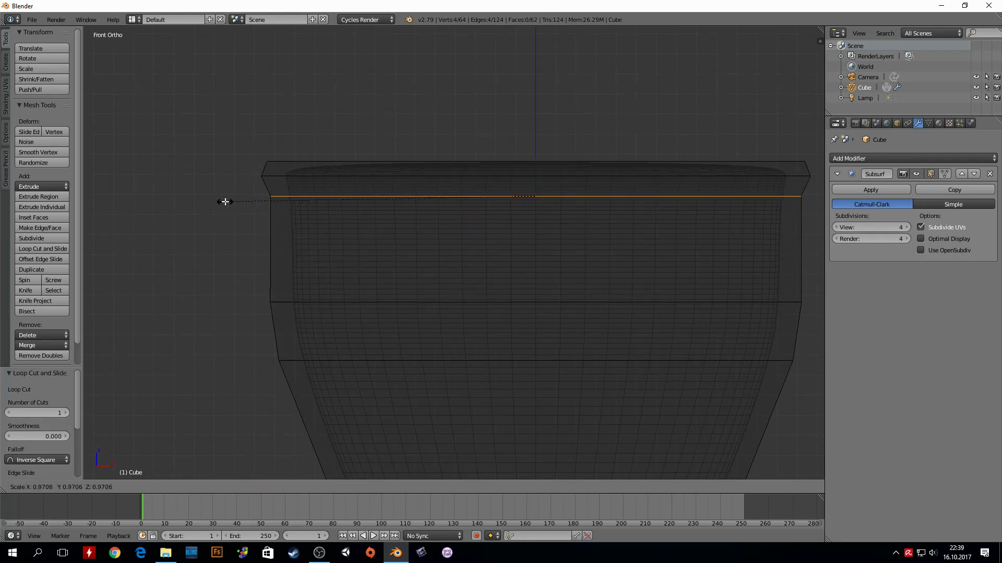
click(221, 204)
scroll(432, 271, down, 2)
scroll(432, 272, down, 5)
key(Tab)
Show the glass in solid shading and apply Smooth shading to the goblet
shift+middle_drag(515, 323, 443, 242)
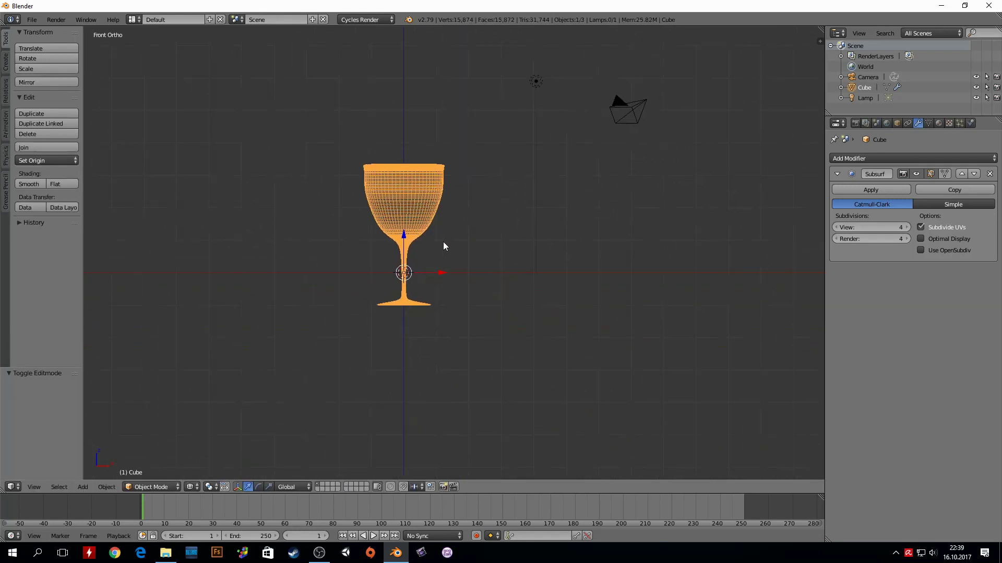
key(z)
mouse_move(421, 181)
middle_down()
mouse_move(492, 209)
mouse_move(521, 192)
mouse_move(526, 172)
mouse_move(433, 185)
mouse_move(392, 168)
middle_up()
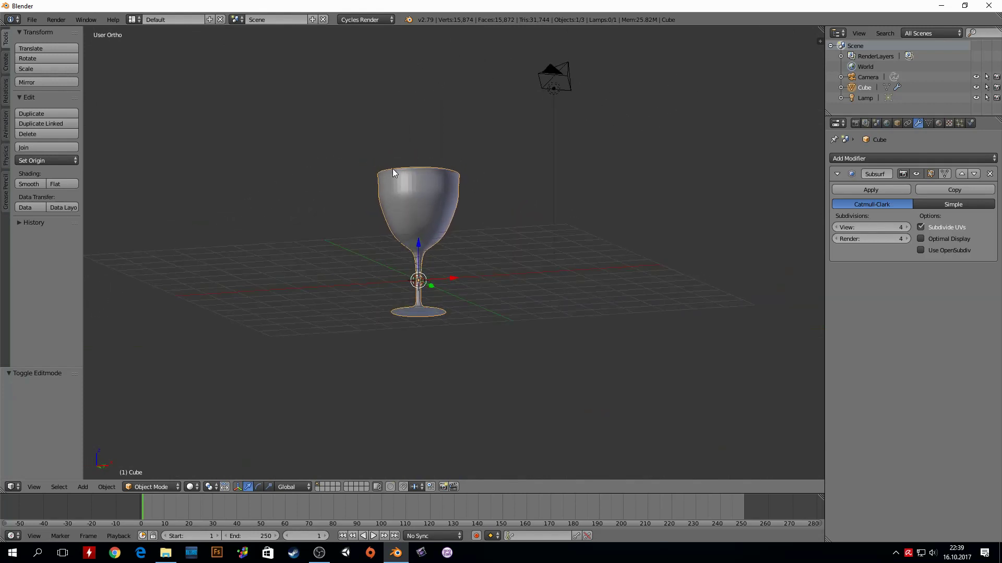
scroll(418, 165, up, 5)
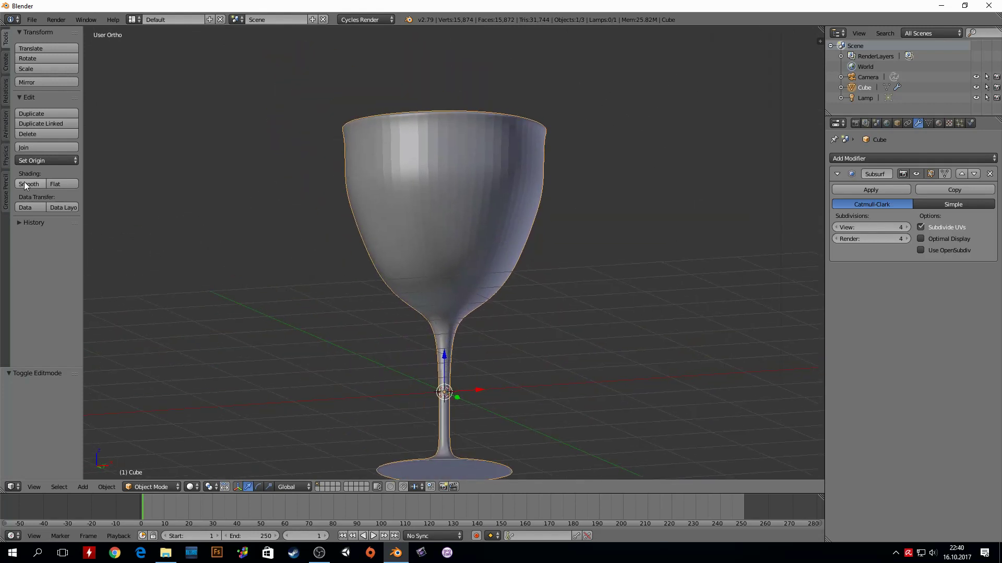
click(24, 183)
Orbit around the smoothed goblet in perspective, then view it straight from the front
mouse_move(281, 197)
middle_down()
mouse_move(367, 236)
mouse_move(398, 214)
mouse_move(389, 188)
mouse_move(309, 221)
middle_up()
scroll(380, 224, down, 4)
mouse_move(381, 223)
middle_down()
mouse_move(416, 206)
mouse_move(381, 226)
middle_up()
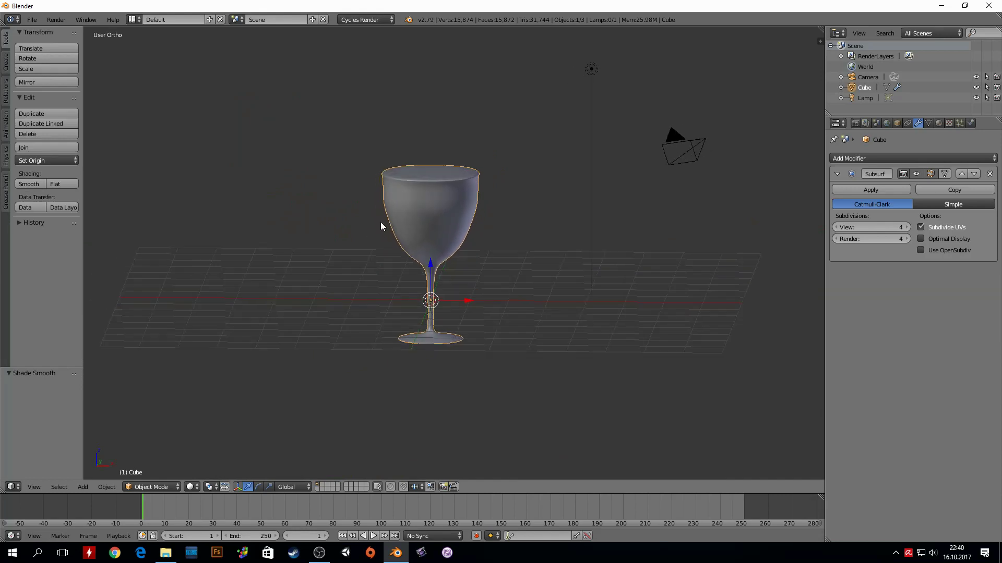
key(KP_5)
middle_drag(443, 202, 423, 235)
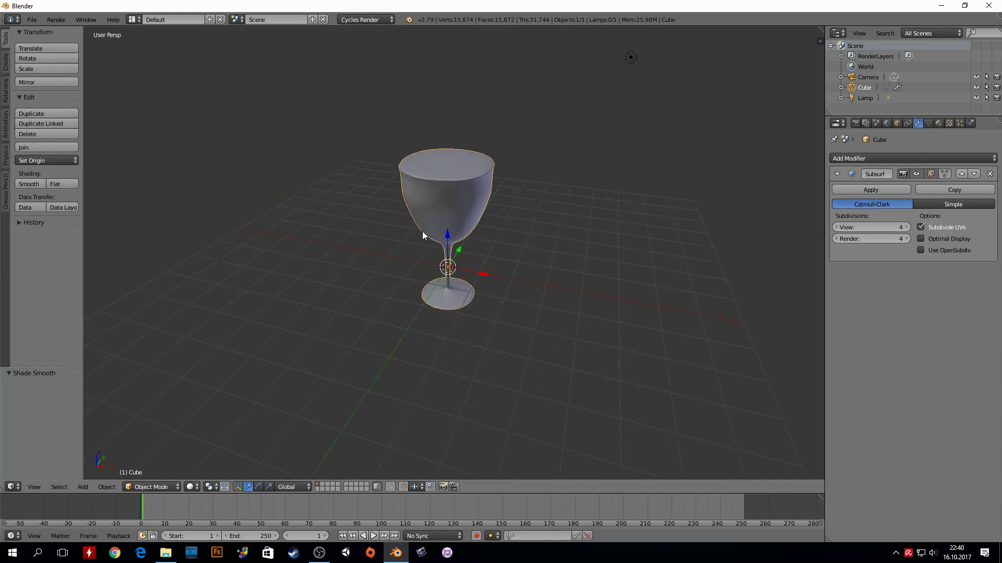
scroll(470, 211, down, 3)
scroll(490, 201, up, 4)
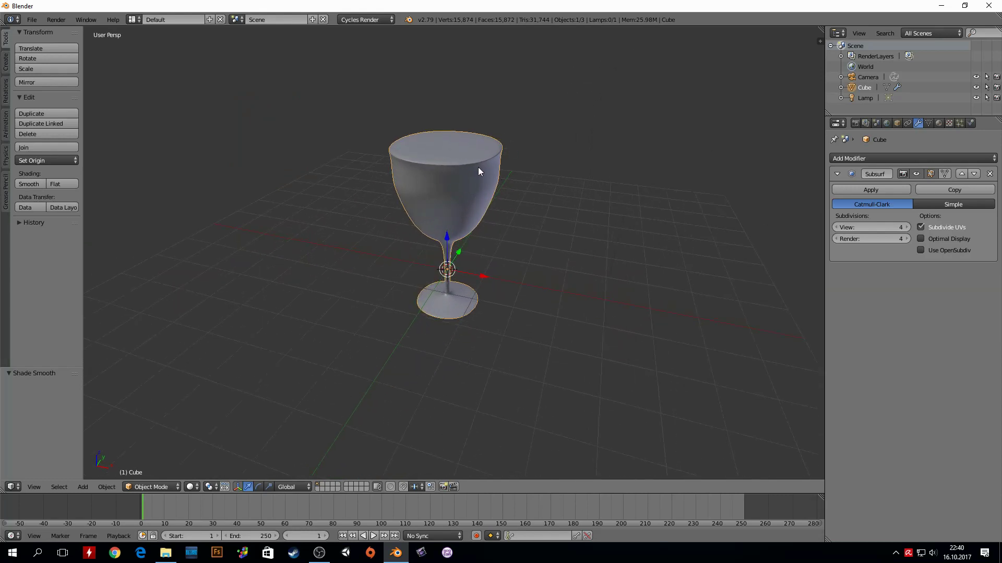
scroll(548, 275, up, 2)
scroll(548, 276, down, 3)
mouse_move(548, 276)
middle_down()
mouse_move(478, 266)
mouse_move(487, 226)
mouse_move(520, 224)
middle_up()
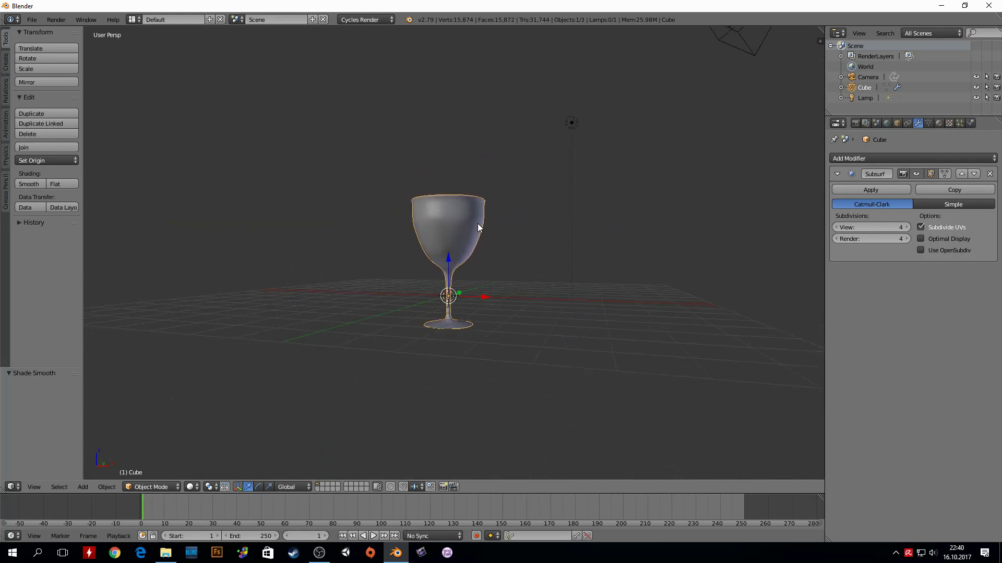
key(KP_1)
In wireframe Edit Mode, slightly shrink the second ring from the top of the bowl
key(z)
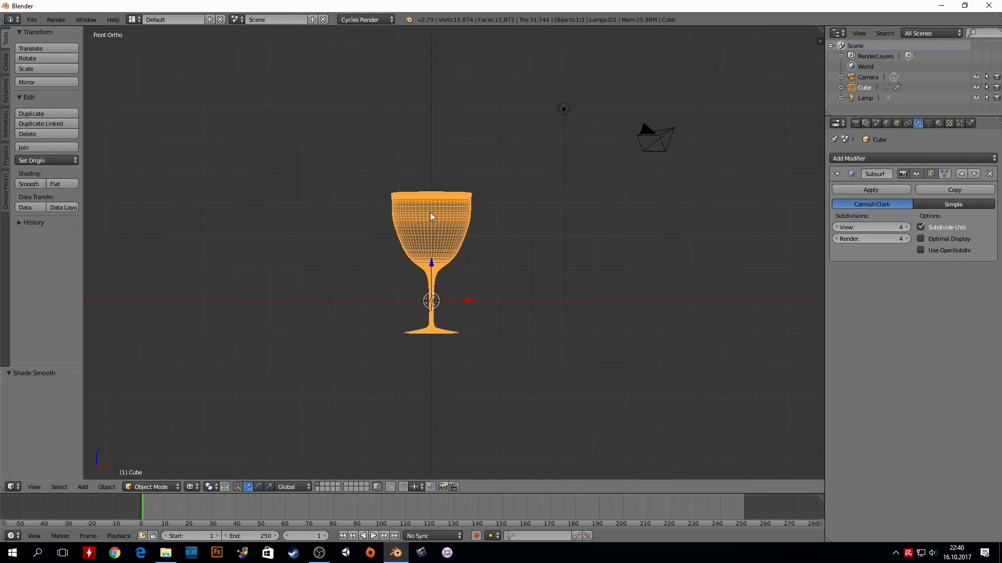
key(Tab)
scroll(417, 165, up, 7)
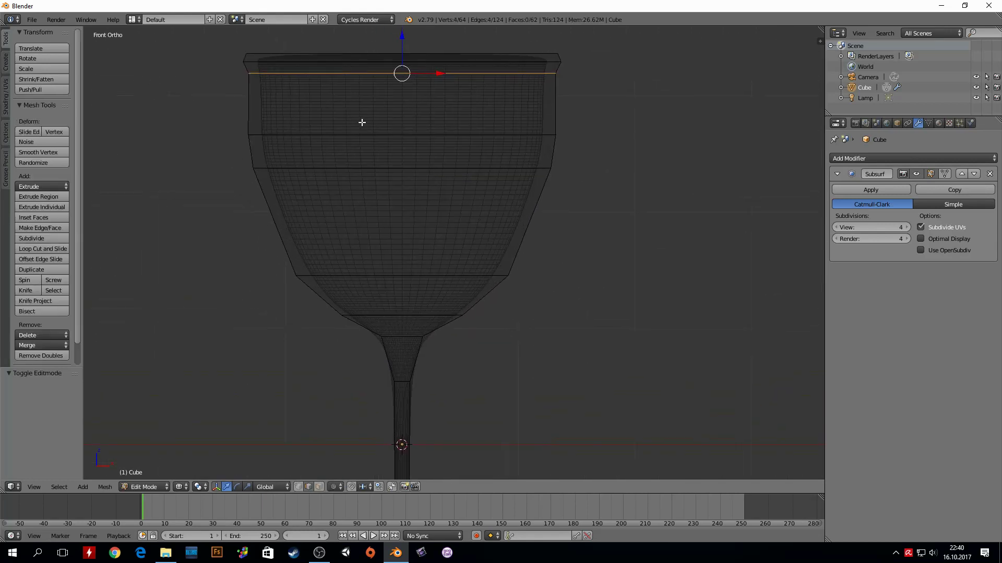
shift+middle_drag(362, 121, 464, 195)
scroll(465, 195, up, 1)
alt+right_click(368, 205)
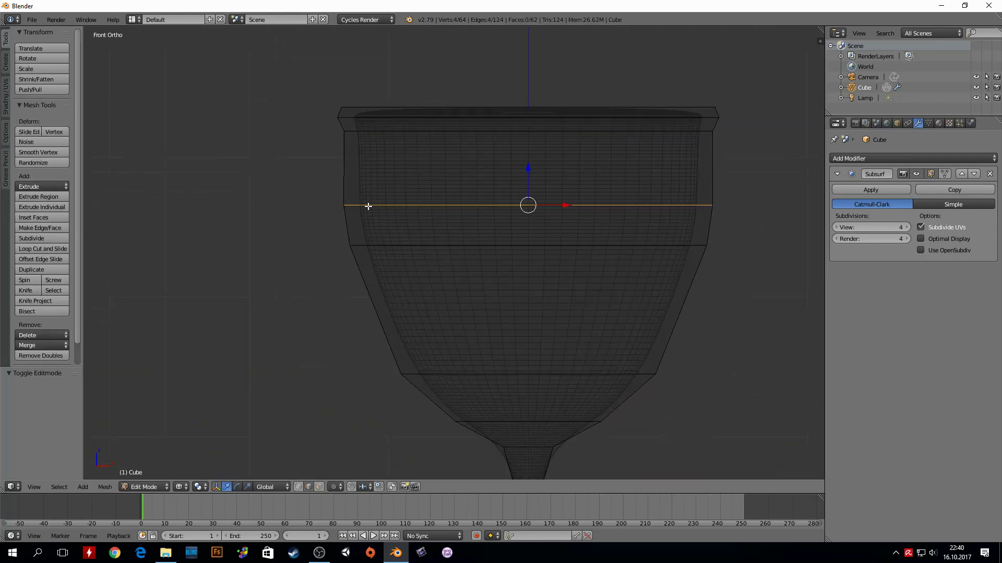
key(s)
click(313, 210)
Cut three new edge loops into the bowl, including one near the top
key(ctrl+r)
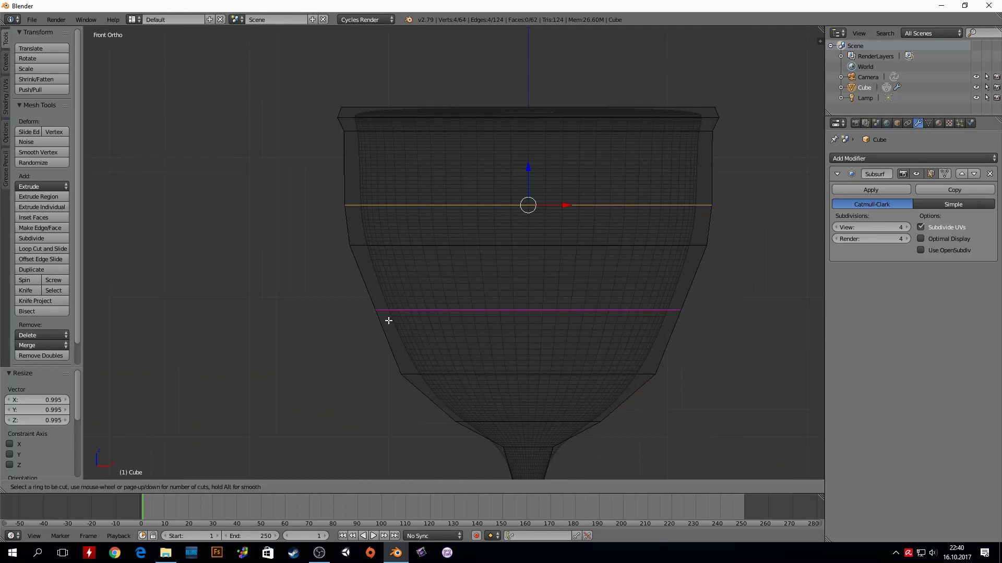
click(389, 321)
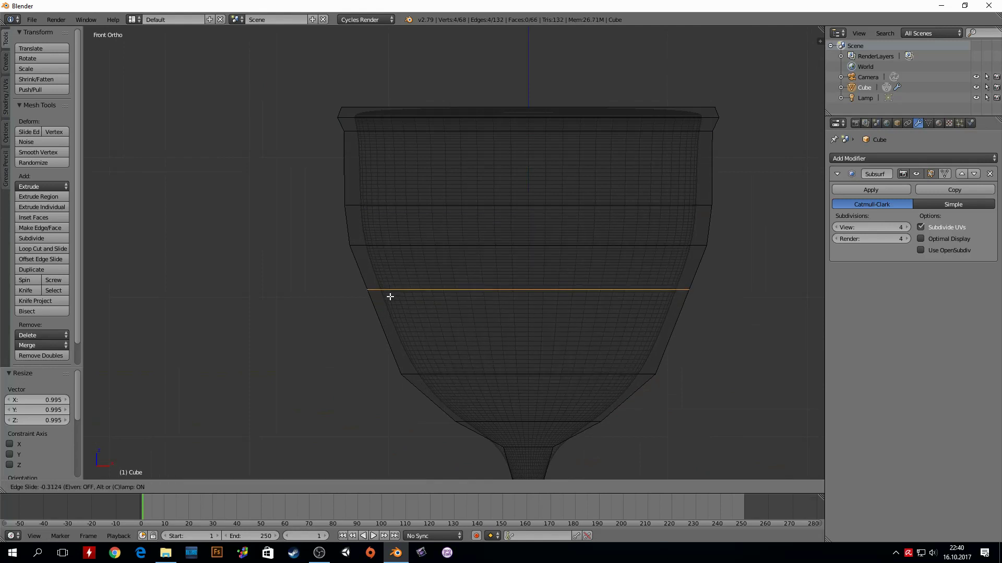
click(390, 296)
key(ctrl+r)
click(377, 344)
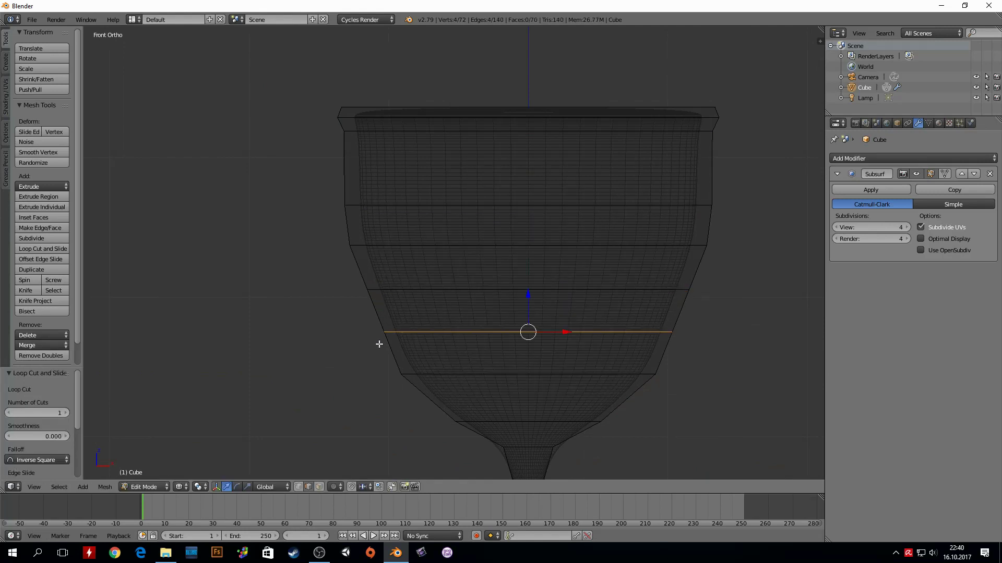
key(ctrl+r)
click(346, 162)
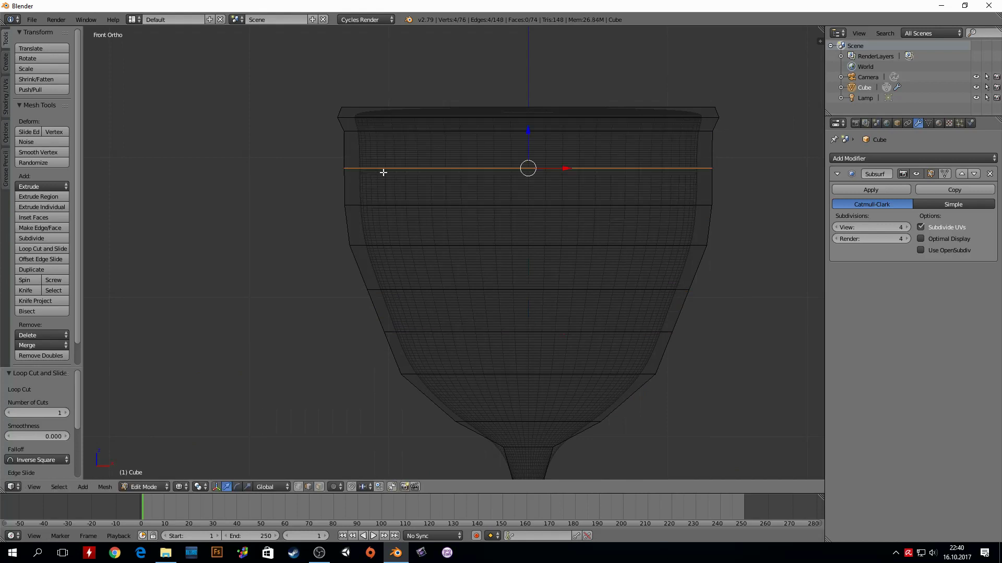
Rescale the lower bowl rings to 0.979, 1.028 and 0.980
scroll(537, 293, down, 3)
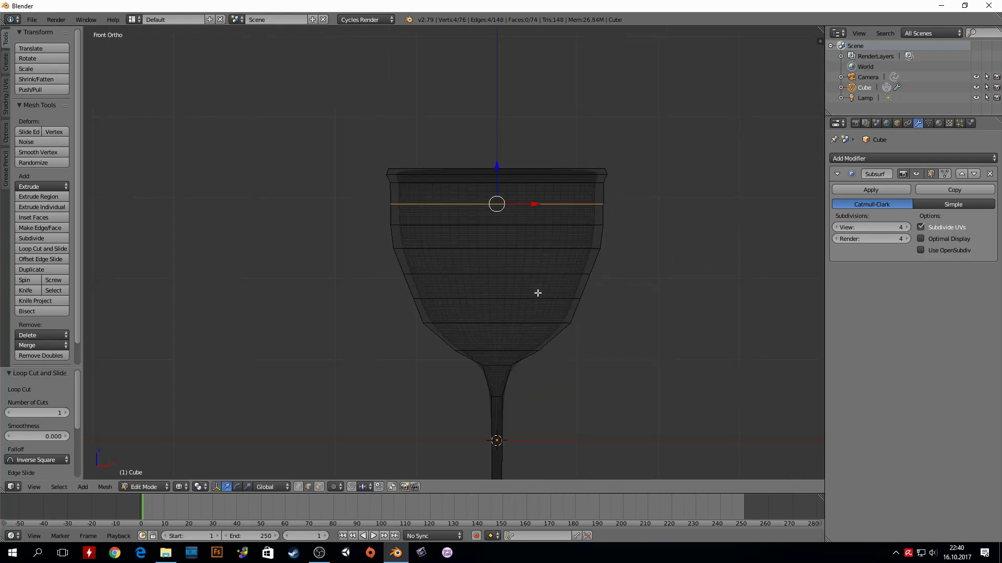
scroll(537, 293, down, 2)
scroll(499, 281, up, 5)
alt+right_click(388, 245)
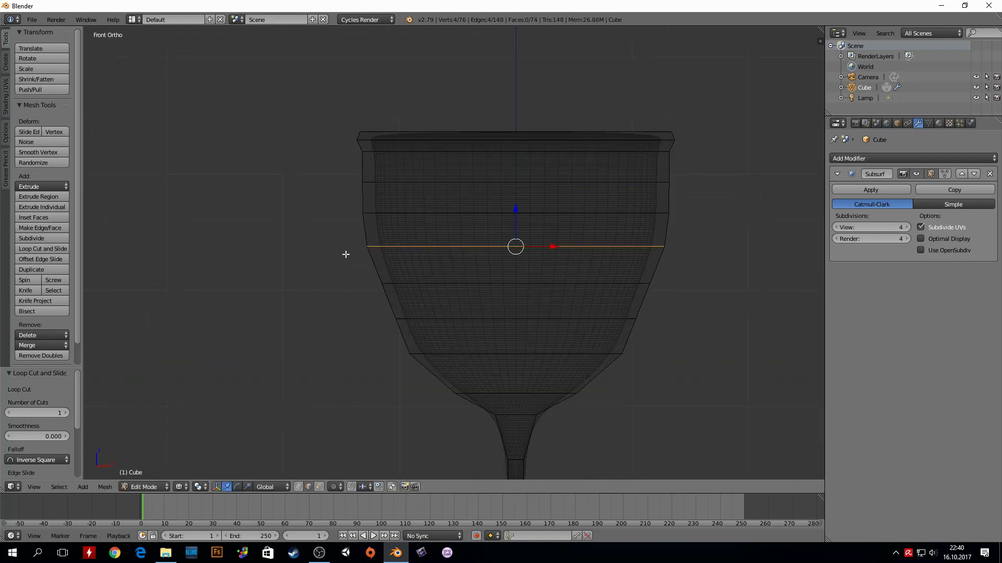
key(s)
click(345, 255)
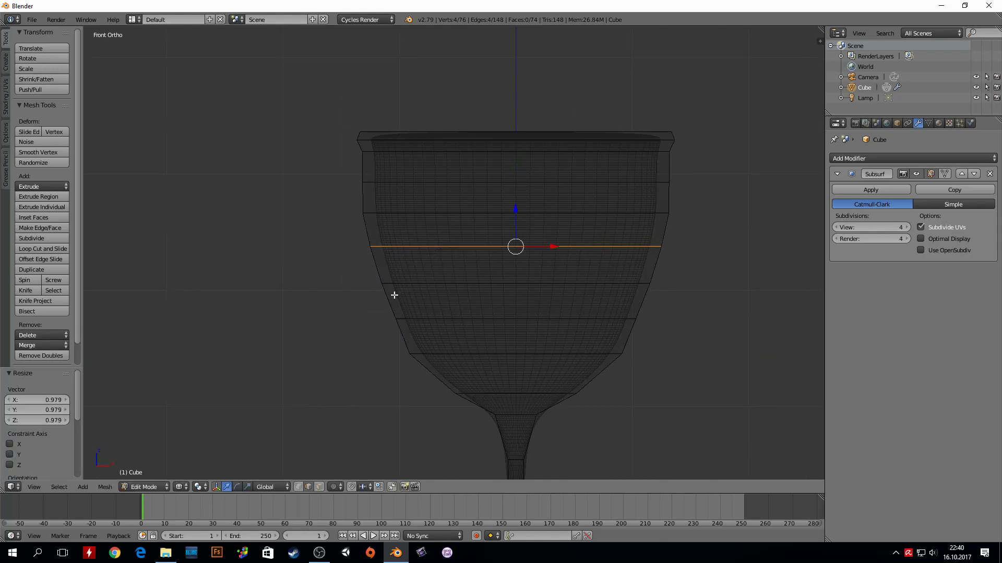
alt+right_click(409, 284)
key(s)
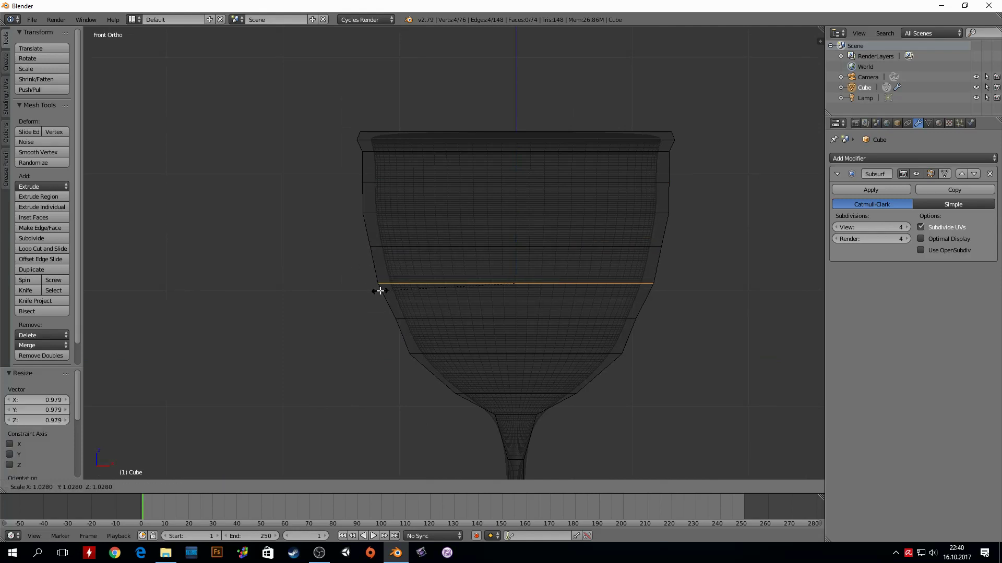
click(380, 290)
shift+middle_drag(514, 332, 446, 225)
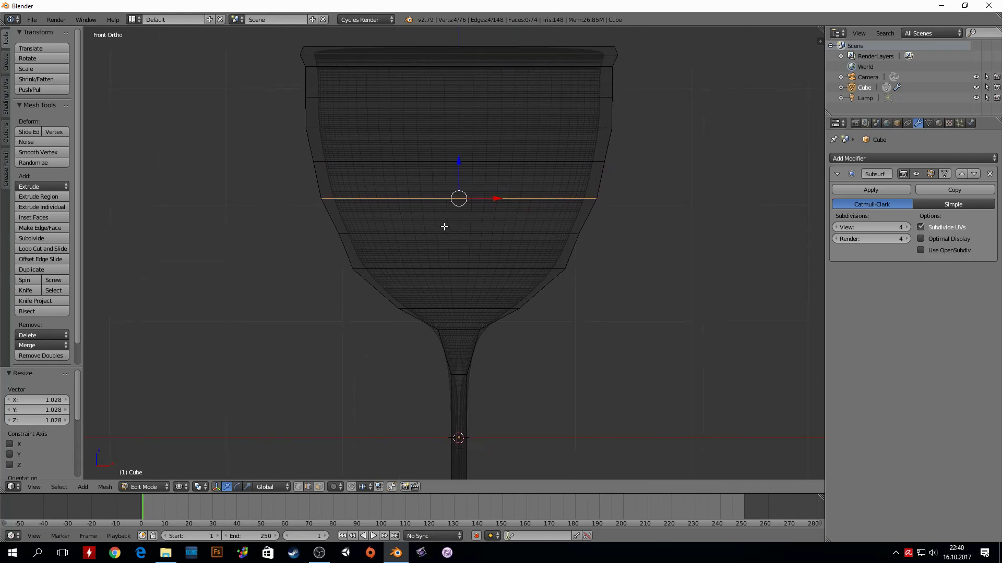
key(s)
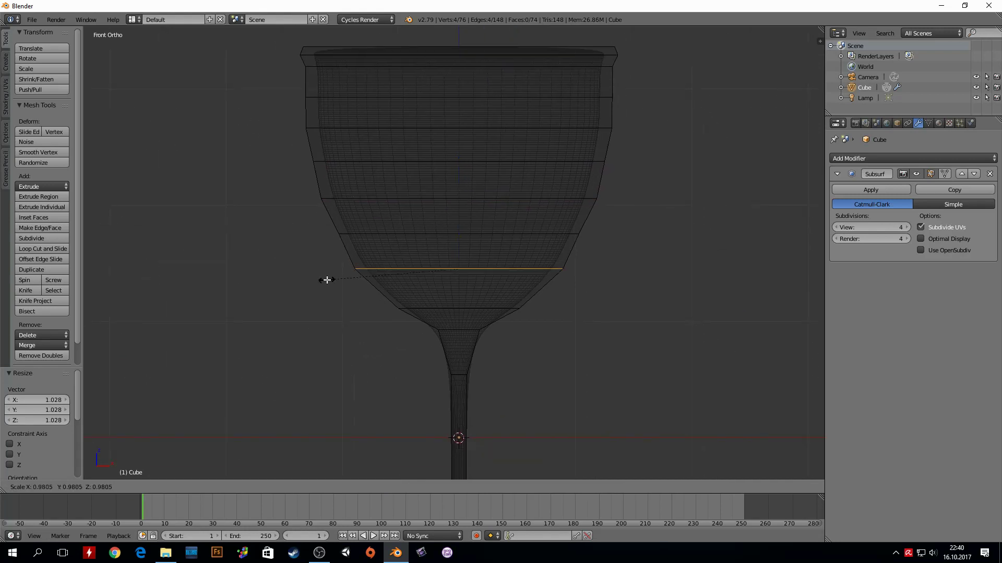
click(330, 279)
Enlarge an upper bowl ring to 1.022 and the ring below the rim to 1.013
shift+middle_drag(404, 159, 424, 244)
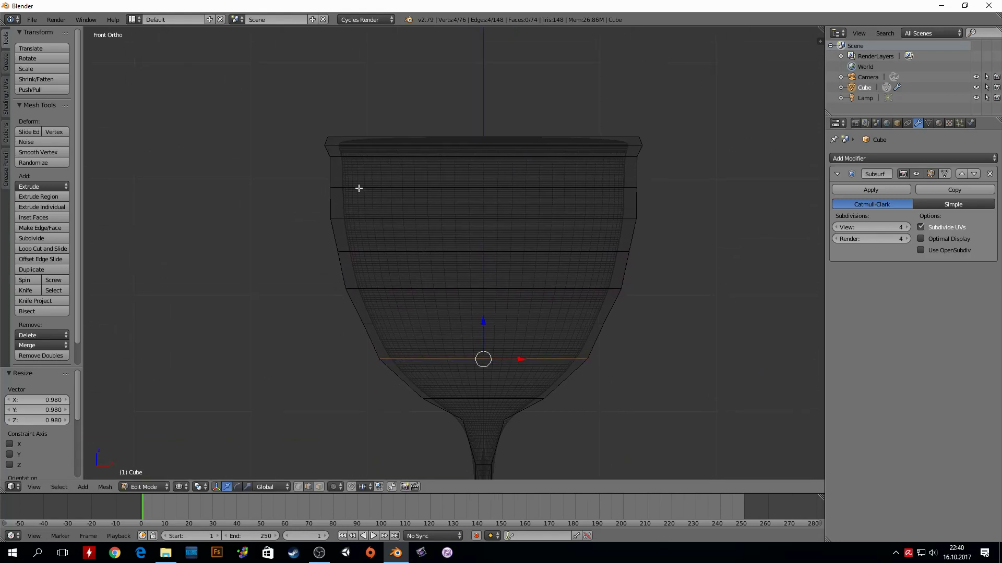
alt+right_click(359, 187)
key(s)
click(315, 184)
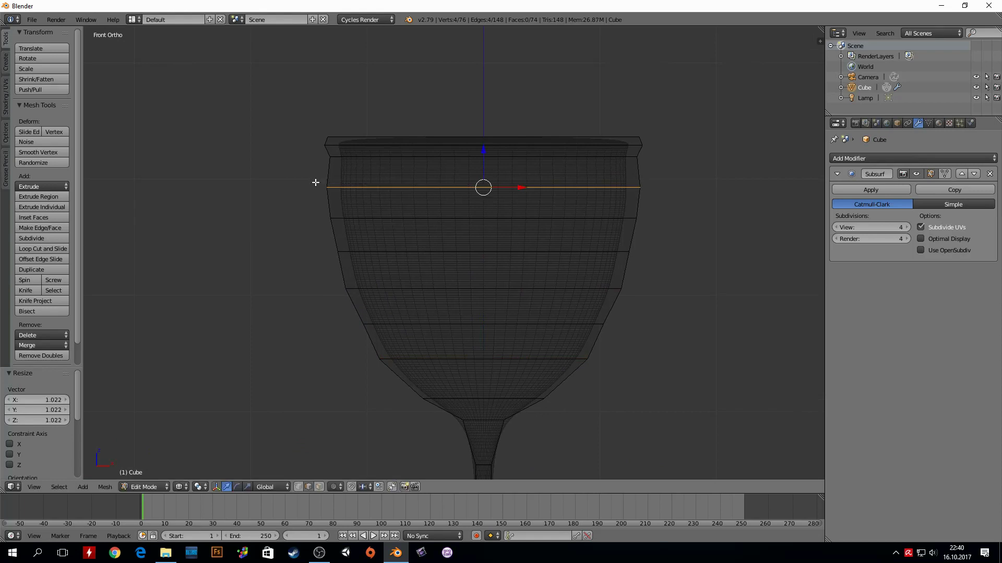
shift+middle_drag(391, 162, 379, 188)
right_click(376, 183)
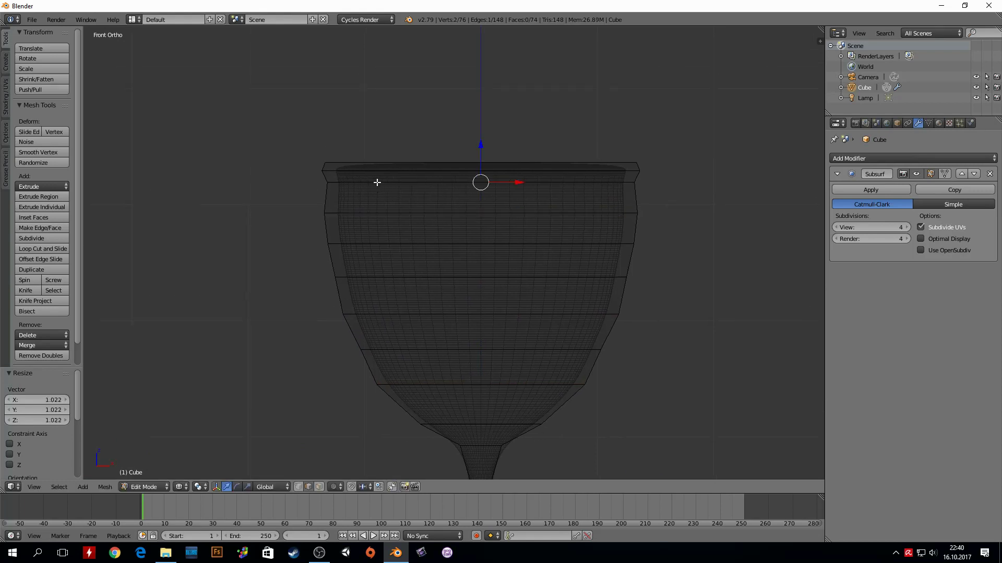
alt+right_click(381, 182)
key(s)
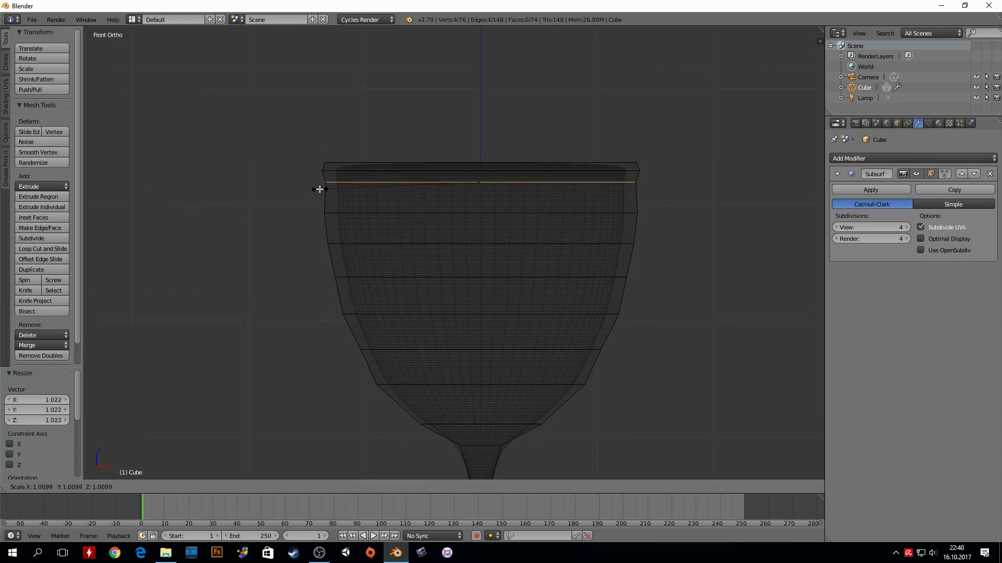
click(320, 188)
In solid face-select mode, inset the bowl's top face with thickness 0.0568
mouse_move(534, 175)
shift+middle_down()
mouse_move(483, 82)
mouse_move(476, 149)
mouse_move(524, 181)
shift+middle_up()
key(z)
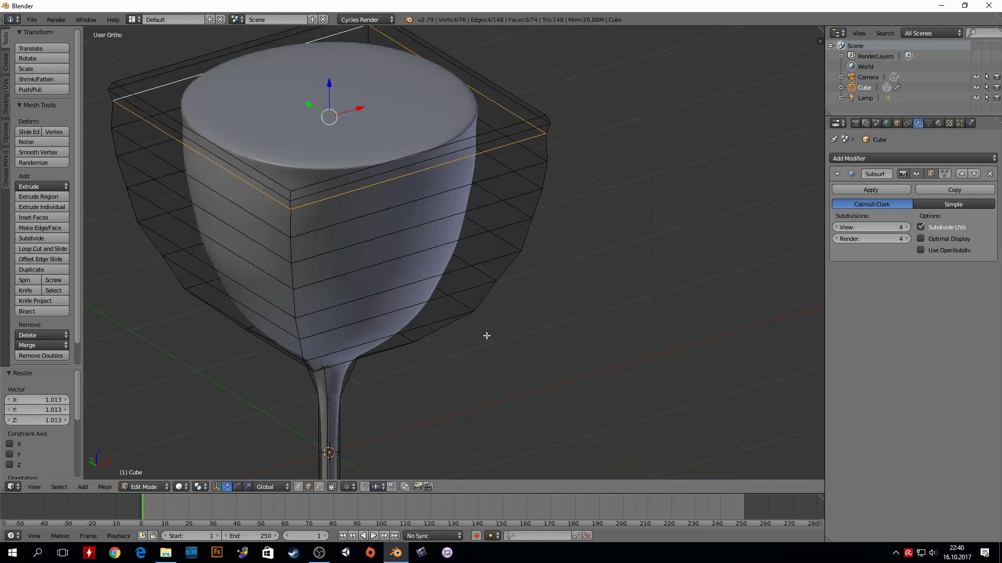
shift+middle_drag(488, 340, 526, 355)
scroll(592, 336, up, 3)
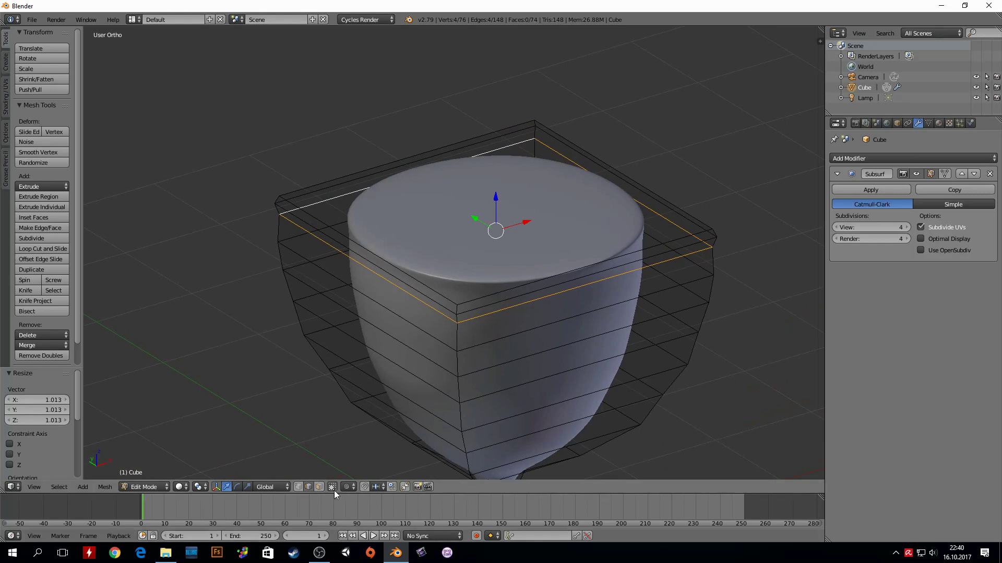
click(319, 487)
right_click(506, 207)
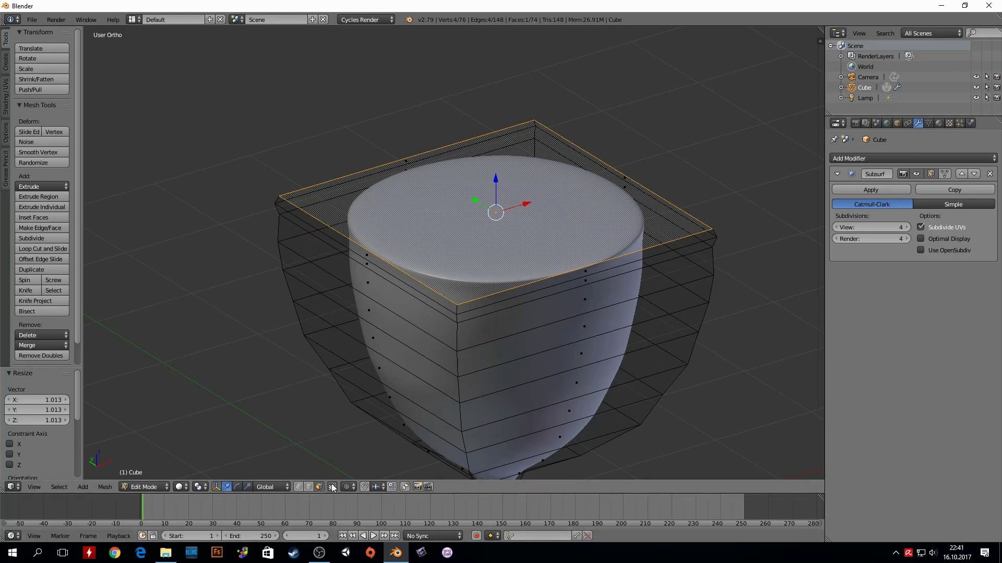
key(i)
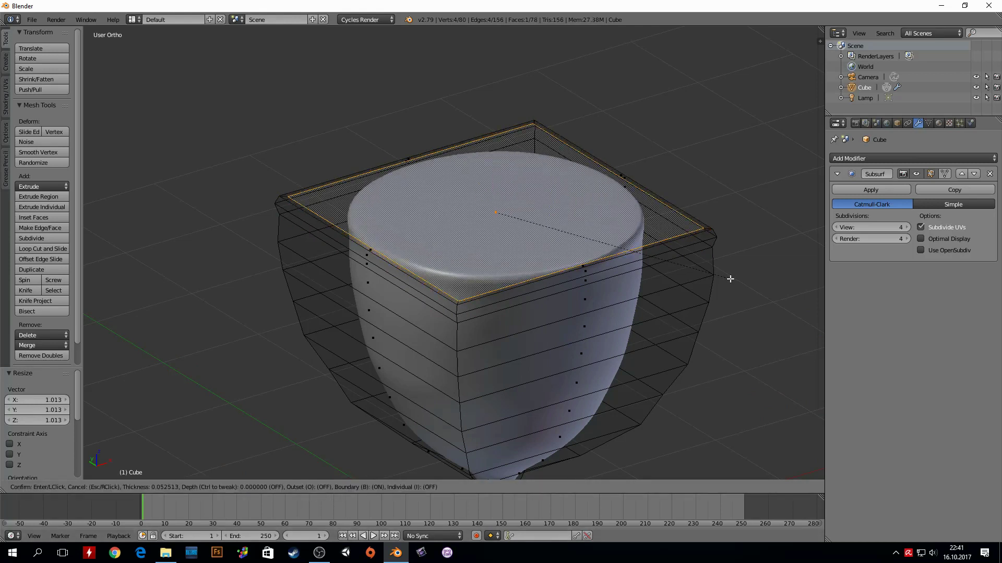
click(730, 279)
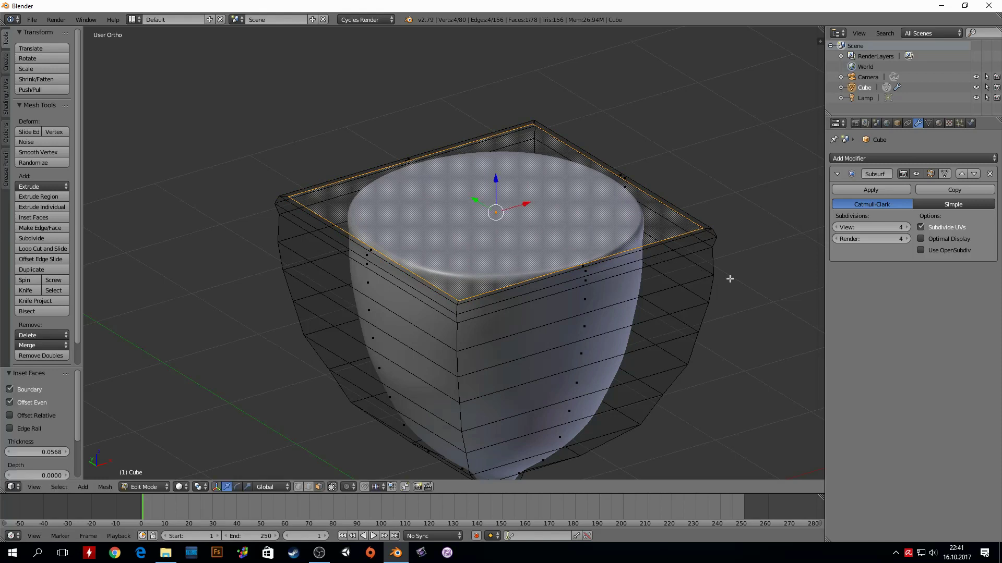
key(KP_5)
In front orthographic wireframe view, extrude the inner loop down, nudge it up and widen it slightly
key(KP_1)
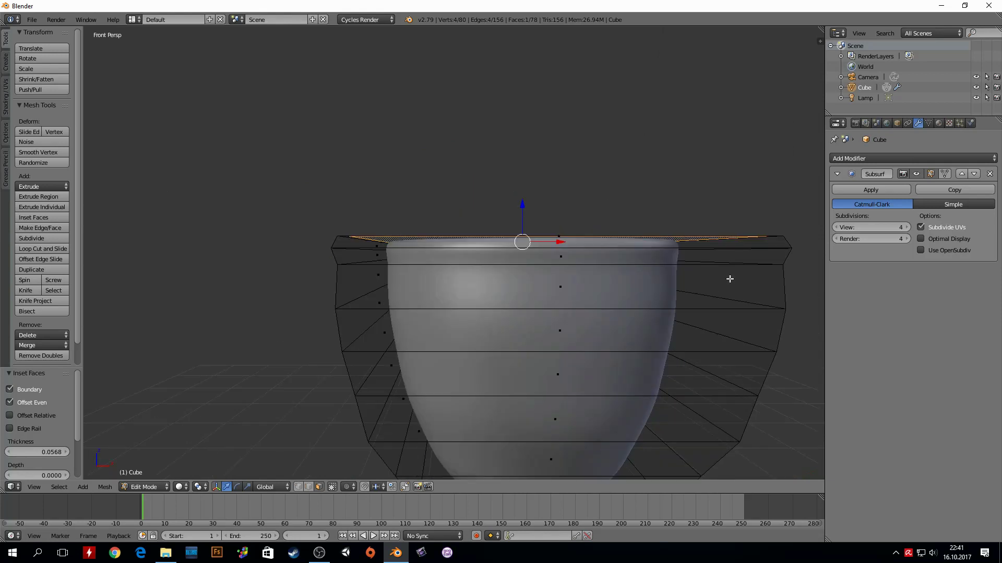
key(KP_5)
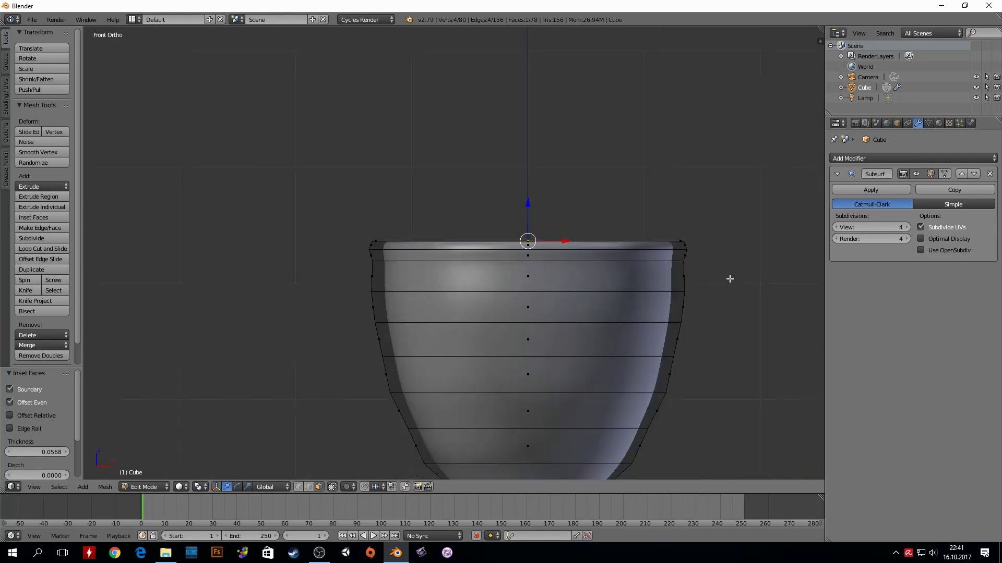
scroll(581, 274, down, 5)
mouse_move(540, 356)
shift+middle_down()
mouse_move(477, 266)
mouse_move(510, 264)
shift+middle_up()
key(z)
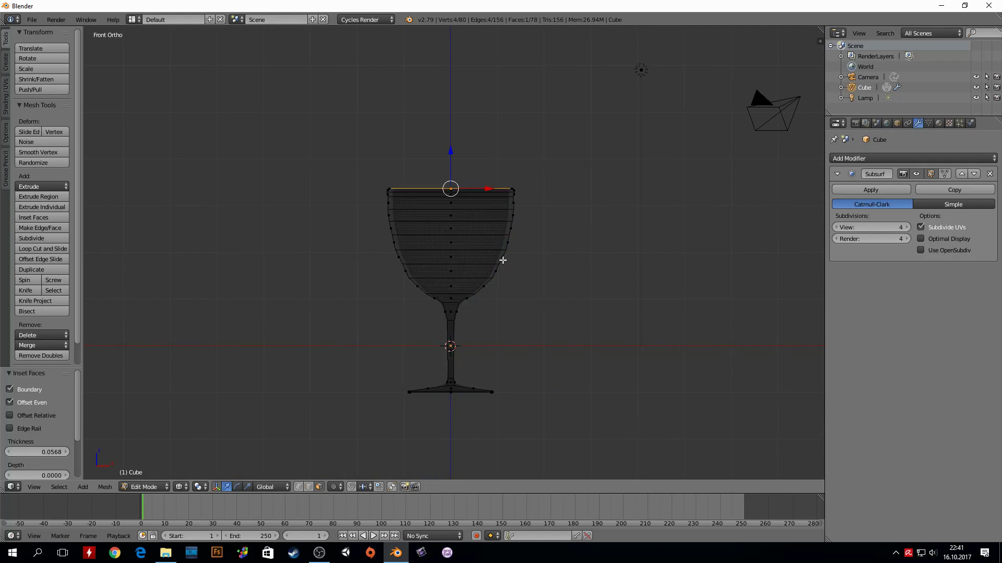
scroll(440, 166, up, 6)
shift+scroll(456, 206, up, 2)
shift+scroll(495, 188, up, 3)
scroll(377, 157, up, 3)
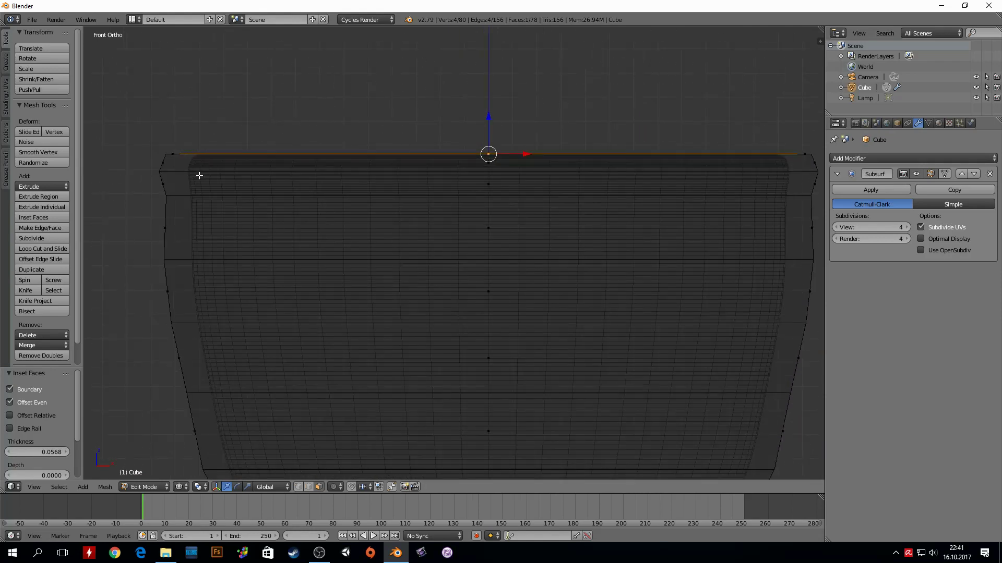
key(e)
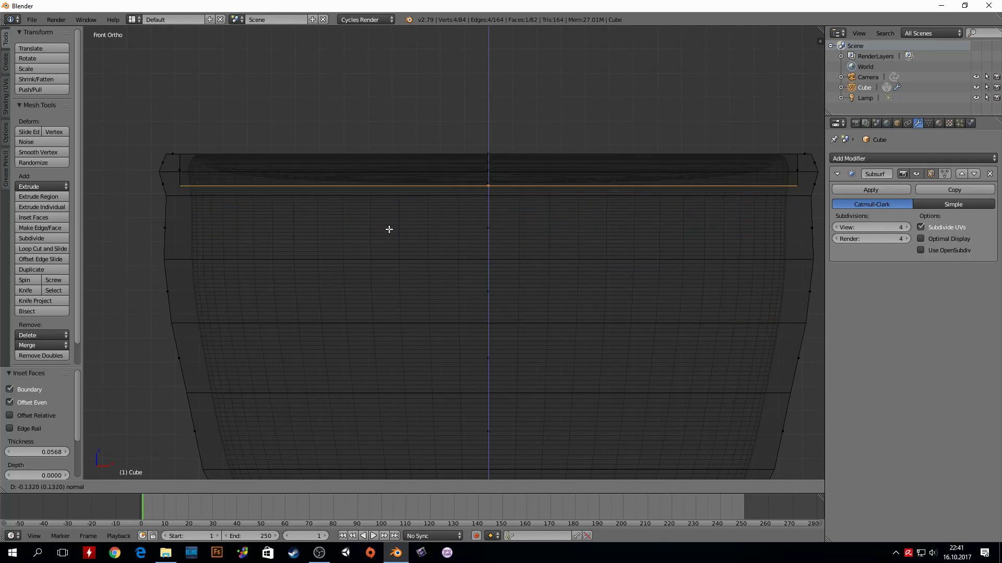
click(389, 229)
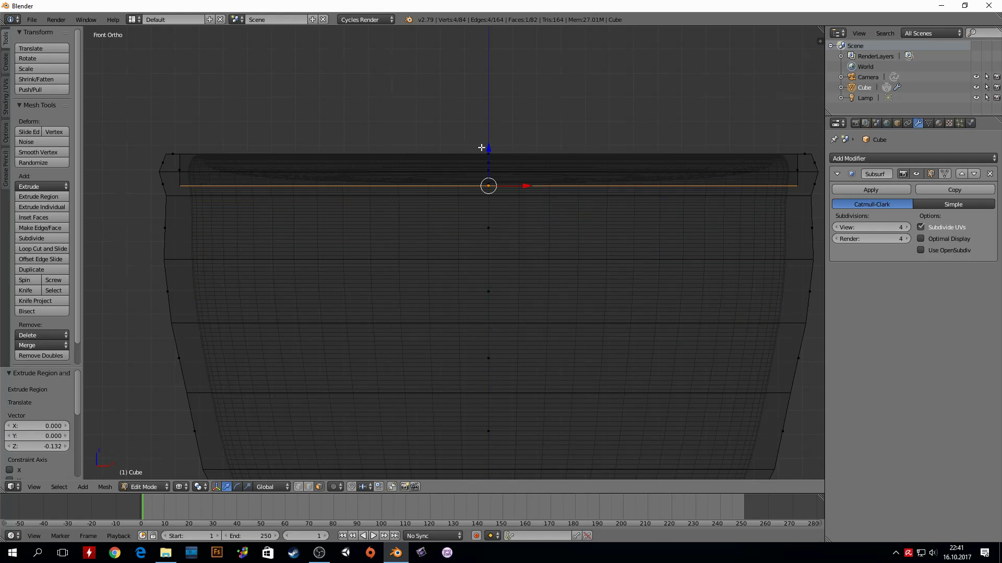
drag(487, 153, 488, 142)
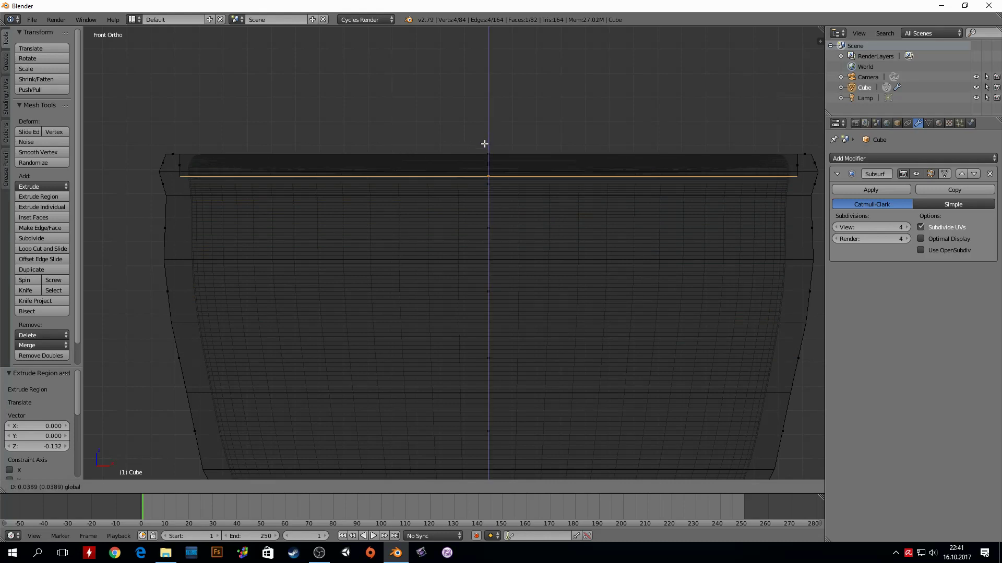
key(s)
click(197, 185)
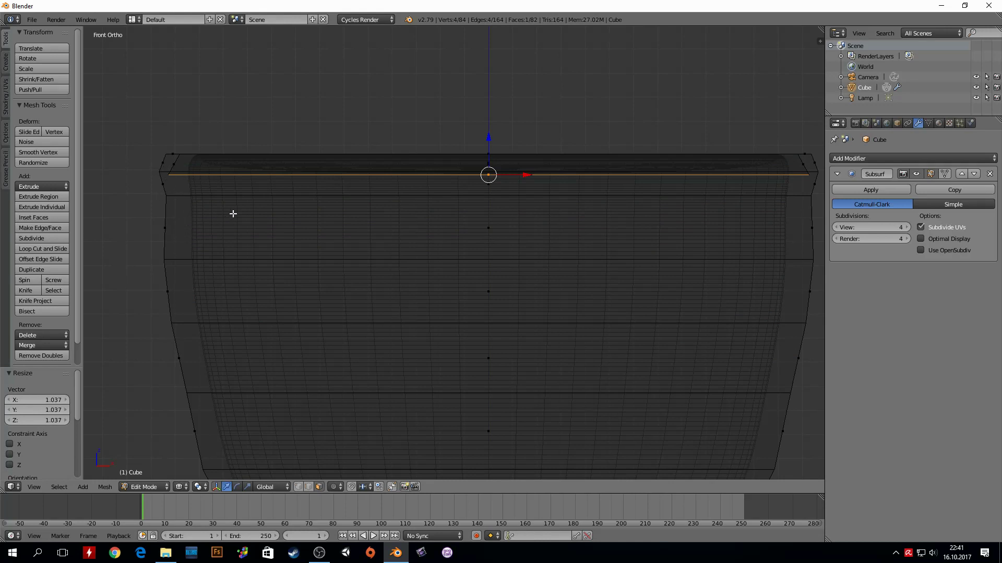
Add three more extruded inner rings, each slightly rescaled, then view the cup in solid shading
key(e)
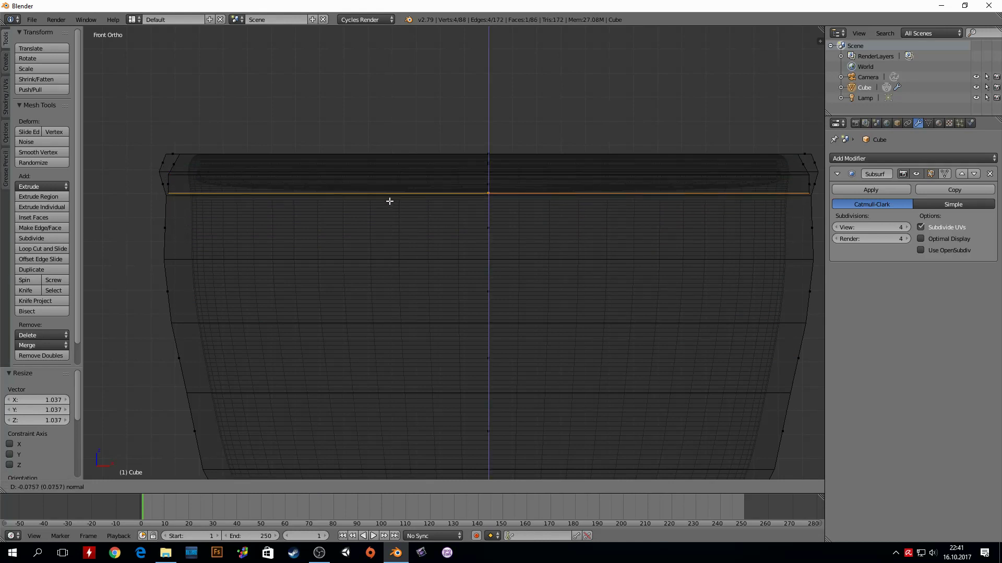
click(390, 203)
key(s)
click(166, 210)
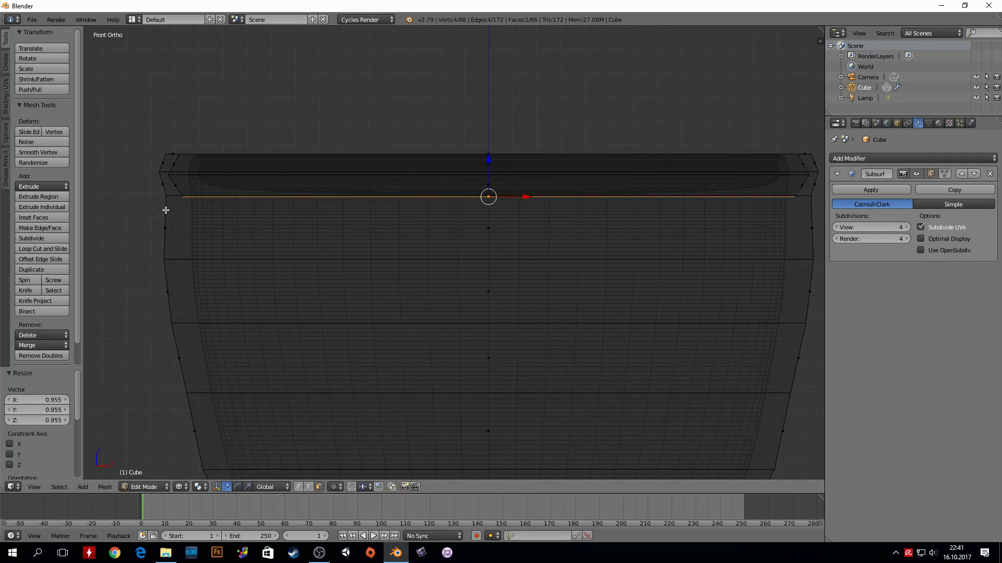
key(e)
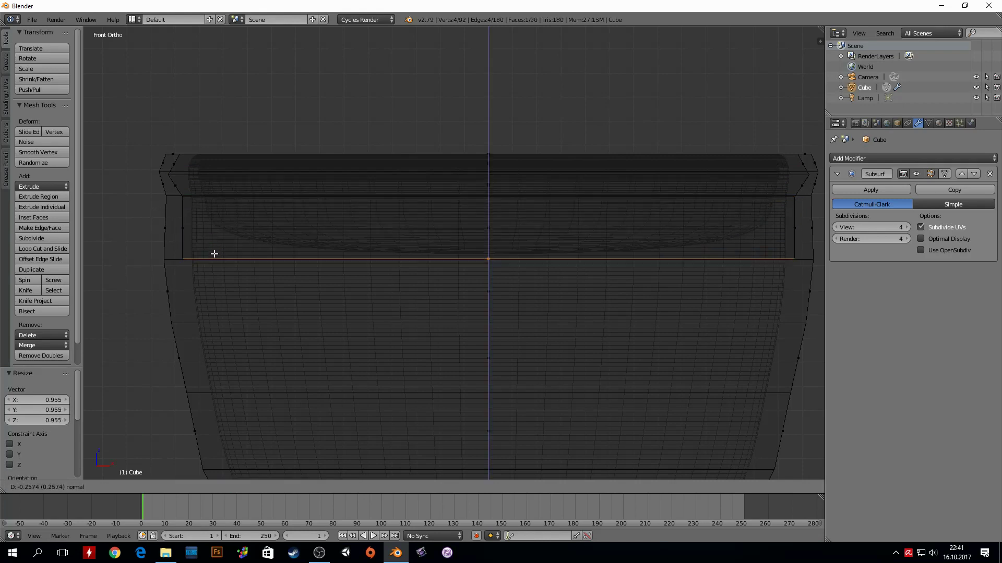
click(214, 250)
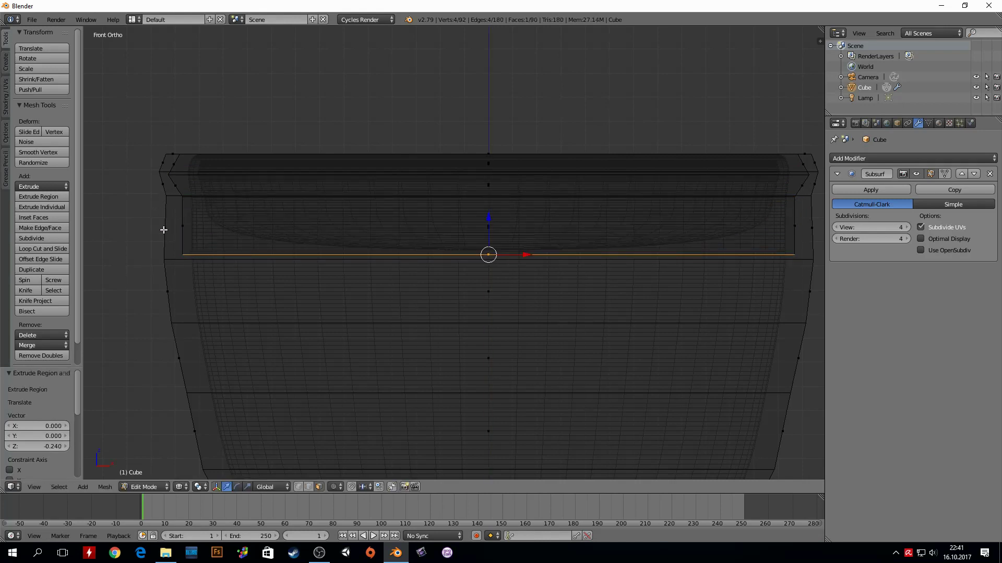
key(s)
click(184, 263)
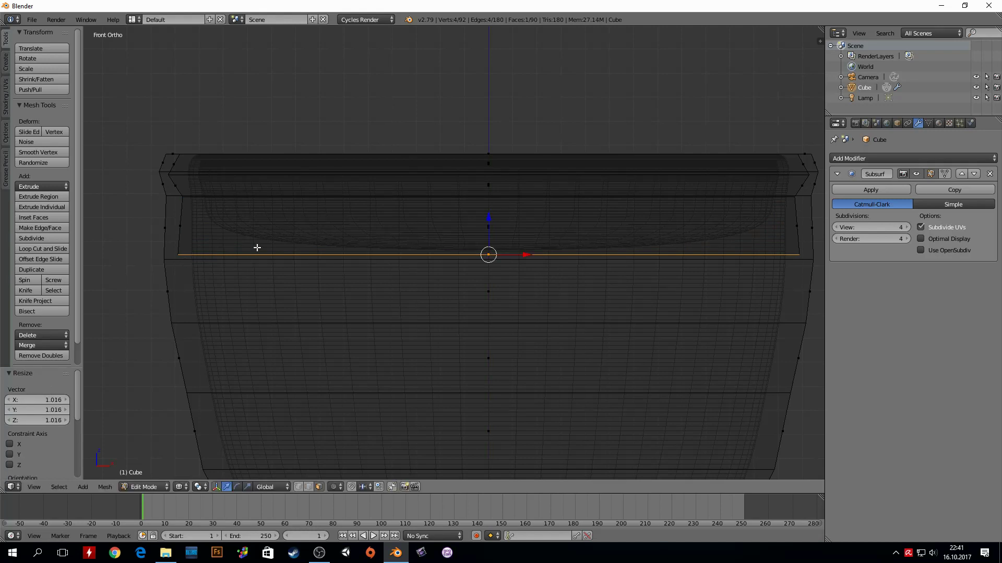
key(e)
click(258, 311)
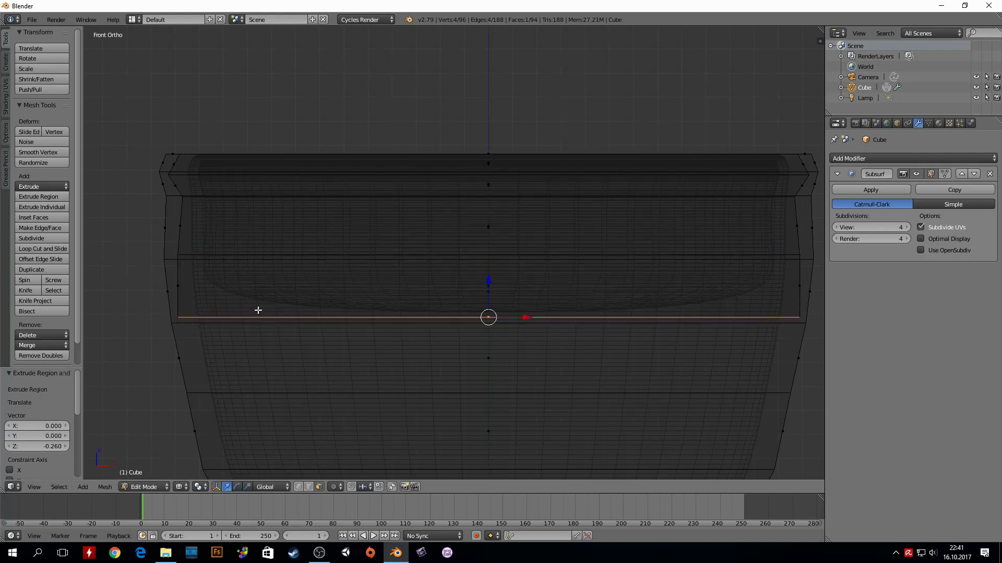
key(s)
click(193, 311)
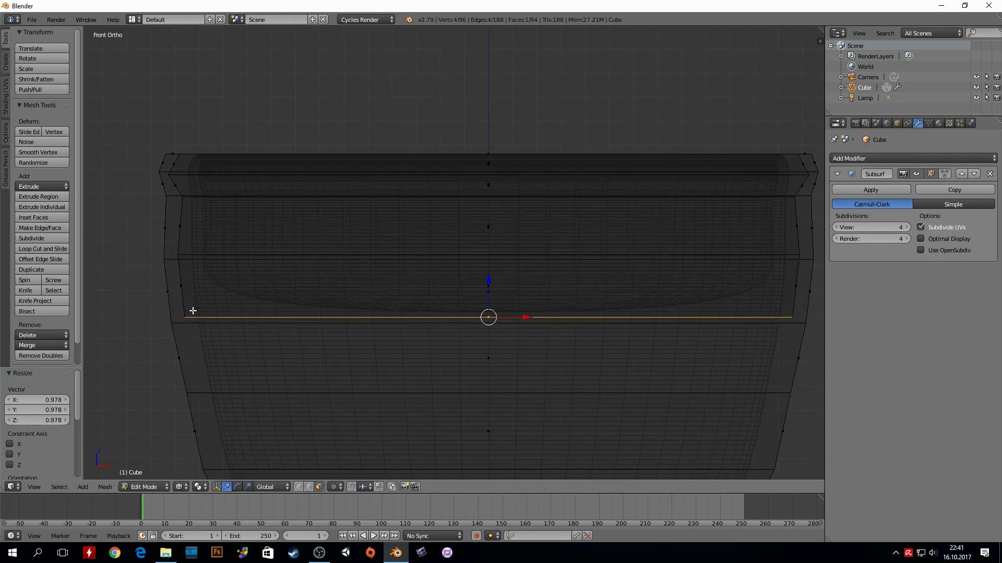
key(z)
mouse_move(351, 228)
middle_down()
mouse_move(401, 188)
mouse_move(428, 188)
mouse_move(384, 239)
middle_up()
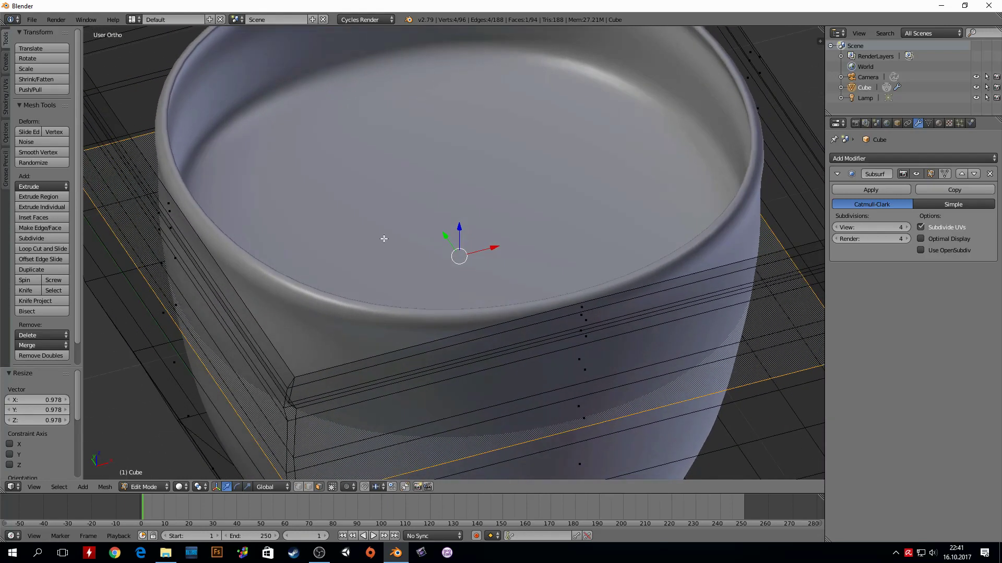
After inspecting the cup, extrude the inner loop further down and narrow it
click(915, 175)
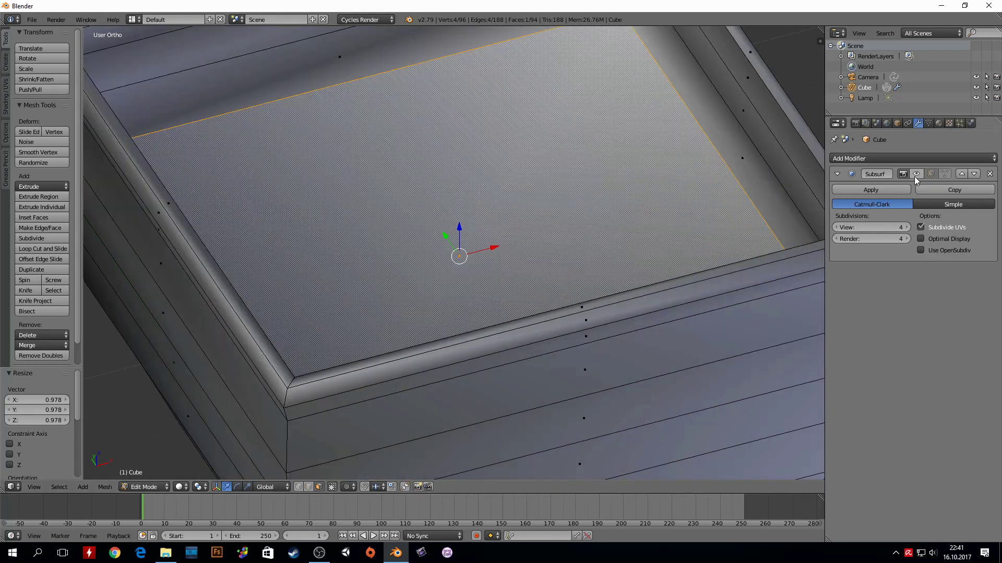
scroll(580, 212, down, 5)
mouse_move(501, 256)
middle_down()
mouse_move(377, 246)
mouse_move(528, 239)
mouse_move(548, 219)
middle_up()
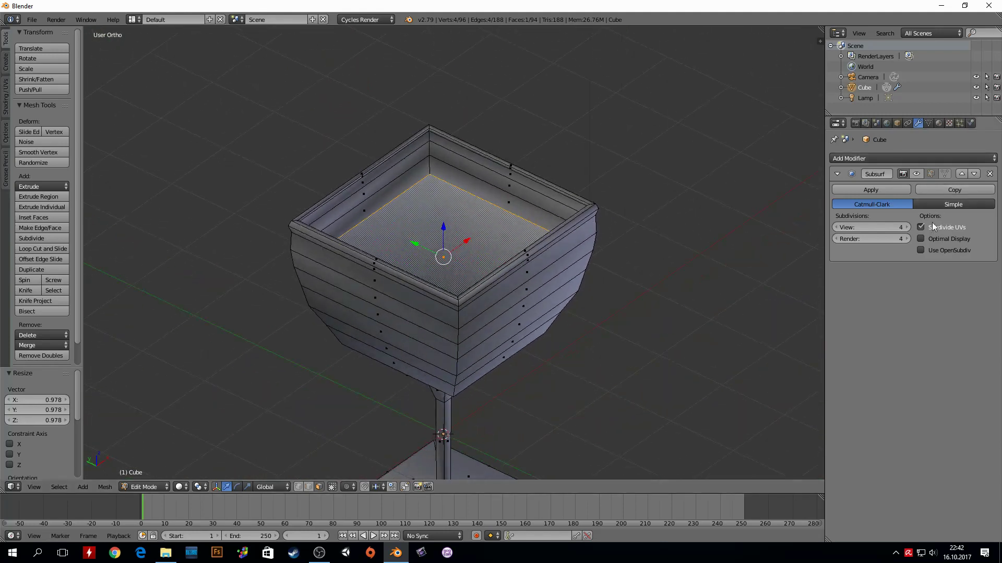
click(930, 174)
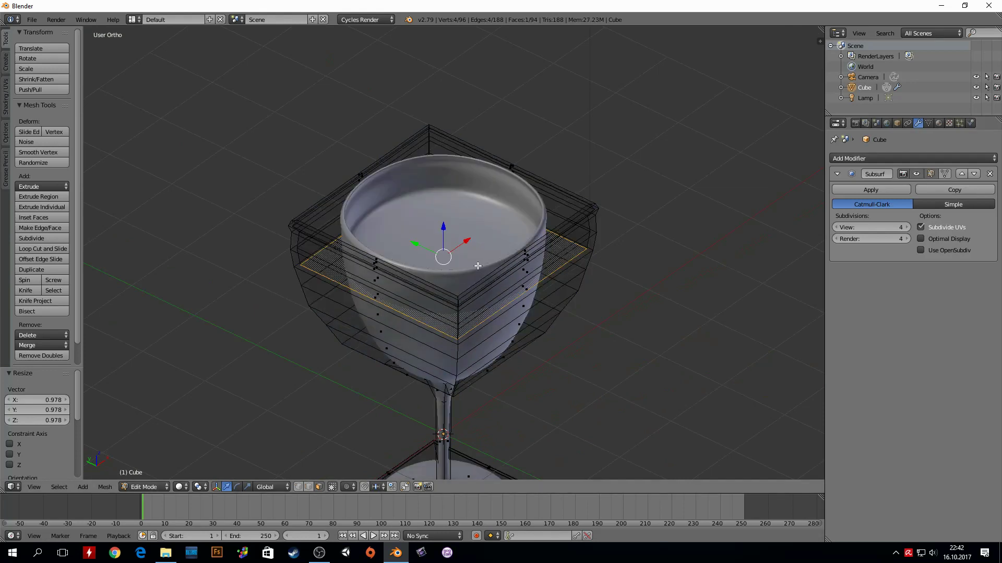
key(KP_1)
scroll(417, 277, up, 2)
scroll(436, 271, up, 3)
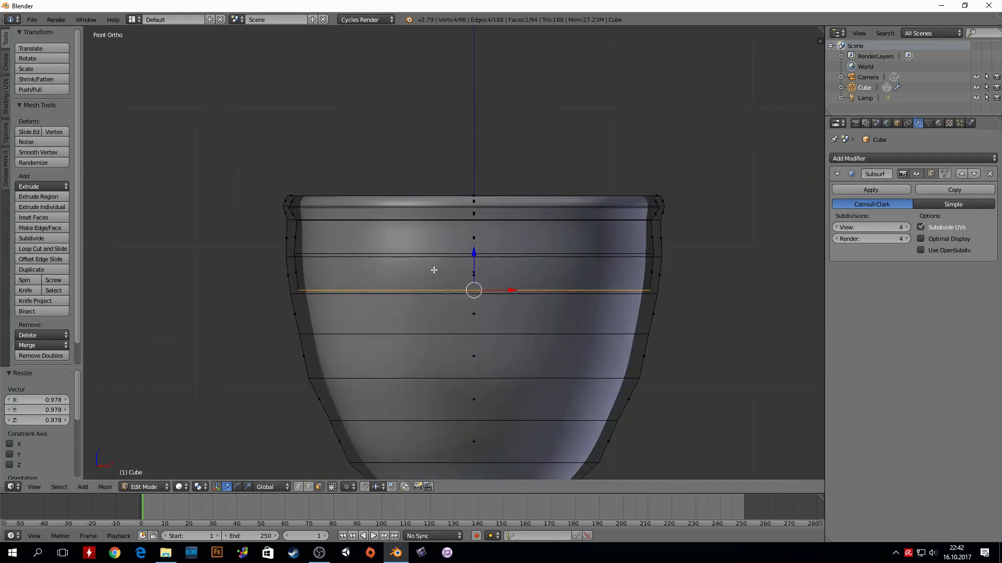
key(z)
scroll(492, 291, up, 2)
scroll(364, 253, up, 1)
shift+middle_drag(364, 253, 385, 235)
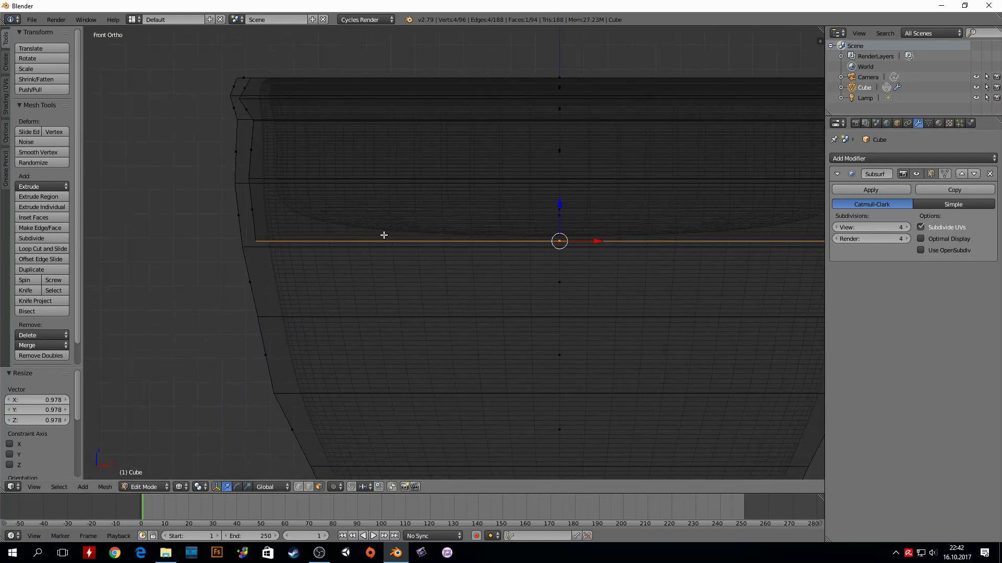
key(e)
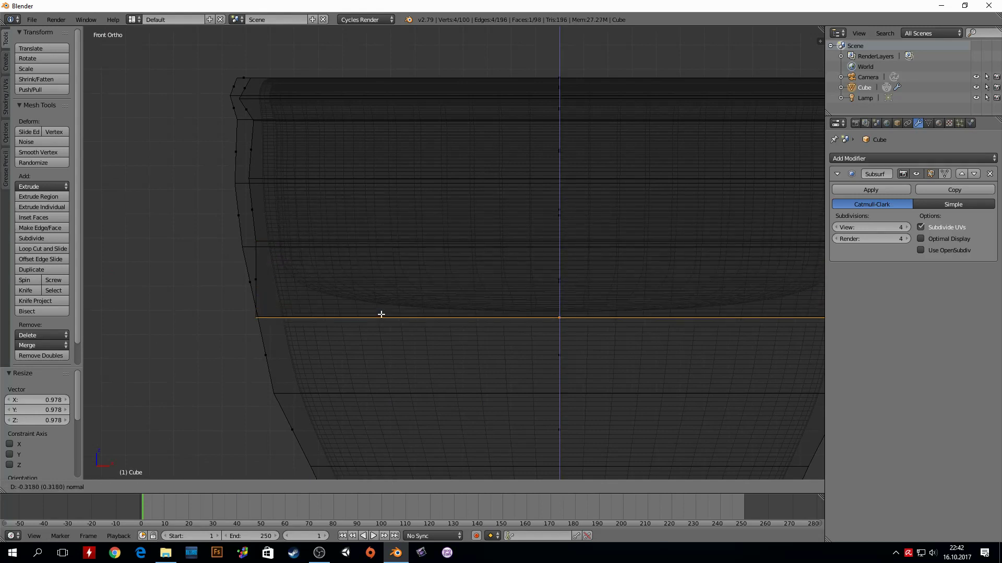
click(381, 314)
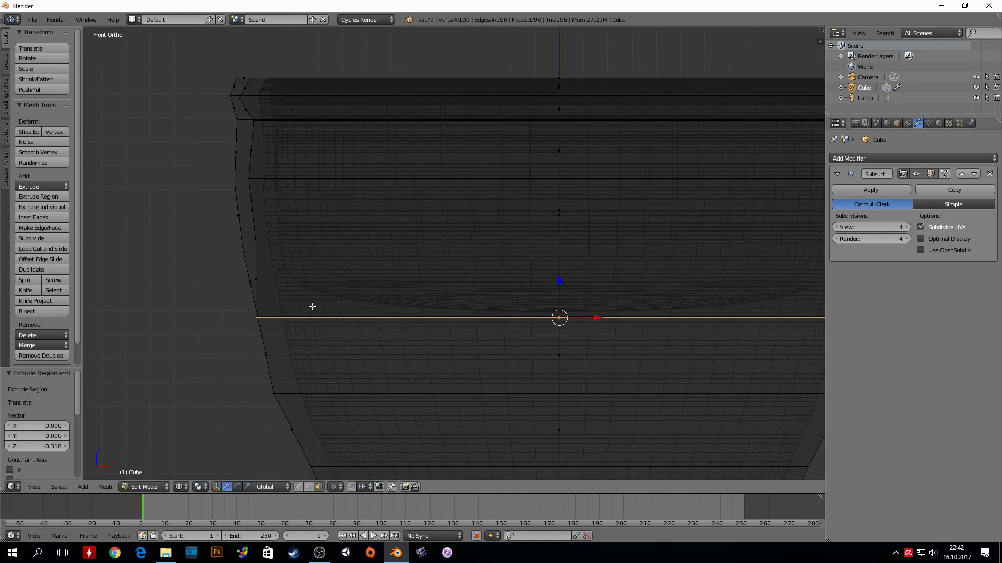
key(s)
click(255, 308)
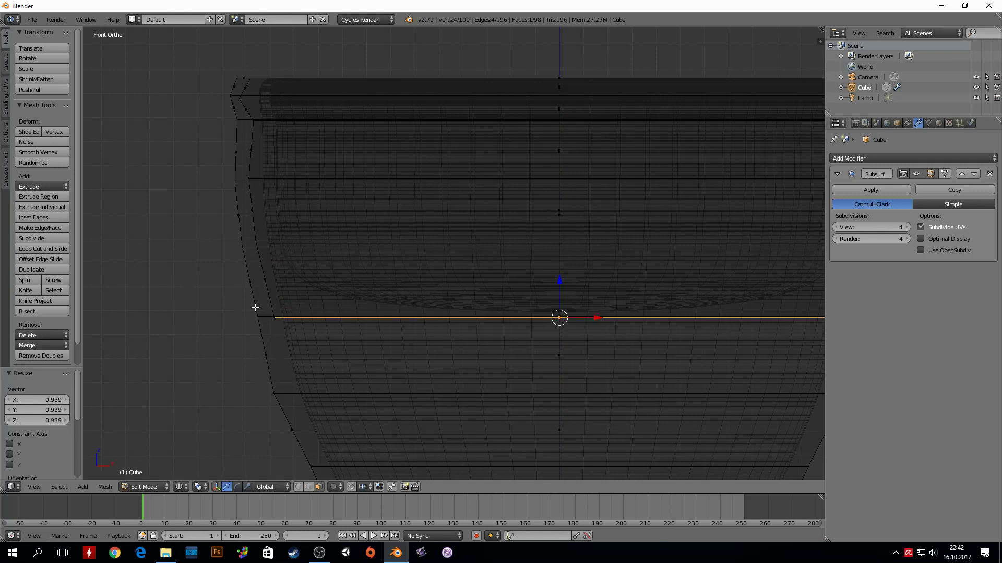
Extrude and narrow another ring, then undo an overly long extrusion
shift+middle_drag(351, 358, 323, 219)
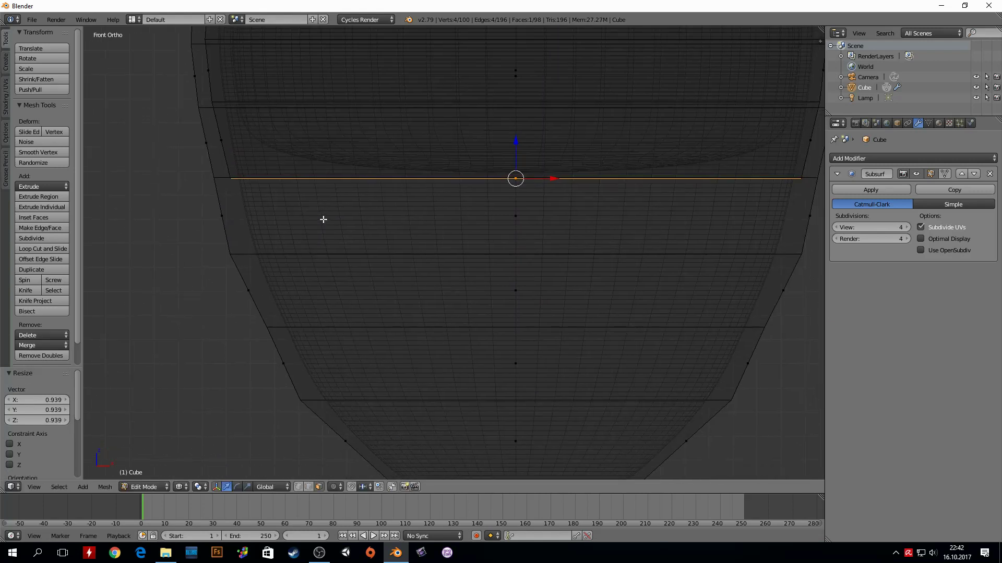
key(e)
click(312, 300)
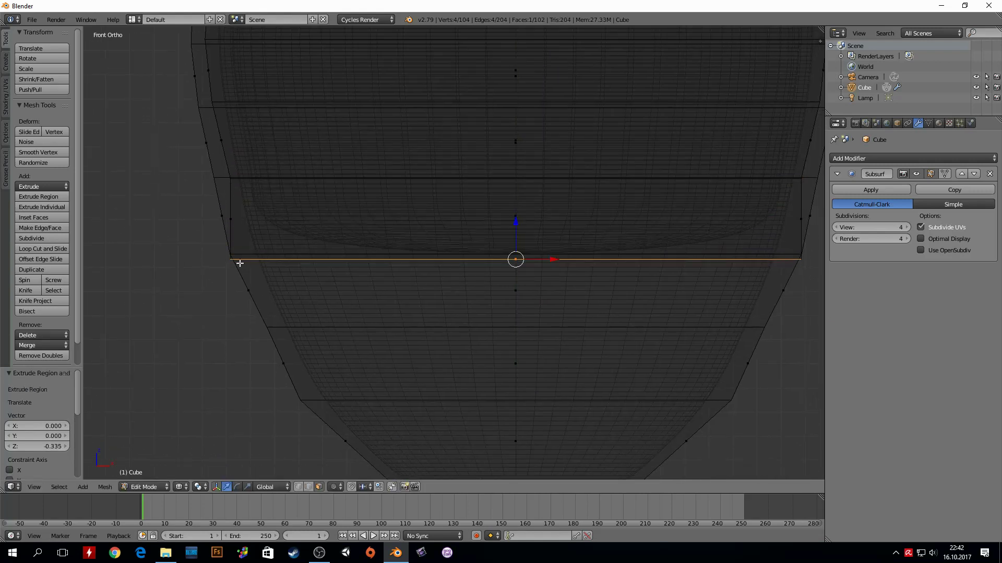
key(s)
click(208, 245)
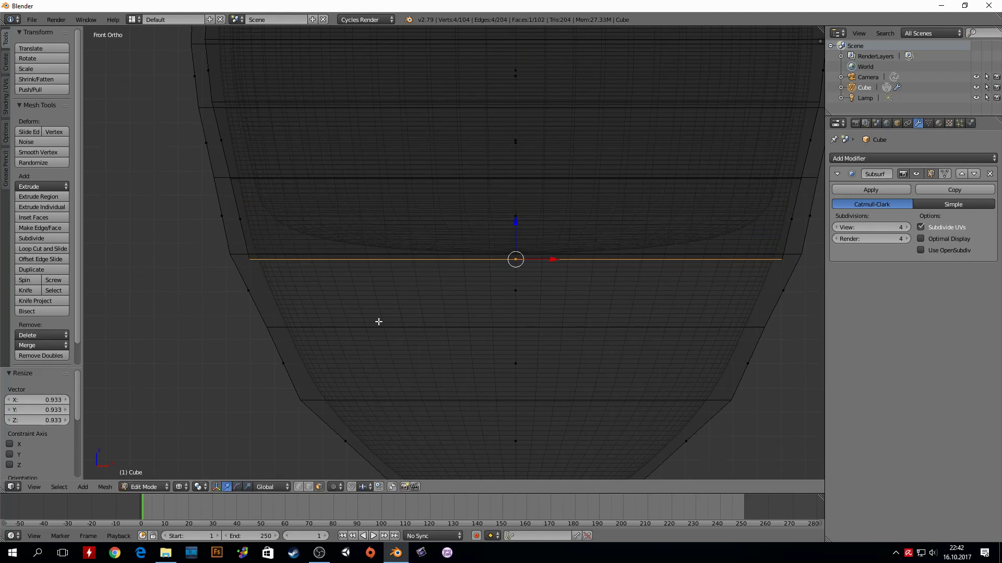
shift+middle_drag(379, 322, 391, 259)
key(e)
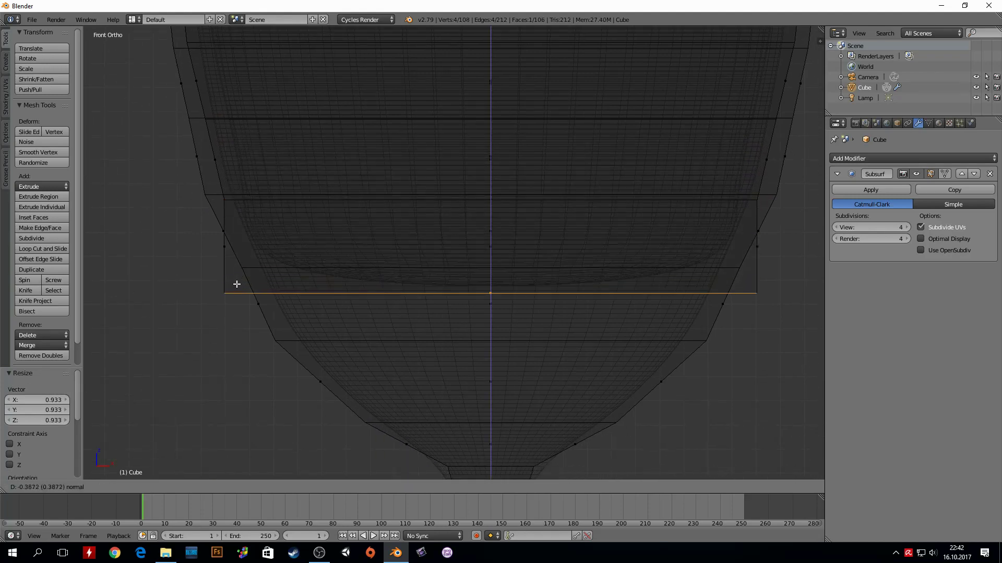
click(247, 159)
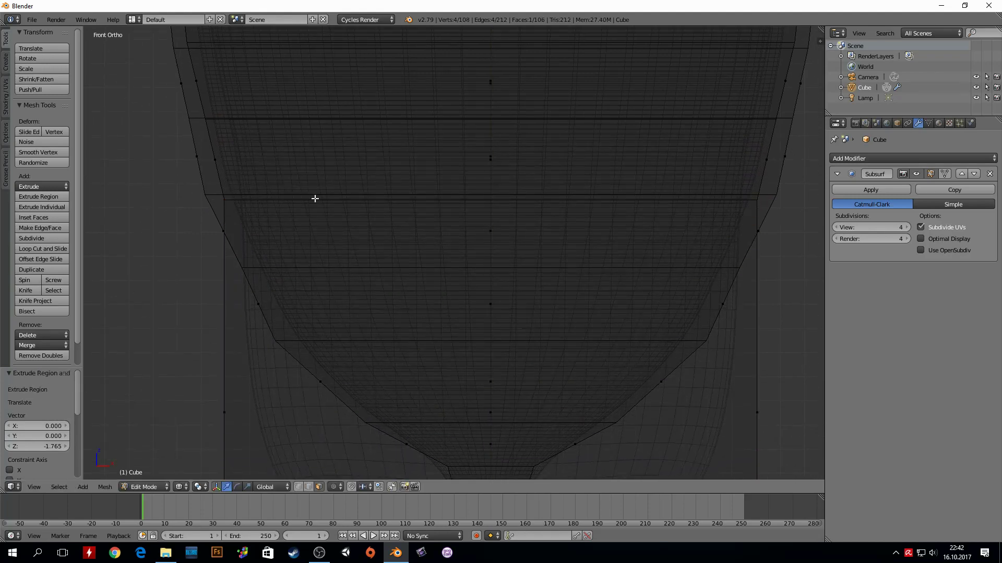
scroll(315, 199, down, 5)
key(z)
mouse_move(357, 179)
middle_down()
mouse_move(400, 208)
mouse_move(446, 167)
middle_up()
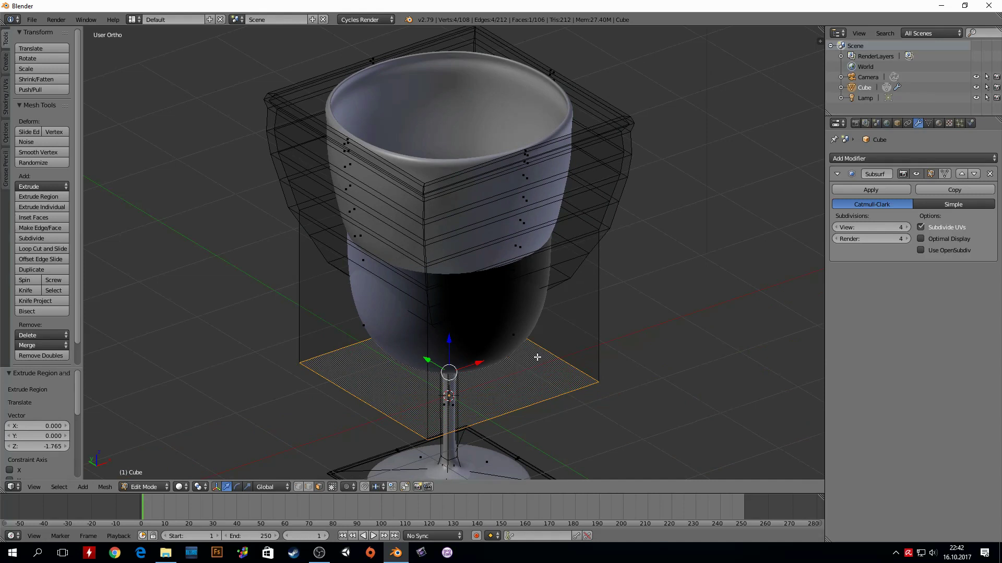
key(ctrl+z)
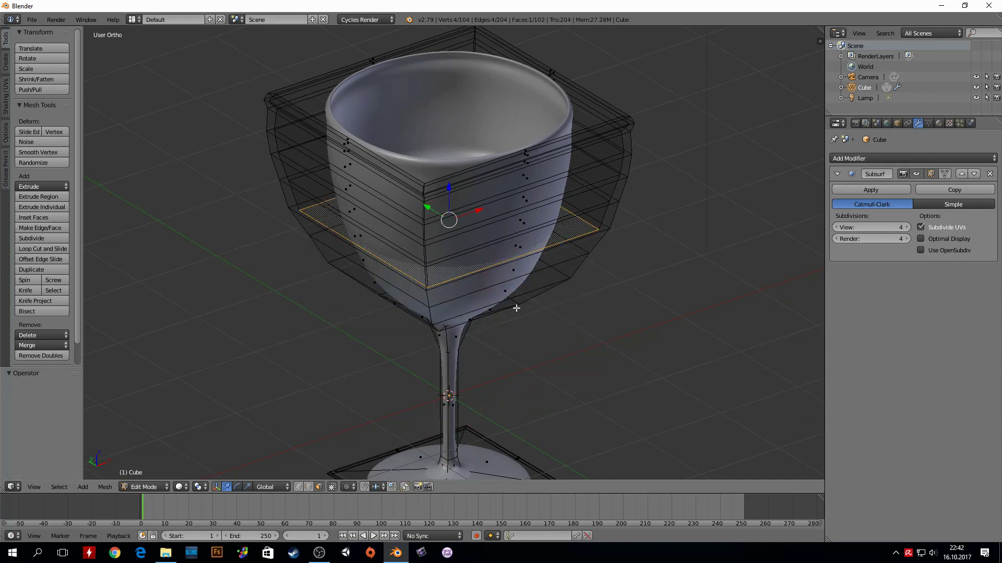
Extrude two lower inner rings, shrinking them to 0.880 and 0.830
key(KP_1)
scroll(451, 230, up, 5)
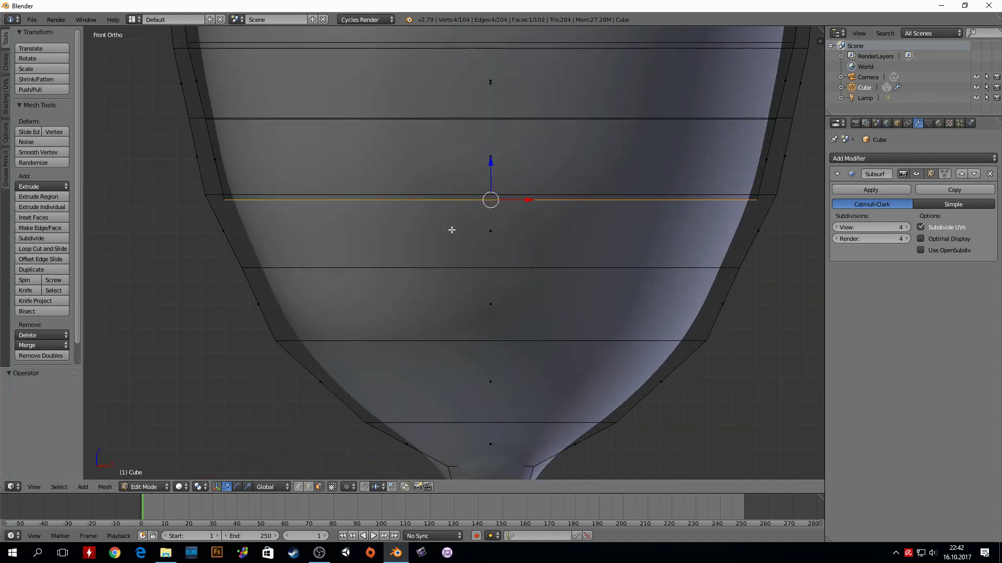
key(z)
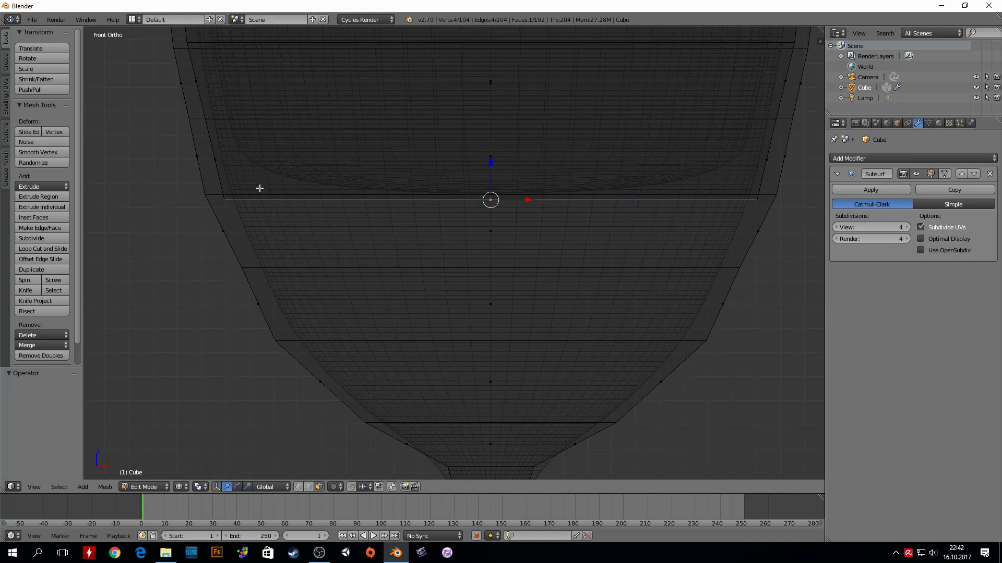
key(e)
click(273, 265)
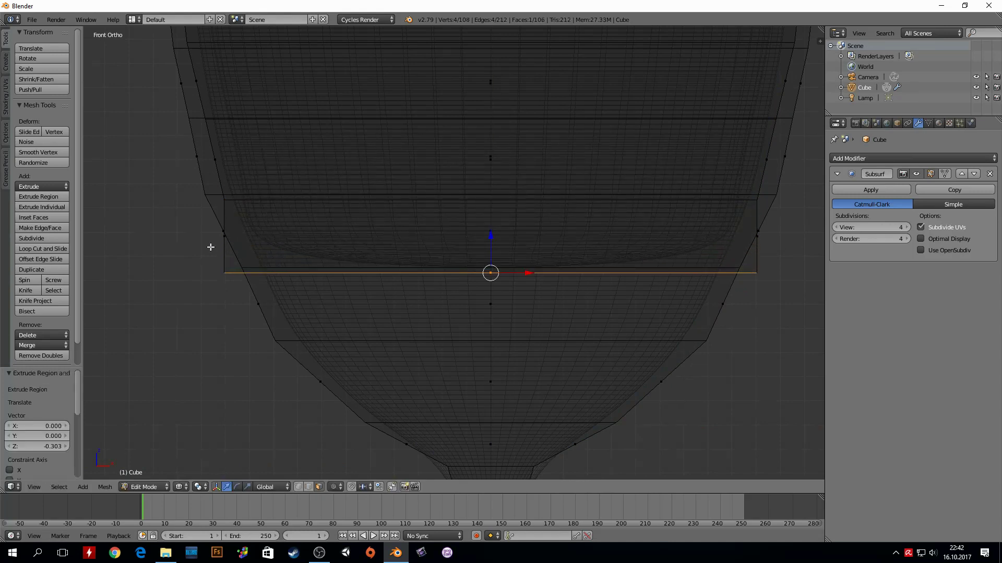
key(s)
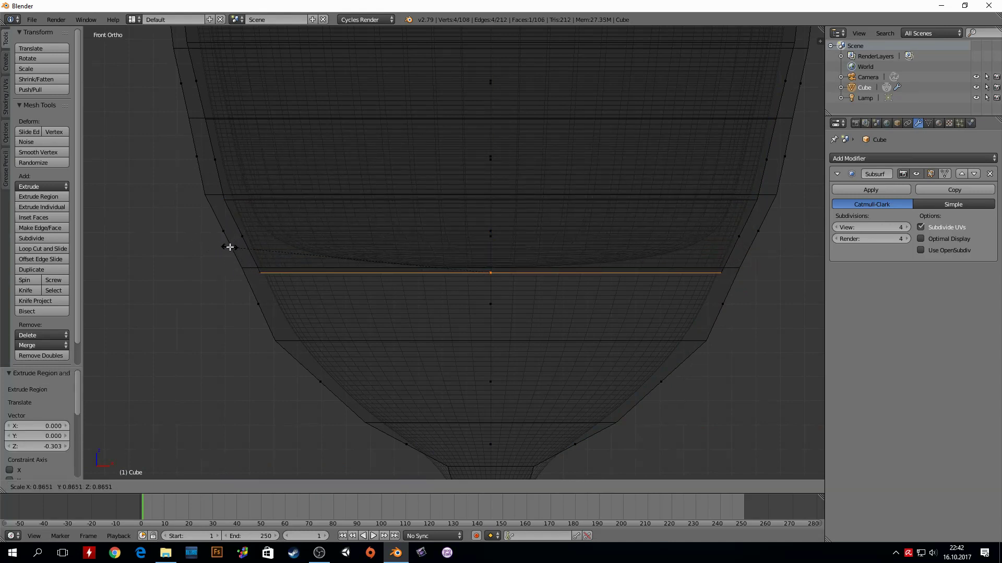
click(224, 248)
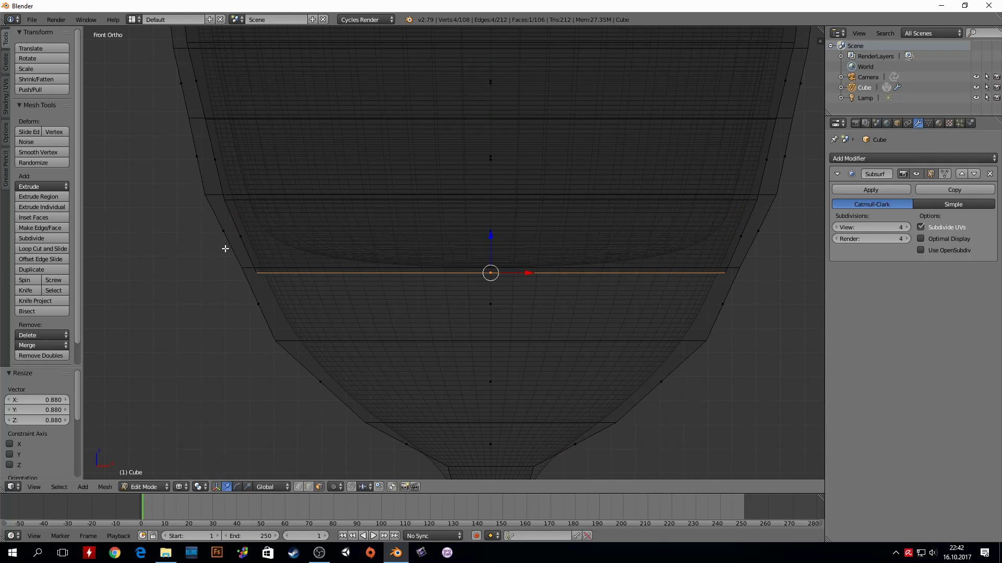
key(e)
click(234, 315)
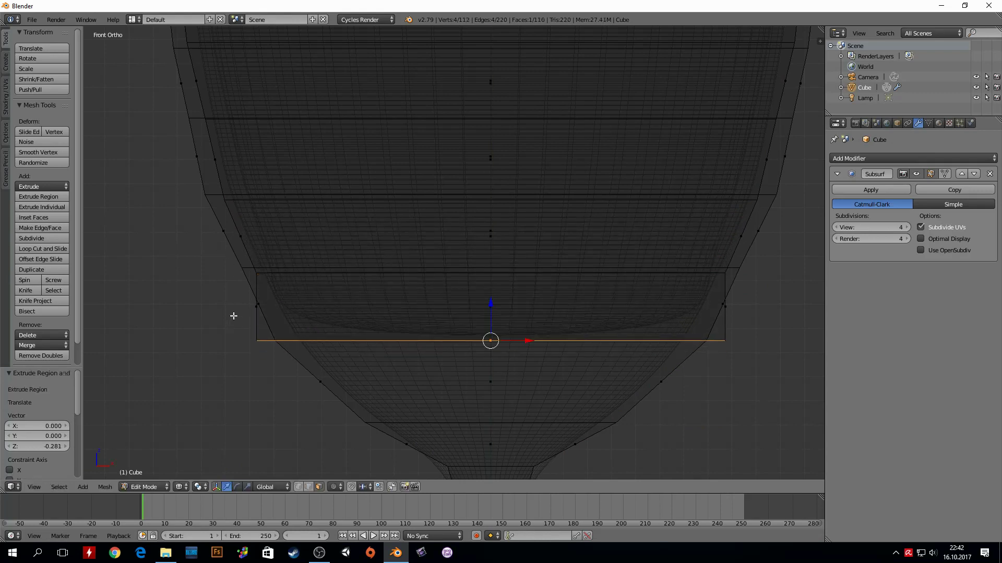
key(s)
click(273, 326)
Extrude rings down to -0.327 scaled 0.559, then one scaled 0.508 just above the stem
key(e)
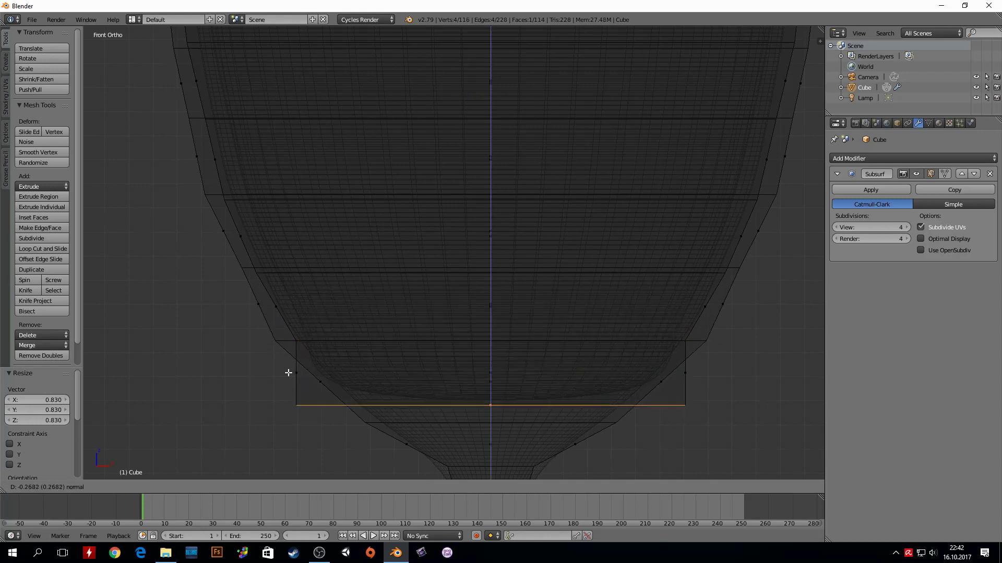
click(291, 384)
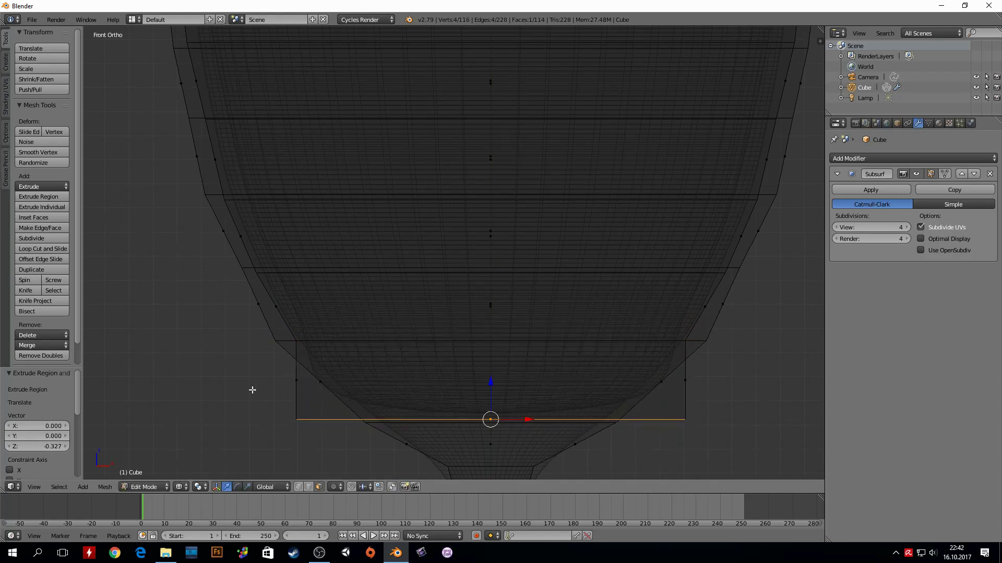
key(s)
click(360, 395)
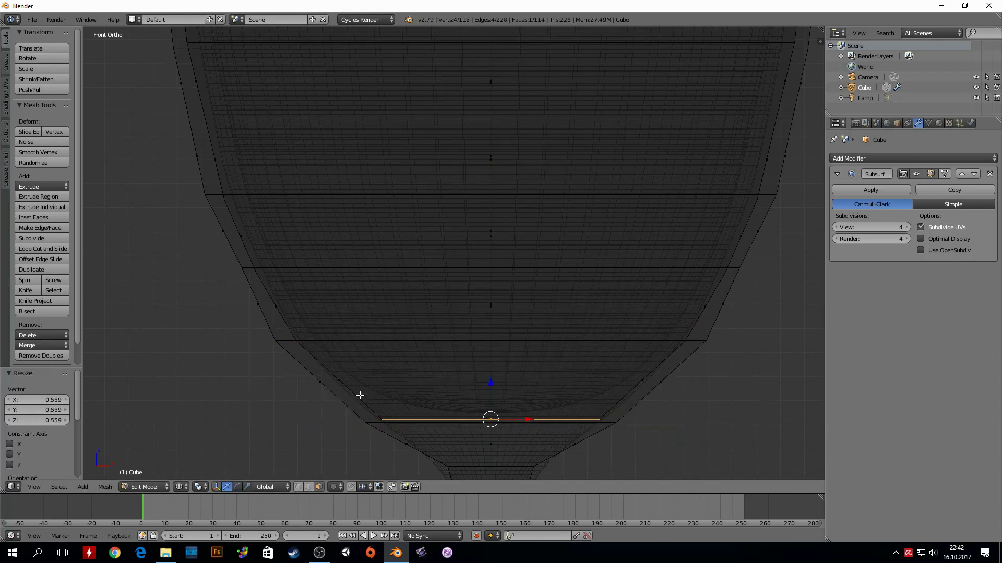
mouse_move(360, 395)
shift+middle_down()
mouse_move(358, 266)
mouse_move(340, 213)
shift+middle_up()
key(e)
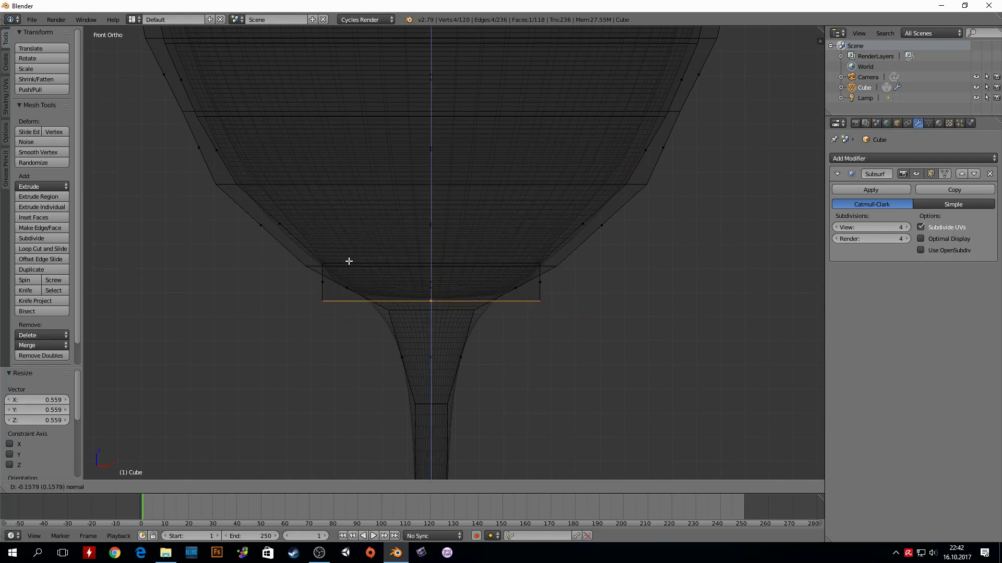
click(351, 257)
key(s)
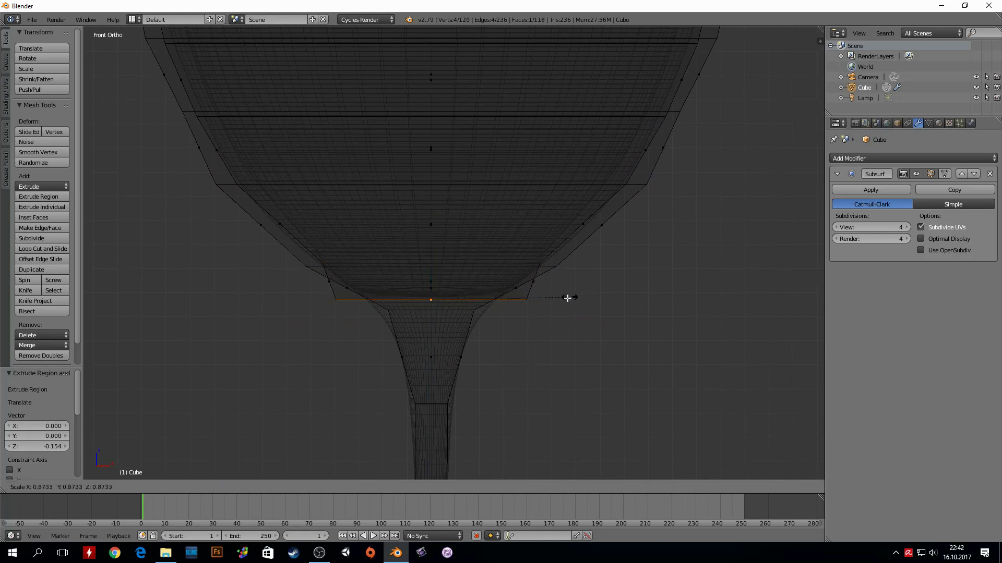
click(511, 315)
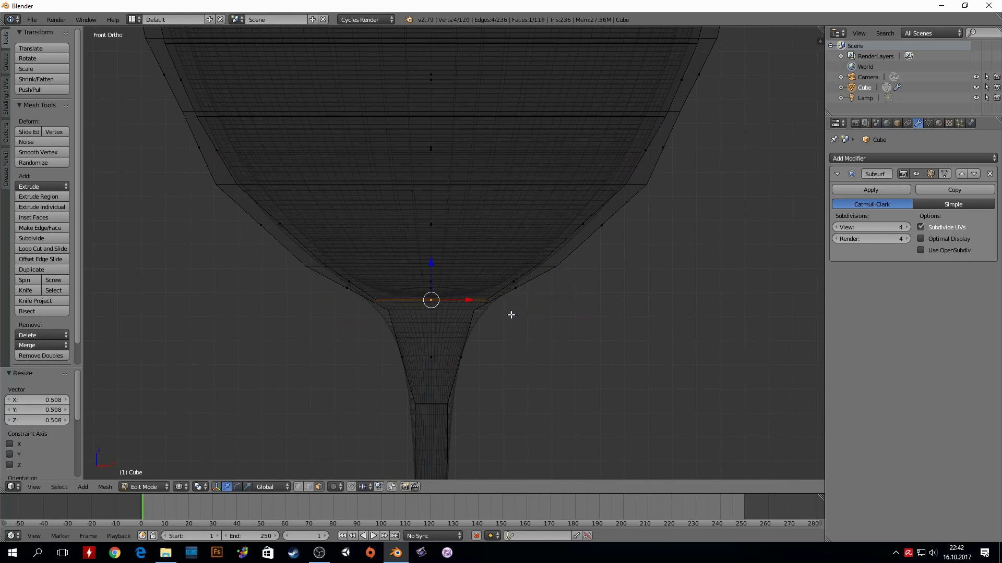
drag(429, 269, 430, 269)
shift+middle_drag(428, 357, 431, 203)
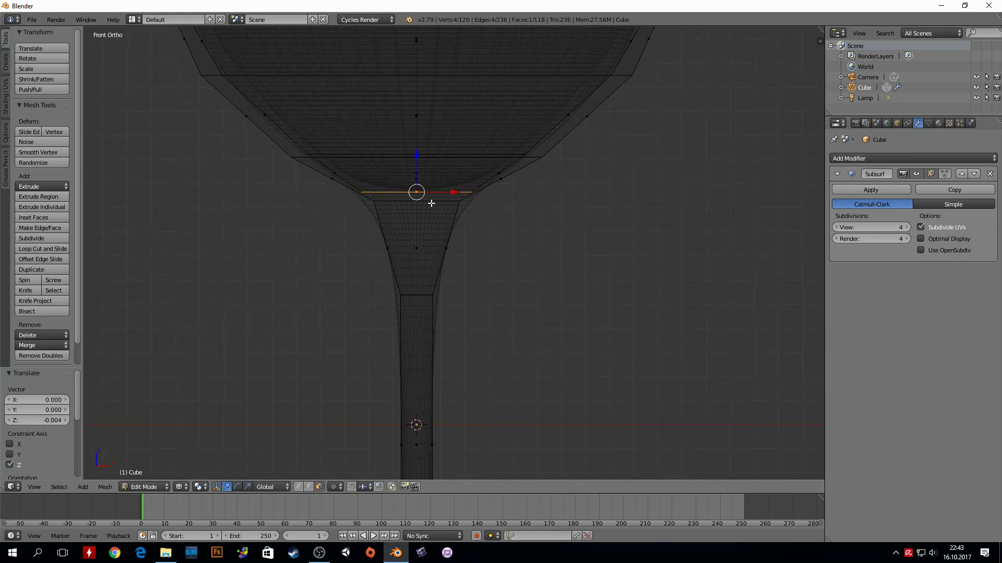
key(Tab)
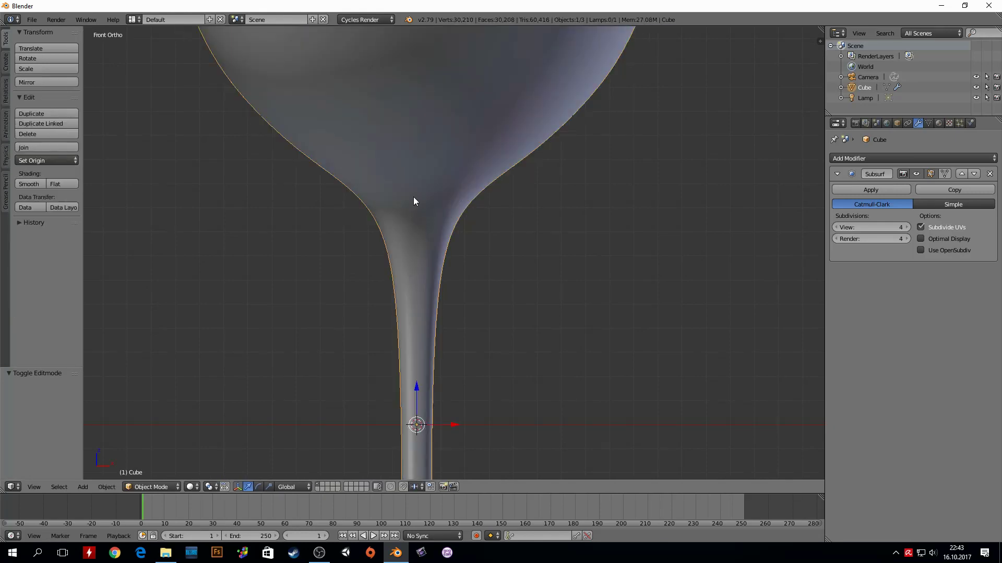
mouse_move(405, 176)
middle_down()
mouse_move(436, 133)
mouse_move(464, 186)
mouse_move(447, 229)
mouse_move(411, 218)
mouse_move(385, 152)
mouse_move(398, 127)
mouse_move(477, 125)
mouse_move(514, 145)
mouse_move(548, 131)
middle_up()
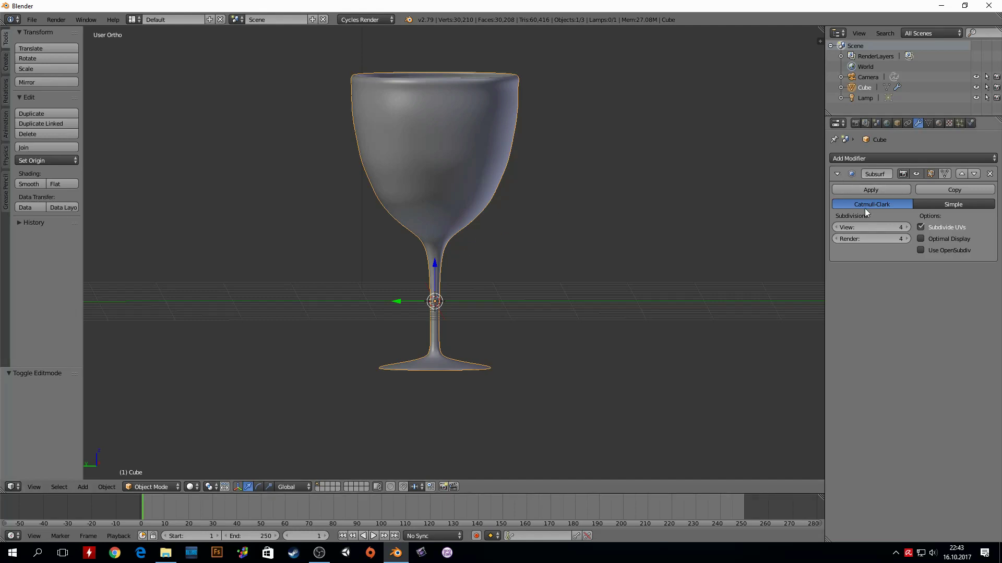
click(837, 228)
click(837, 227)
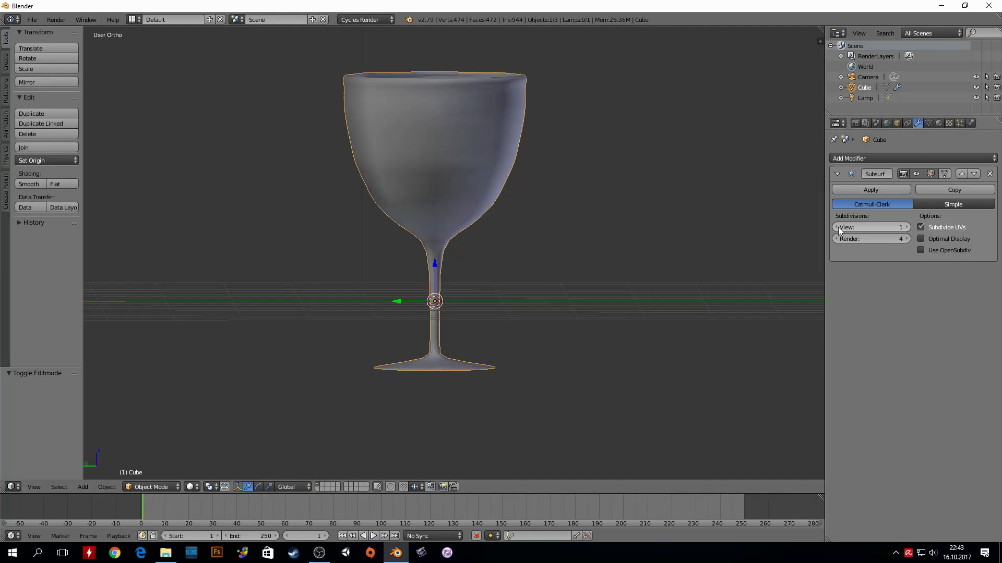
click(908, 228)
click(908, 227)
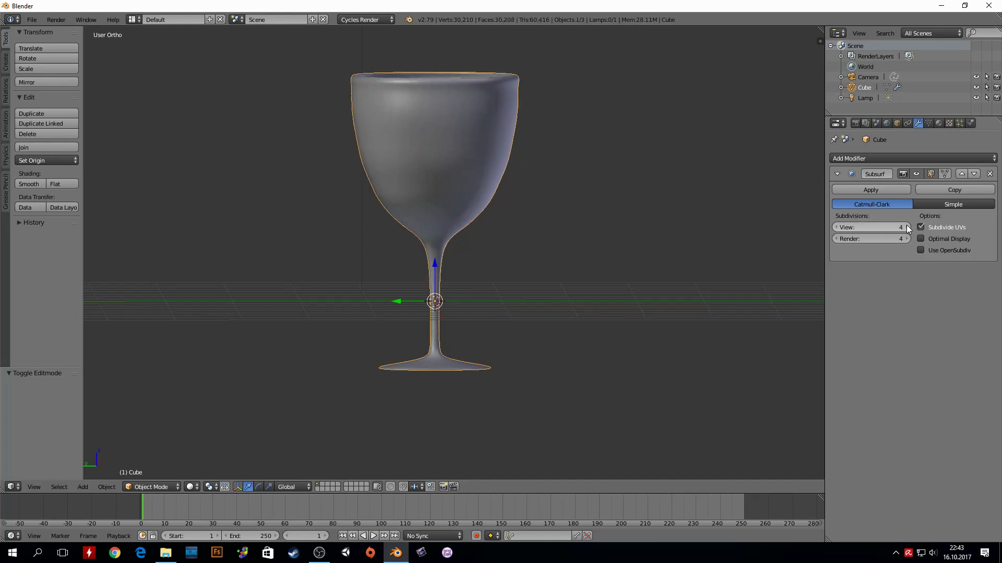
click(850, 230)
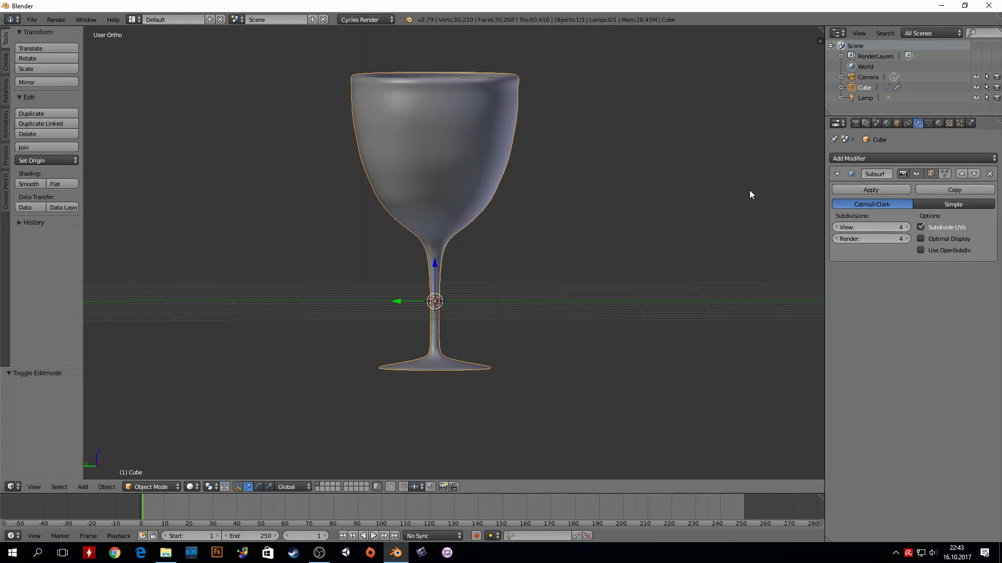
scroll(551, 123, up, 1)
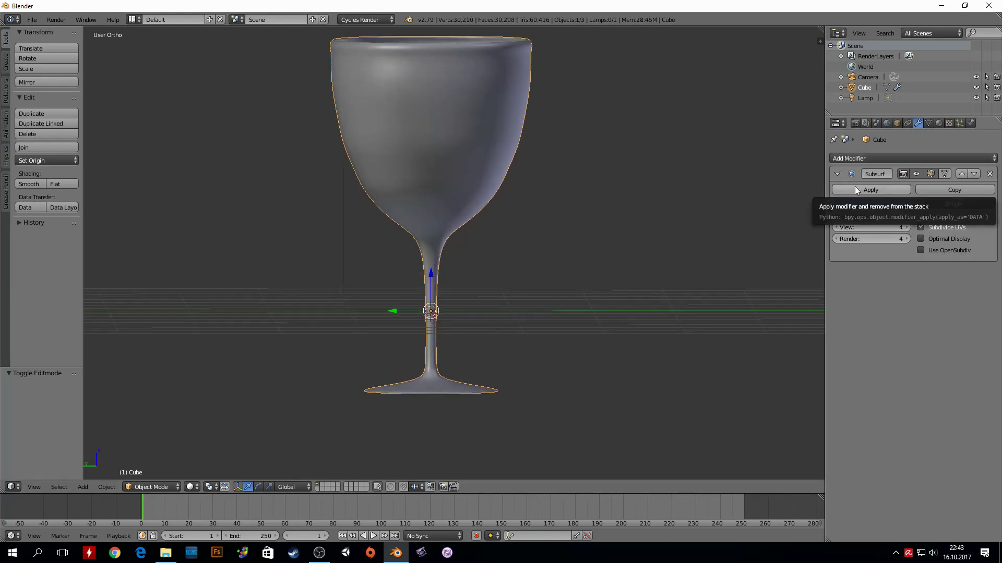
scroll(453, 112, down, 3)
Select the bowl-base loop and band, cancel a trial scale, then return to Object Mode
key(Tab)
scroll(453, 113, up, 2)
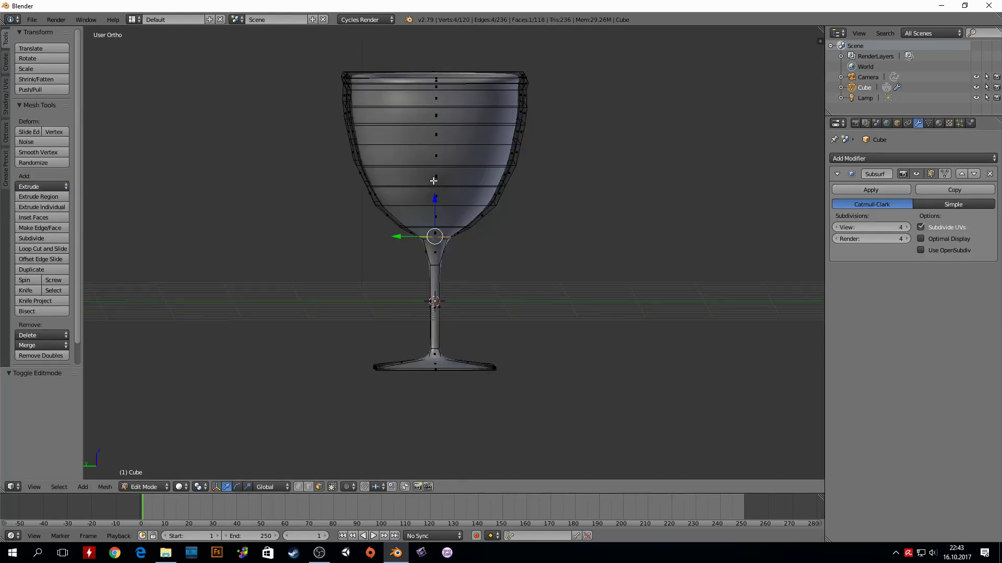
scroll(434, 224, up, 2)
alt+right_click(491, 205)
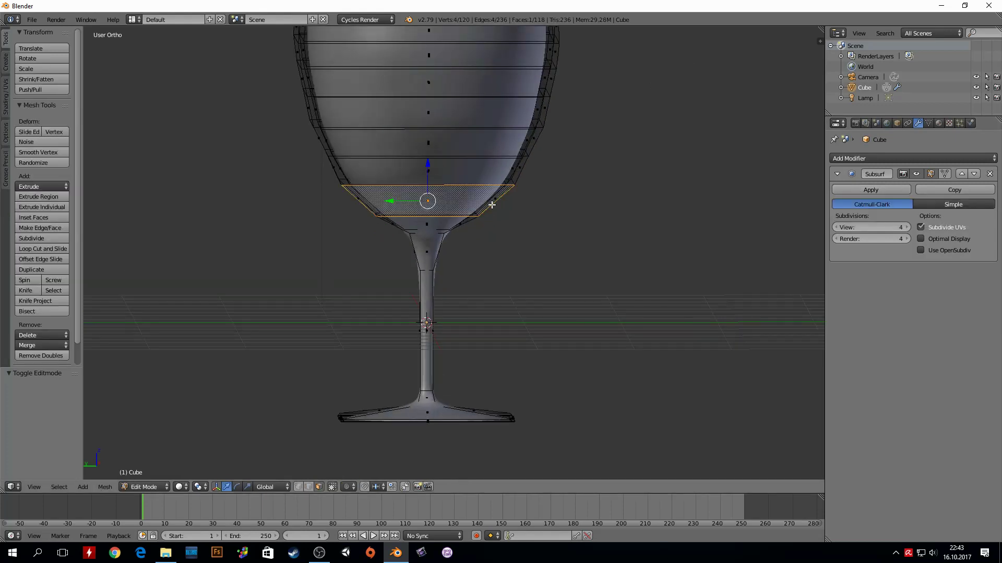
alt+shift+right_click(480, 199)
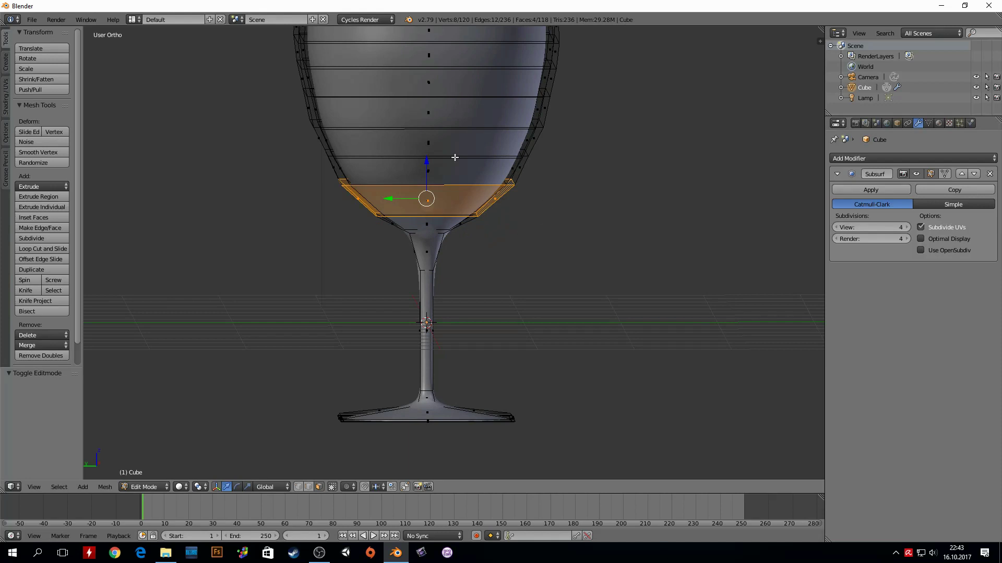
middle_drag(346, 190, 491, 198)
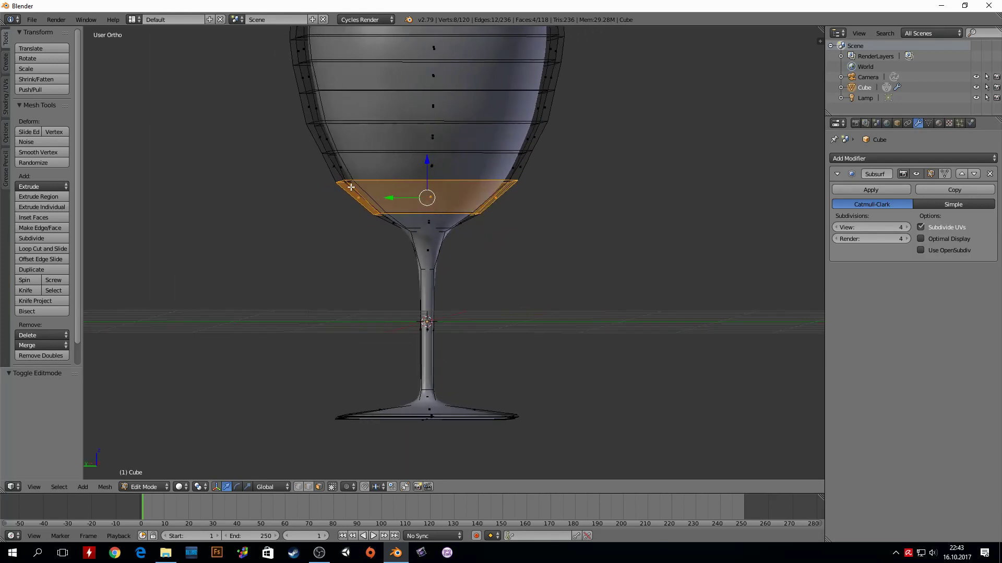
key(s)
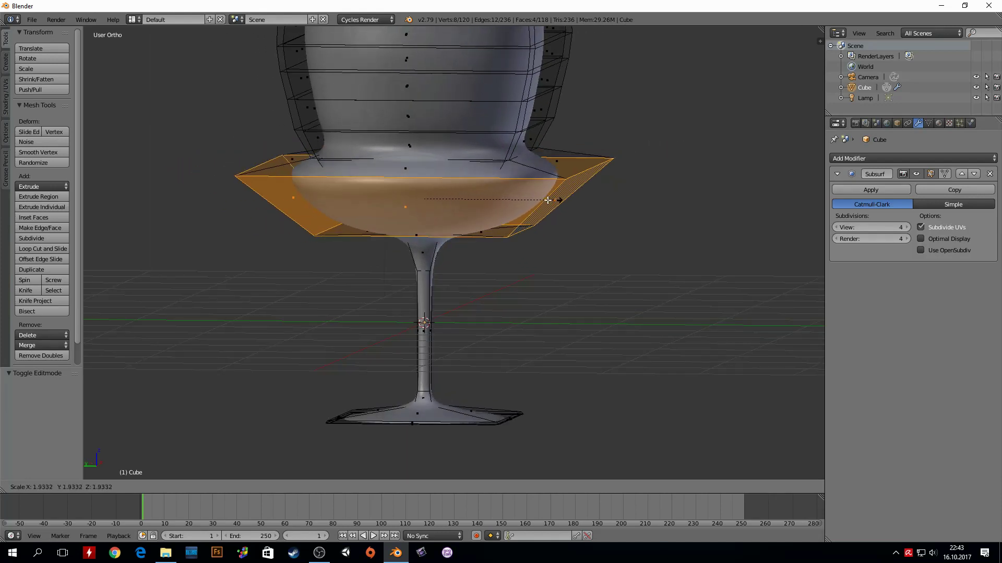
right_click(476, 199)
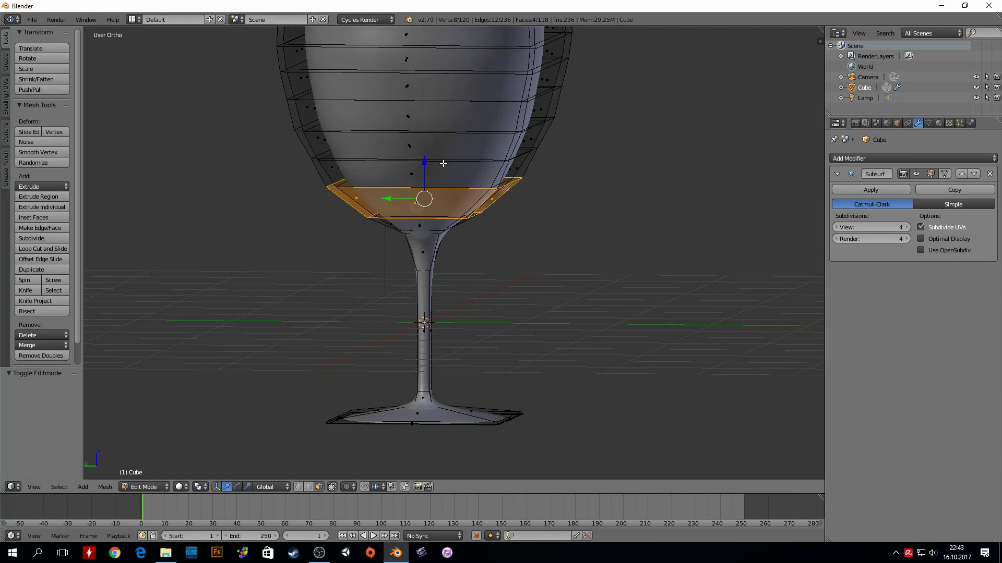
scroll(444, 171, down, 3)
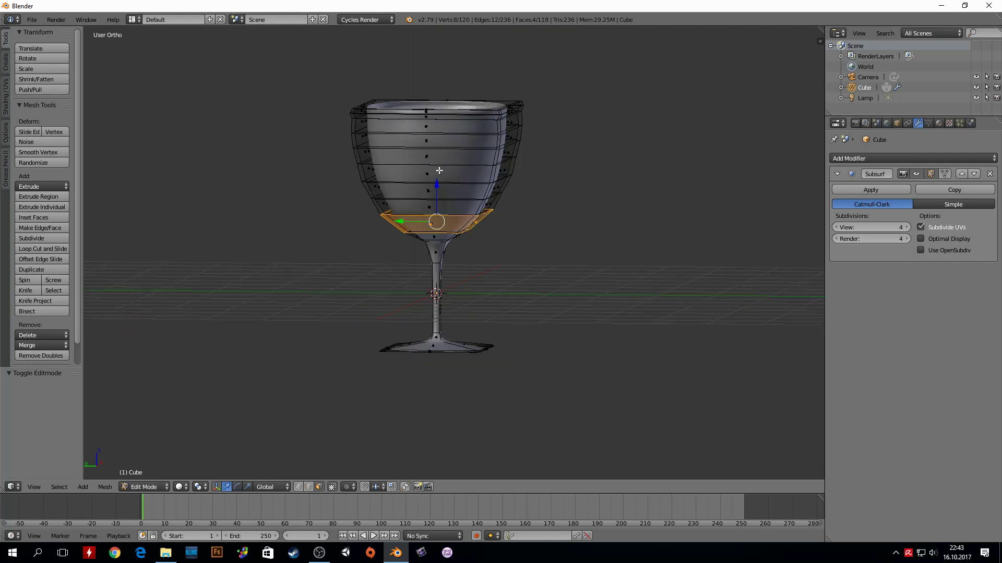
mouse_move(440, 175)
middle_down()
mouse_move(492, 167)
mouse_move(460, 185)
middle_up()
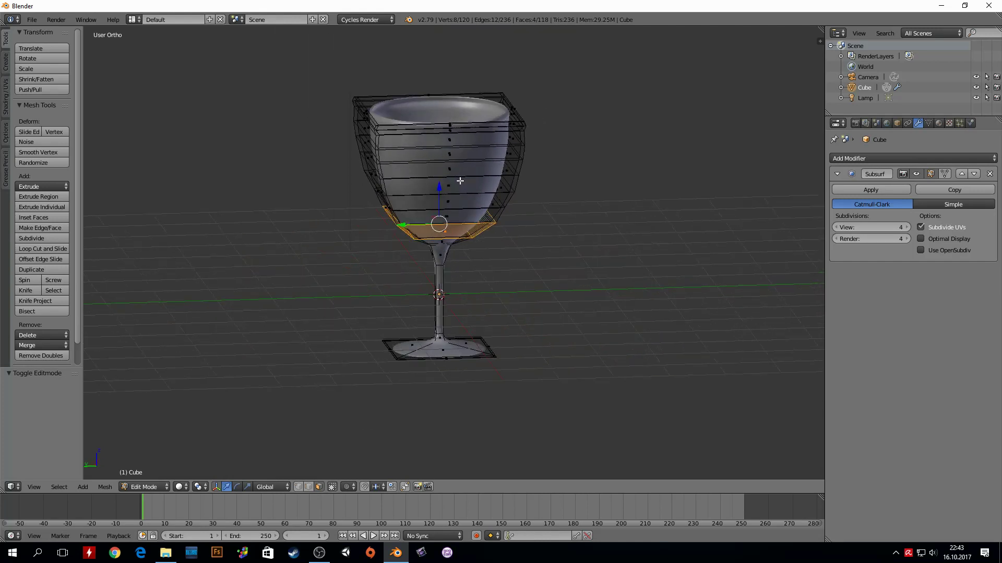
key(Tab)
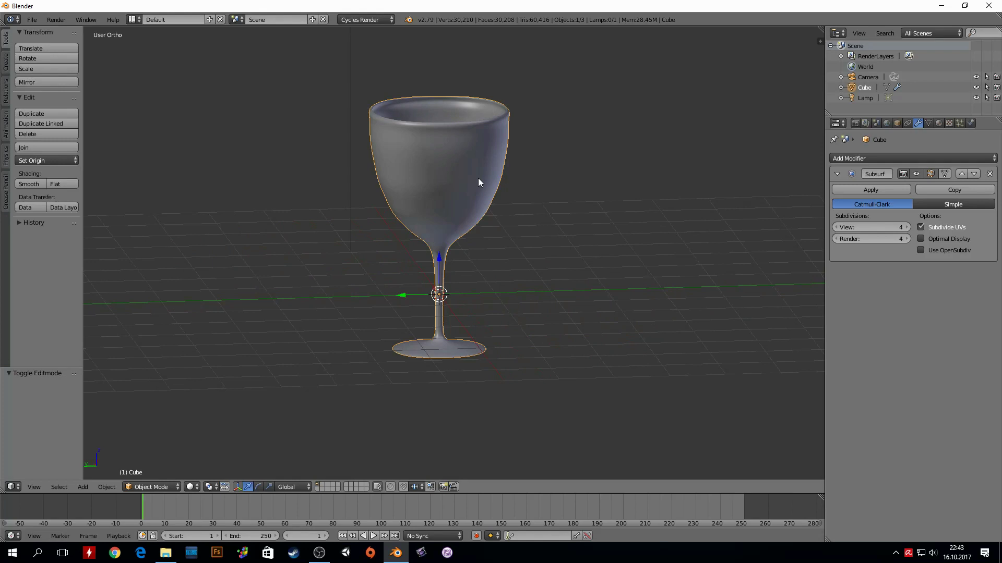
In perspective view, move the goblet up 1 unit along Z
scroll(477, 177, down, 3)
scroll(478, 180, up, 1)
scroll(478, 181, down, 2)
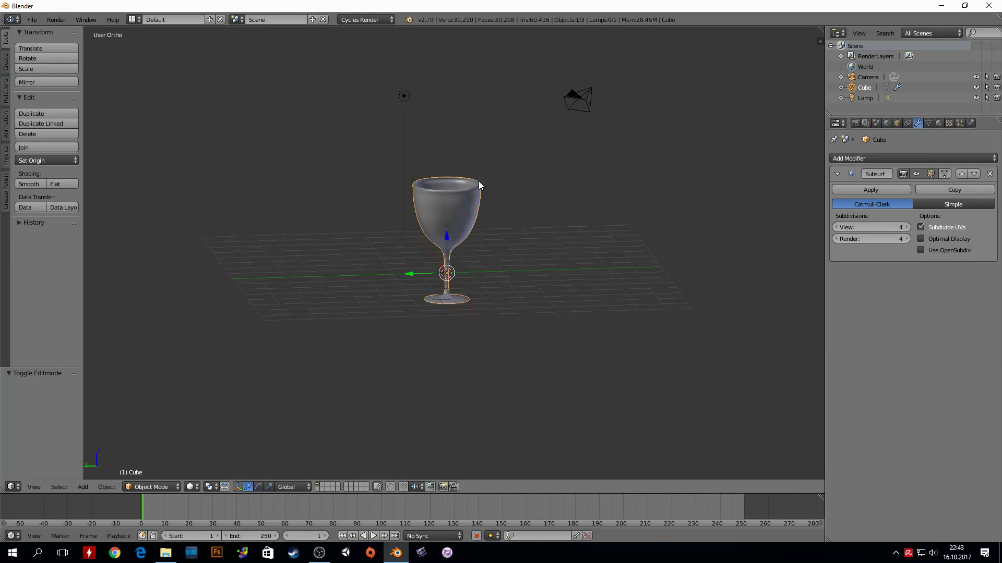
key(KP_5)
mouse_move(439, 193)
middle_down()
mouse_move(466, 233)
mouse_move(455, 213)
mouse_move(484, 205)
mouse_move(645, 196)
mouse_move(637, 215)
mouse_move(596, 216)
mouse_move(588, 204)
mouse_move(615, 197)
mouse_move(608, 217)
middle_up()
drag(459, 242, 461, 220)
mouse_move(460, 248)
middle_down()
mouse_move(492, 205)
mouse_move(462, 255)
mouse_move(485, 259)
mouse_move(501, 238)
mouse_move(532, 232)
mouse_move(525, 246)
mouse_move(482, 258)
middle_up()
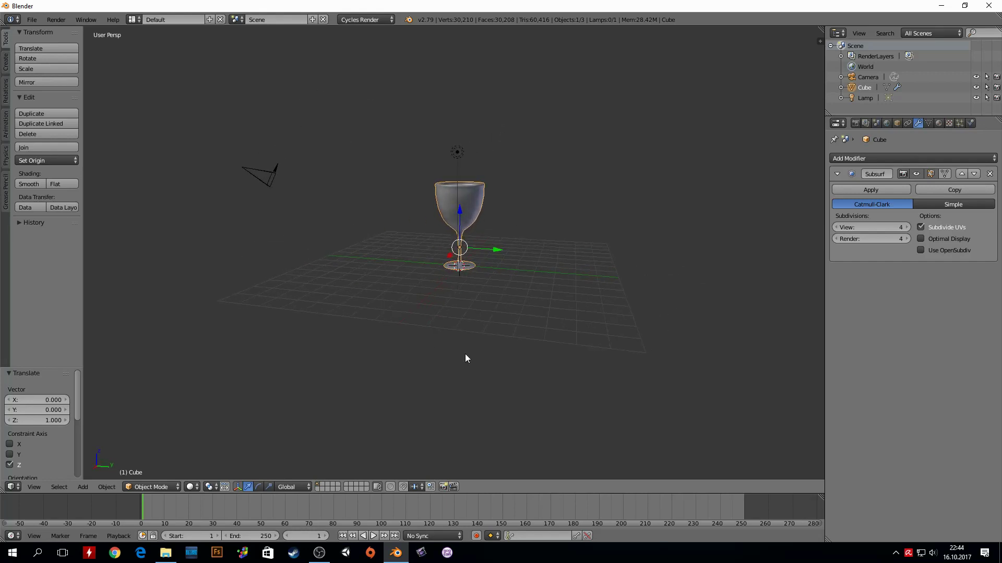
Add a plane and scale it up into a large ground surface
key(shift+a)
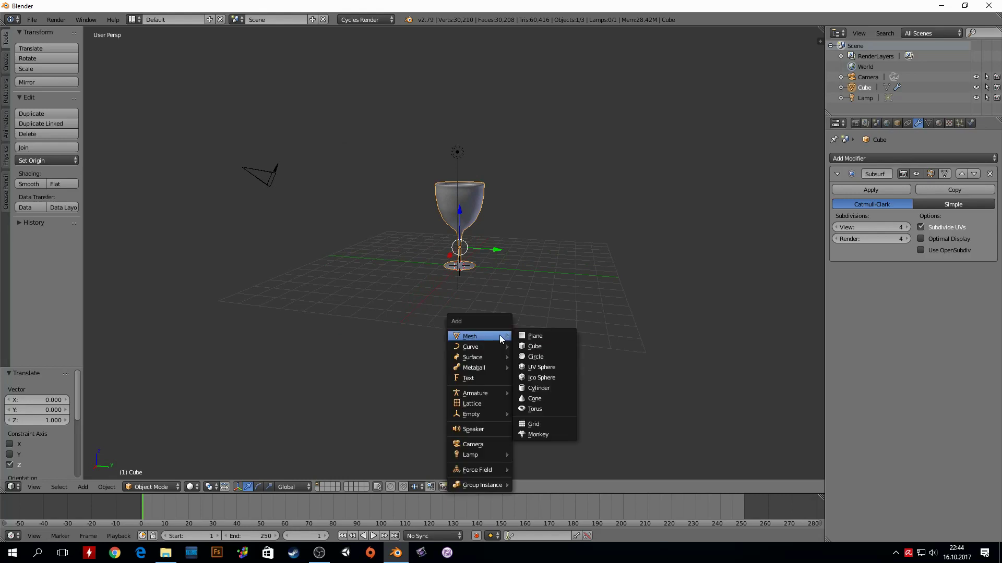
click(530, 333)
key(s)
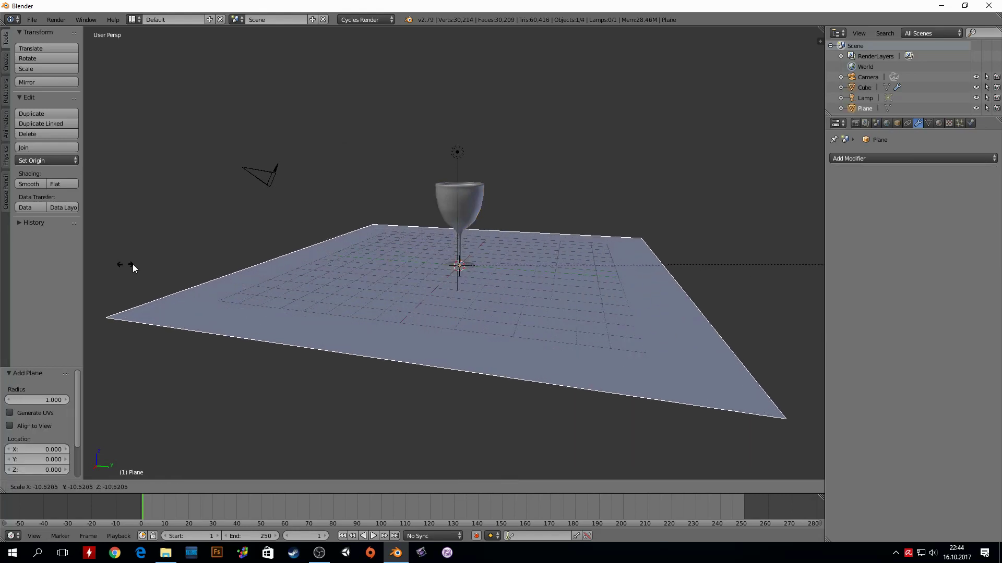
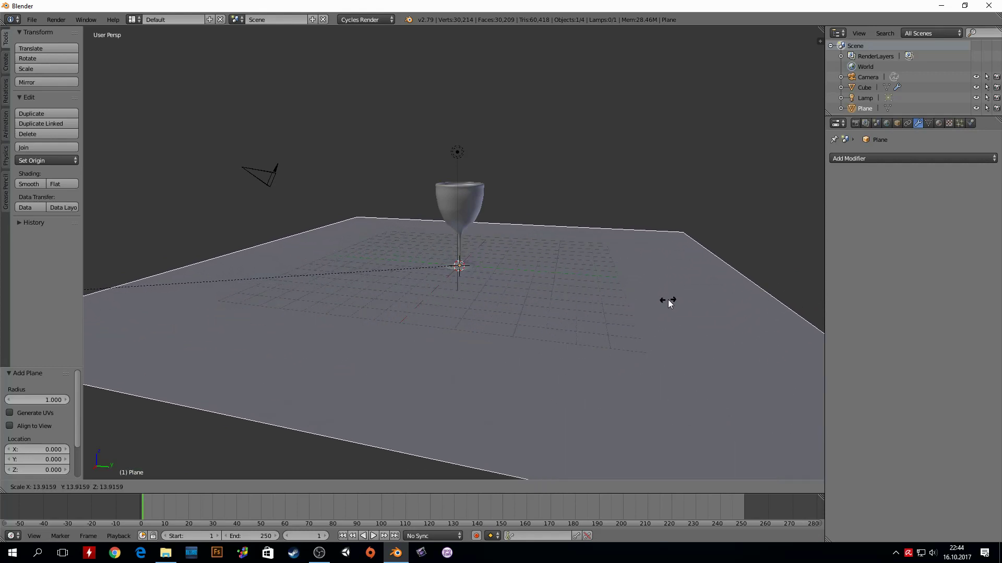
Try an enlargement of the ground plane, then undo it and zoom back to the small plane
click(741, 294)
mouse_move(741, 294)
middle_down()
mouse_move(569, 203)
mouse_move(558, 259)
mouse_move(577, 110)
mouse_move(568, 48)
mouse_move(565, 469)
mouse_move(574, 52)
mouse_move(595, 200)
mouse_move(545, 212)
middle_up()
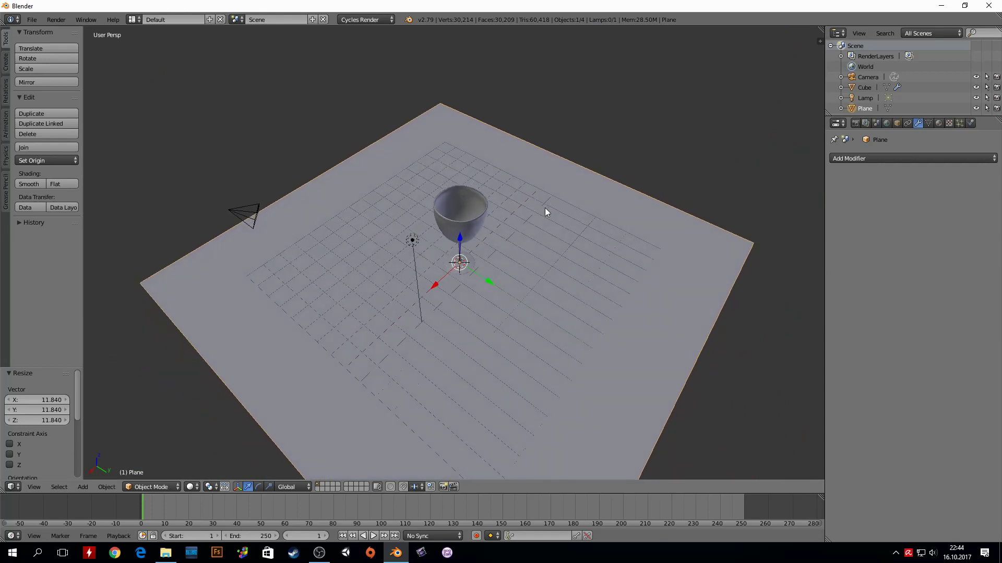
key(ctrl+z)
scroll(474, 255, up, 4)
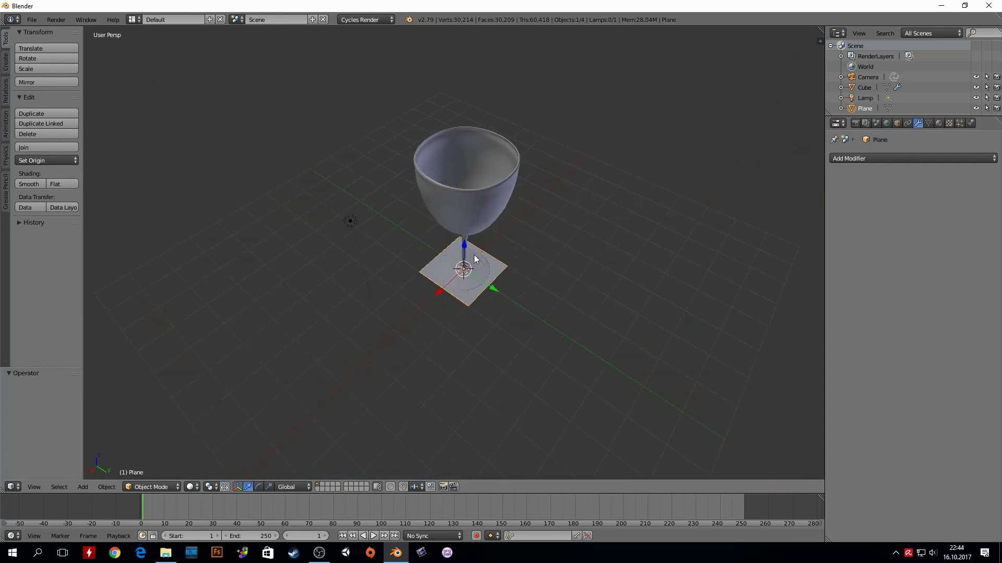
scroll(474, 255, up, 4)
shift+middle_drag(470, 276, 465, 174)
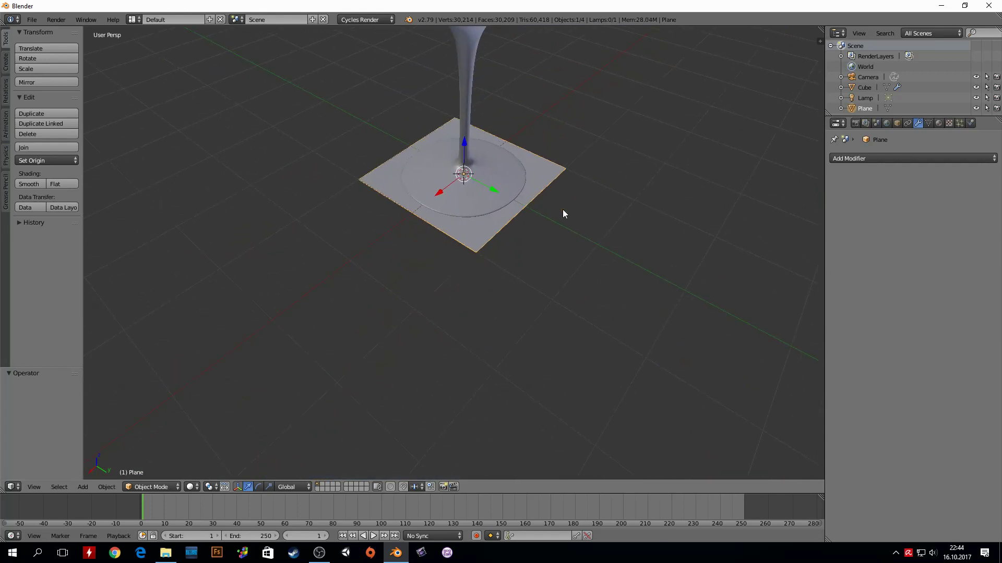
Rescale the ground plane, cancelling an oversized attempt and retrying at about 9.5 times
key(s)
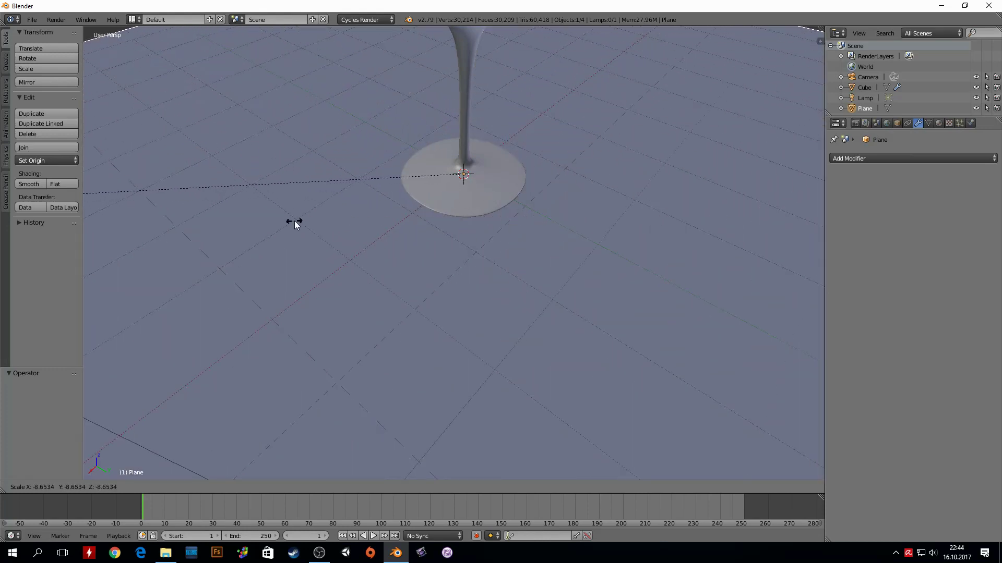
key(Escape)
scroll(277, 220, down, 4)
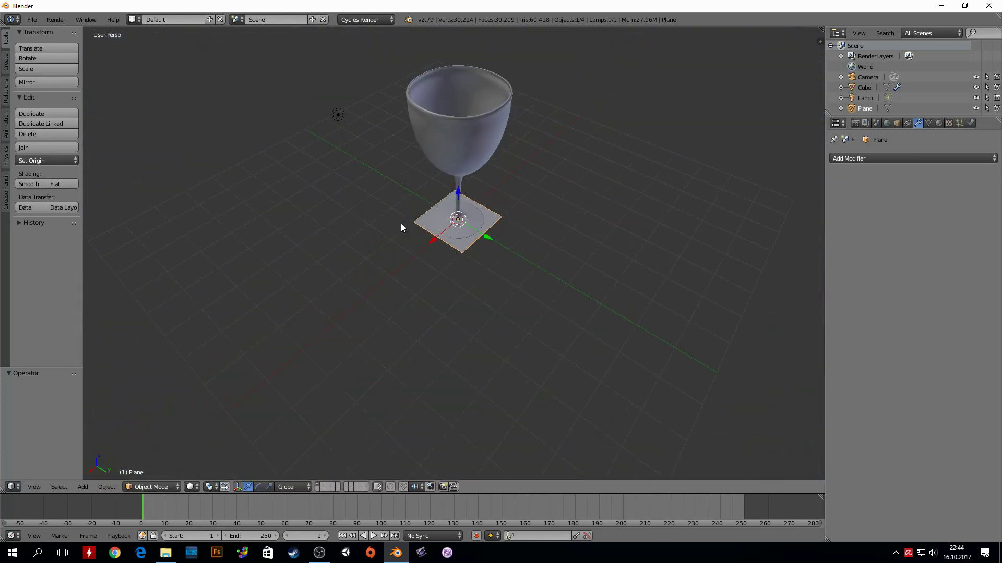
scroll(400, 223, down, 2)
key(s)
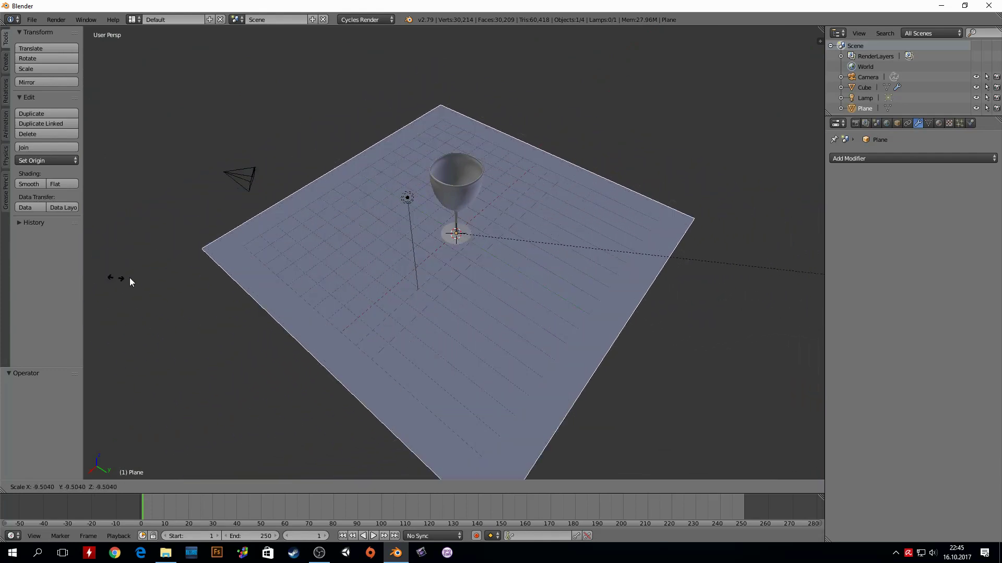
Fix the plane at 5.302 scale and rotate it 180° about the X axis
click(678, 259)
mouse_move(418, 272)
middle_down()
mouse_move(468, 189)
mouse_move(472, 81)
mouse_move(463, 293)
mouse_move(454, 296)
mouse_move(437, 271)
middle_up()
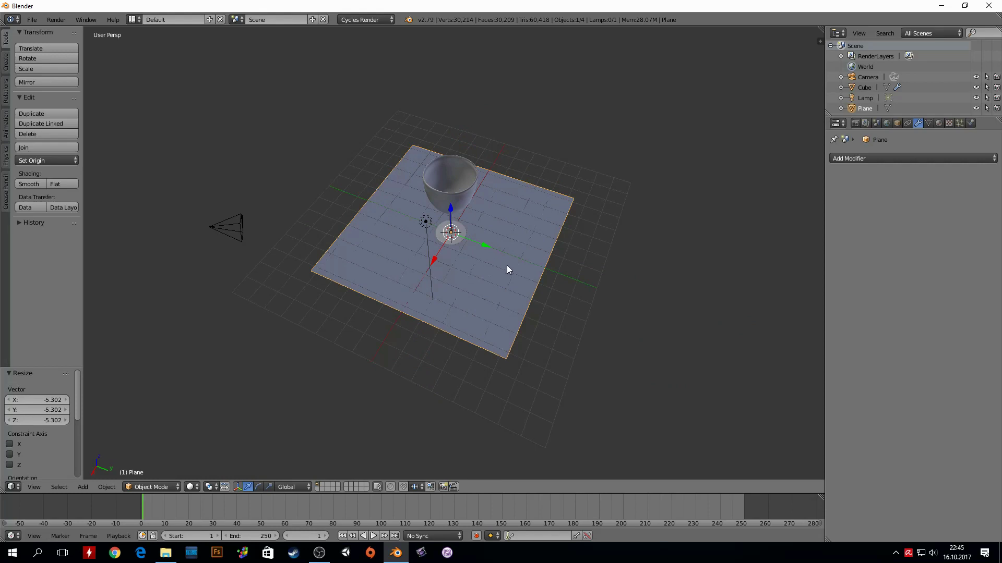
key(r)
key(x)
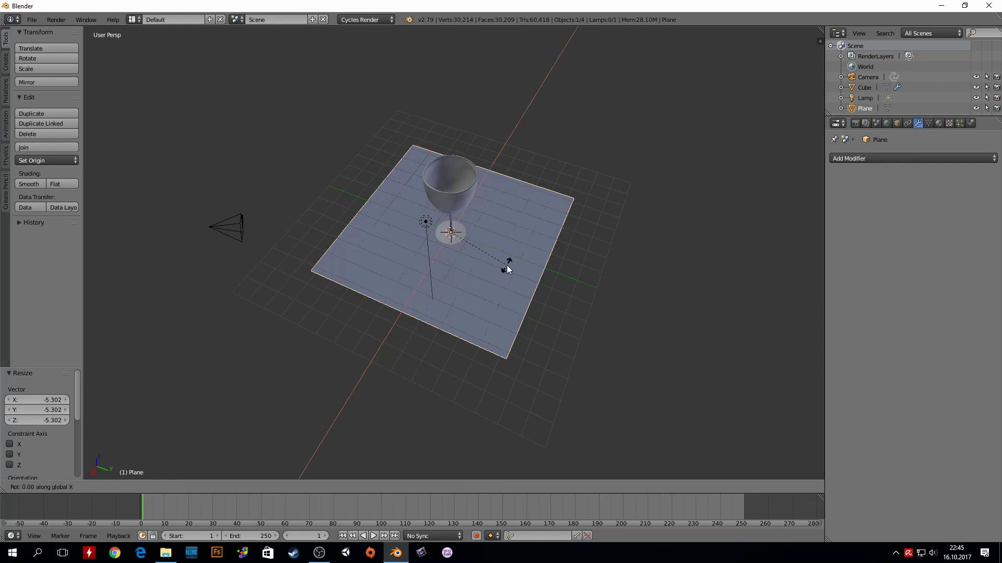
text(180)
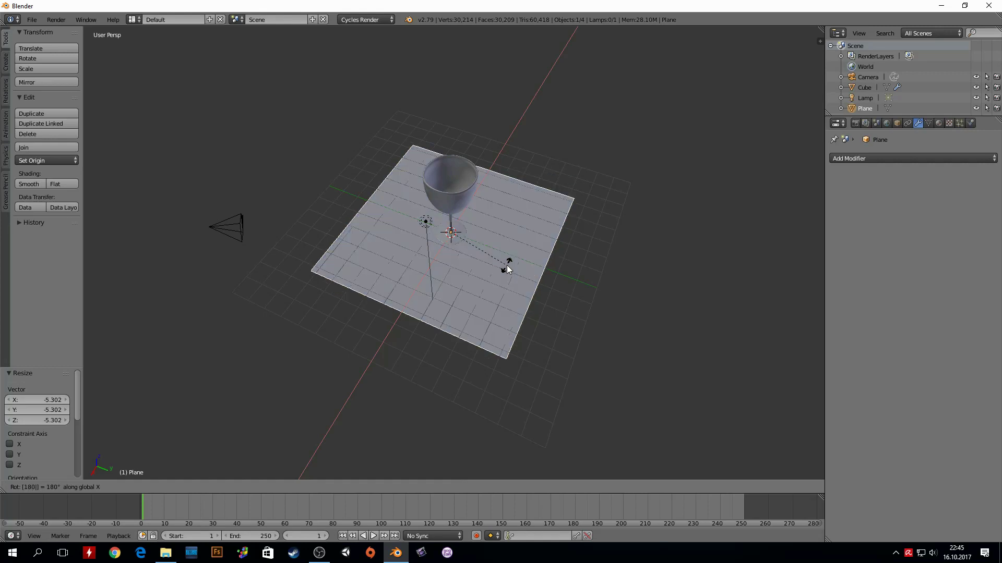
key(Return)
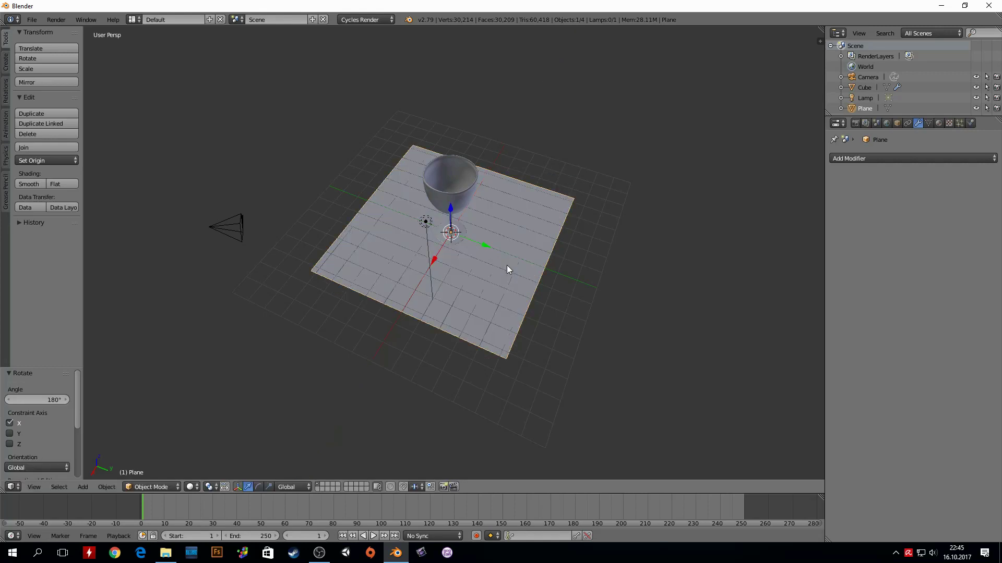
Orbit low toward the wine glass and switch to the scene camera view
mouse_move(506, 265)
middle_down()
mouse_move(437, 262)
mouse_move(465, 190)
mouse_move(426, 226)
mouse_move(402, 220)
middle_up()
scroll(423, 258, up, 5)
key(KP_0)
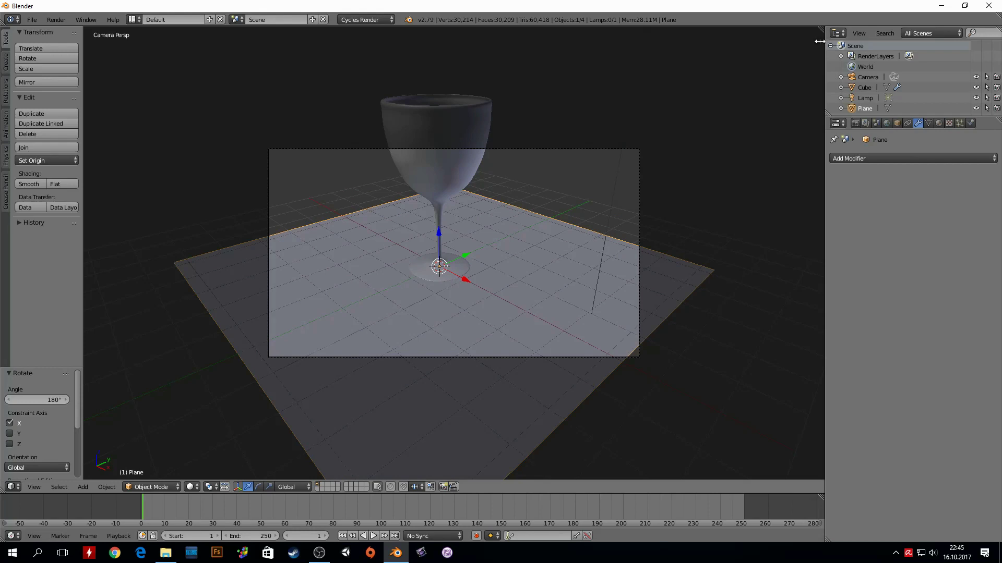
Frame the glass and floor using Lock Camera to View, then turn the lock off
key(n)
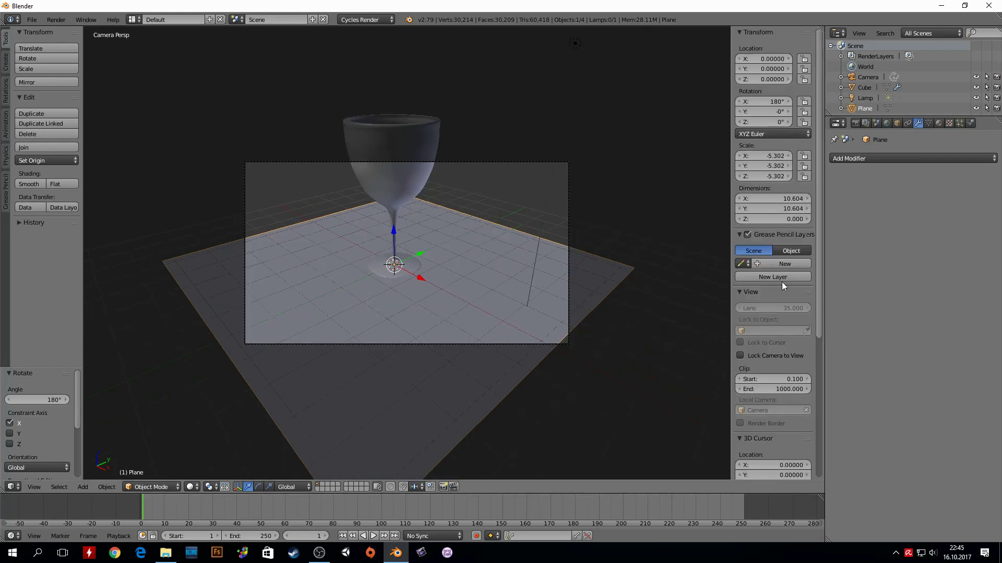
click(742, 355)
scroll(403, 222, down, 4)
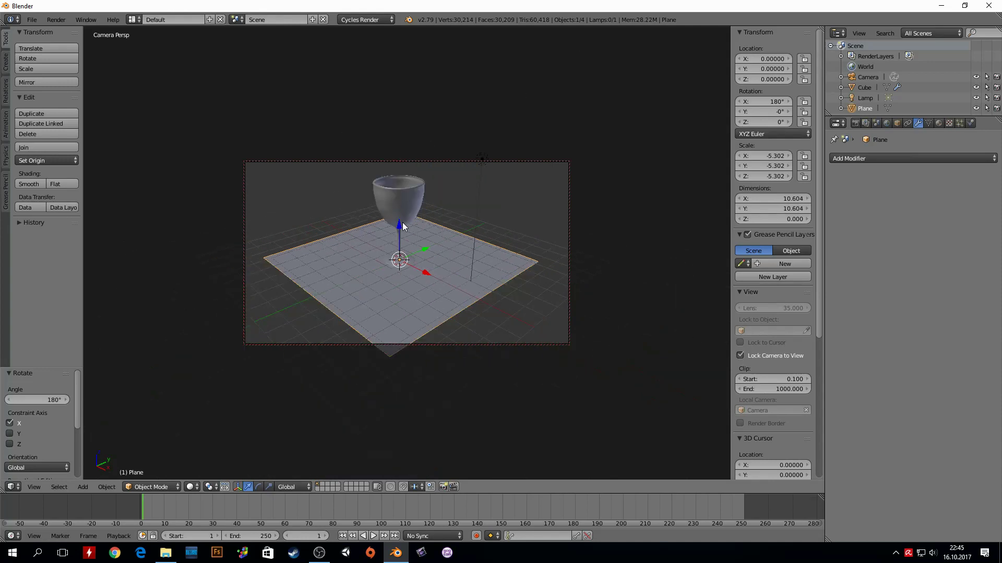
mouse_move(405, 208)
shift+middle_down()
mouse_move(458, 224)
mouse_move(448, 226)
mouse_move(452, 206)
mouse_move(430, 223)
mouse_move(490, 234)
shift+middle_up()
scroll(462, 229, up, 2)
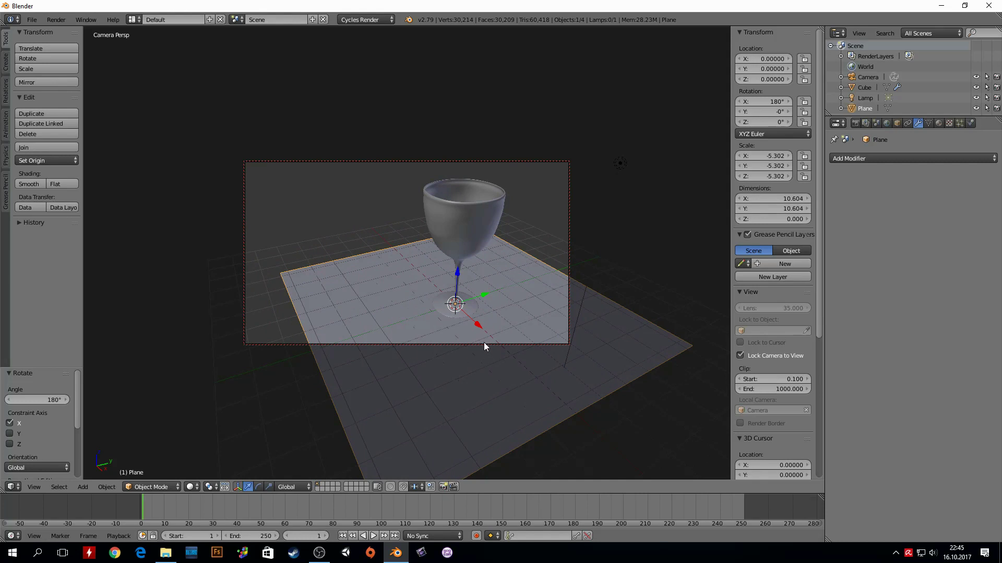
click(740, 355)
Select the wine glass and zoom in on its bowl
right_click(487, 208)
scroll(487, 208, up, 2)
scroll(501, 193, up, 2)
mouse_move(528, 180)
shift+middle_down()
mouse_move(345, 202)
mouse_move(535, 227)
shift+middle_up()
scroll(345, 201, up, 2)
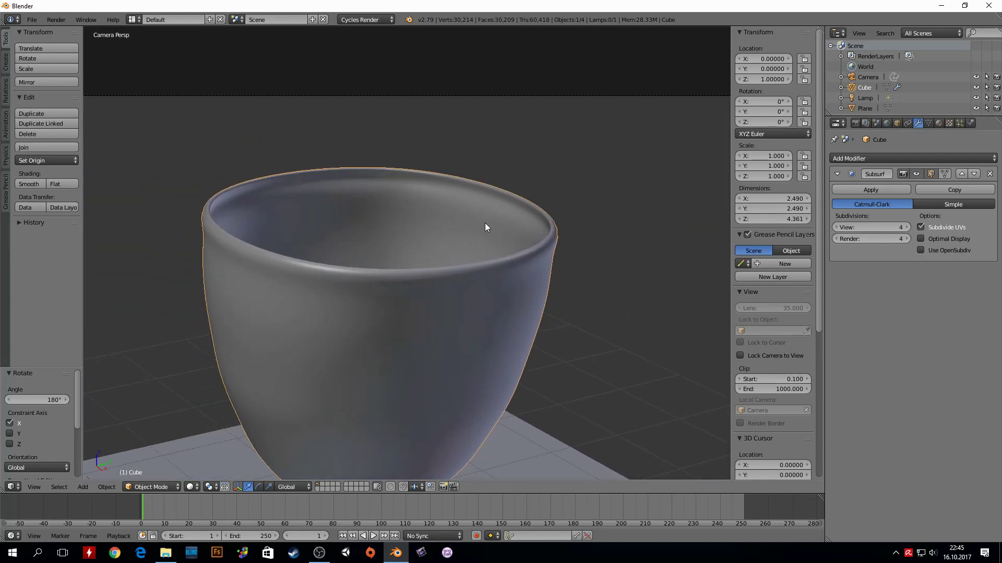
scroll(463, 236, down, 3)
scroll(455, 253, down, 2)
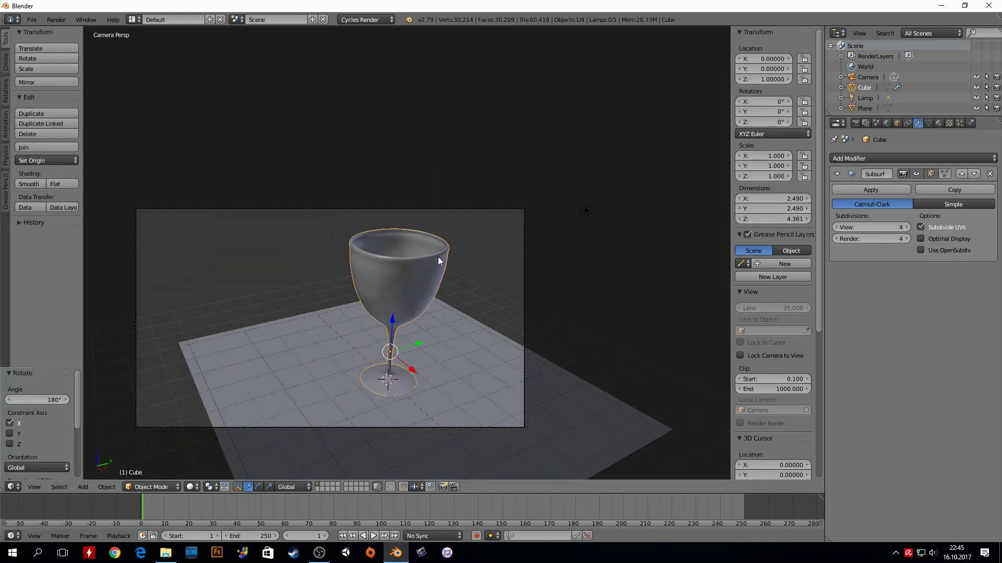
Enter Edit Mode on the glass from the front view and zoom to its left rim
key(KP_1)
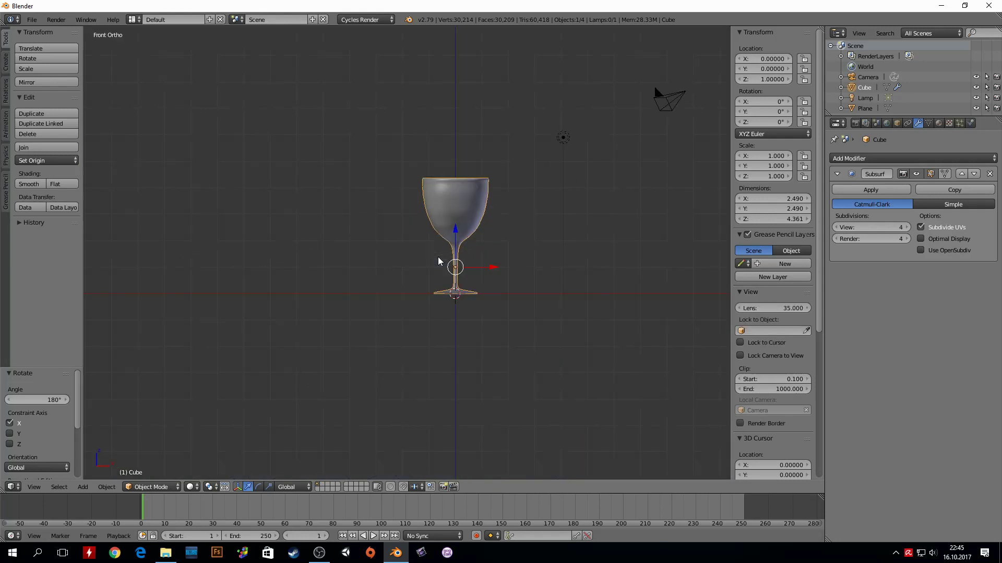
key(Tab)
key(z)
scroll(437, 257, up, 4)
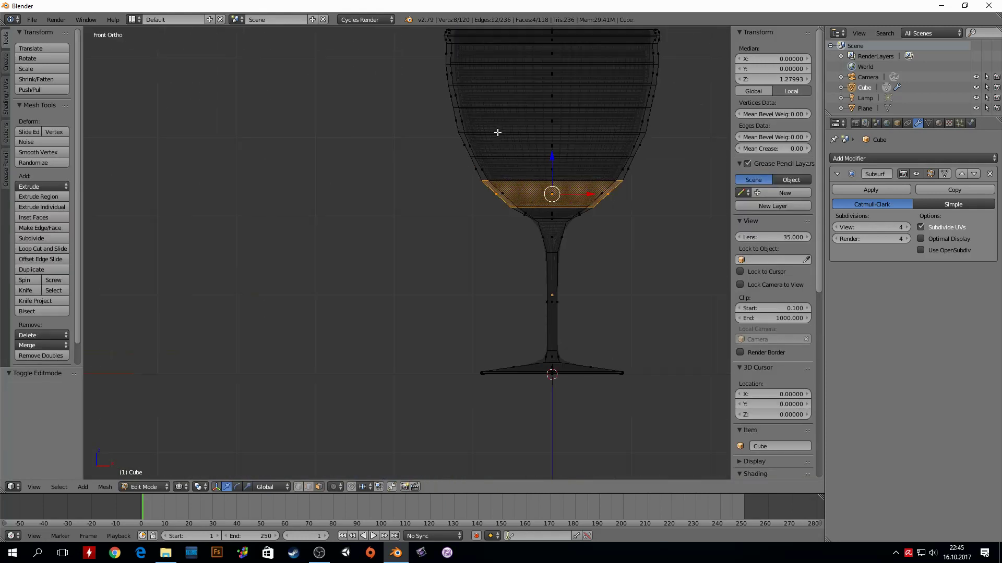
shift+middle_drag(517, 117, 295, 280)
scroll(259, 165, up, 2)
shift+middle_drag(260, 165, 544, 272)
scroll(248, 242, up, 3)
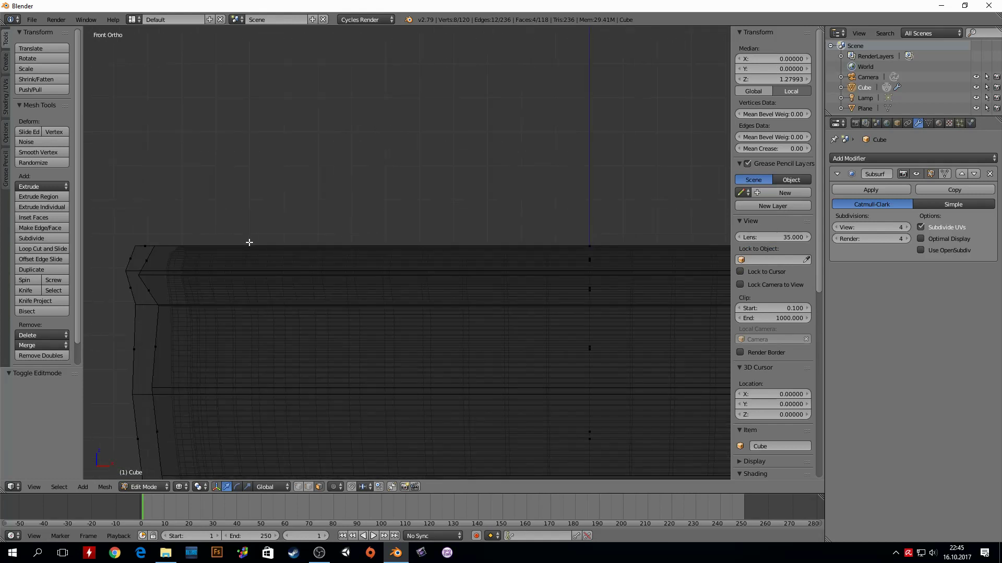
shift+middle_drag(249, 241, 315, 223)
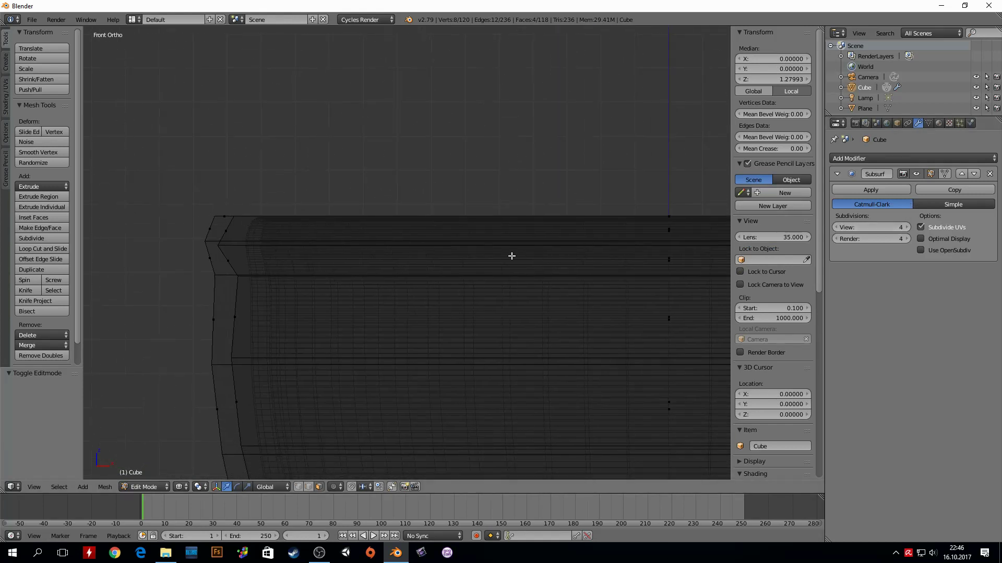
key(z)
Select the edge loop just below the rim and inspect it along the cup
mouse_move(279, 296)
middle_down()
mouse_move(277, 318)
mouse_move(273, 239)
middle_up()
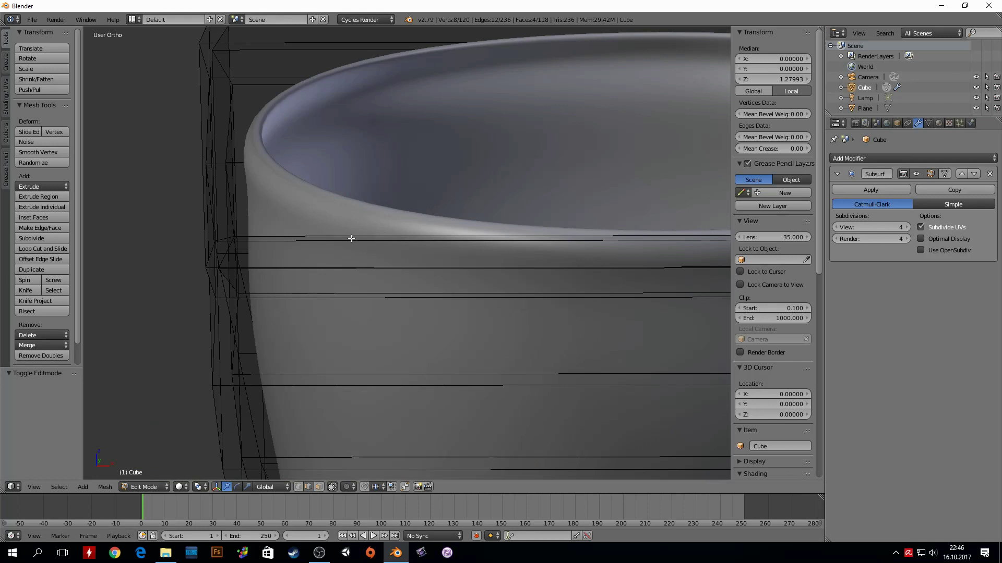
alt+click(374, 239)
key(KP_1)
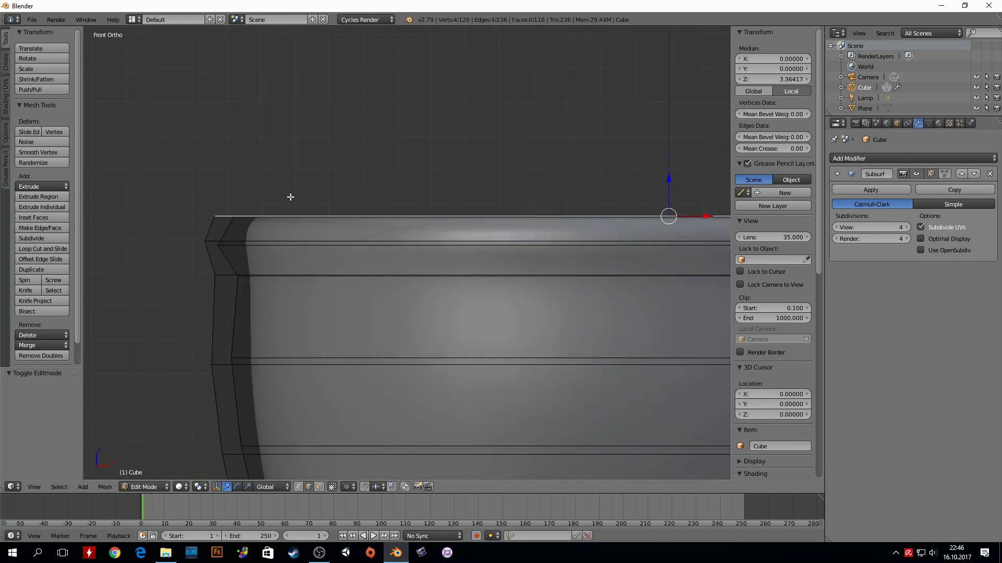
shift+middle_drag(497, 227, 393, 234)
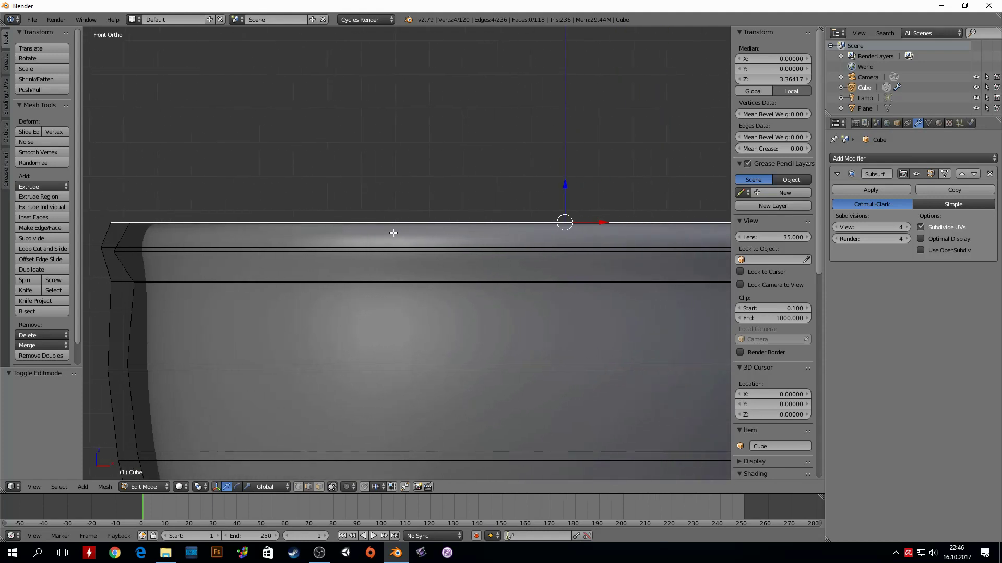
mouse_move(332, 226)
middle_down()
mouse_move(284, 224)
mouse_move(268, 231)
mouse_move(278, 244)
middle_up()
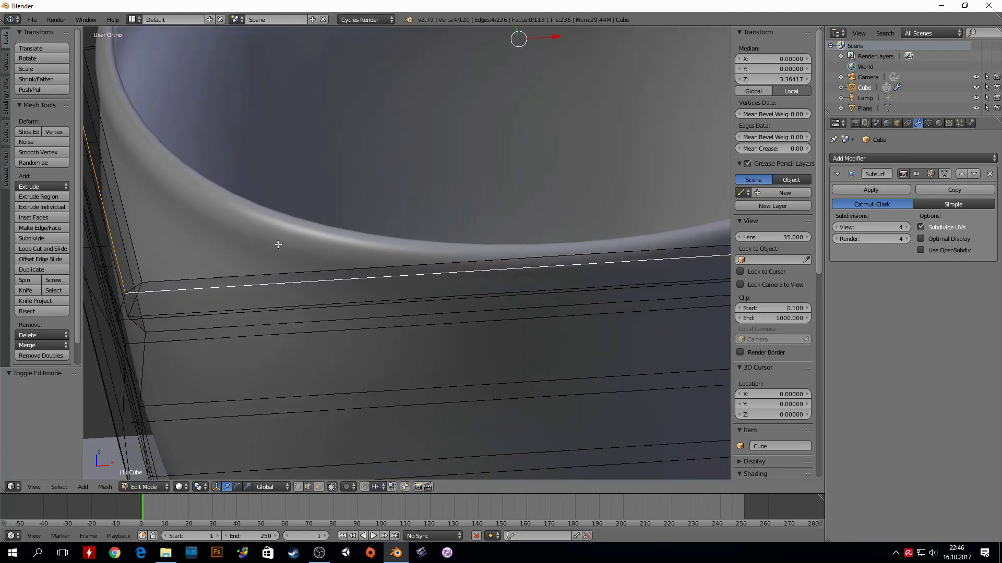
key(ctrl+r)
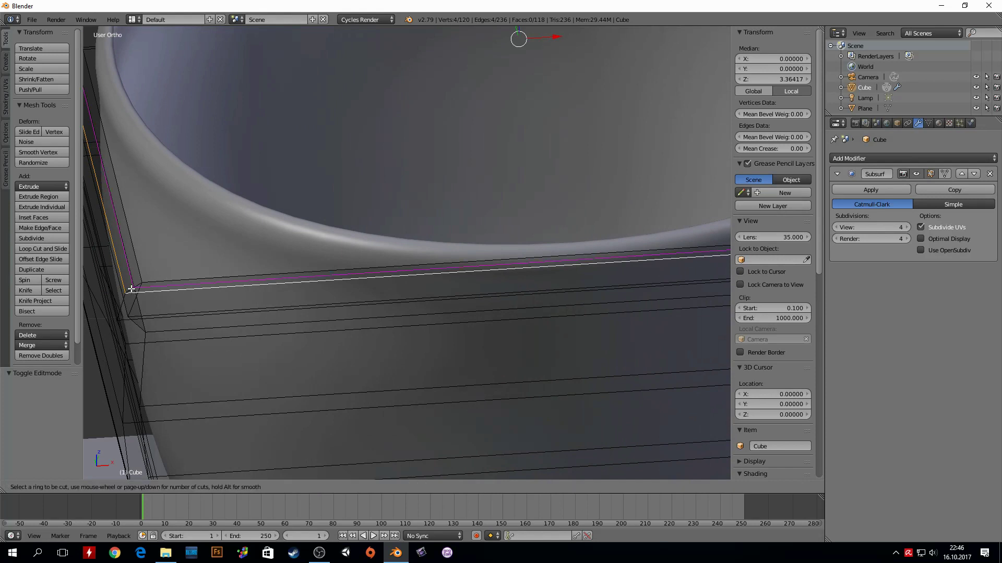
click(131, 289)
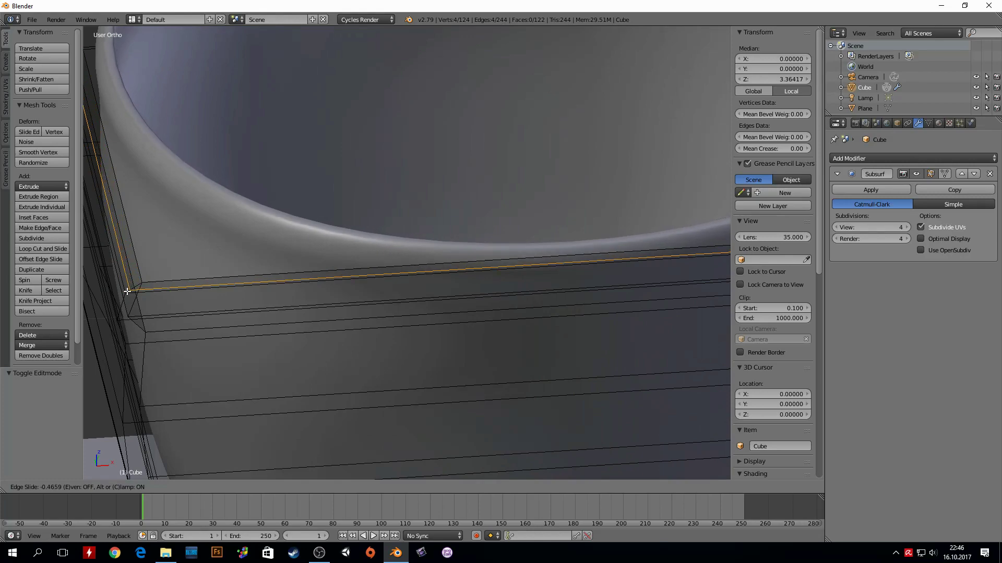
click(305, 194)
mouse_move(305, 194)
middle_down()
mouse_move(258, 223)
mouse_move(296, 197)
middle_up()
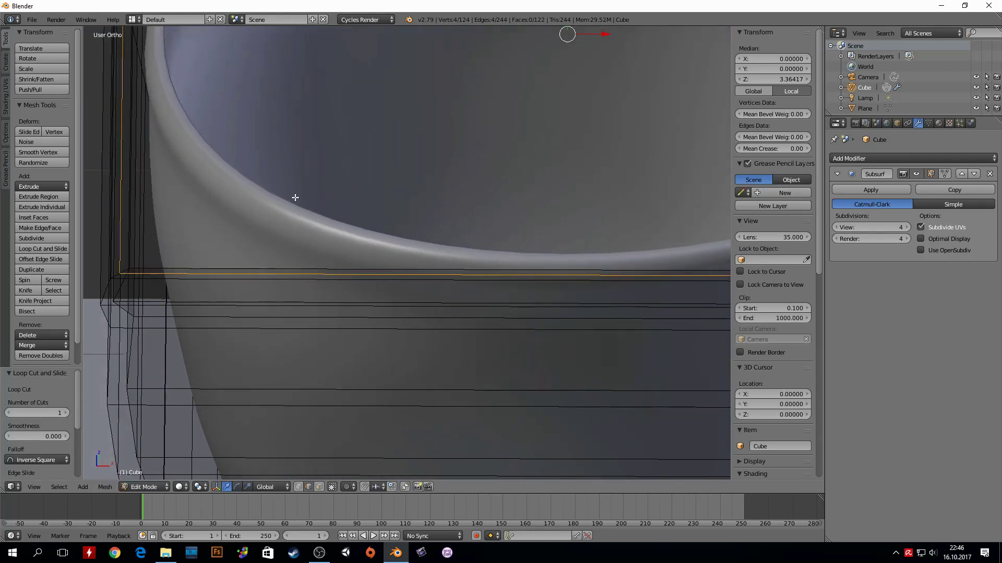
scroll(325, 231, down, 5)
scroll(423, 179, up, 5)
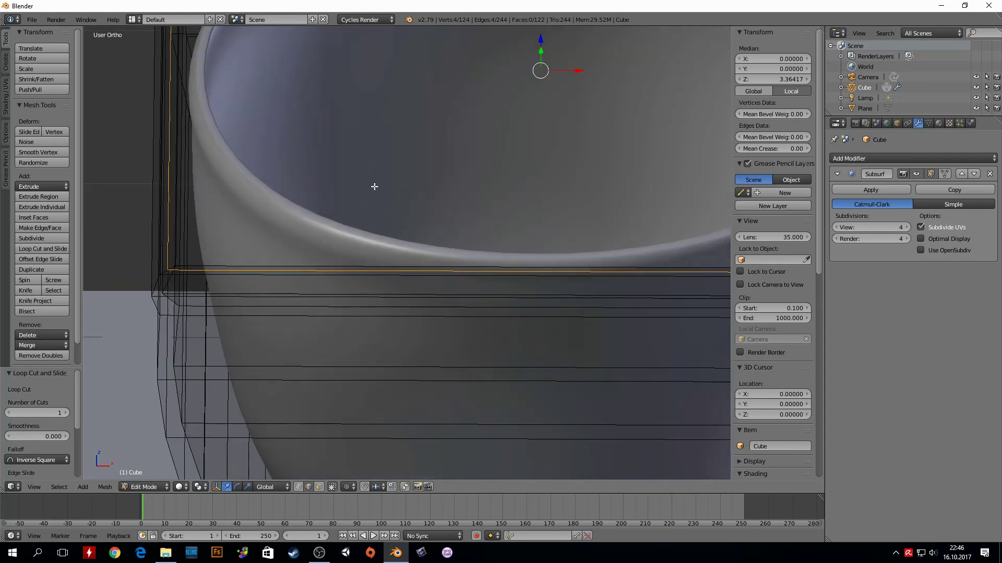
scroll(374, 186, down, 1)
alt+right_click(241, 286)
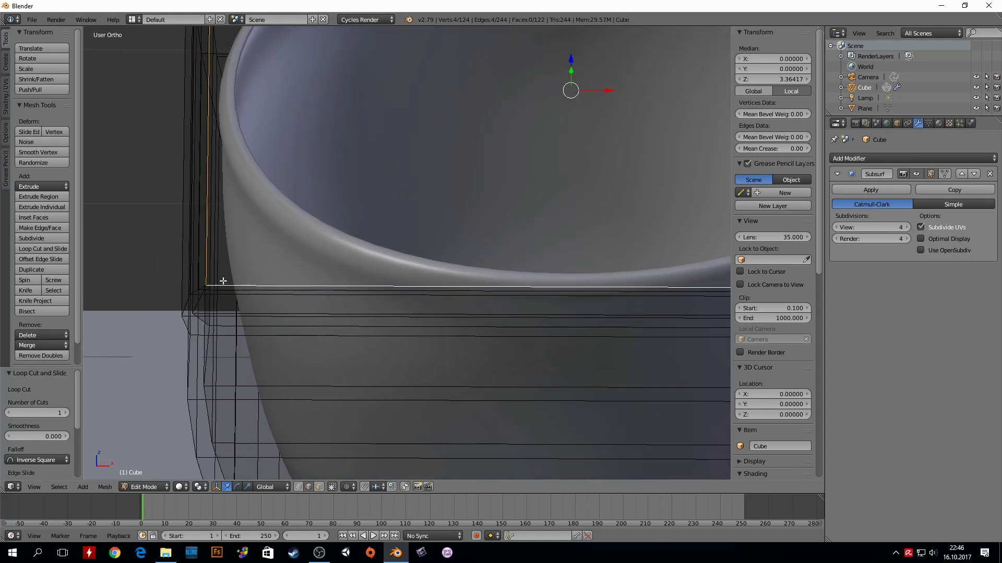
scroll(293, 283, down, 5)
scroll(293, 284, up, 4)
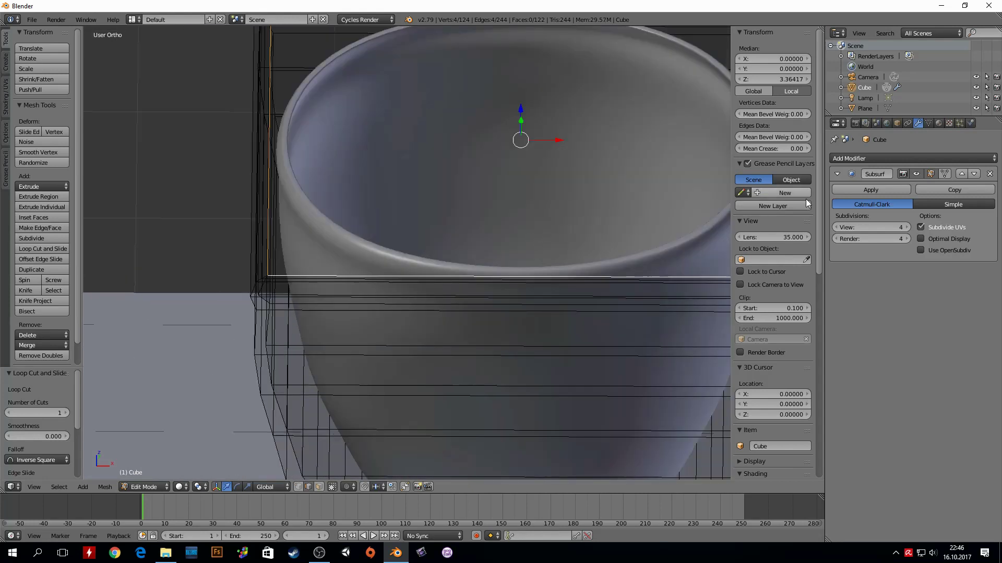
click(916, 173)
scroll(425, 206, down, 4)
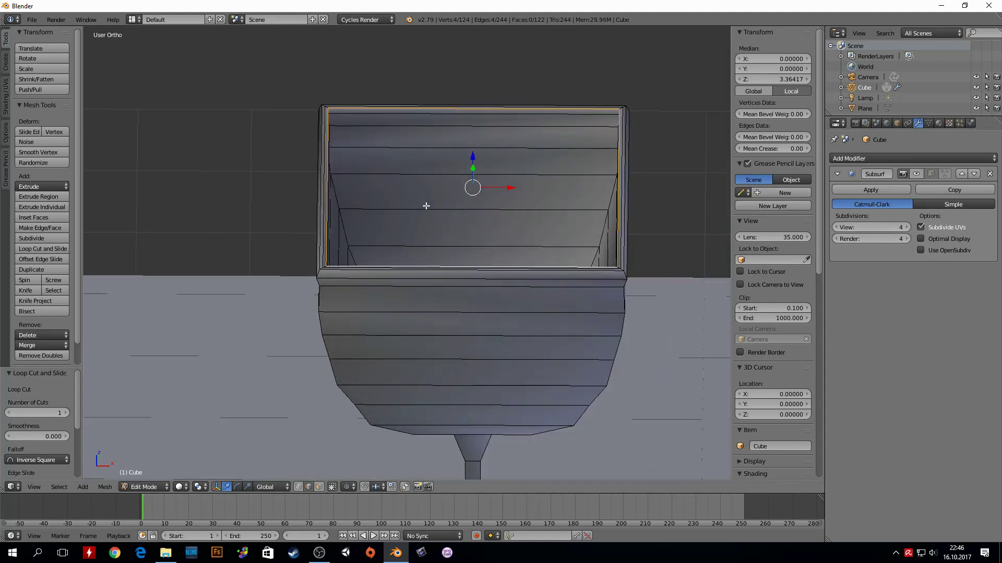
mouse_move(425, 206)
middle_down()
mouse_move(369, 206)
mouse_move(334, 269)
middle_up()
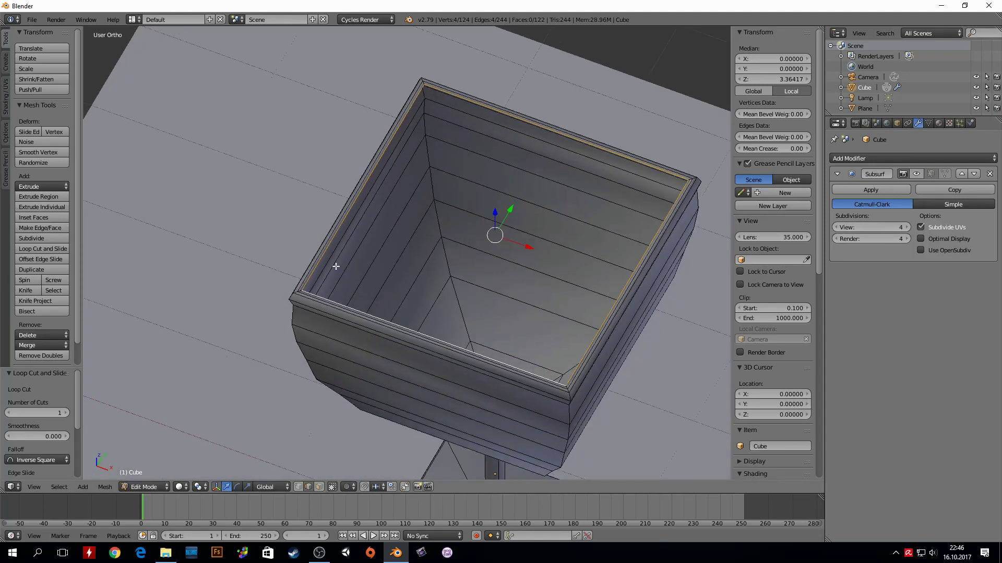
scroll(385, 235, up, 4)
scroll(313, 230, up, 2)
scroll(313, 229, up, 2)
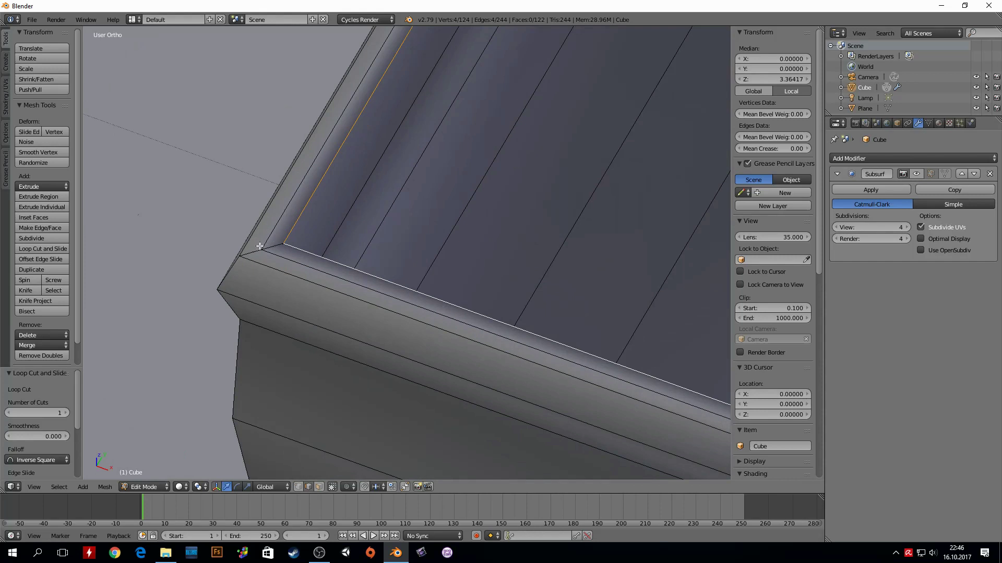
middle_drag(259, 246, 290, 194)
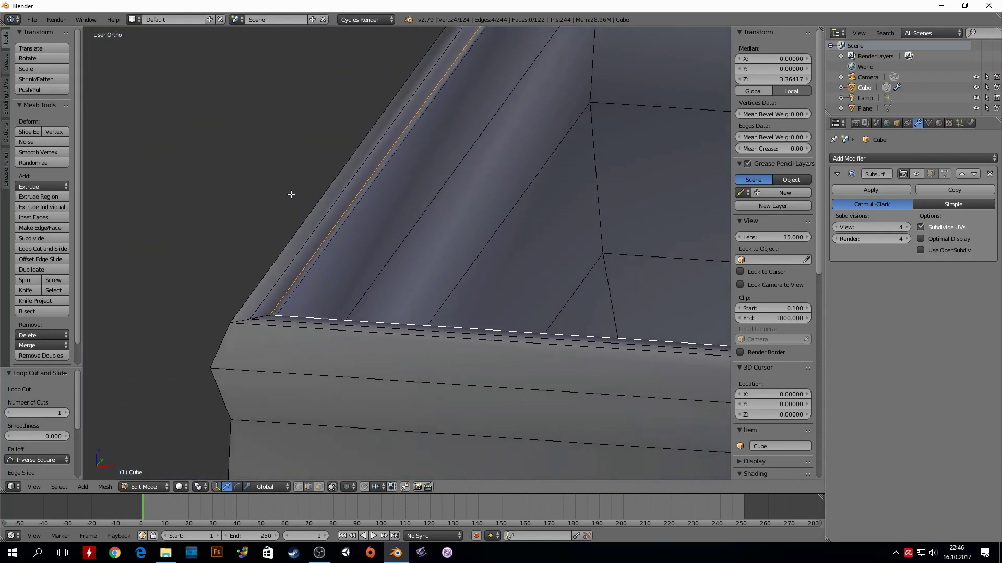
alt+click(264, 299)
key(g)
key(z)
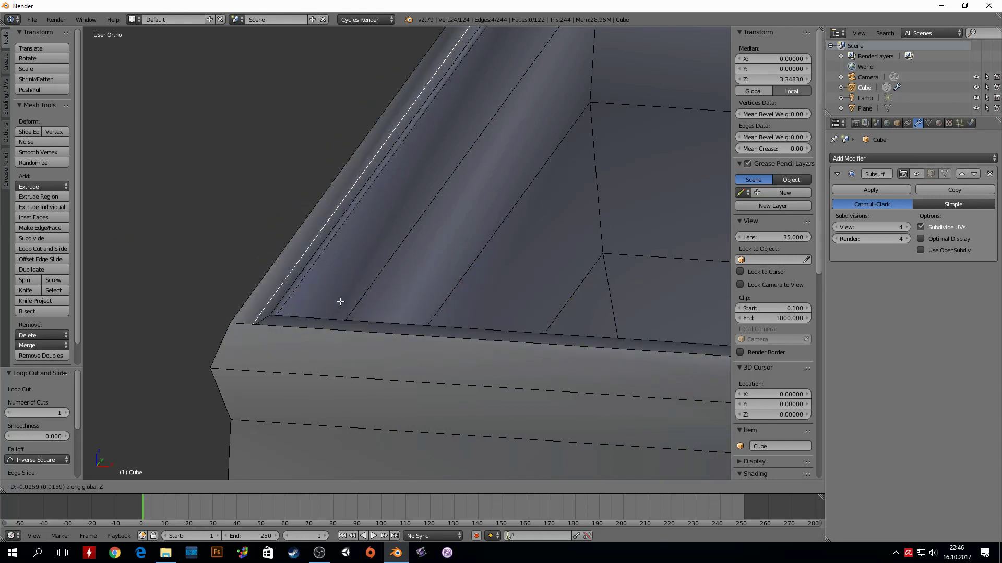
right_click(335, 294)
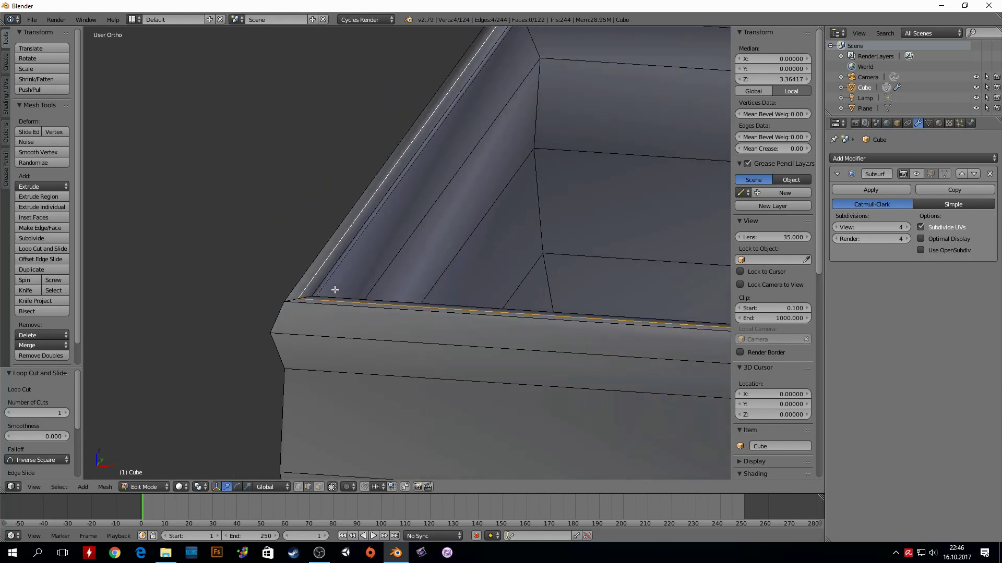
click(930, 173)
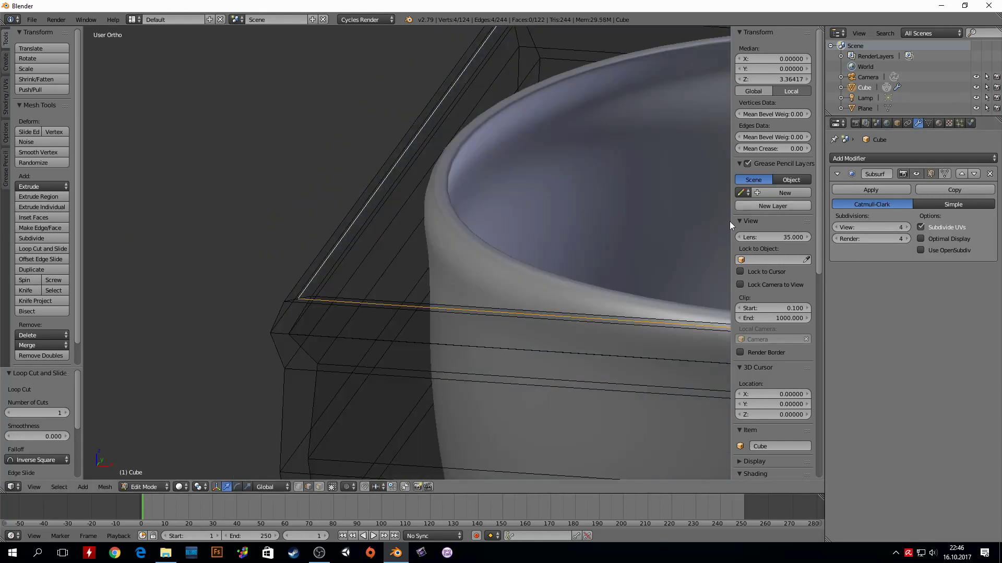
scroll(546, 147, down, 2)
Orbit around the glass bowl to inspect the edited cage from several angles
scroll(546, 147, down, 4)
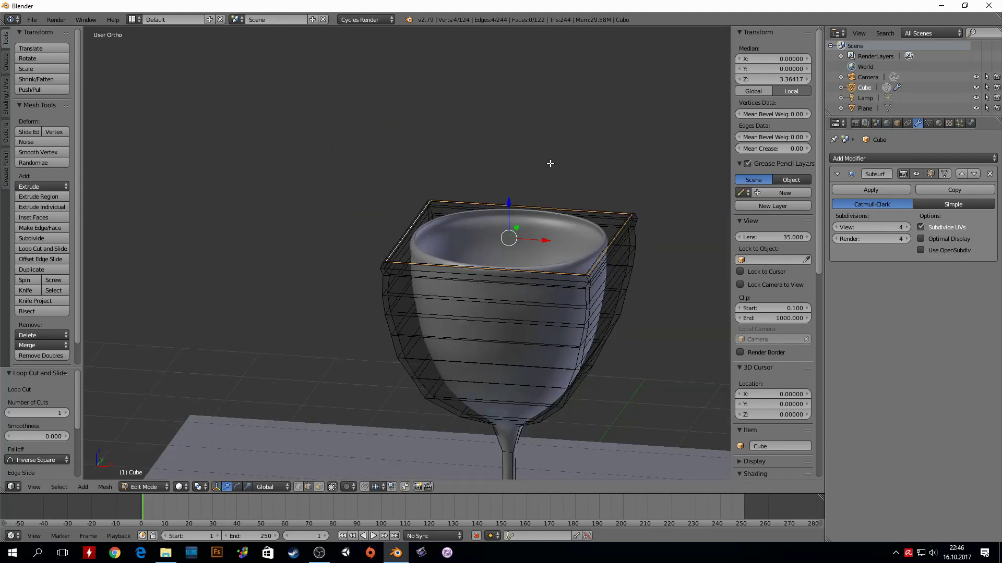
middle_drag(548, 180, 581, 183)
scroll(537, 172, up, 1)
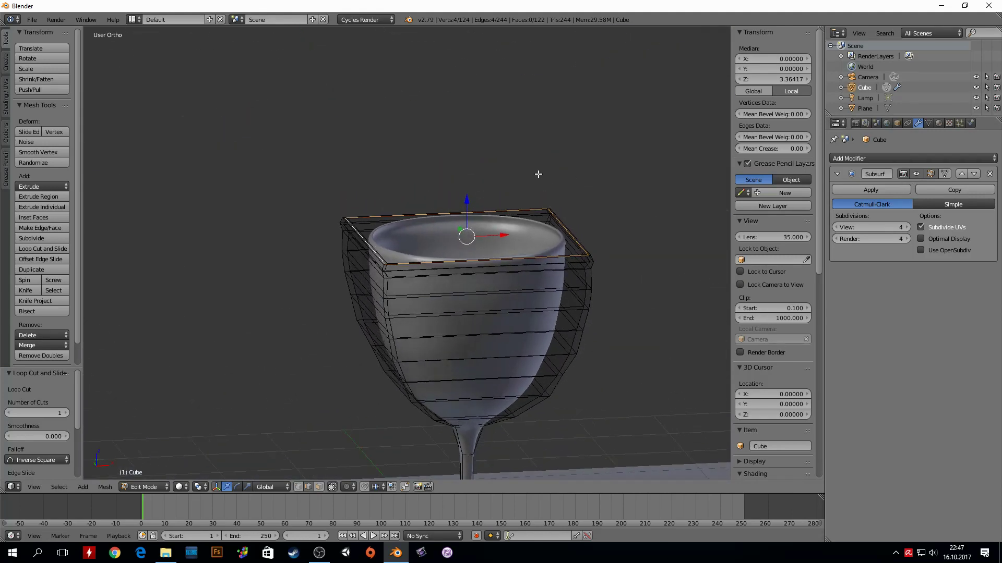
scroll(511, 177, up, 5)
mouse_move(511, 178)
middle_down()
mouse_move(306, 289)
mouse_move(342, 255)
middle_up()
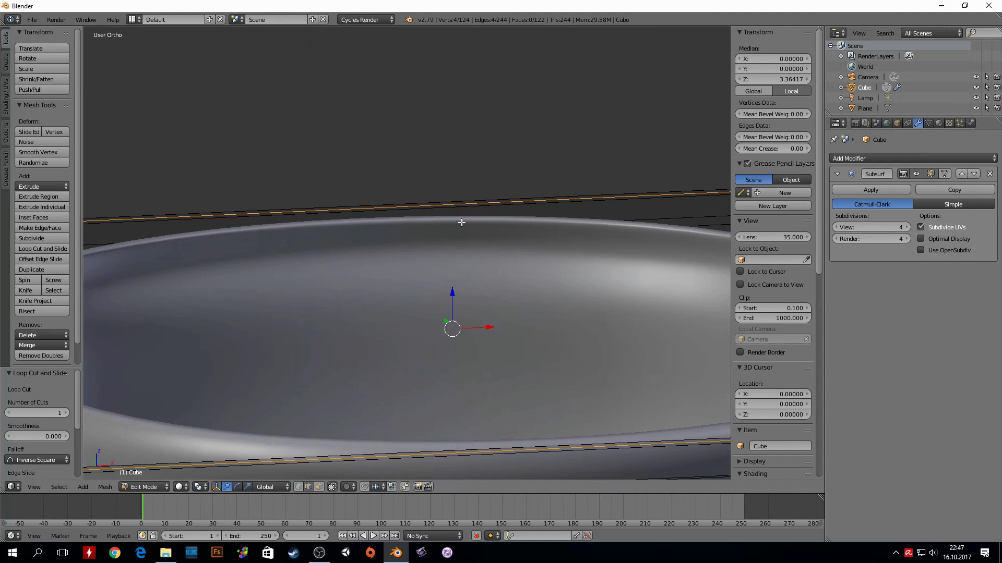
mouse_move(579, 239)
middle_down()
mouse_move(689, 241)
mouse_move(548, 243)
middle_up()
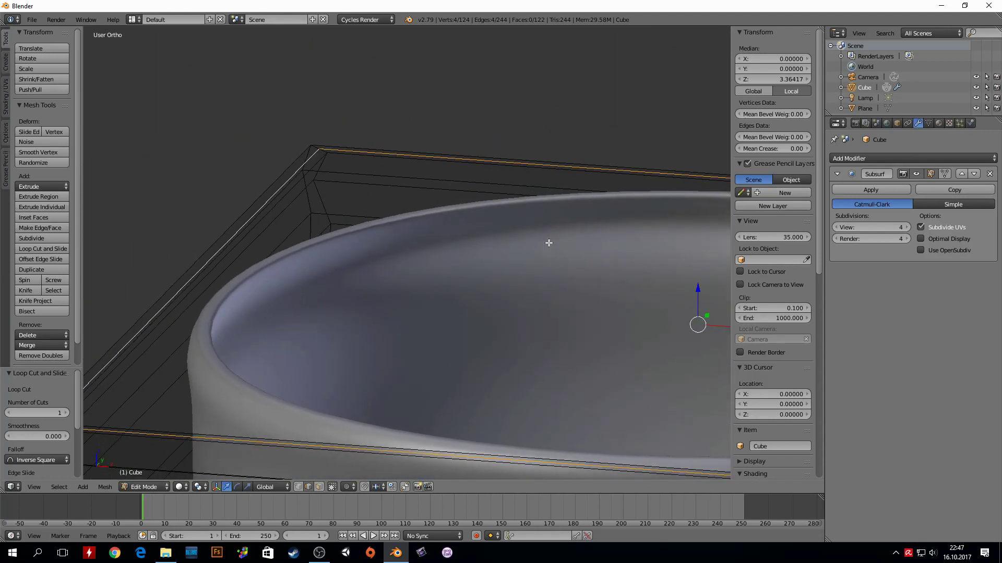
scroll(548, 242, down, 8)
scroll(516, 281, down, 3)
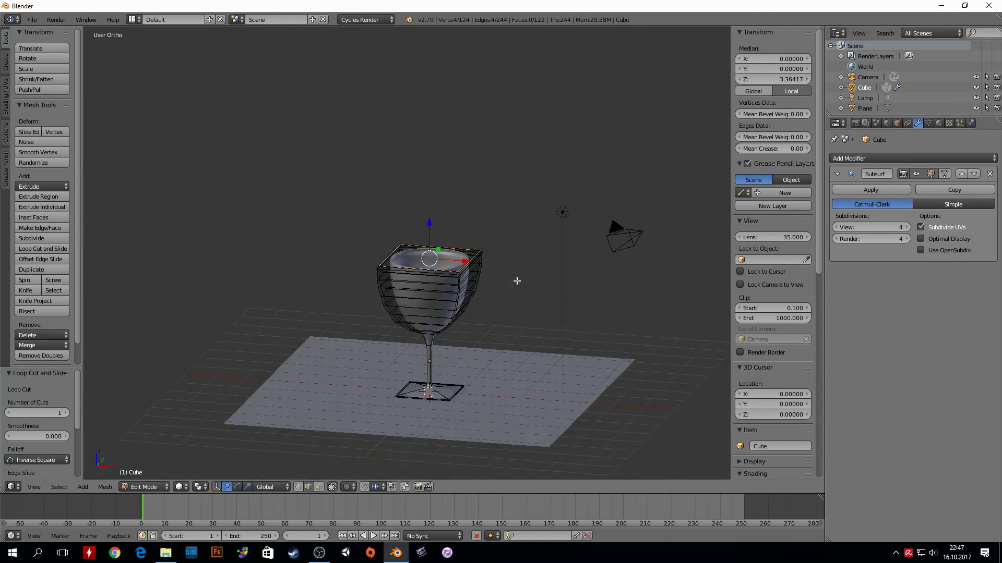
Switch to perspective, return to Object Mode and look through the scene camera
key(KP_5)
key(Tab)
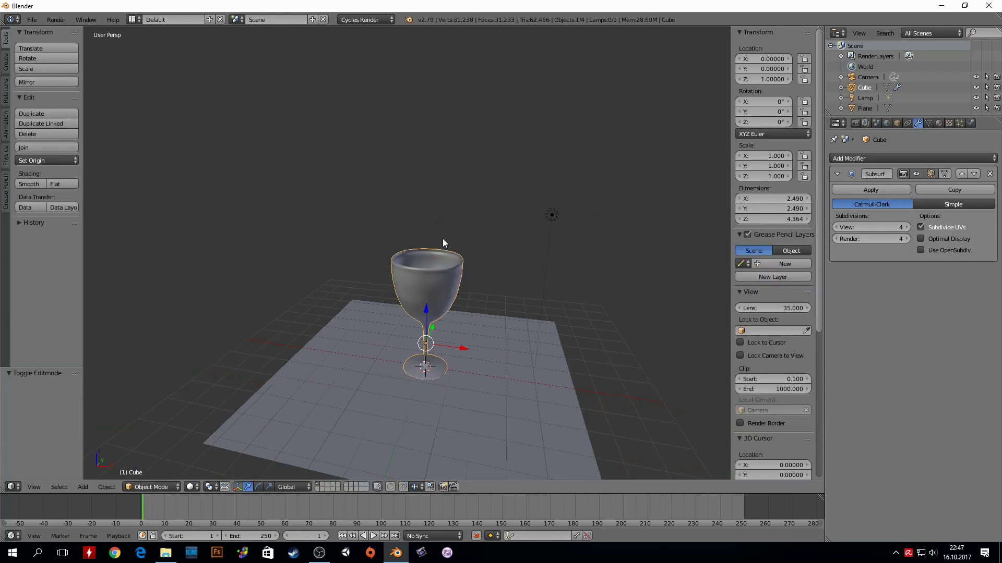
middle_drag(442, 239, 410, 275)
key(KP_0)
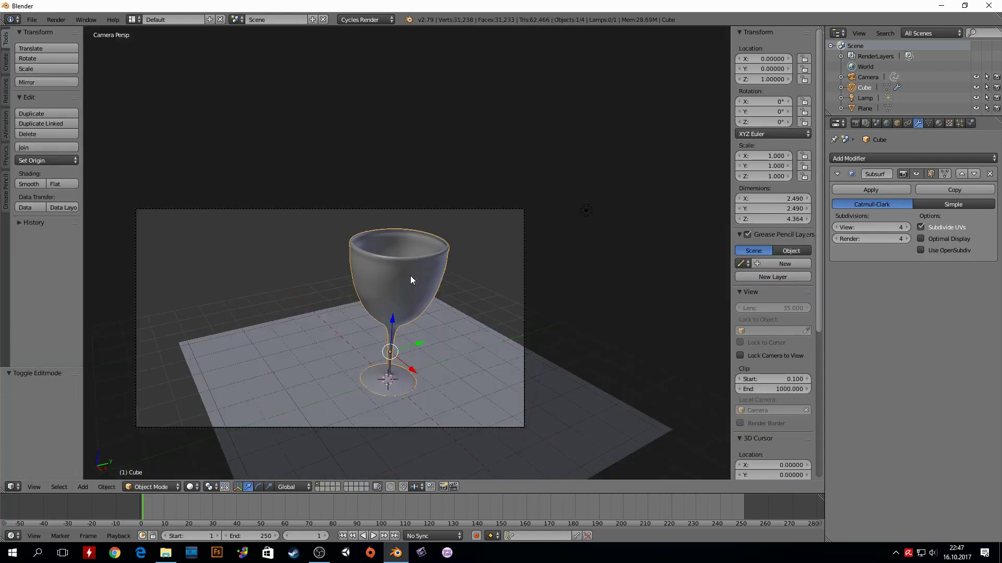
Stretch the ground plane much longer along the Y axis
scroll(347, 315, up, 3)
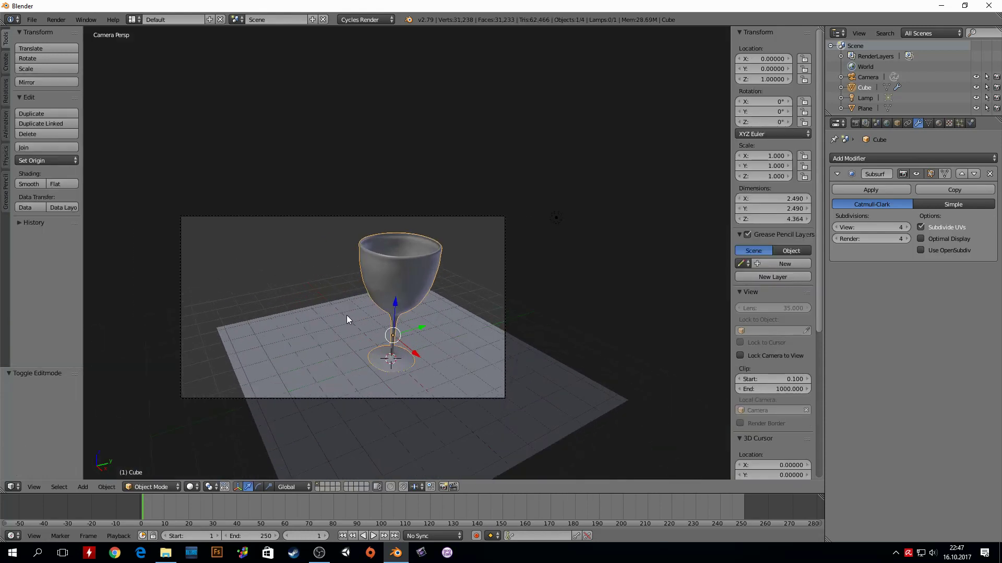
shift+middle_drag(346, 315, 429, 233)
right_click(406, 327)
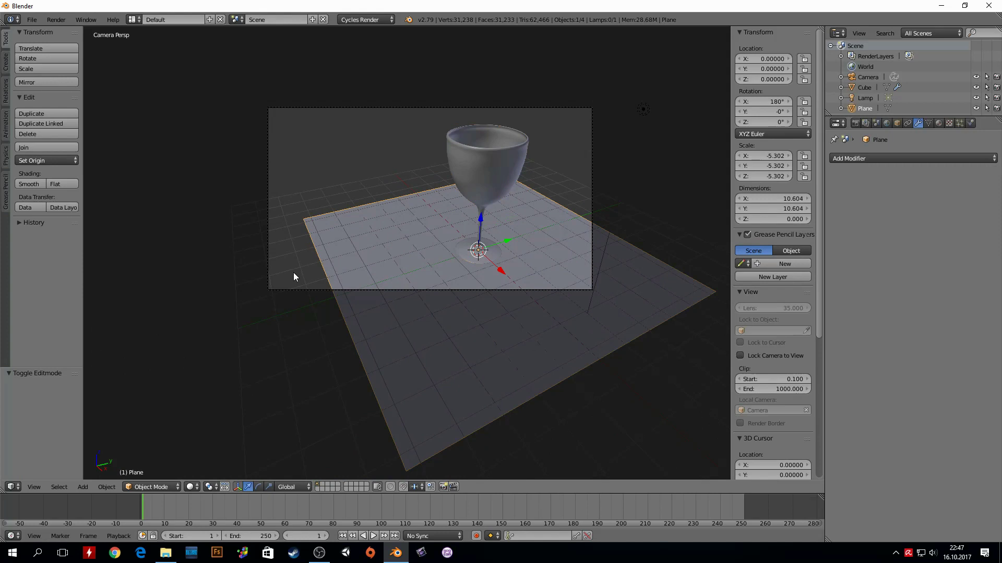
key(s)
key(y)
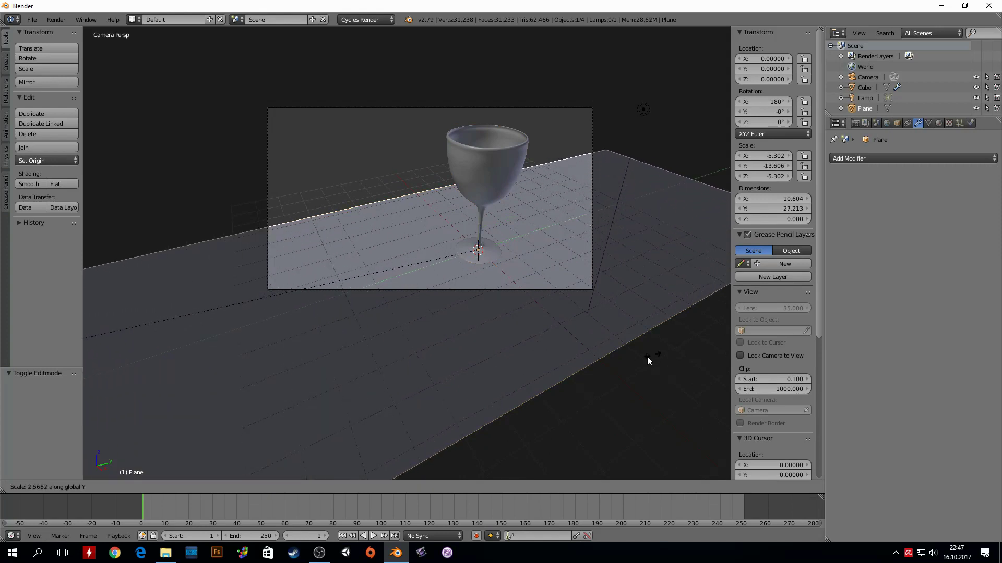
click(465, 389)
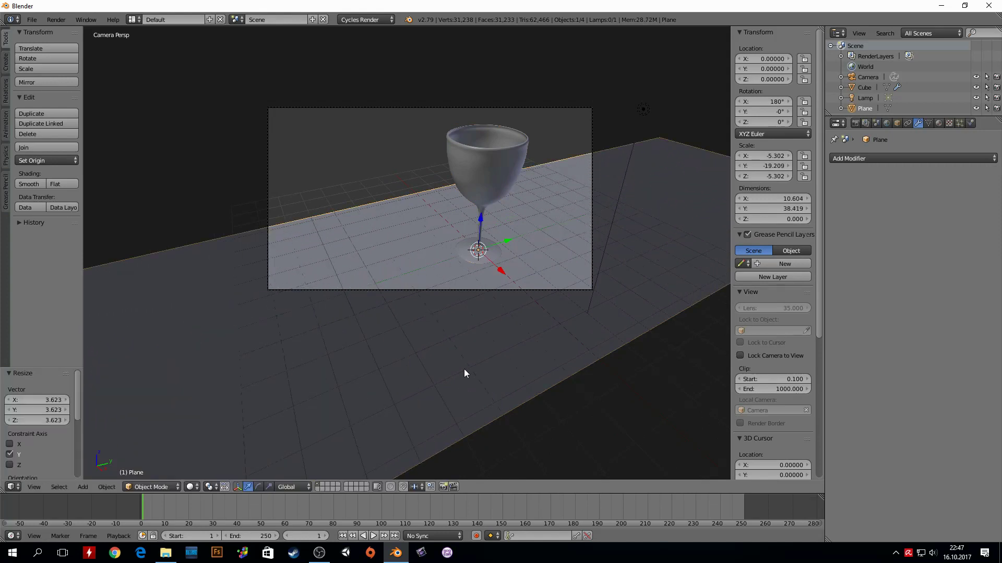
Move the wine glass to X 0.44669, Y 0.46772
right_click(483, 176)
key(g)
key(x)
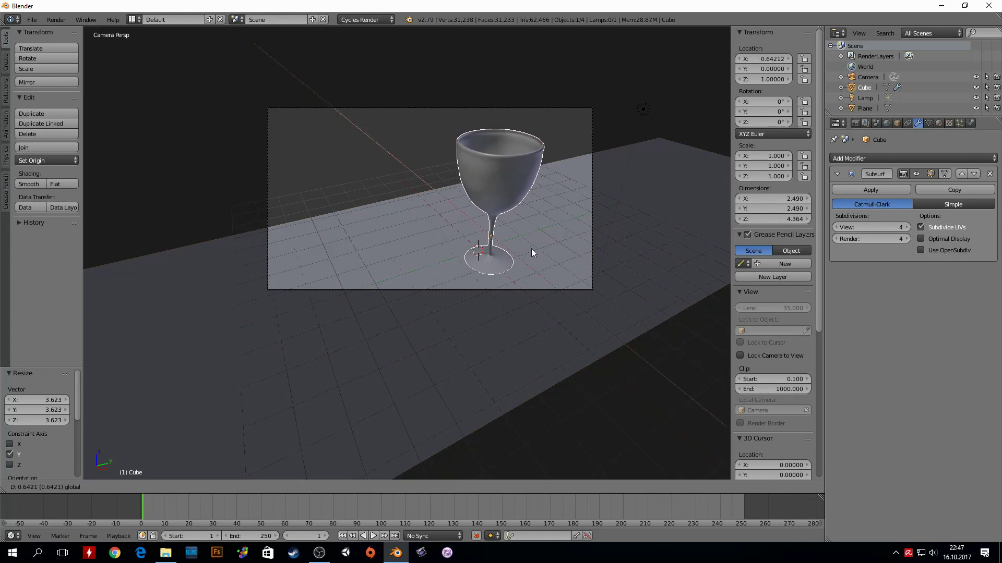
click(518, 244)
key(g)
key(y)
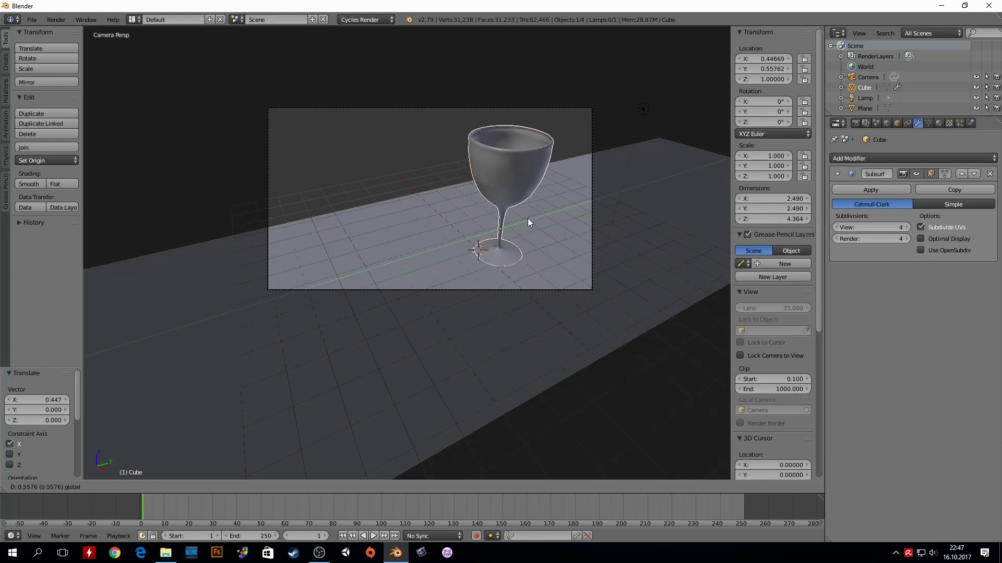
click(555, 223)
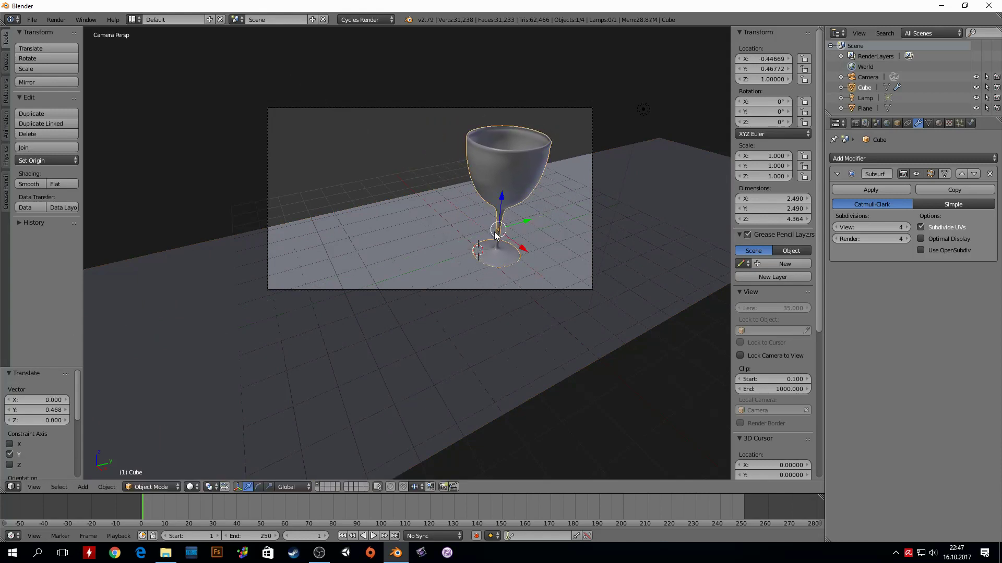
Leave viewport shading unchanged and orbit out of the camera view
click(192, 486)
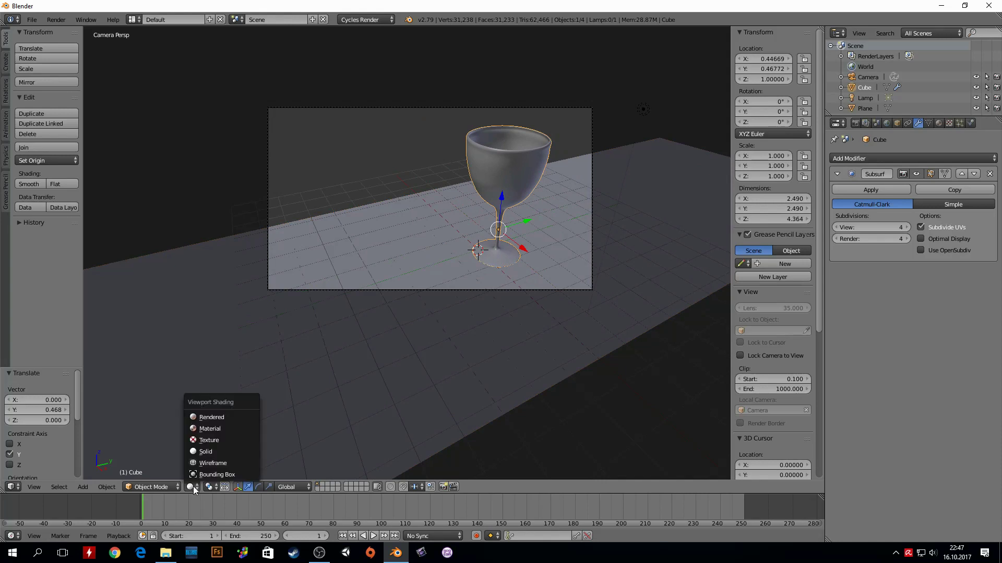
click(191, 489)
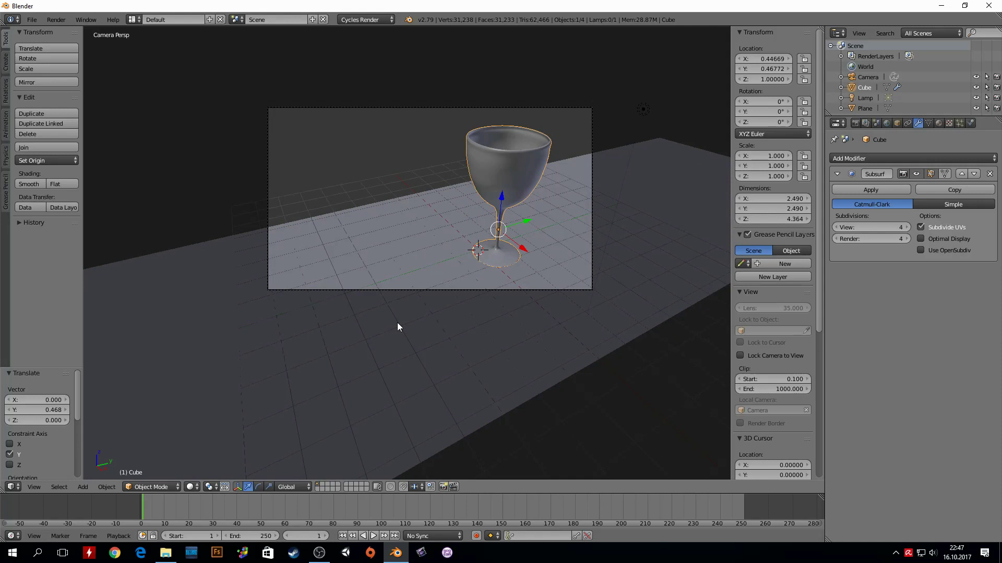
mouse_move(610, 230)
middle_down()
mouse_move(517, 268)
mouse_move(564, 249)
mouse_move(515, 317)
middle_up()
Add a plane, move it to the far end along Y and stand it upright at 90° about X
key(shift+a)
mouse_move(399, 351)
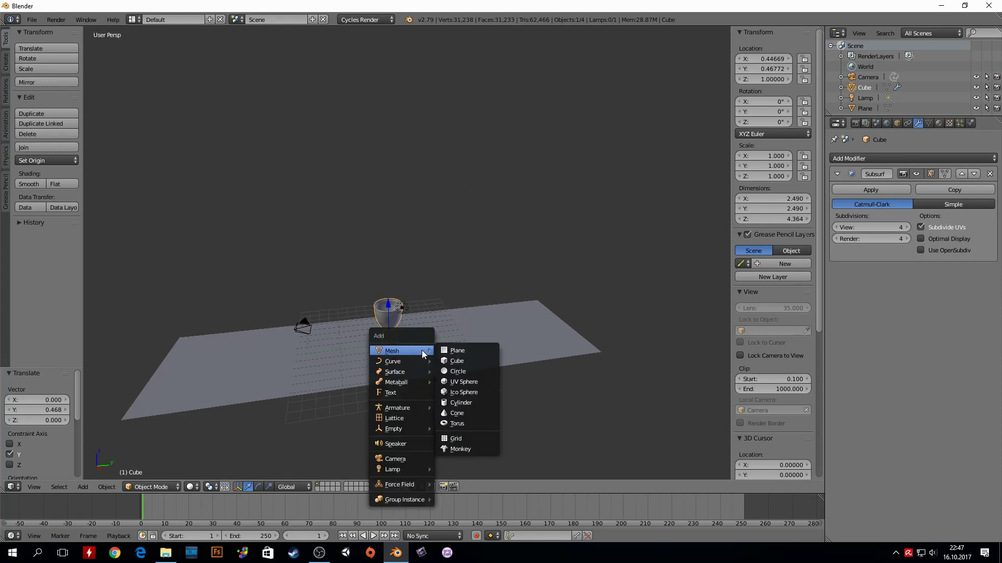
click(457, 351)
drag(402, 345, 523, 338)
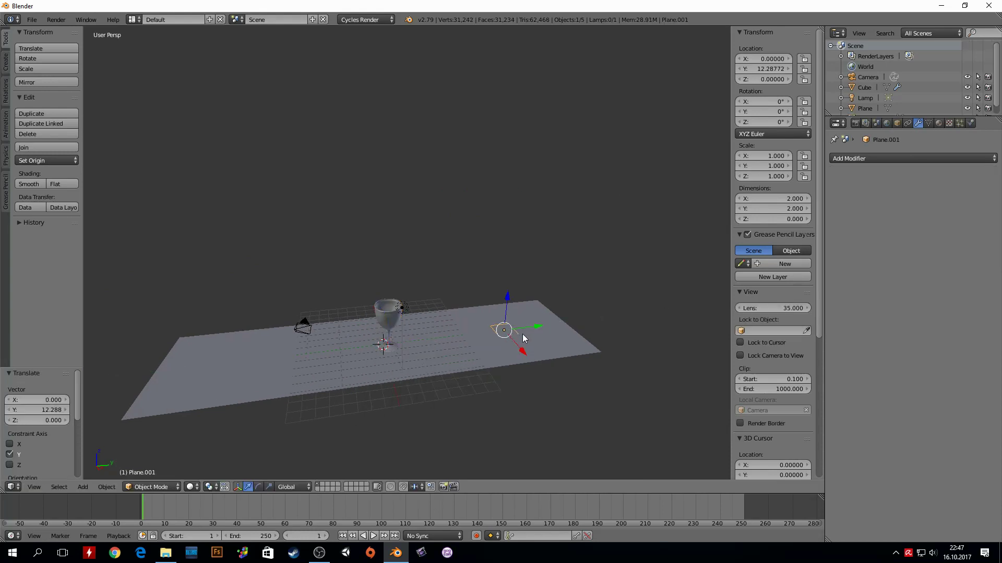
text(rx)
text(90)
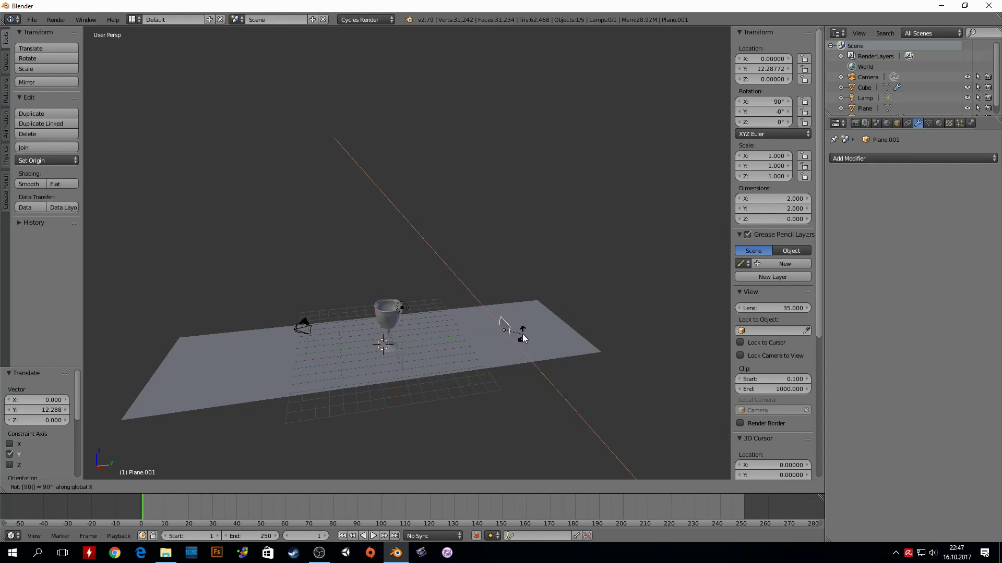
key(Return)
scroll(494, 346, up, 2)
scroll(542, 378, up, 2)
mouse_move(543, 379)
middle_down()
mouse_move(421, 229)
mouse_move(495, 237)
middle_up()
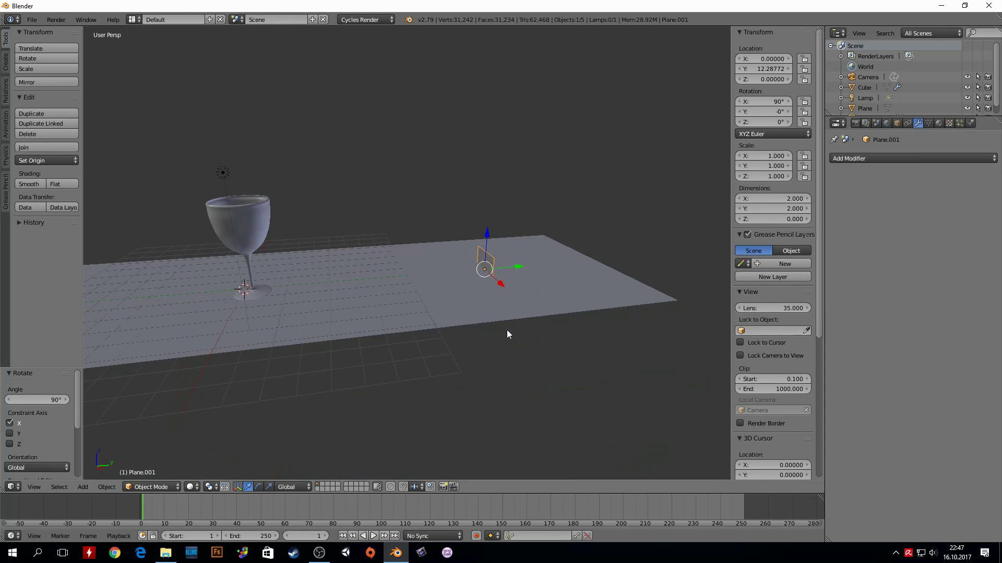
Scale the backdrop plane to 7.367, raise it to Z 3.5536, and check it through the camera
key(s)
click(102, 71)
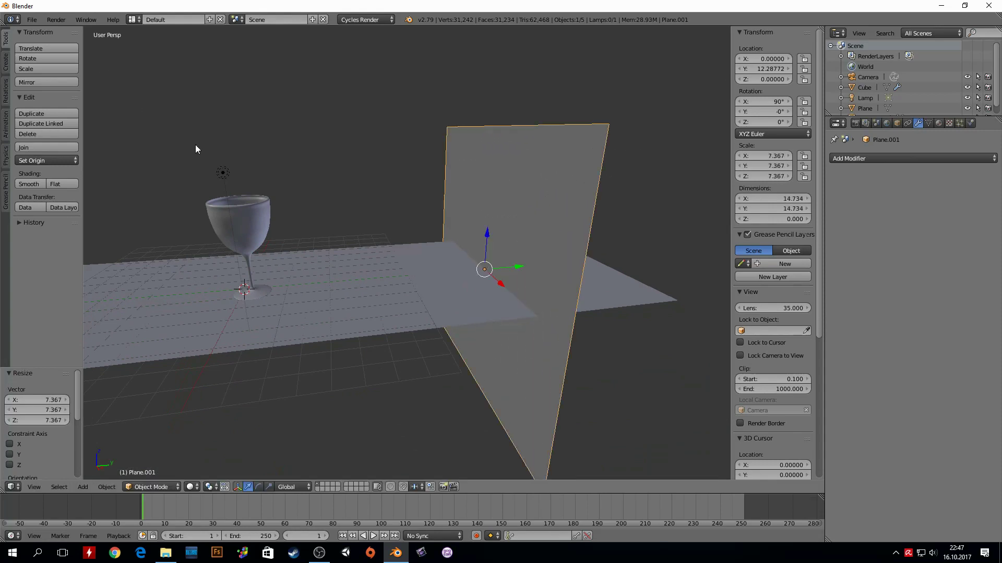
mouse_move(488, 251)
mouse_down()
mouse_move(474, 168)
mouse_move(470, 181)
mouse_up()
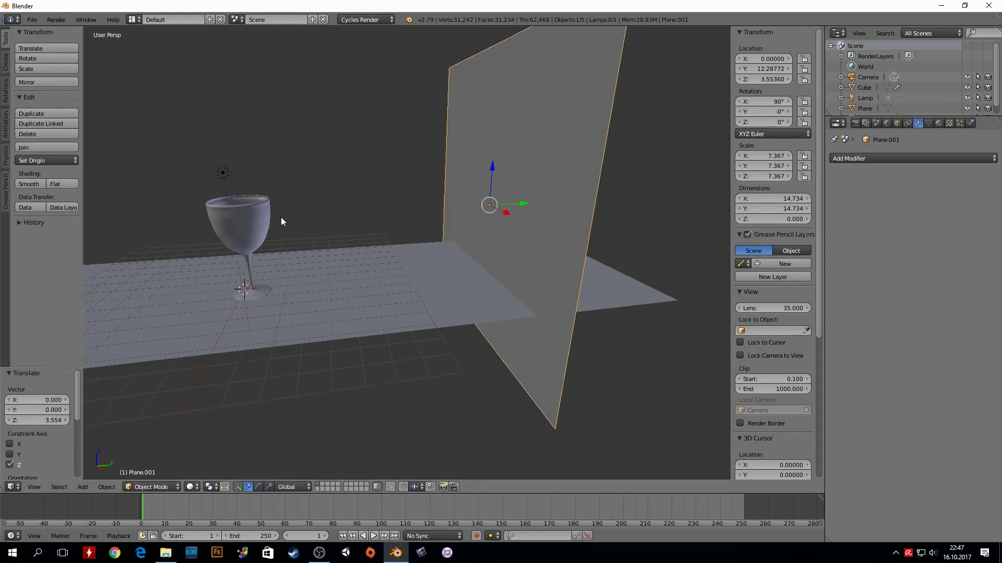
middle_drag(280, 217, 308, 215)
key(KP_0)
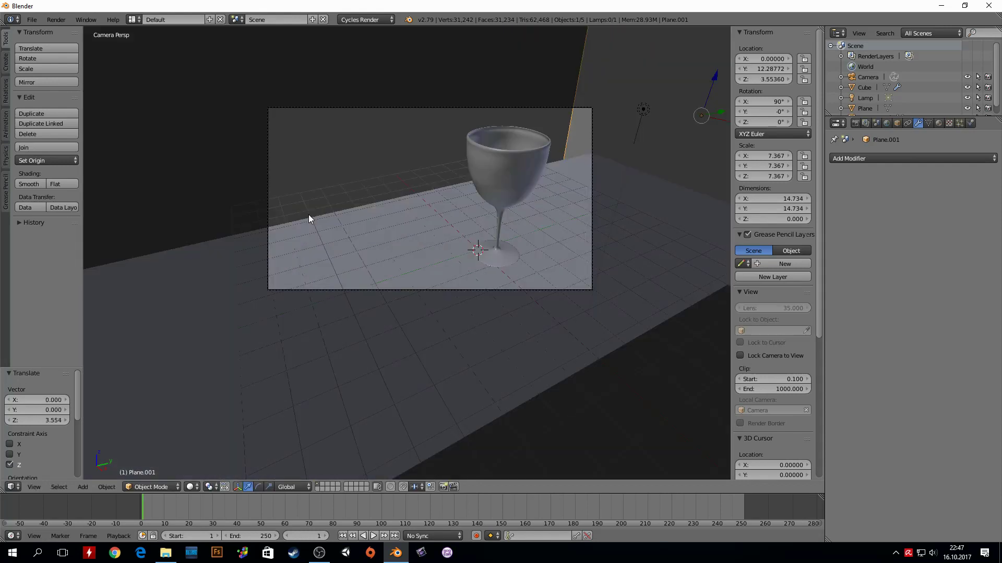
scroll(489, 197, down, 3)
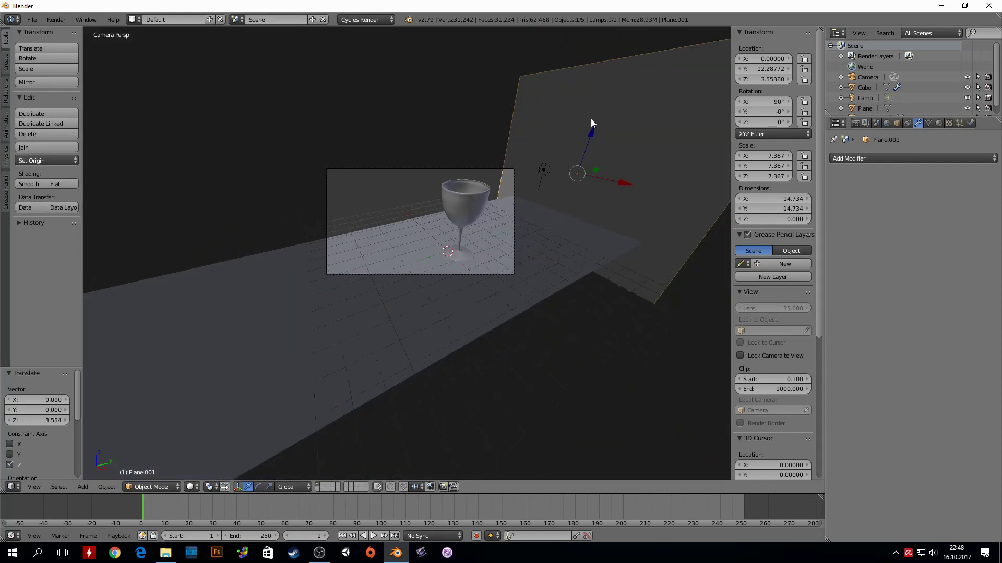
scroll(526, 185, up, 3)
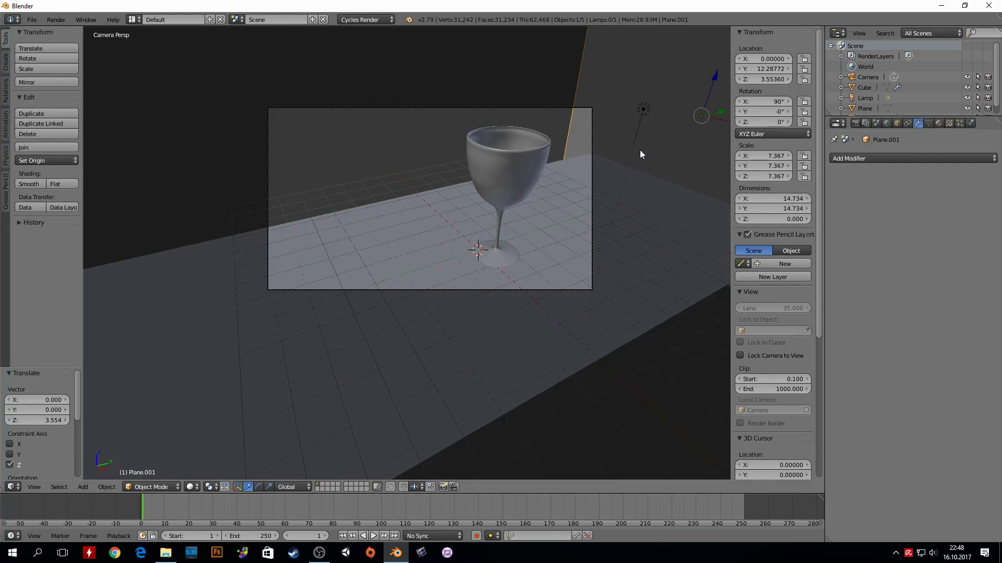
Delete the Lamp object from the scene
right_click(643, 111)
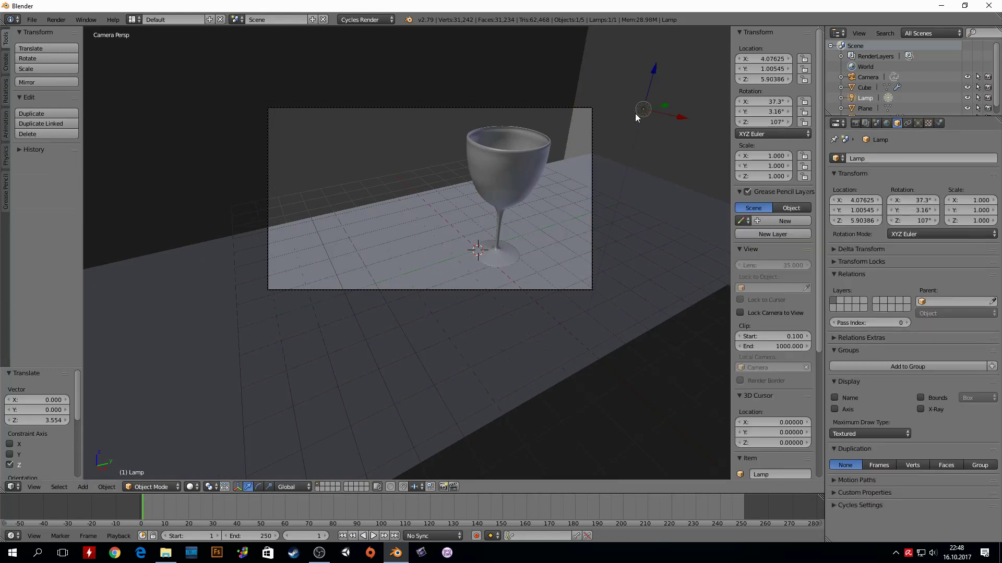
key(x)
click(651, 109)
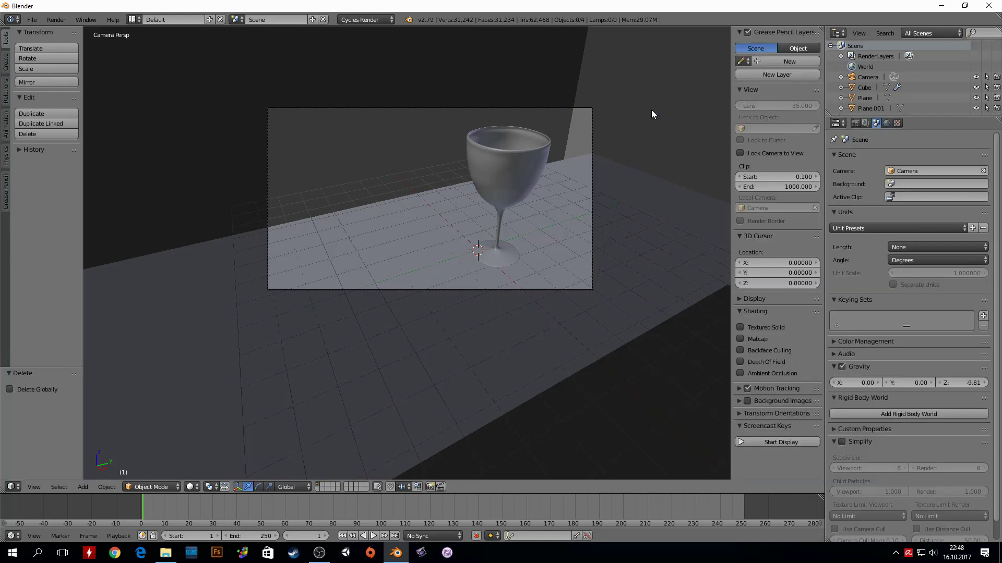
Switch viewport shading to Rendered and select the upright back plane
click(189, 487)
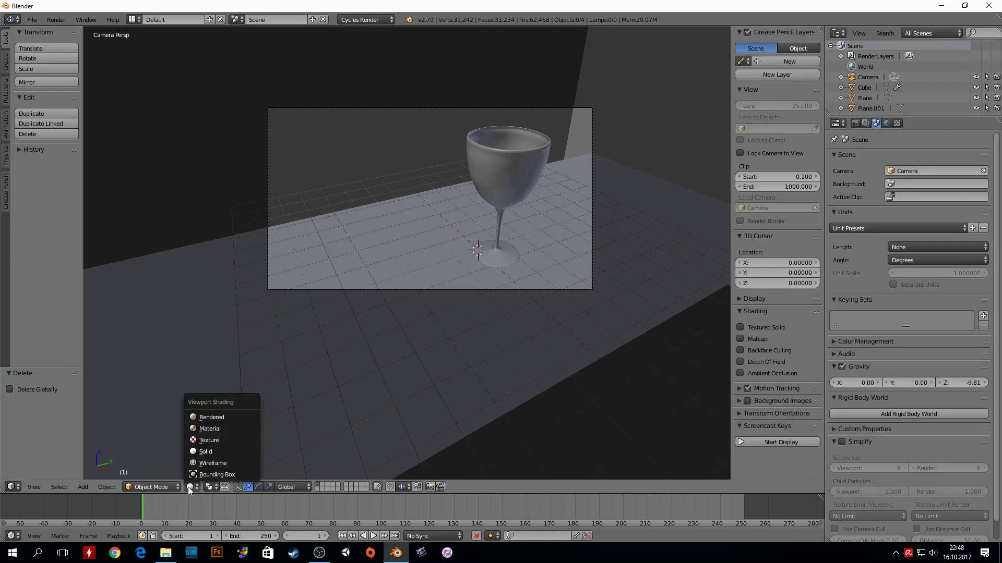
click(214, 417)
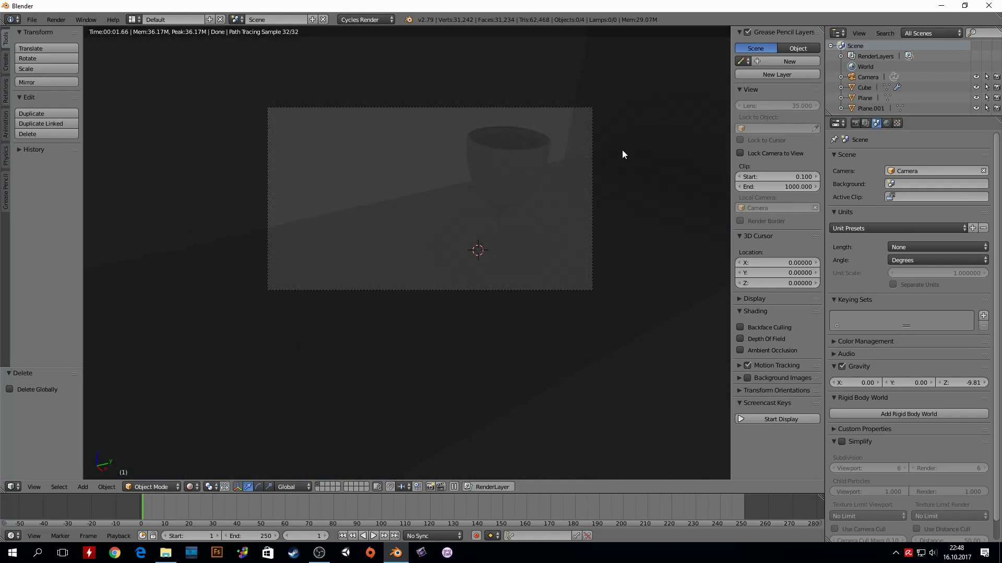
right_click(658, 95)
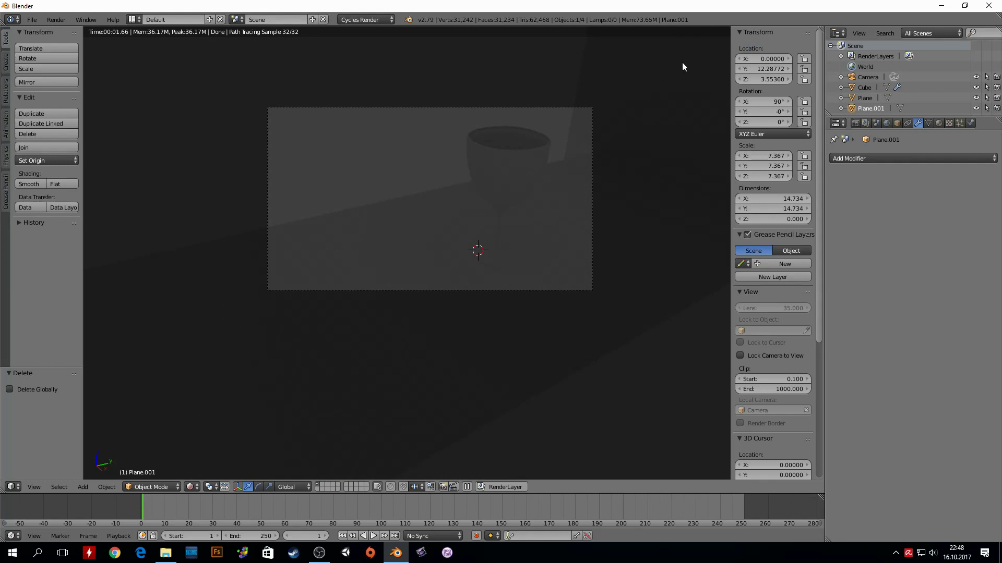
Give the back plane a new material named 'Isik'
click(938, 123)
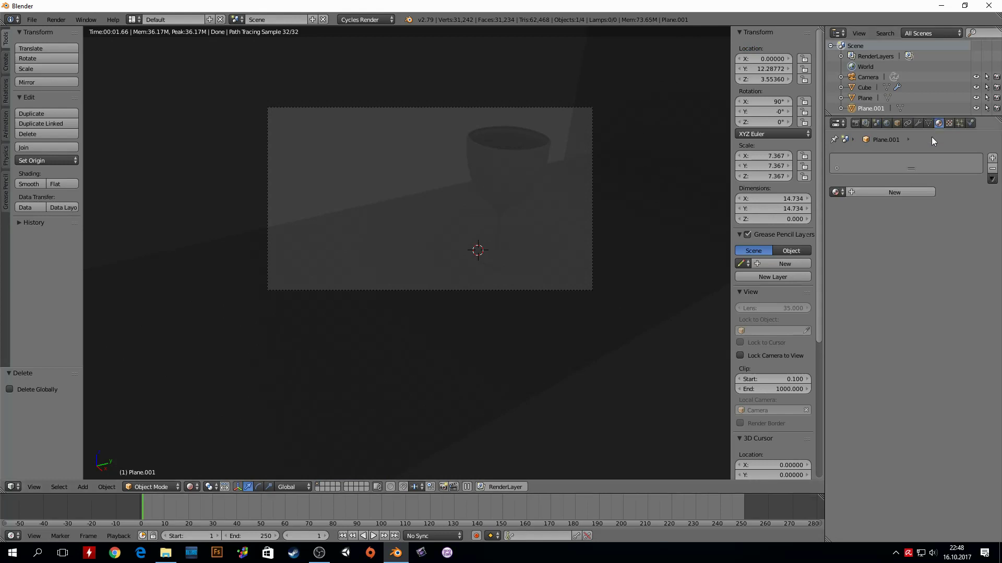
click(884, 189)
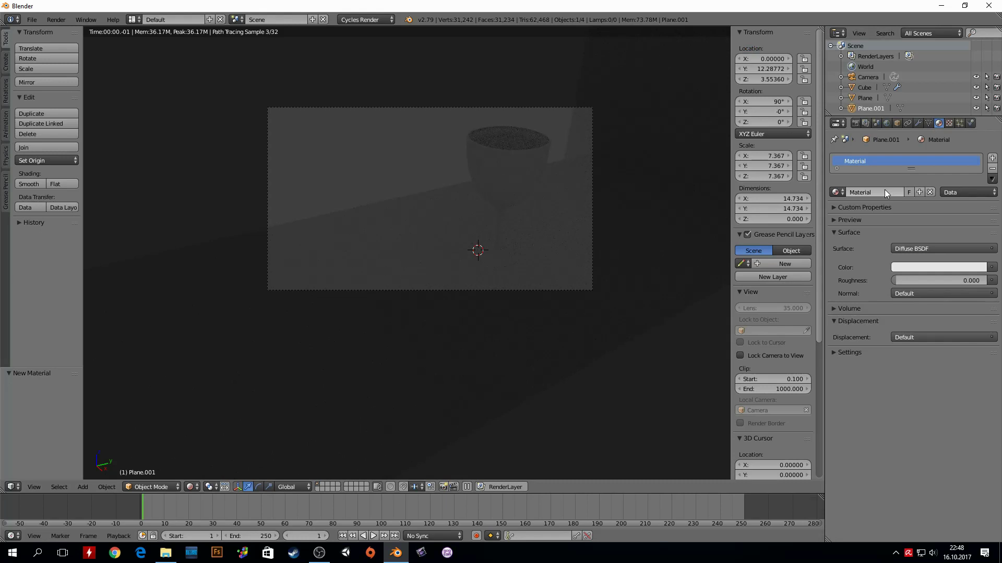
double_click(876, 161)
key(BackSpace)
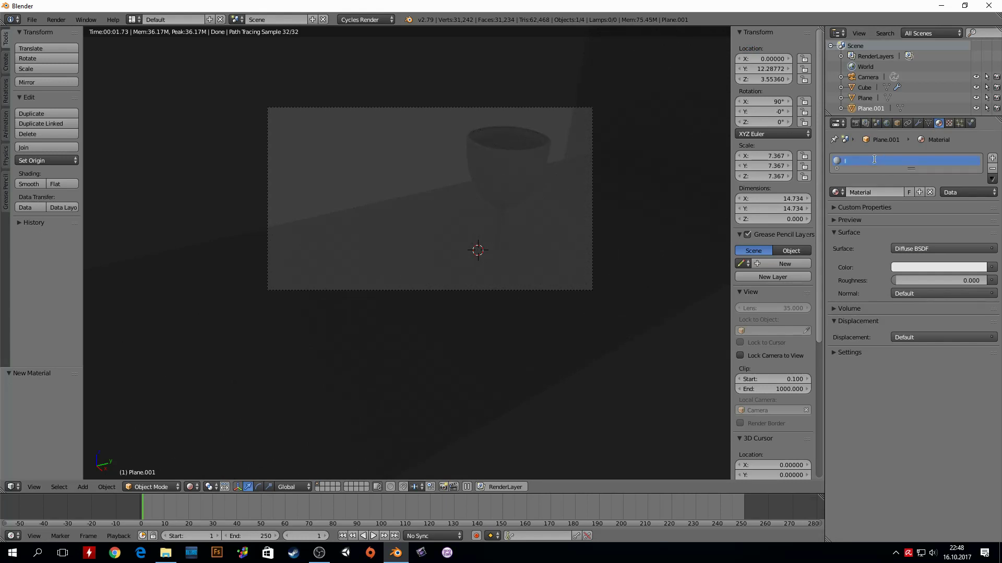
text(tsik)
key(Return)
Set the Isik surface to Emission with strength 5, then raise it to 8
click(912, 249)
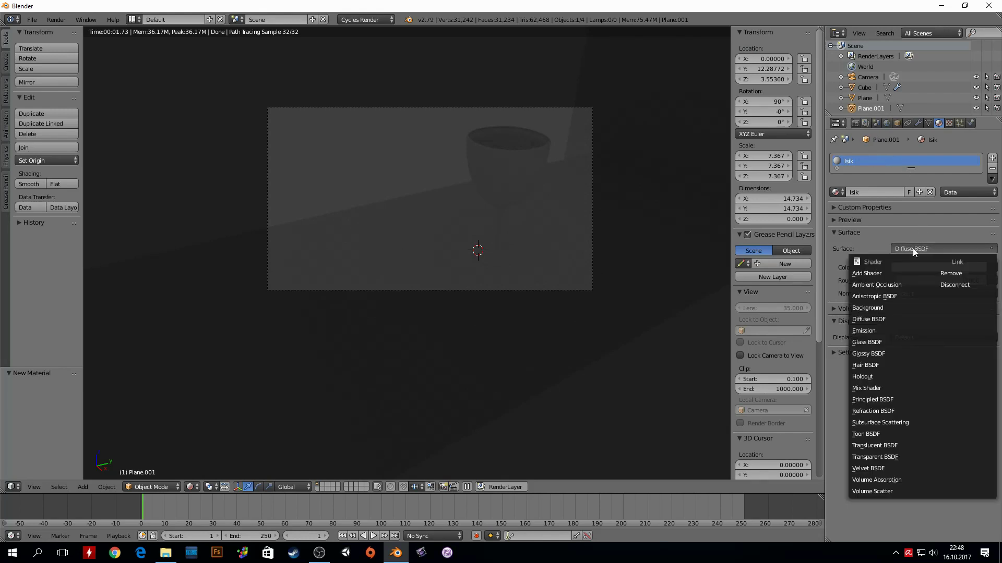
click(871, 332)
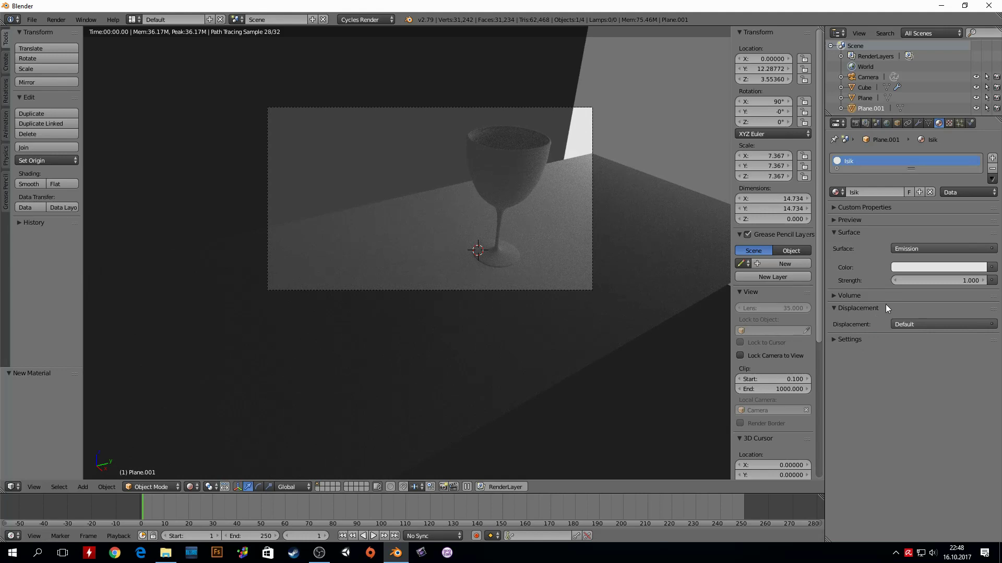
click(954, 282)
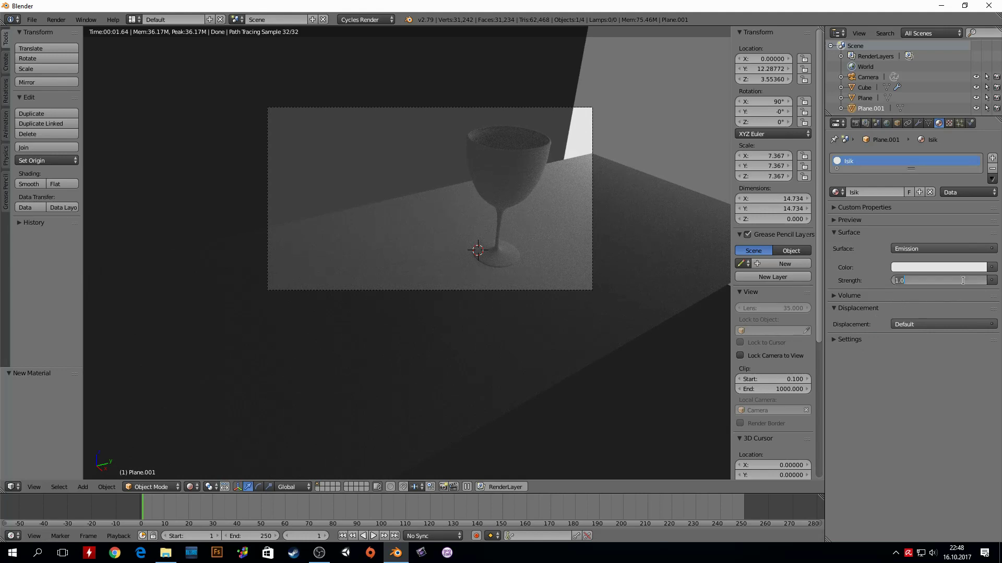
text(5)
key(Return)
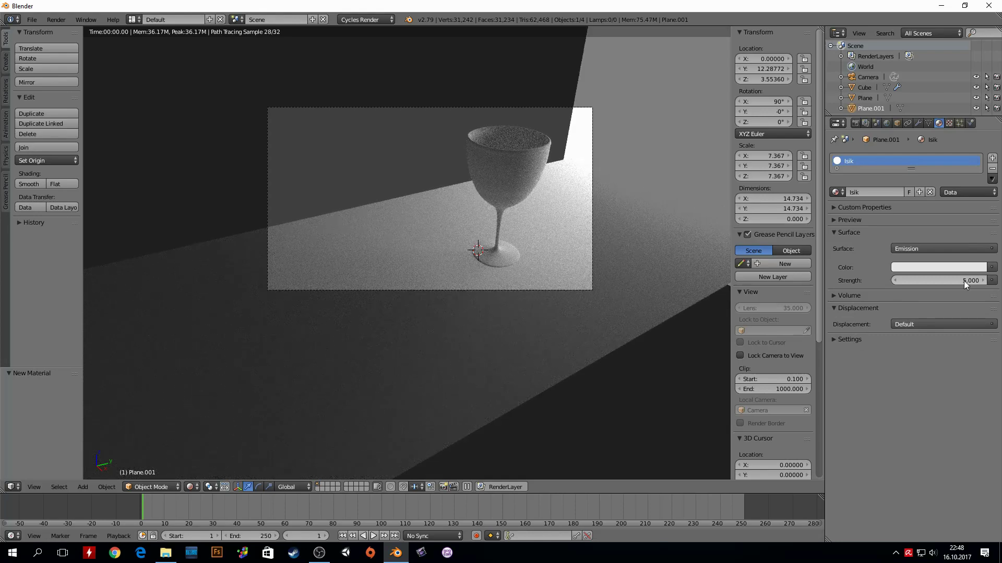
click(964, 284)
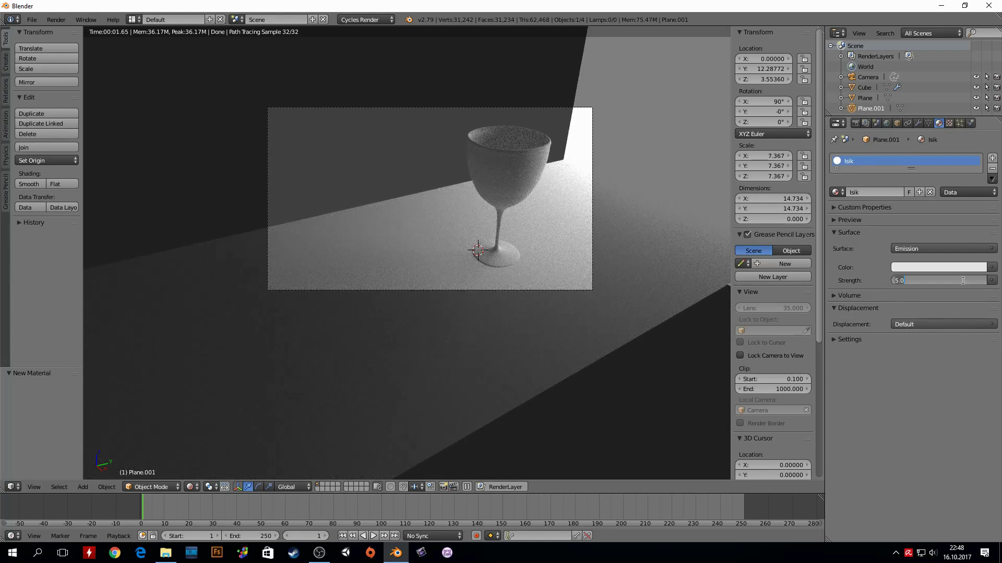
text(8)
key(Return)
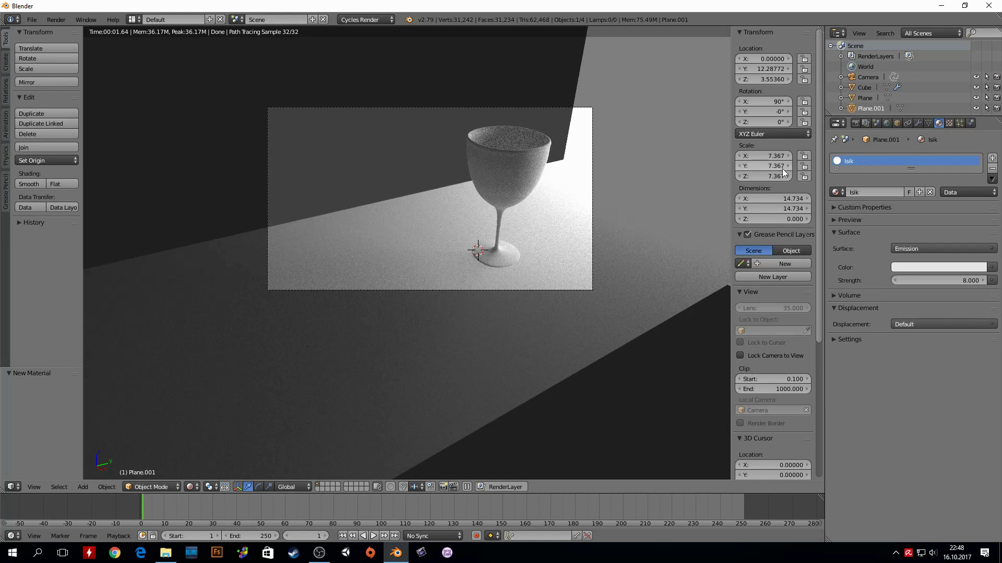
Turn off Camera ray visibility in Plane.001's Cycles settings
click(890, 127)
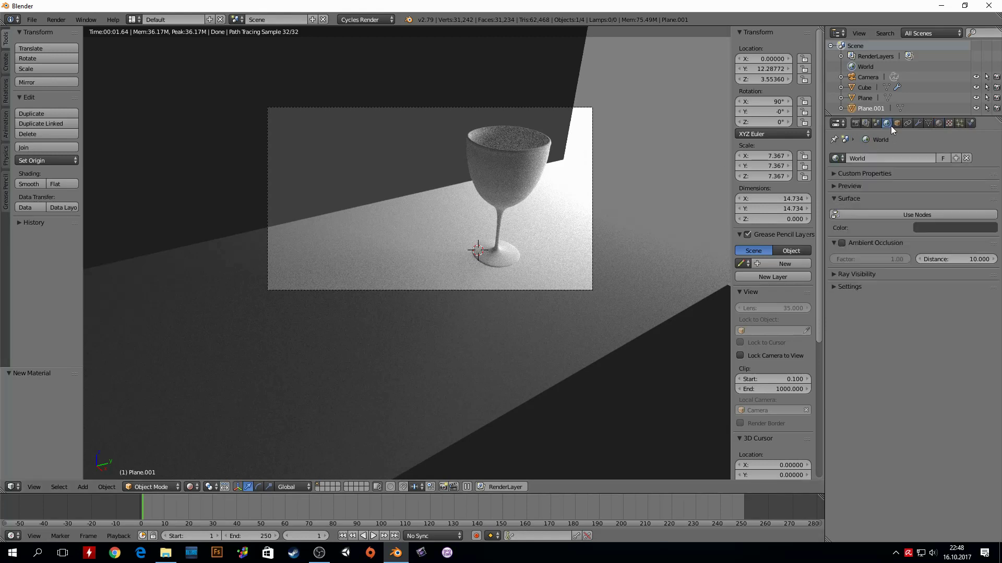
click(898, 124)
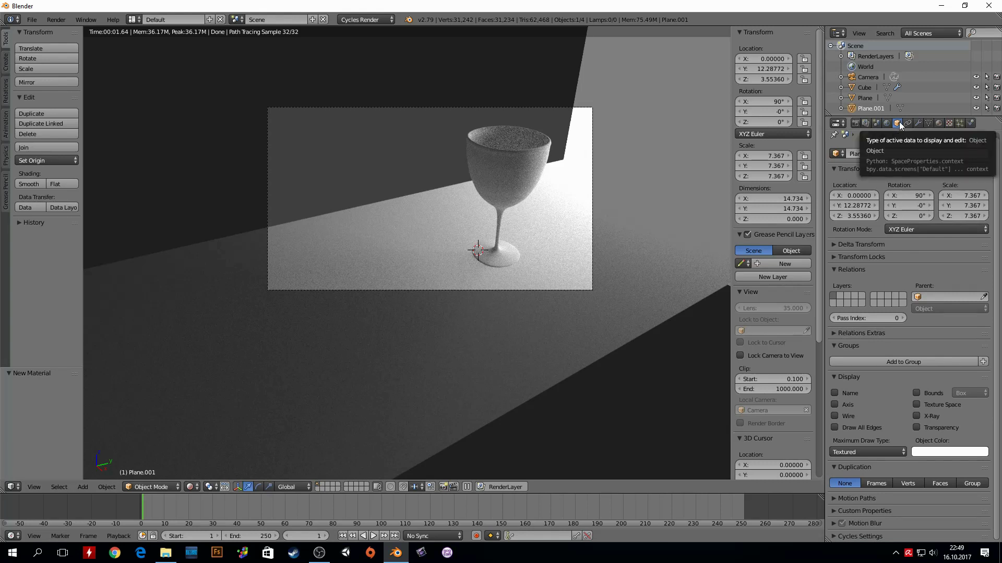
click(834, 535)
scroll(869, 434, down, 4)
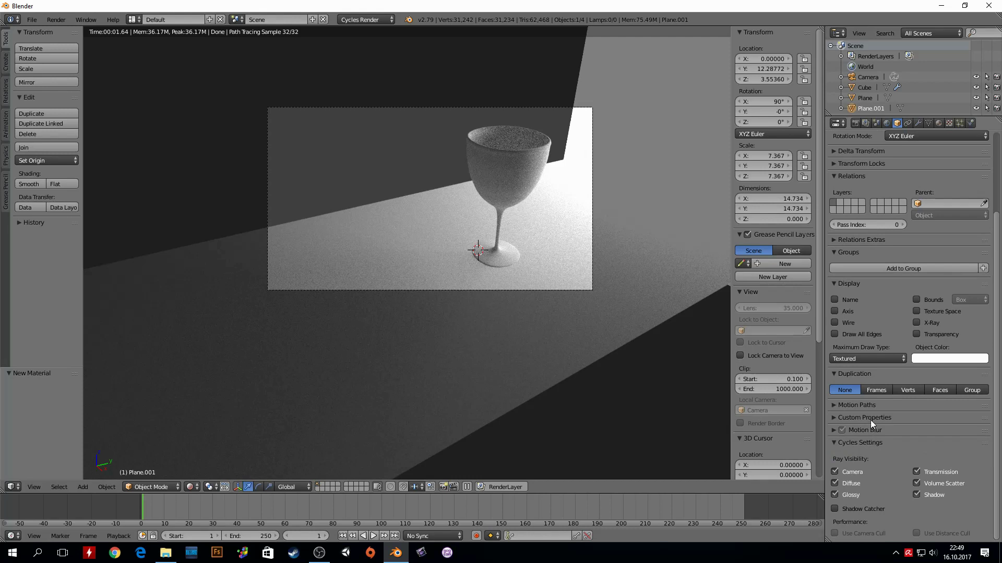
click(833, 471)
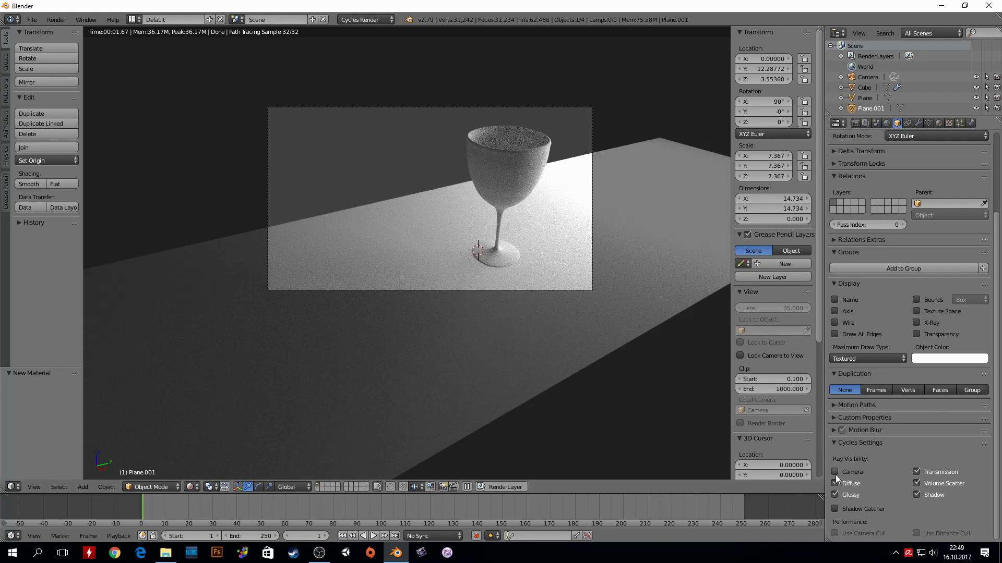
Compare solid and rendered shading from a free view, then return to the camera view
key(KP_0)
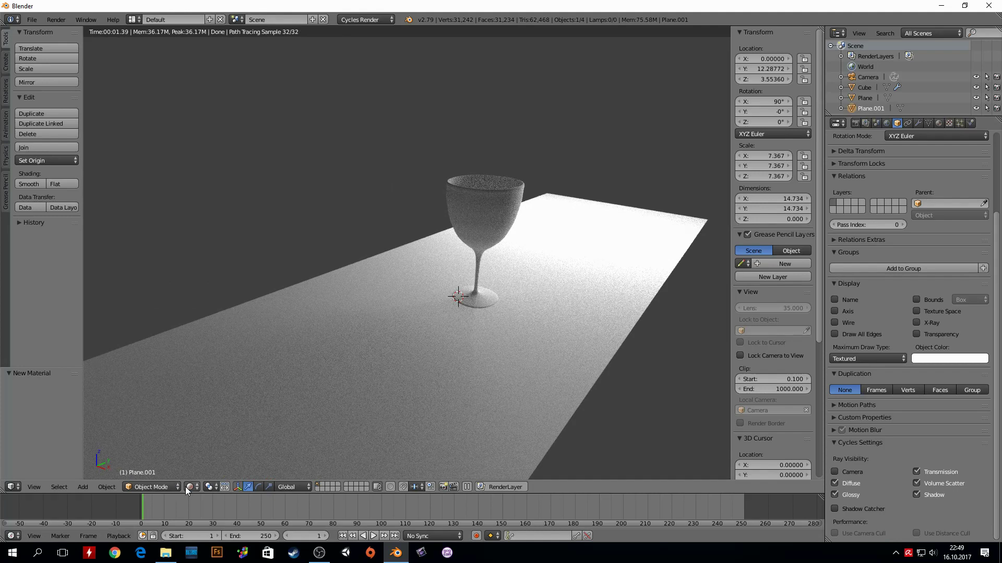
click(188, 487)
click(204, 423)
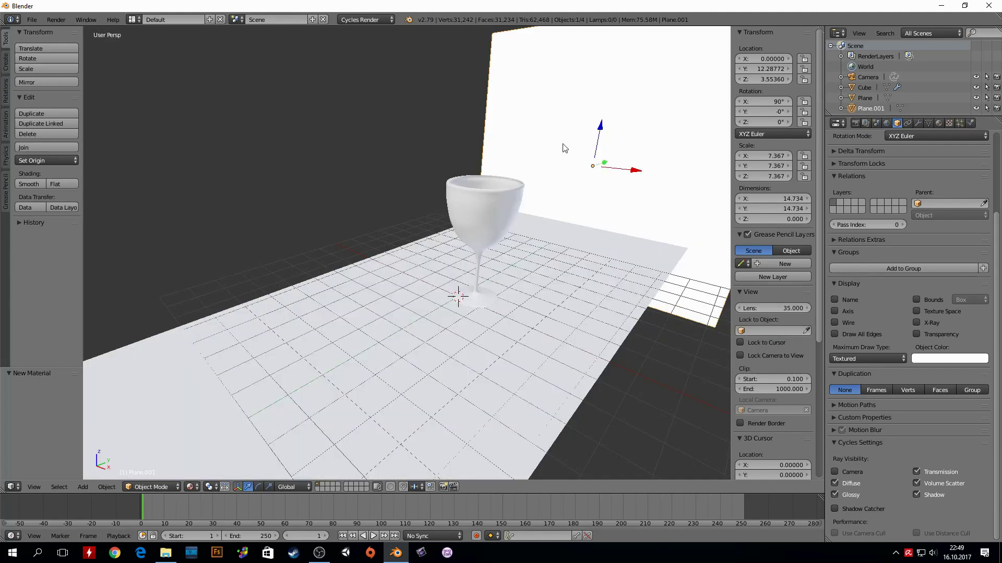
click(189, 486)
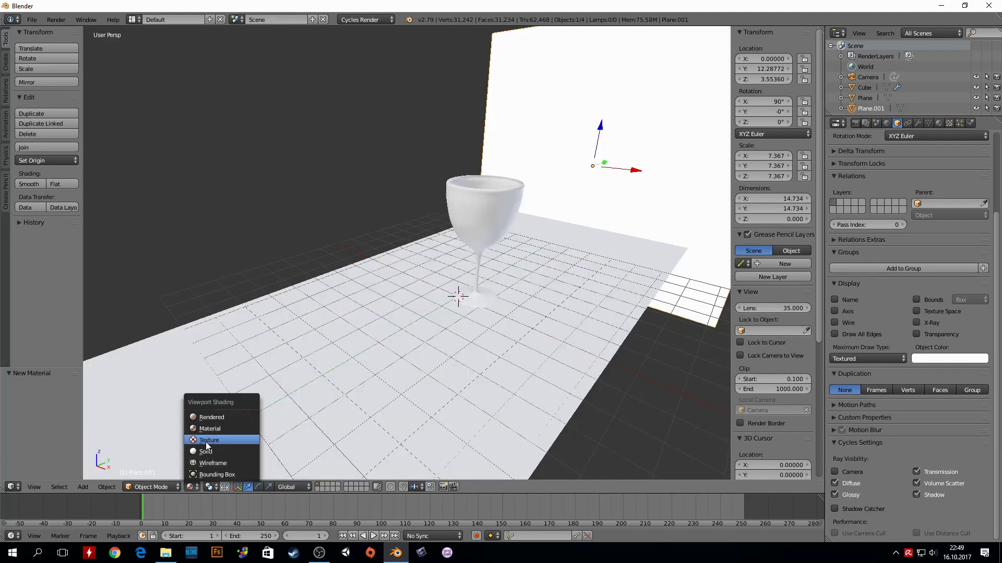
click(206, 442)
click(194, 486)
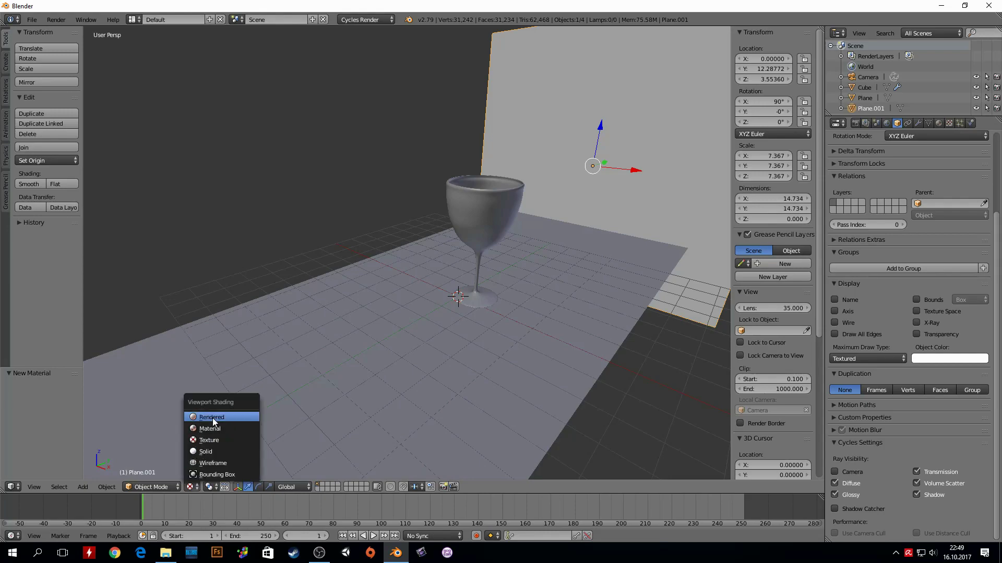
click(212, 418)
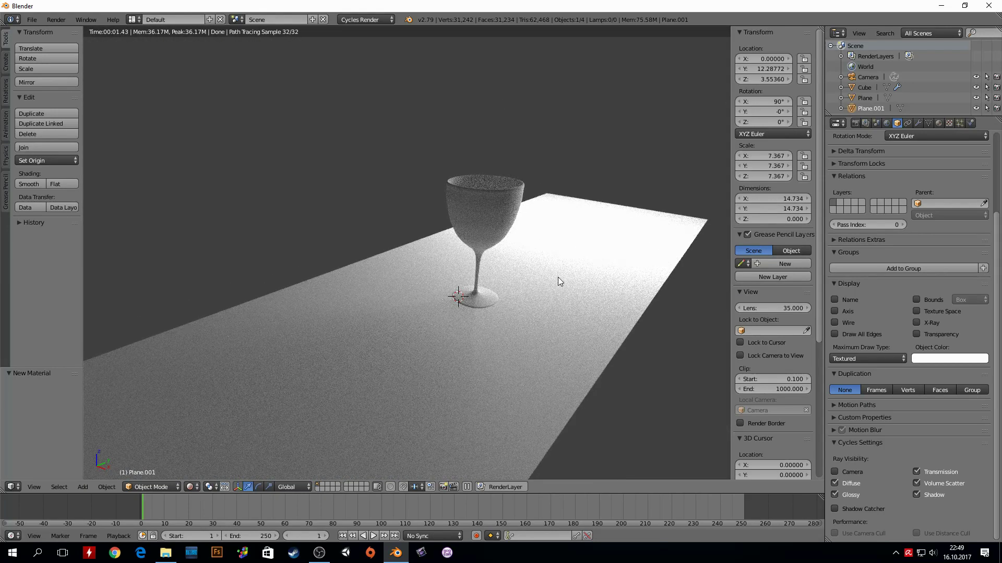
key(KP_0)
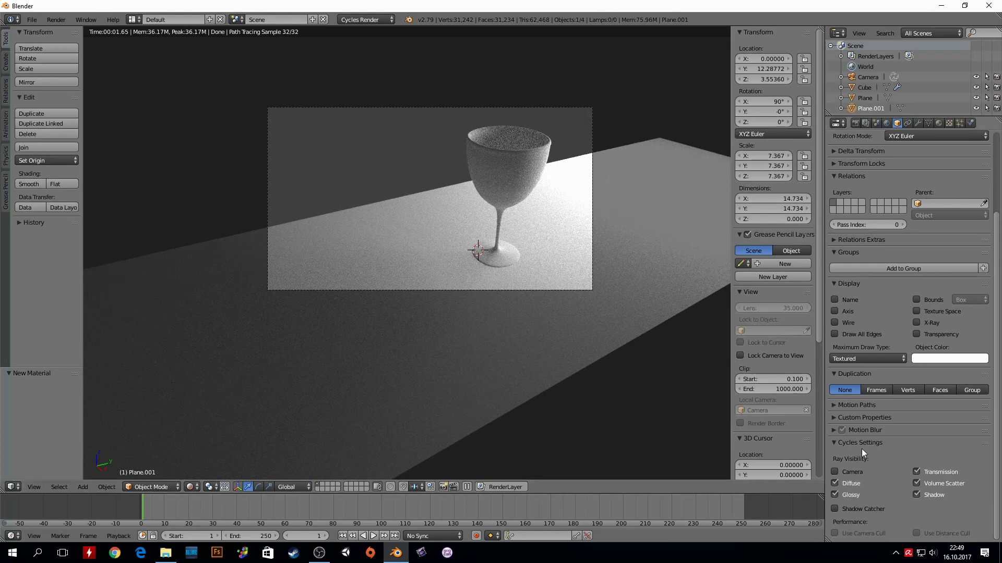
Toggle the panel's Diffuse and Glossy visibility to compare lighting, ending with Camera ticked
click(834, 472)
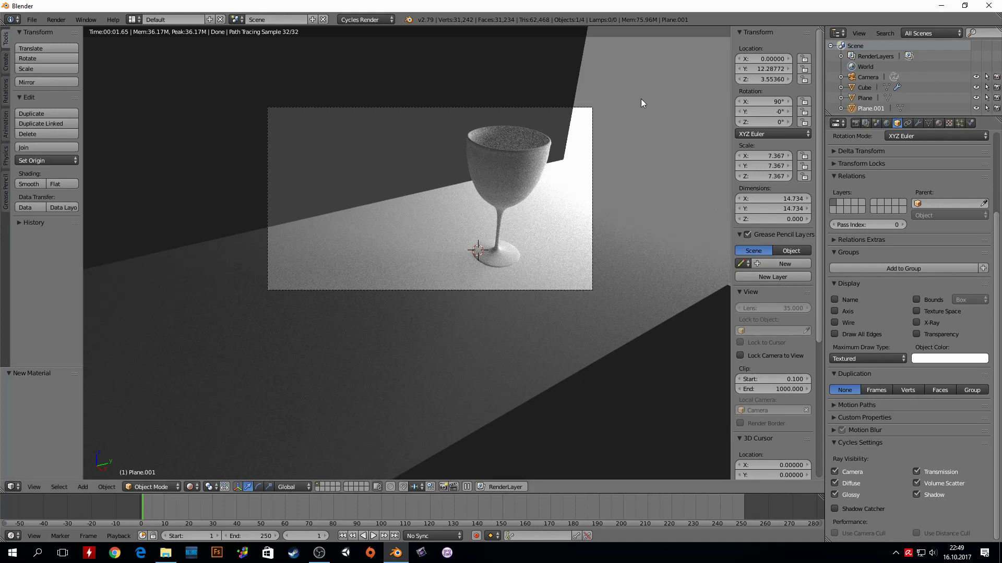
click(836, 474)
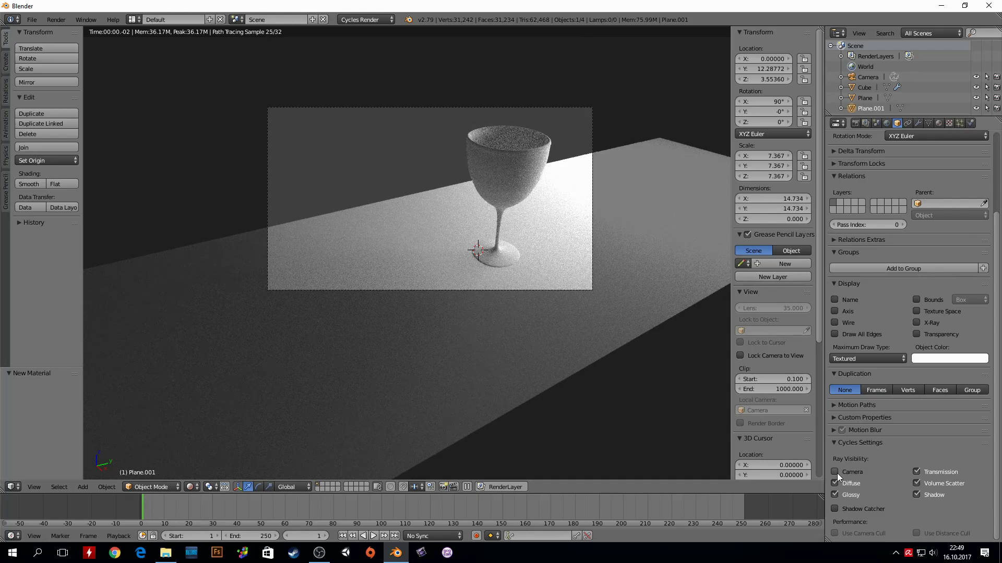
click(917, 483)
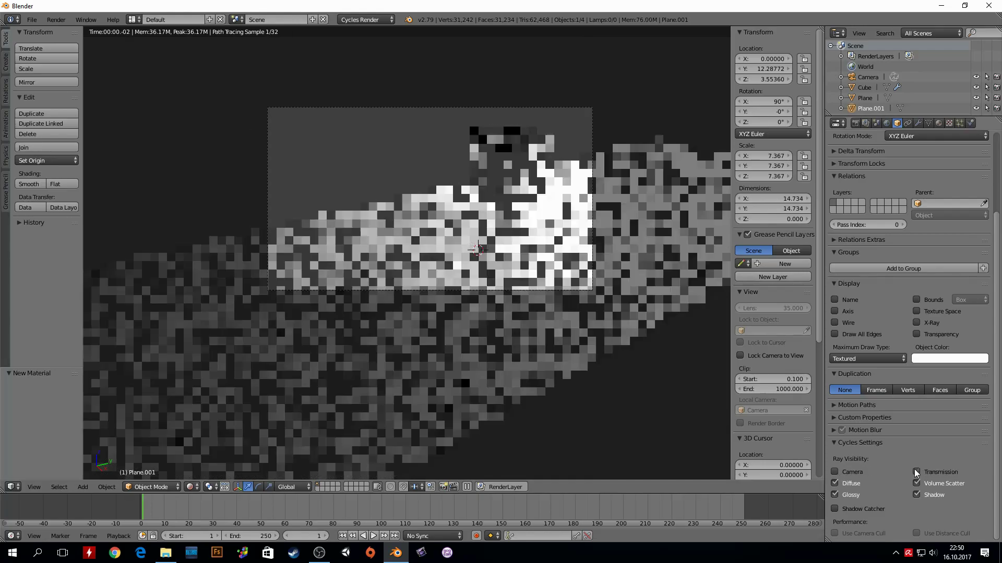
click(915, 483)
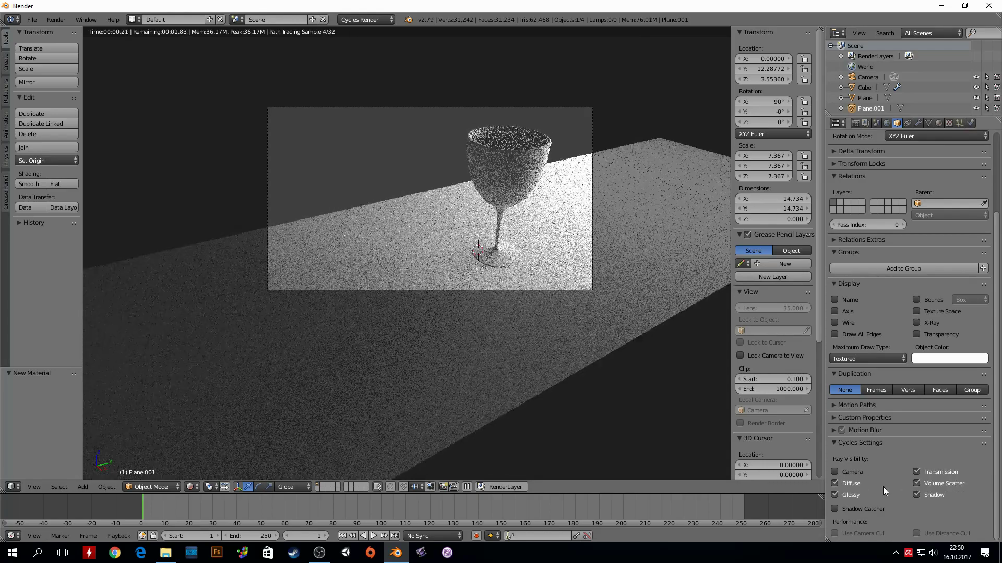
click(834, 484)
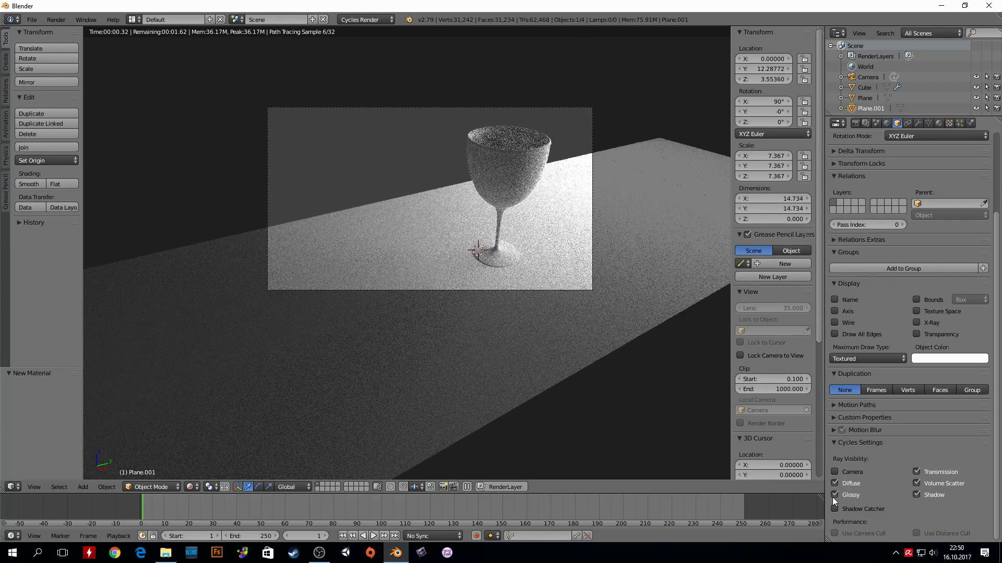
click(834, 495)
click(835, 496)
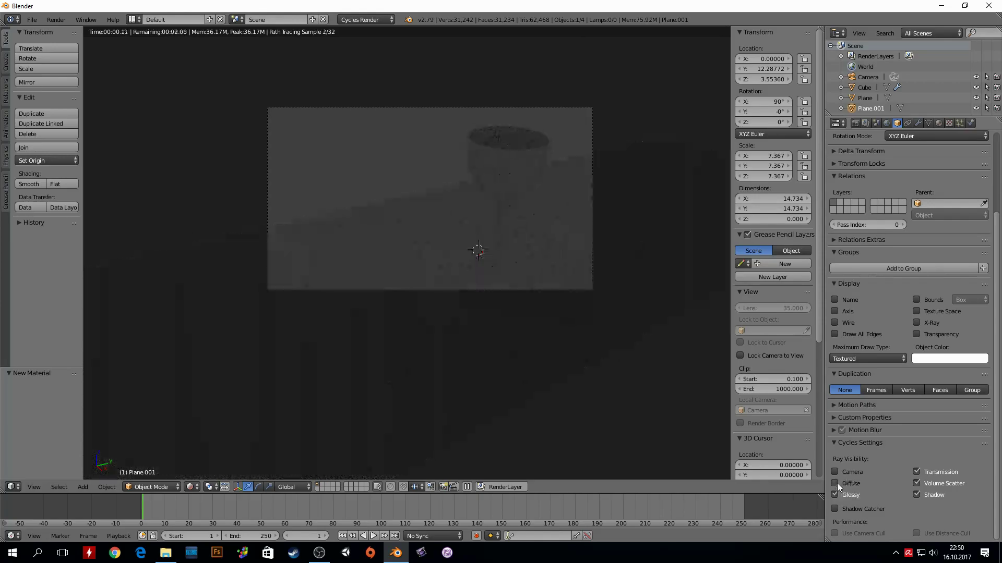
click(835, 483)
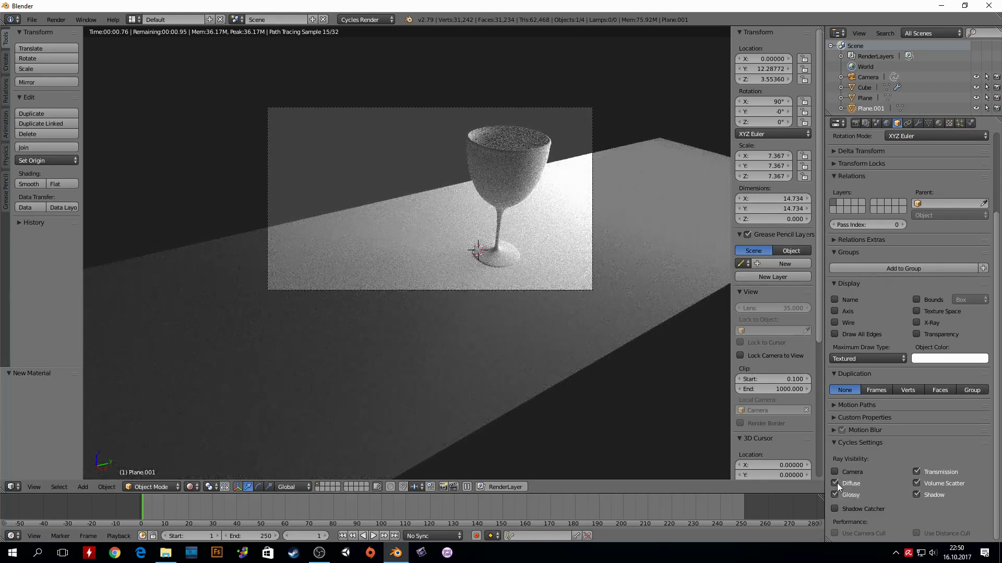
click(834, 483)
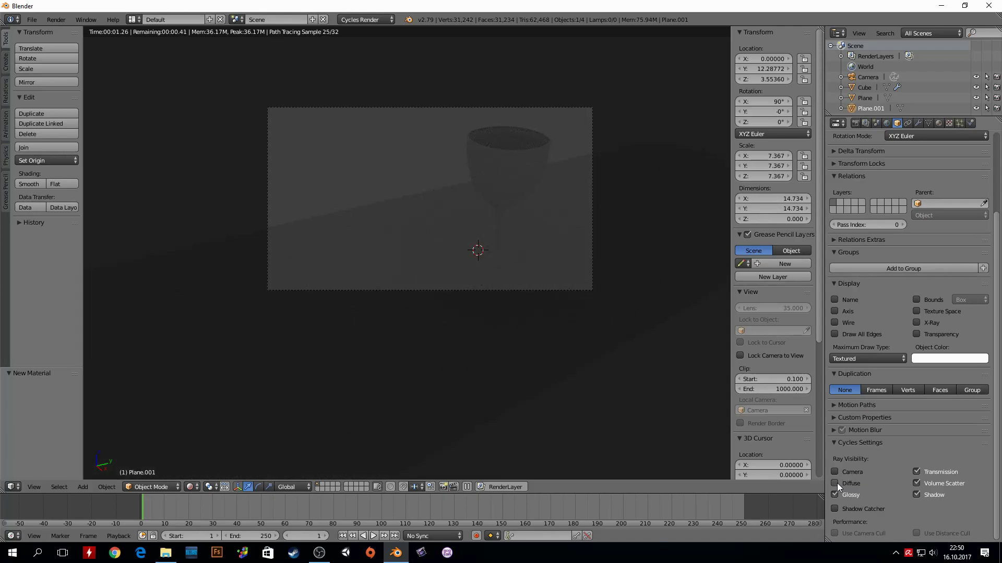
click(837, 483)
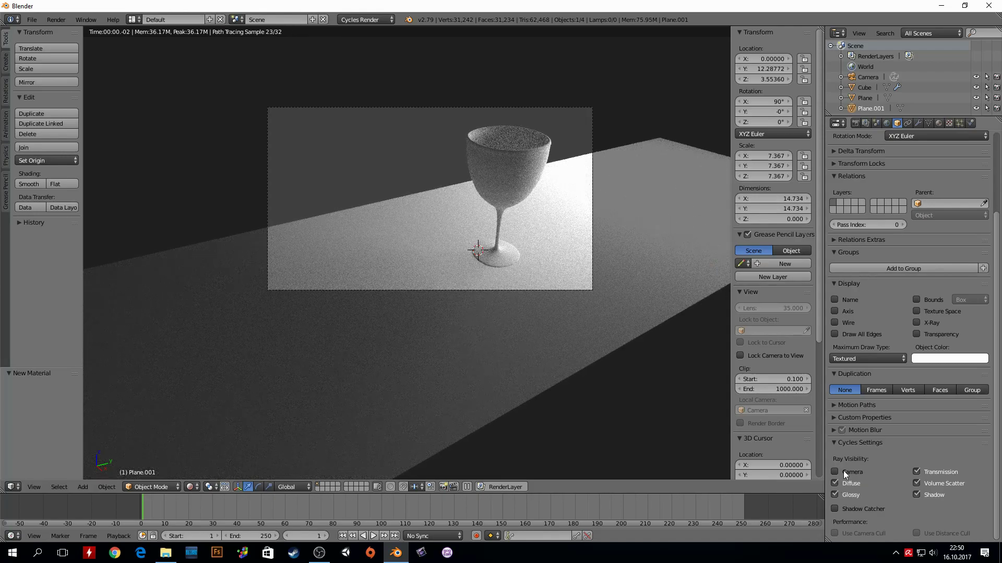
click(837, 473)
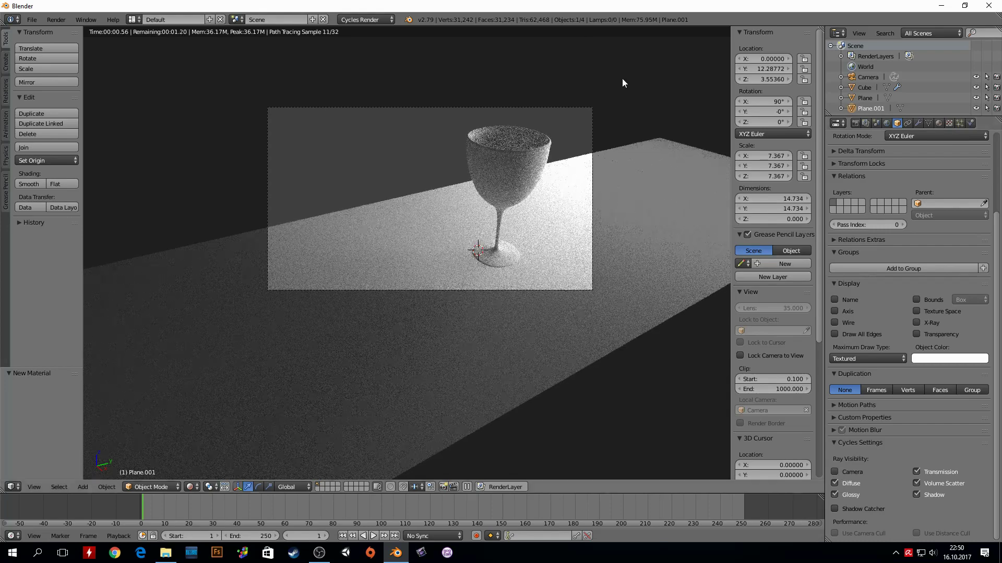
Add a new material named Zemin to the floor plane, using a Principled BSDF surface
right_click(390, 350)
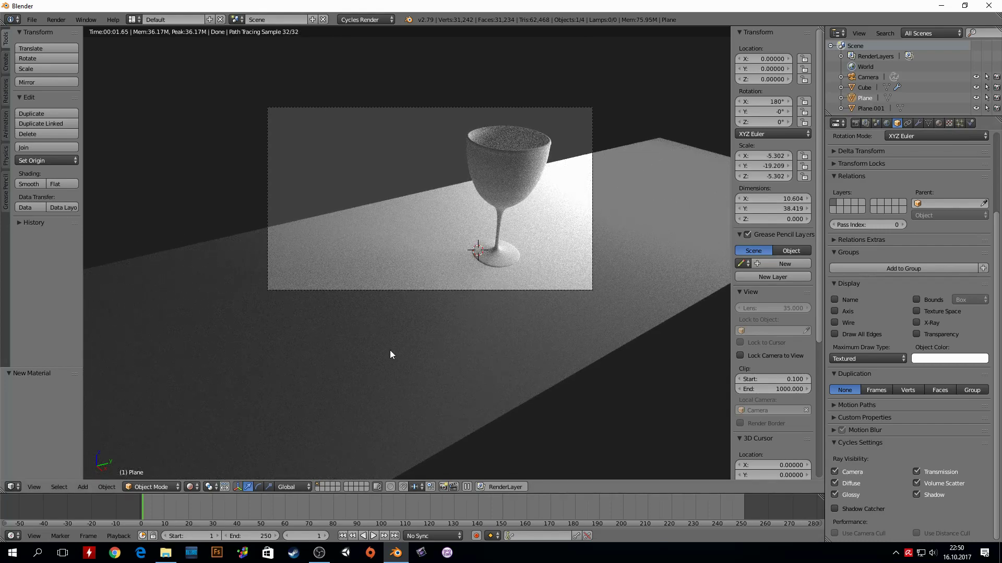
click(938, 124)
click(872, 192)
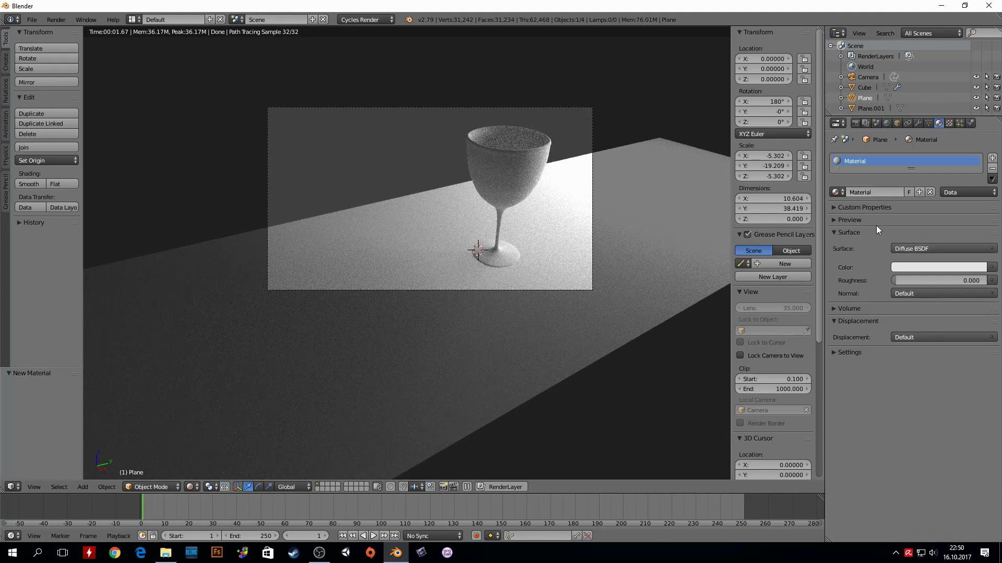
double_click(885, 163)
text(Zemin)
key(Return)
click(959, 249)
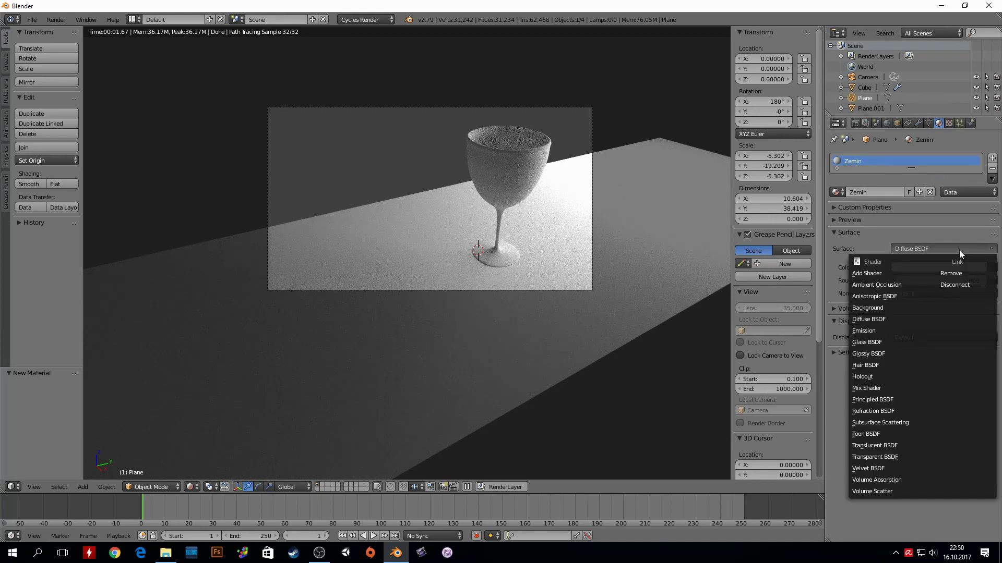
click(886, 400)
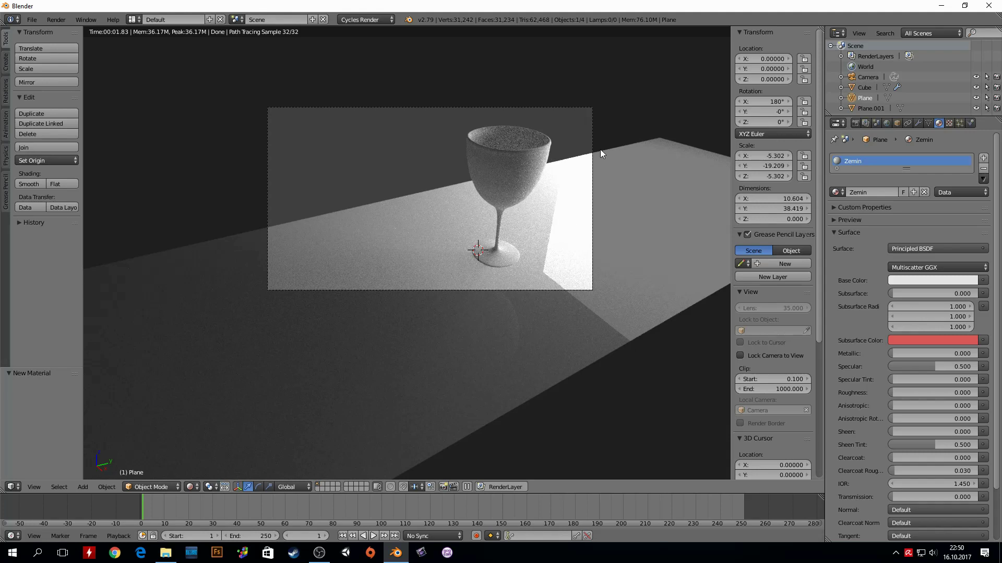
Set the Zemin floor material to Metallic 1.0 and Roughness 0.2
drag(919, 353, 980, 353)
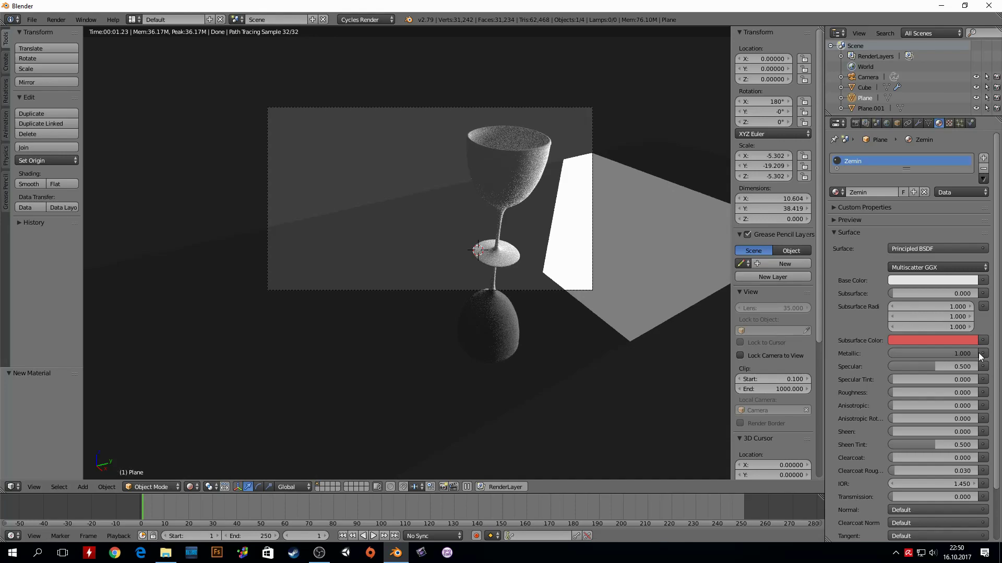
mouse_move(906, 393)
mouse_down()
mouse_move(937, 393)
mouse_move(928, 392)
mouse_up()
click(927, 393)
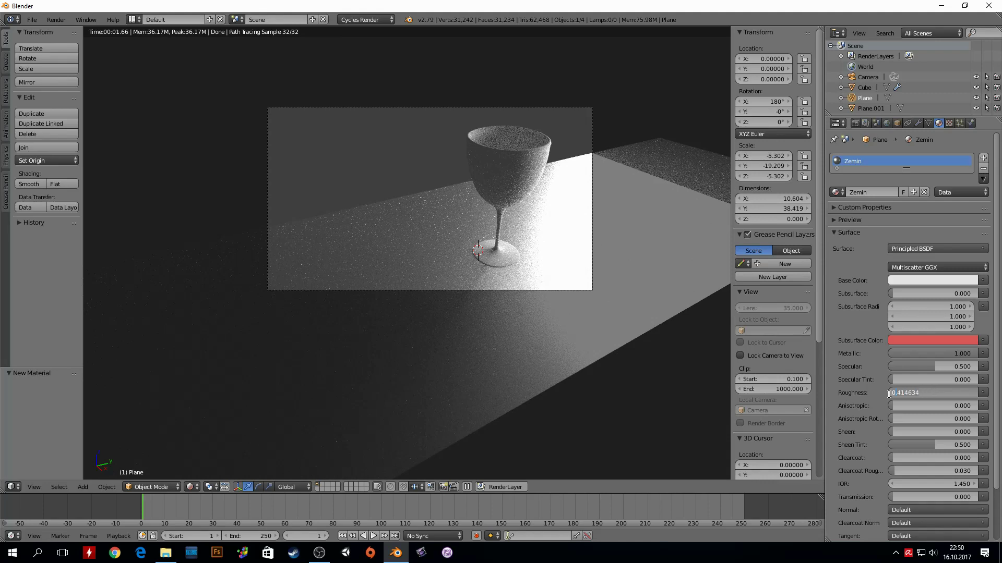
key(BackSpace)
text(0.2)
key(Return)
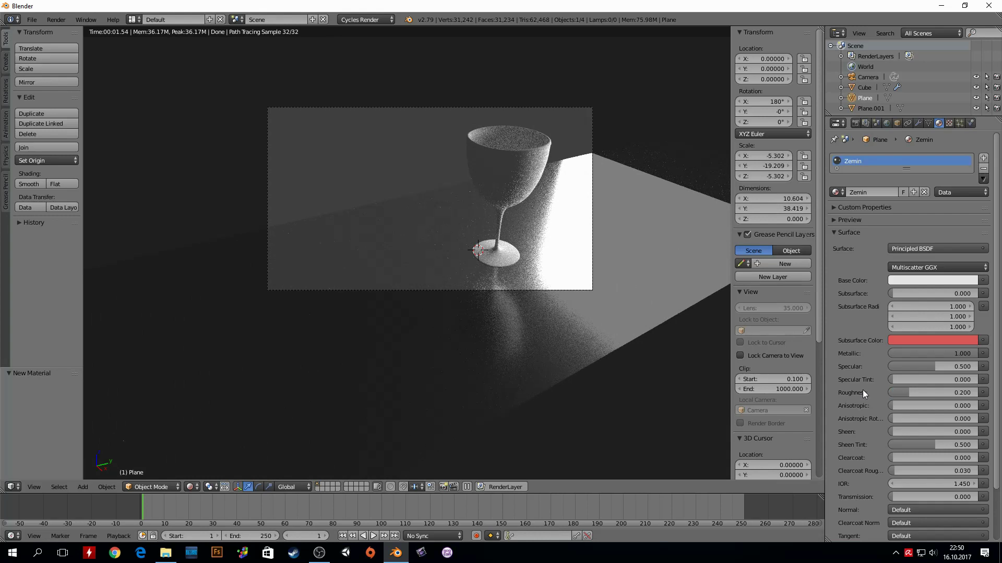
Give the floor a dark, dusky purple base colour
click(931, 280)
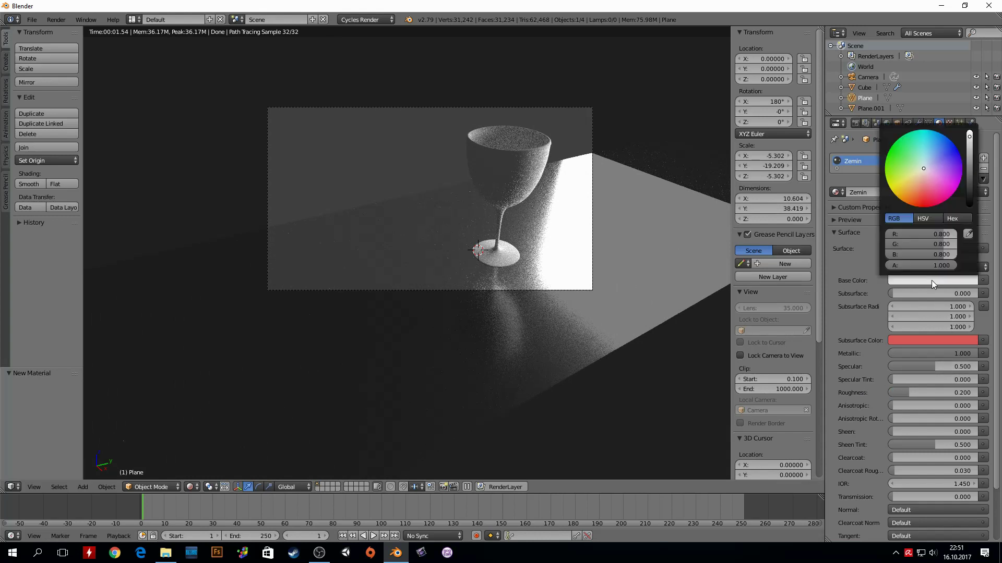
click(932, 166)
click(969, 154)
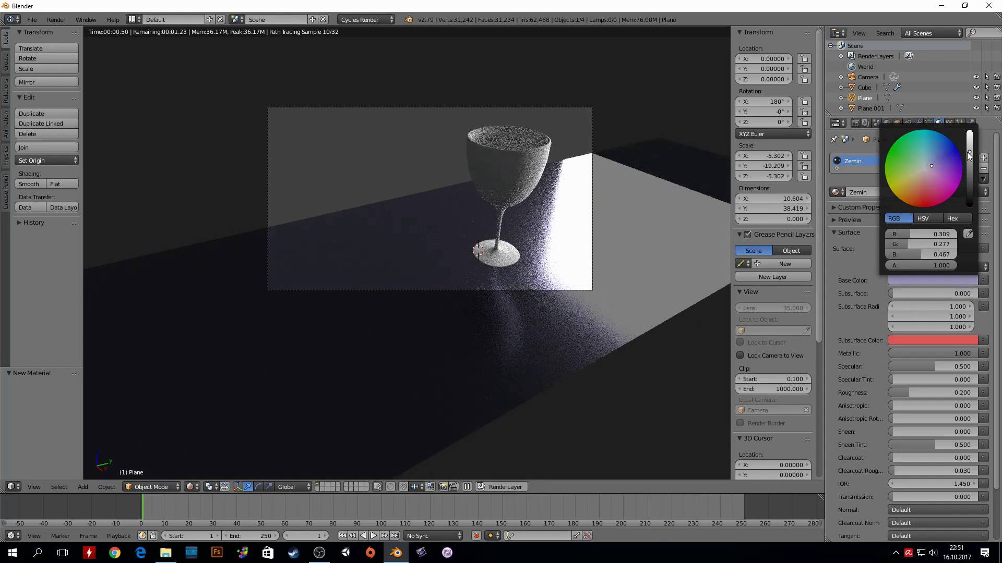
mouse_move(968, 154)
mouse_down()
mouse_move(969, 167)
mouse_move(934, 164)
mouse_up()
click(928, 179)
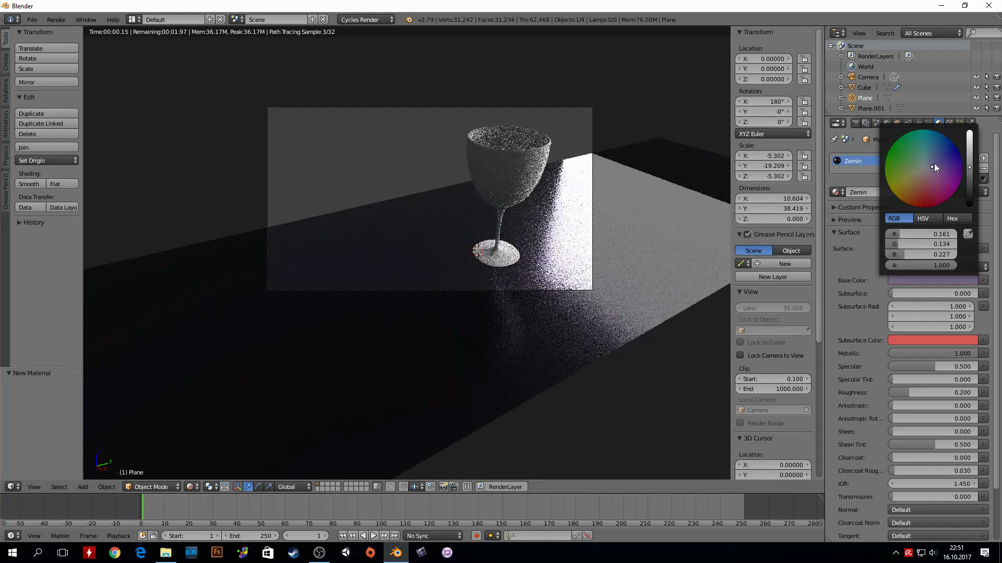
Give the wine glass a new Principled BSDF material
right_click(497, 179)
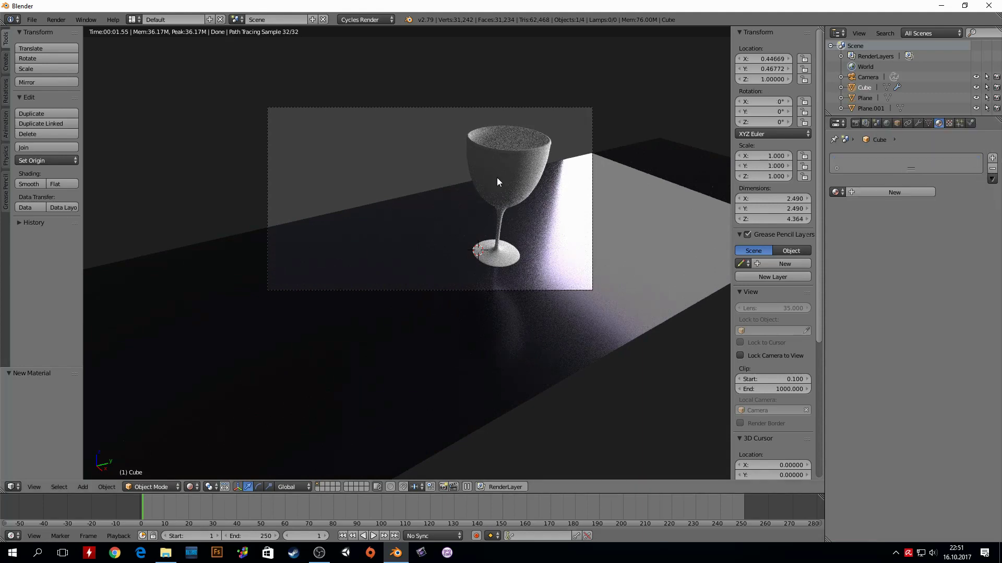
click(869, 193)
click(947, 249)
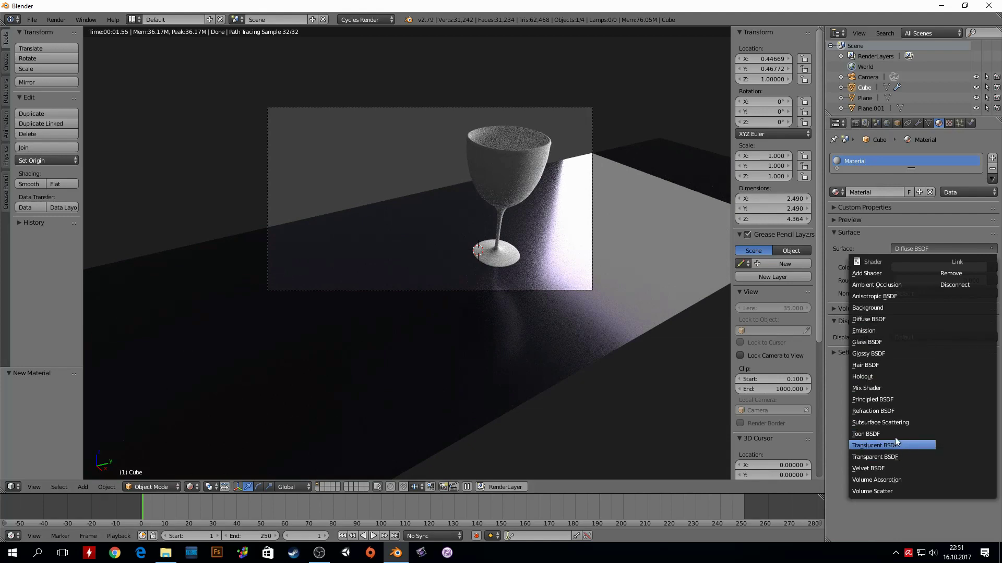
click(889, 399)
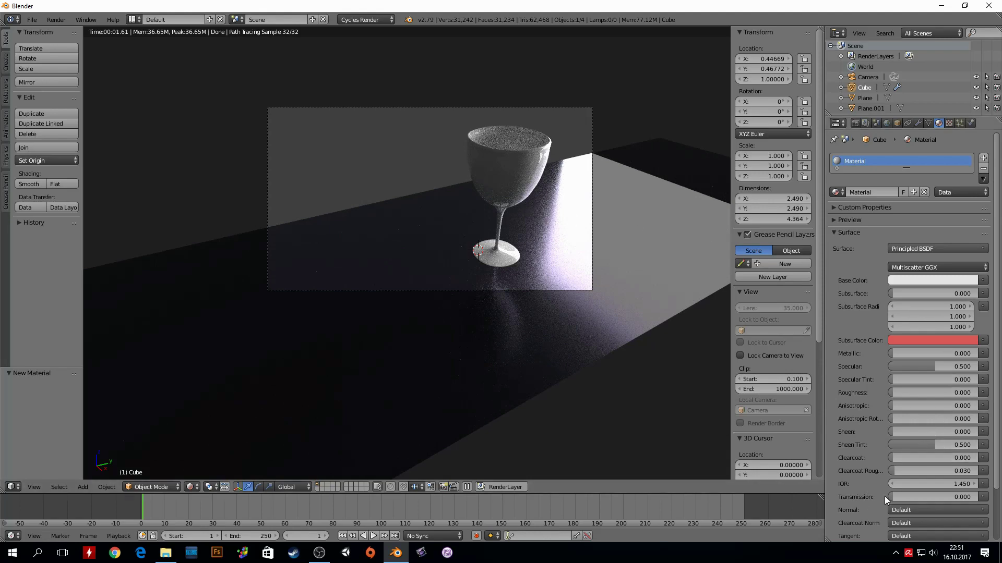
Set the glass material to Transmission 1.0 and IOR 1.450
drag(893, 497, 978, 496)
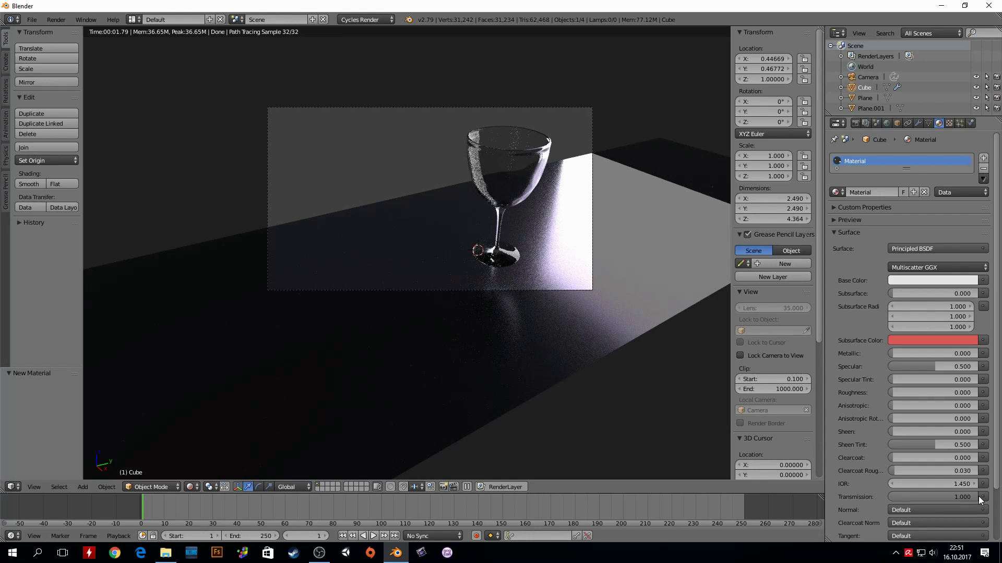
click(890, 483)
click(890, 483)
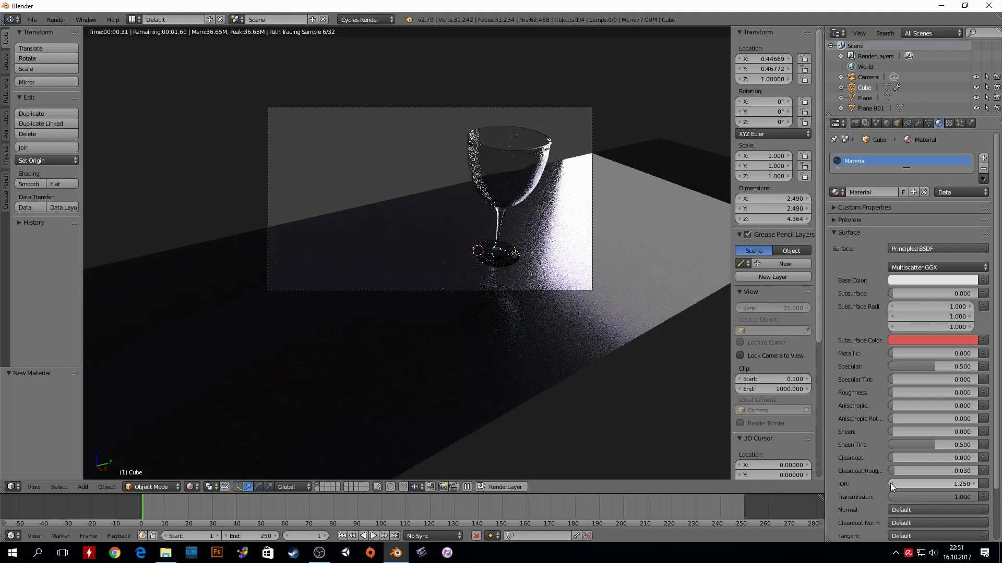
click(972, 484)
click(972, 484)
click(972, 483)
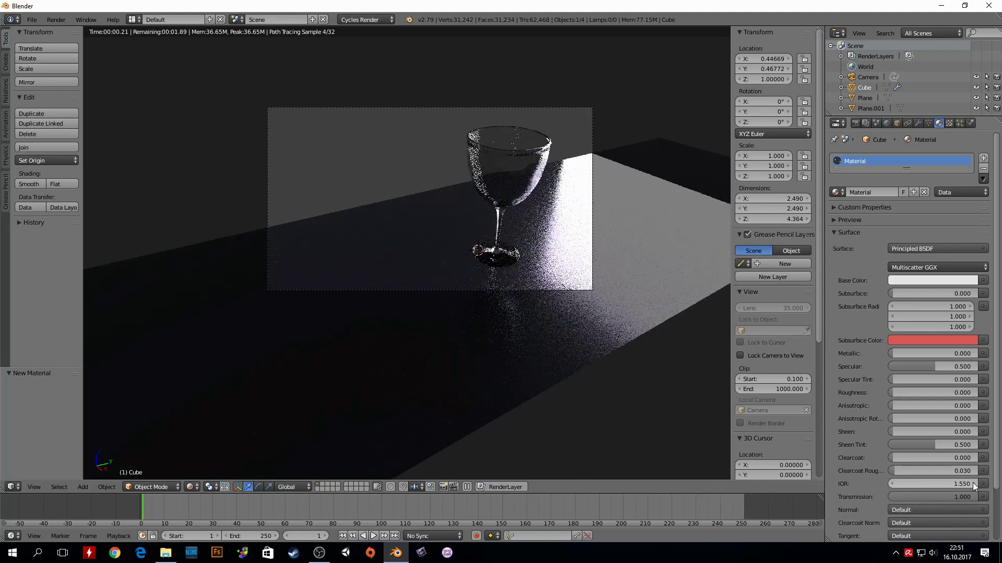
click(891, 484)
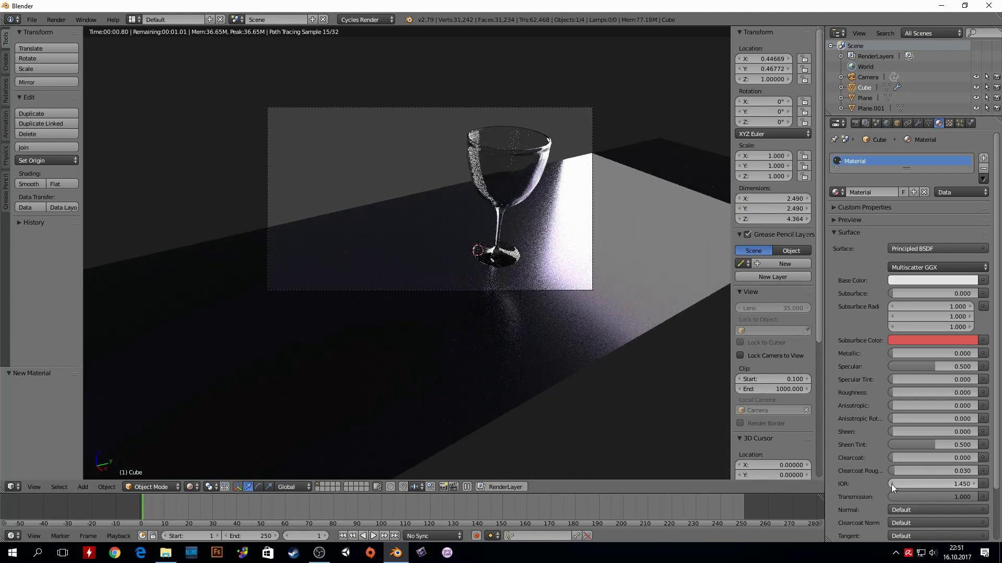
Make the glass base colour pure white, then select the floor plane
click(938, 281)
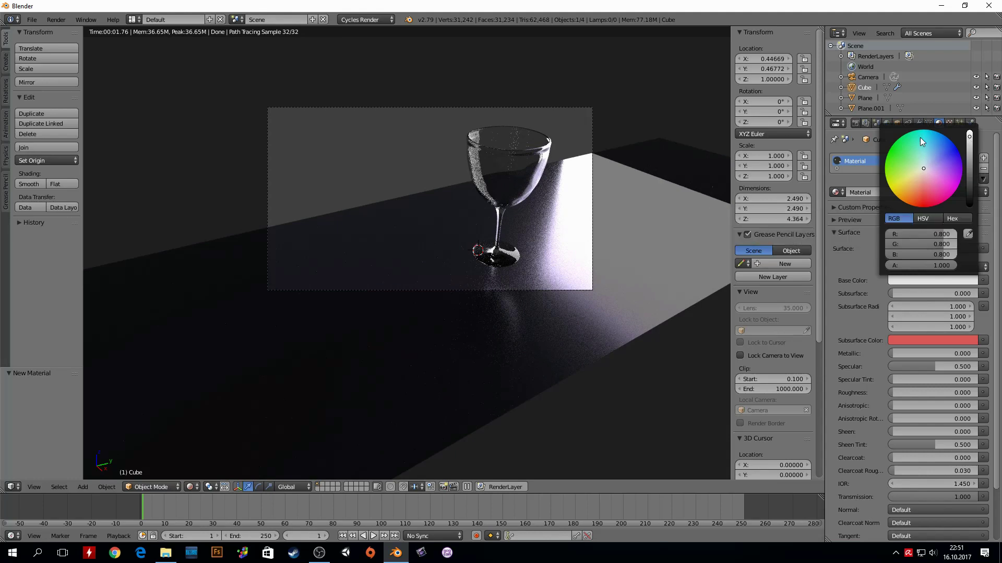
drag(971, 148, 973, 133)
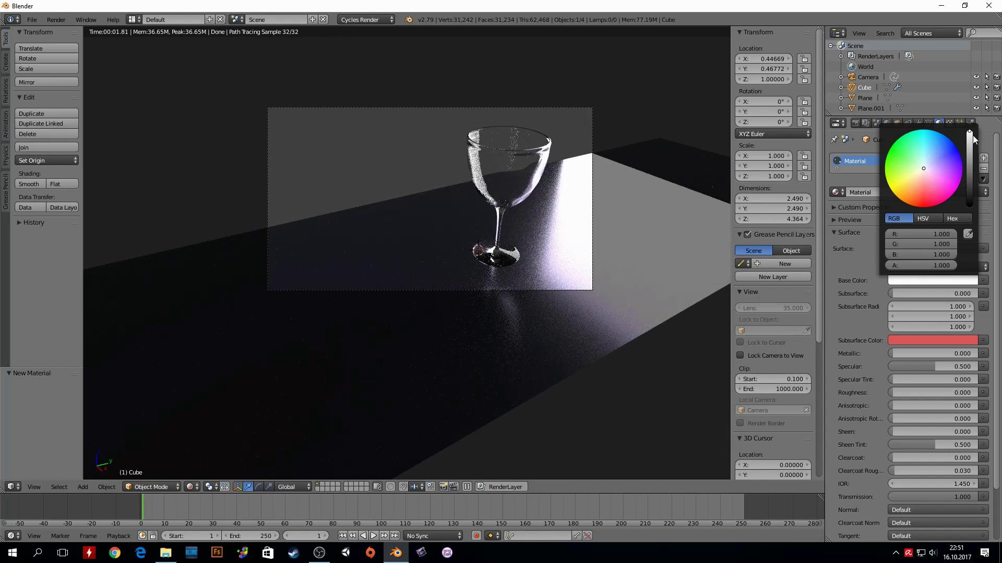
right_click(518, 186)
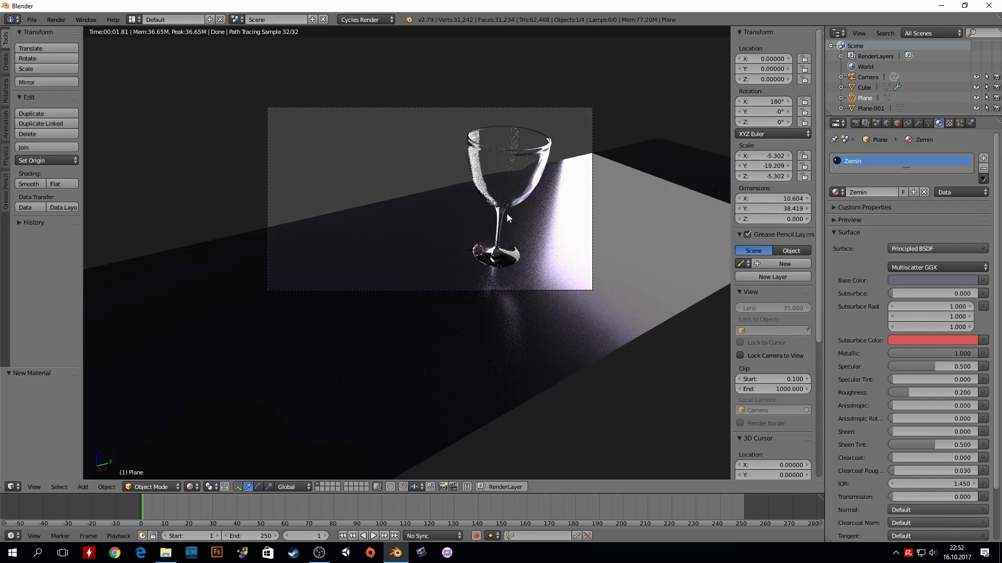
Switch to solid shading and place a duplicate wine glass slightly to the right
click(192, 487)
click(224, 449)
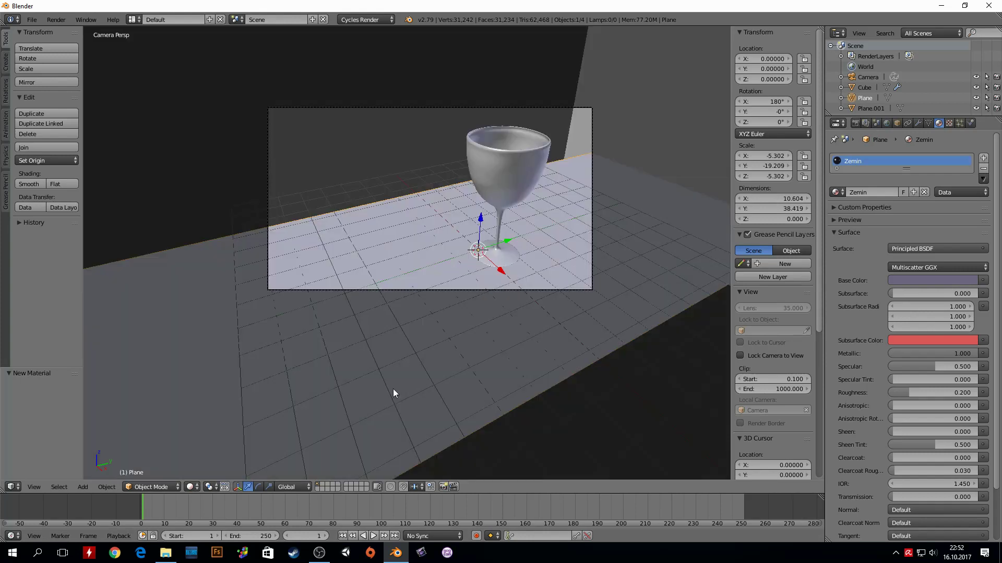
right_click(499, 145)
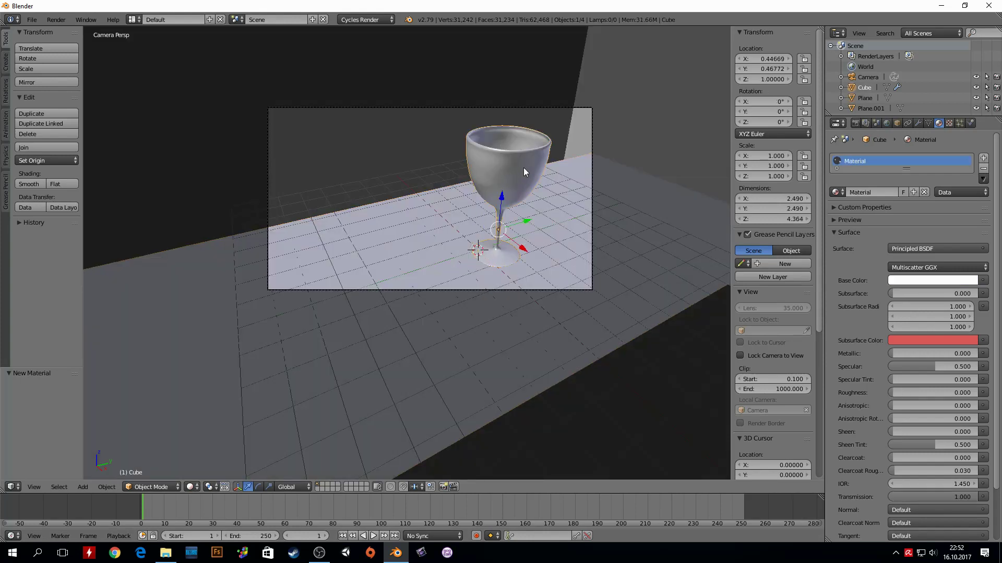
key(shift+d)
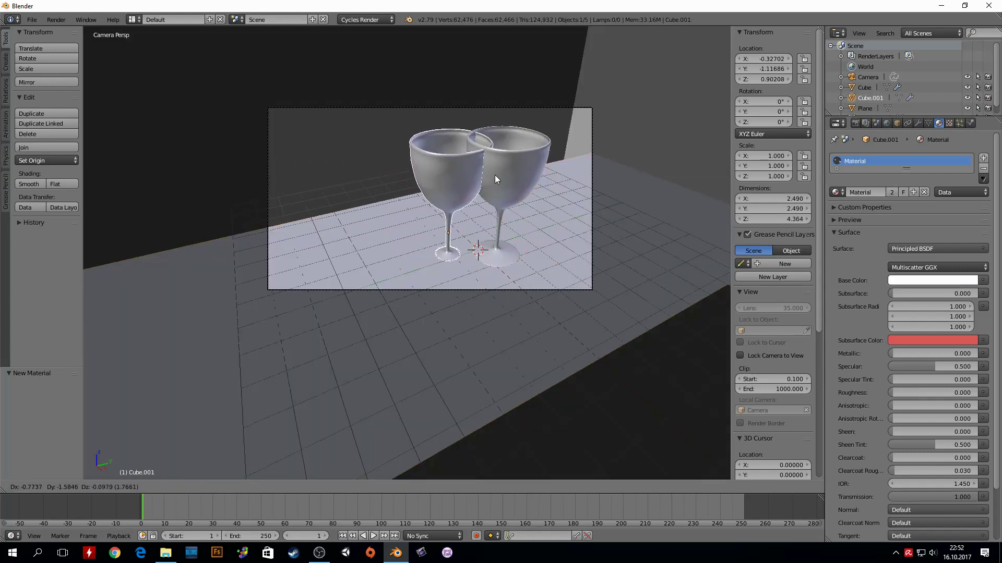
key(shift+z)
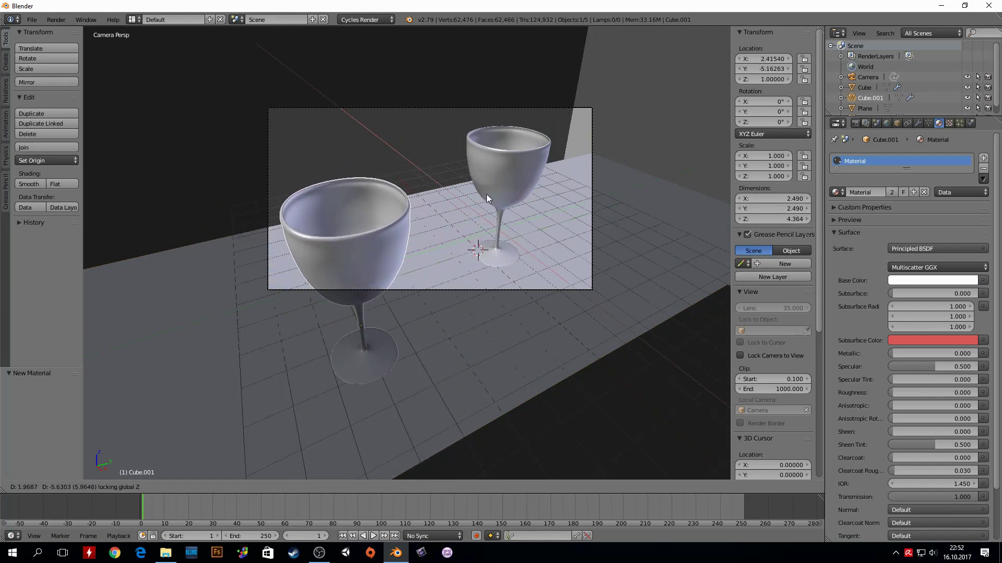
click(499, 198)
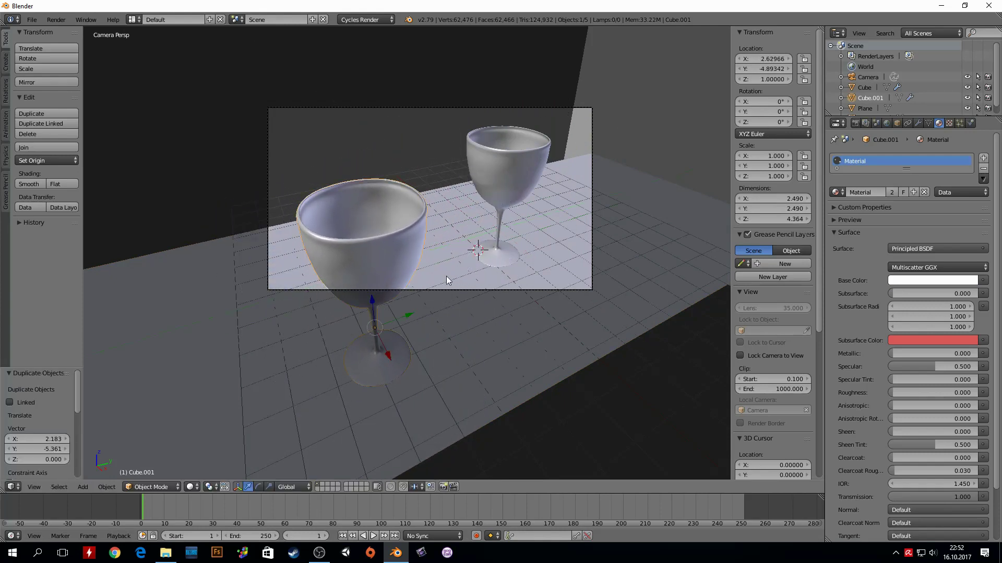
Toggle rendered and solid shading to preview the glass material
key(shift+z)
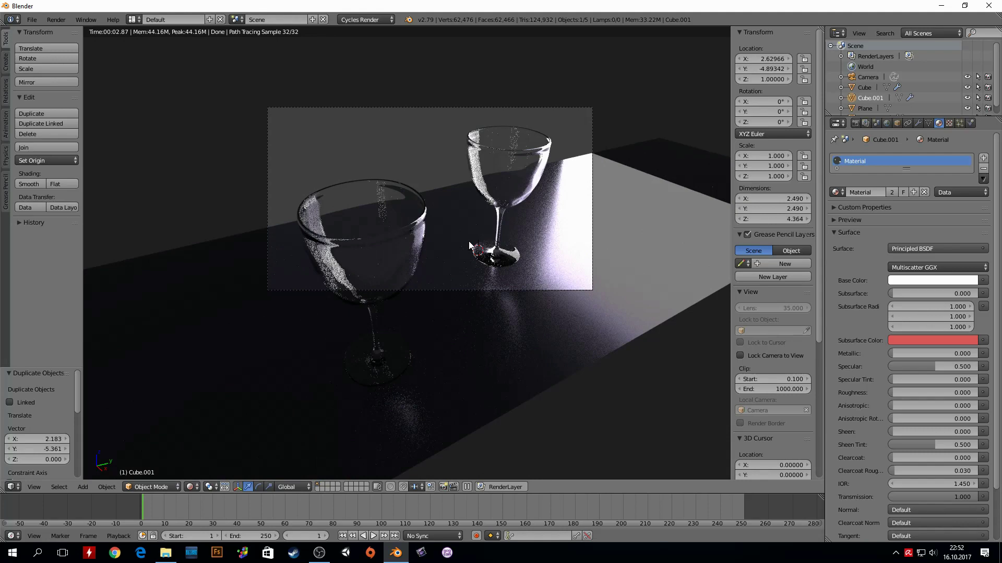
key(shift+z)
key(shift+z)
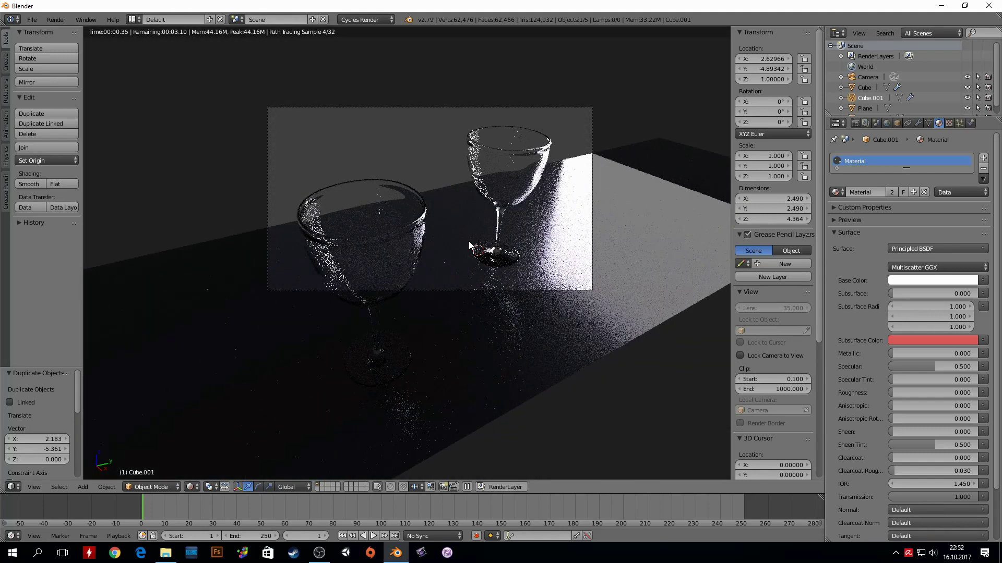
key(shift+z)
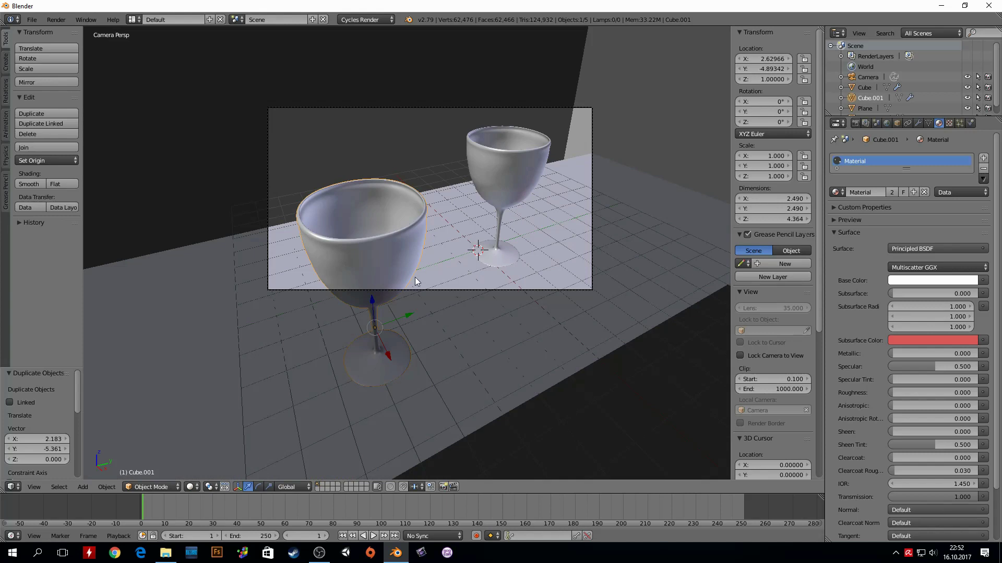
Place a third glass behind the others and a fourth at front right
key(shift+d)
key(shift+z)
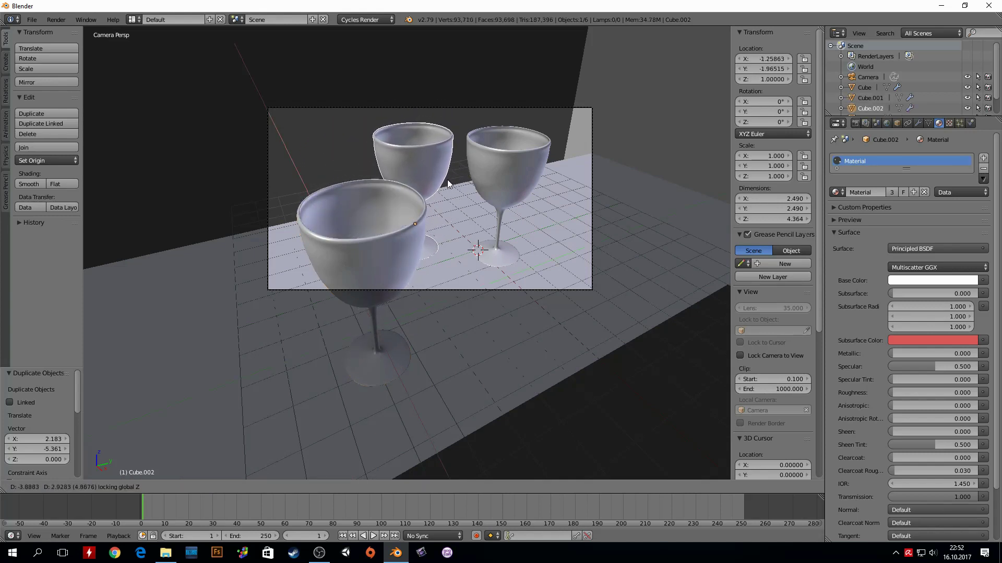
click(438, 199)
key(shift+d)
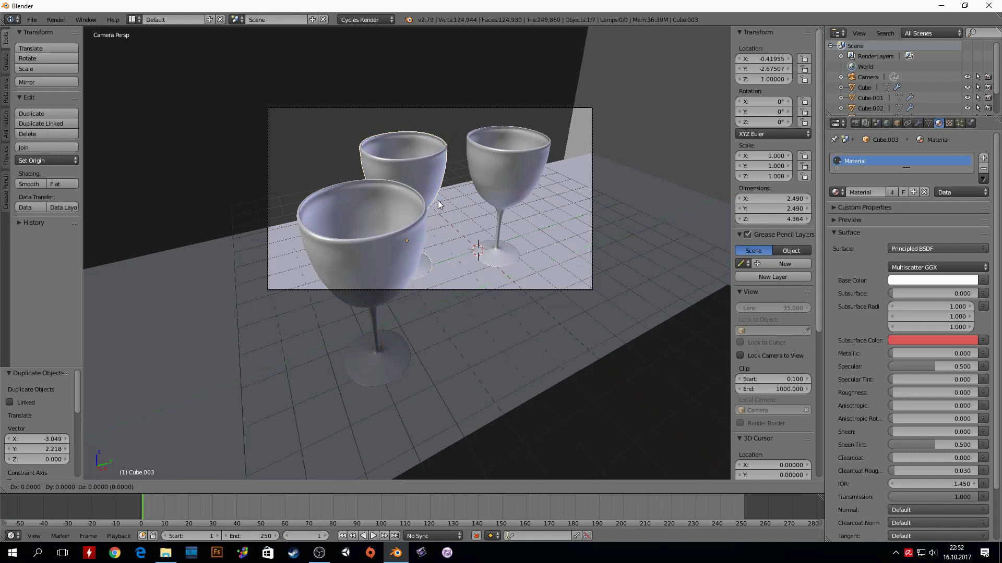
key(shift+z)
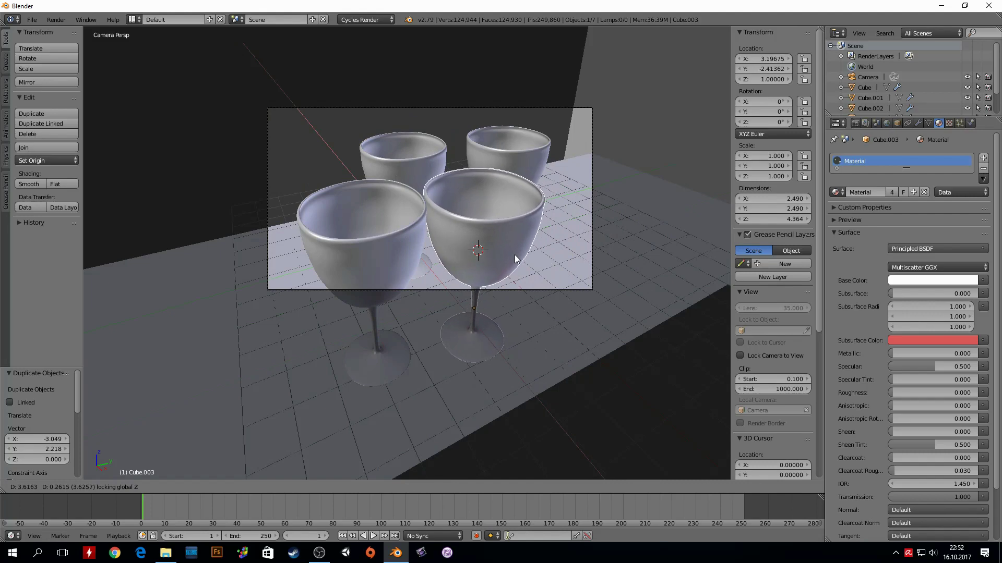
click(524, 258)
Place a fifth glass at the left and a sixth at front left, then return to camera view
key(shift+d)
key(shift+z)
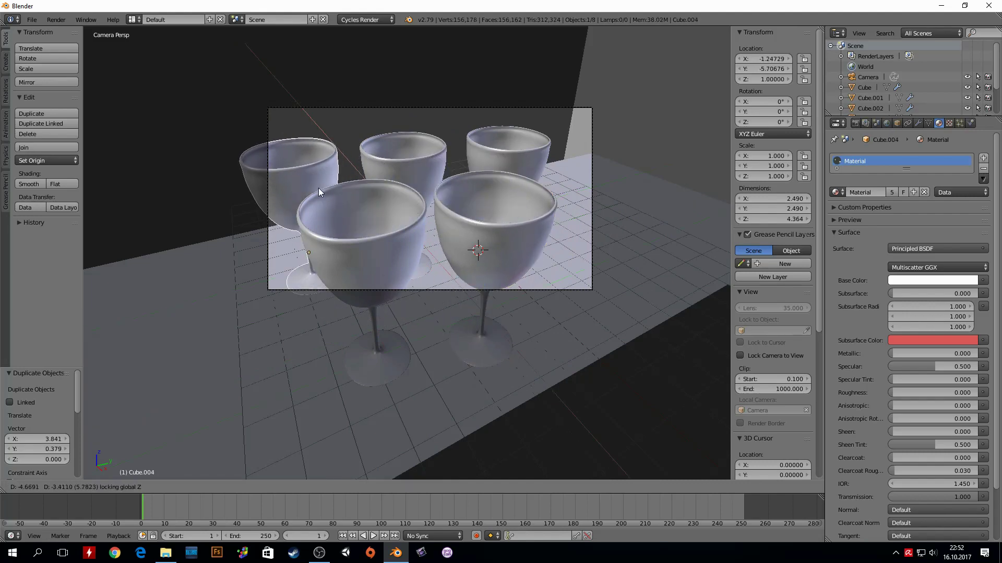
click(318, 188)
mouse_move(230, 195)
middle_down()
mouse_move(391, 208)
mouse_move(544, 259)
middle_up()
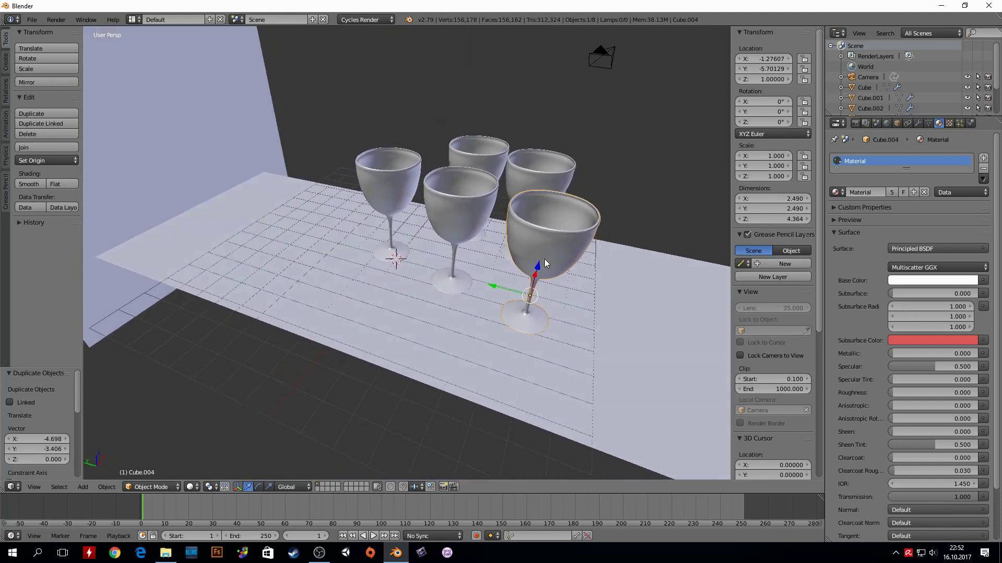
key(shift+d)
key(shift+z)
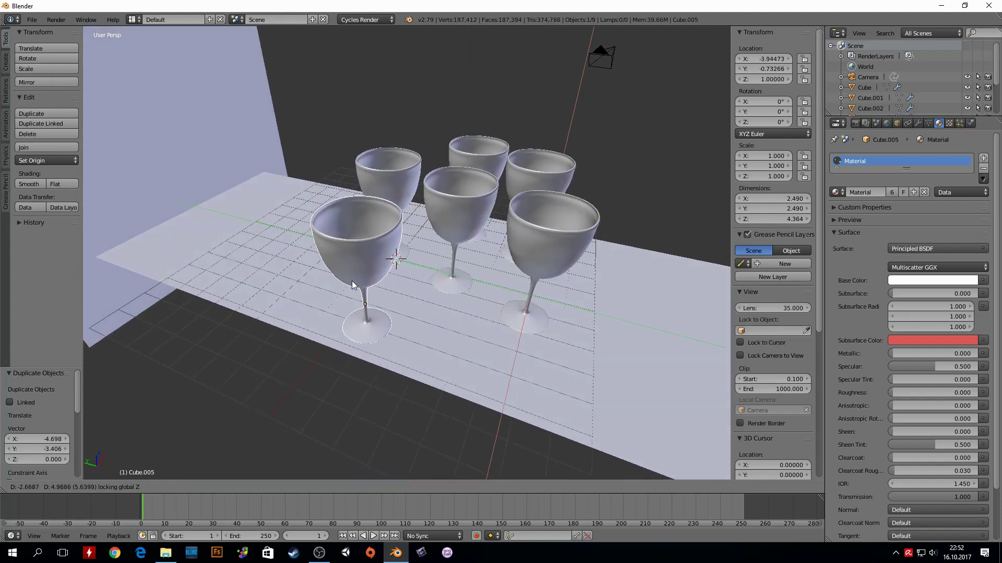
click(342, 274)
key(KP_0)
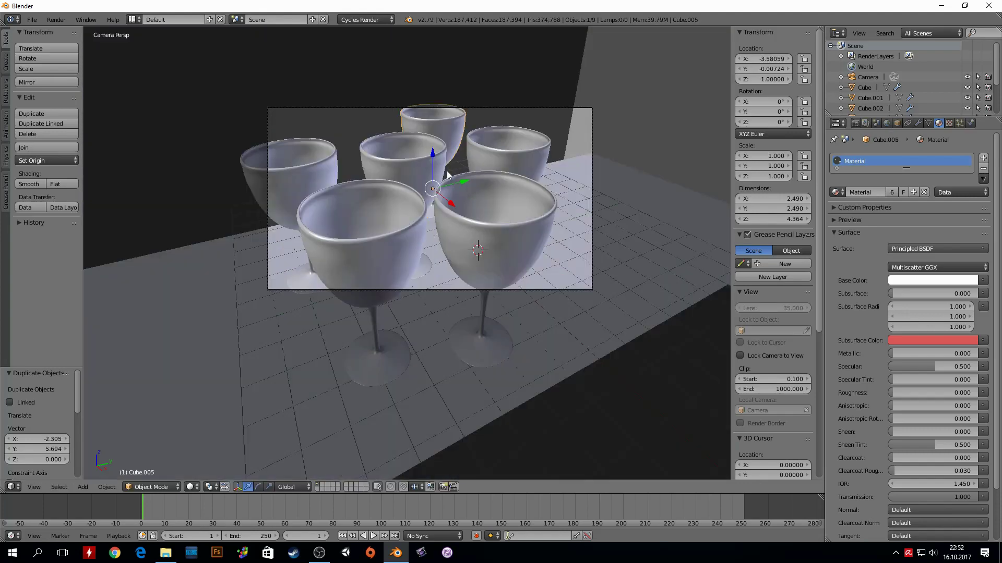
Nudge the back glass along X and select the camera
key(g)
key(x)
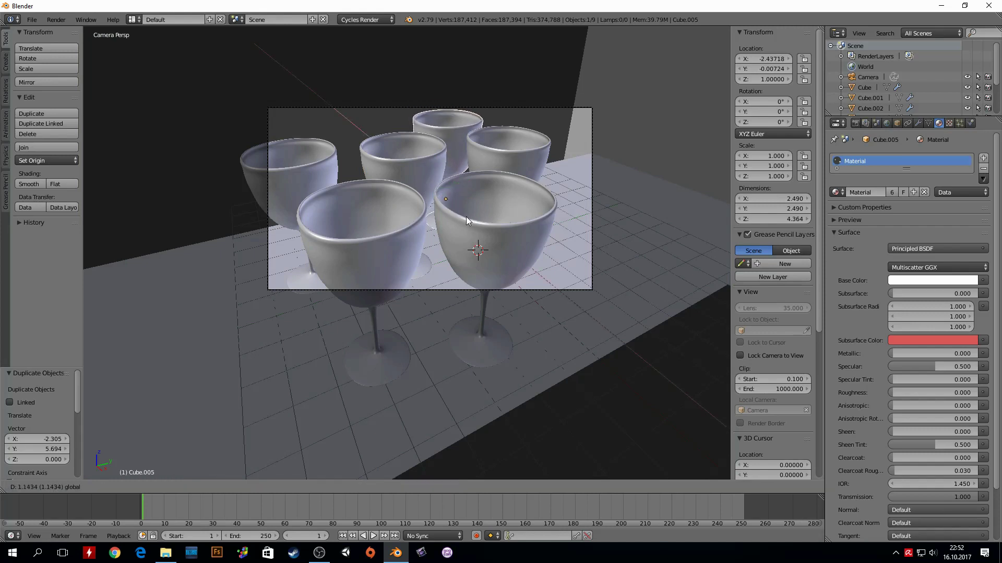
click(465, 217)
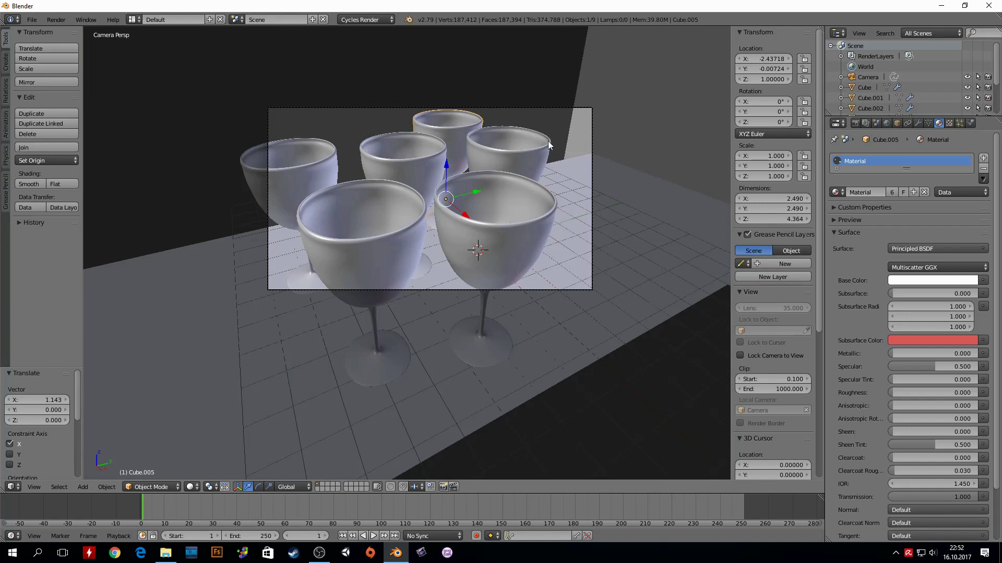
right_click(592, 122)
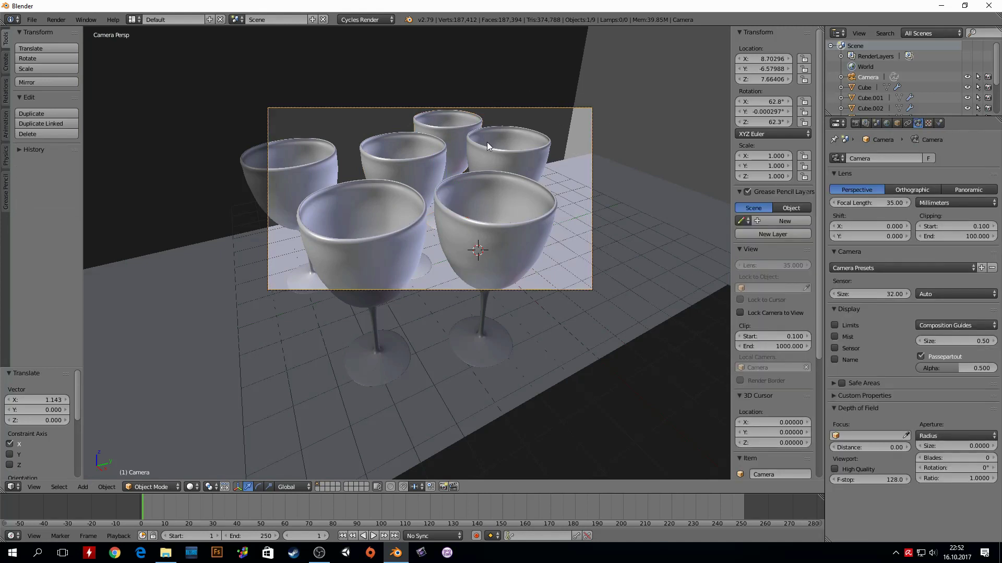
Try out camera moves along Z and X, cancel them, and return to the camera view
click(741, 312)
click(740, 313)
key(g)
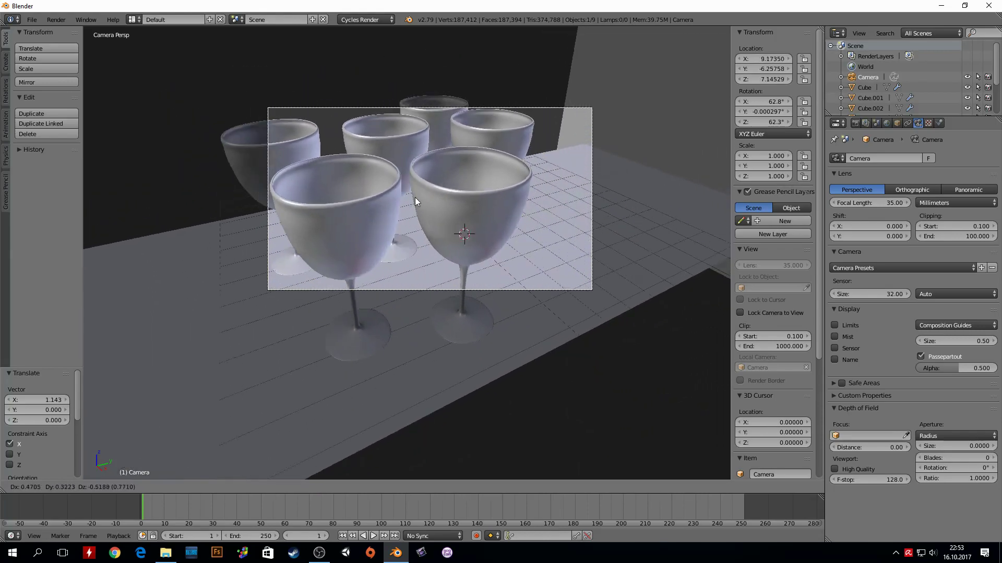
key(z)
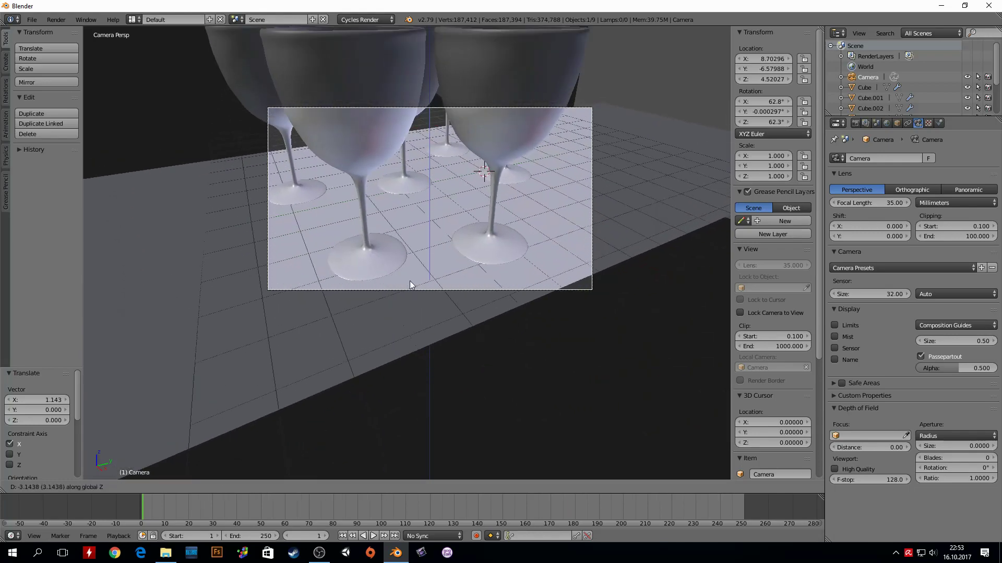
key(x)
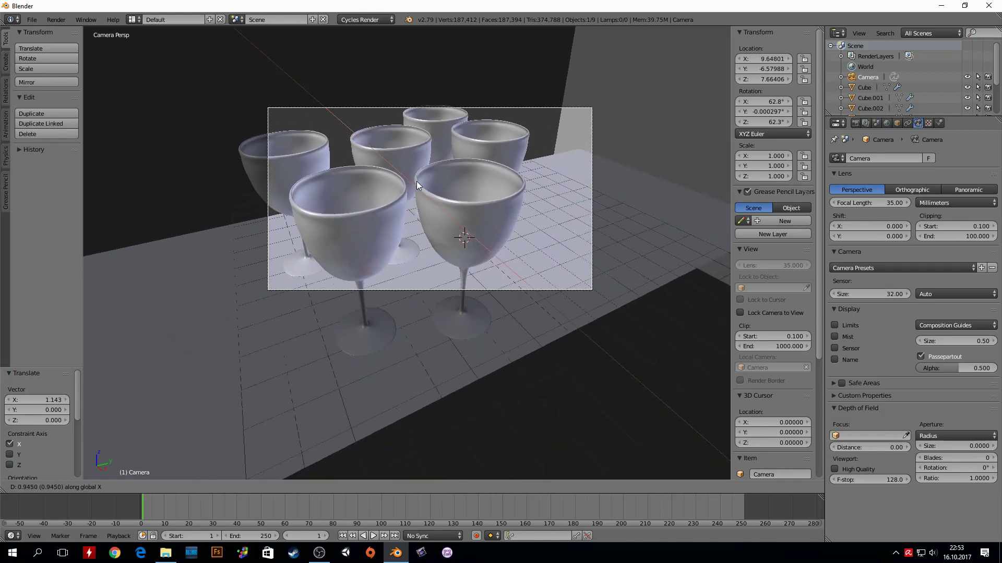
right_click(417, 180)
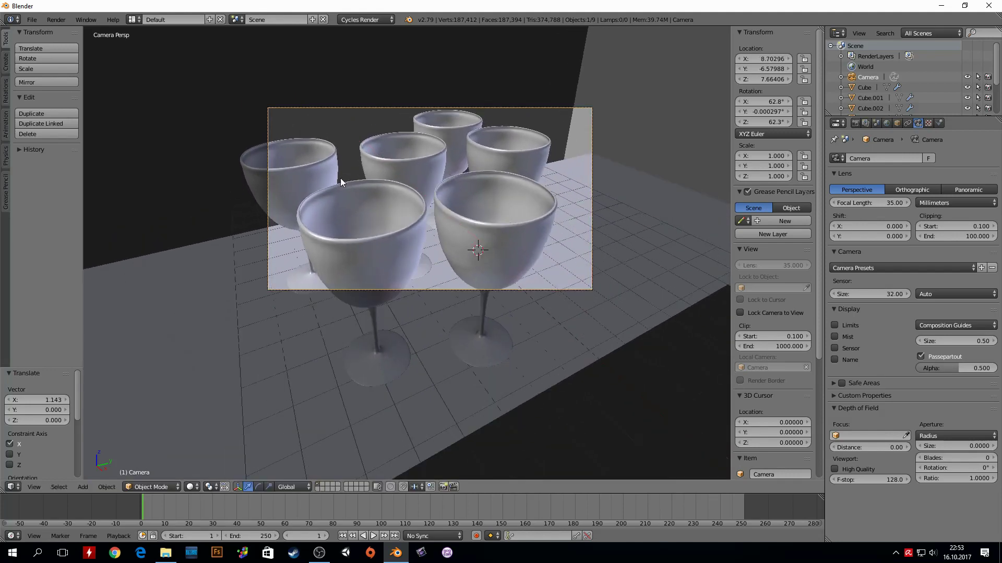
middle_drag(340, 177, 421, 175)
scroll(421, 175, down, 3)
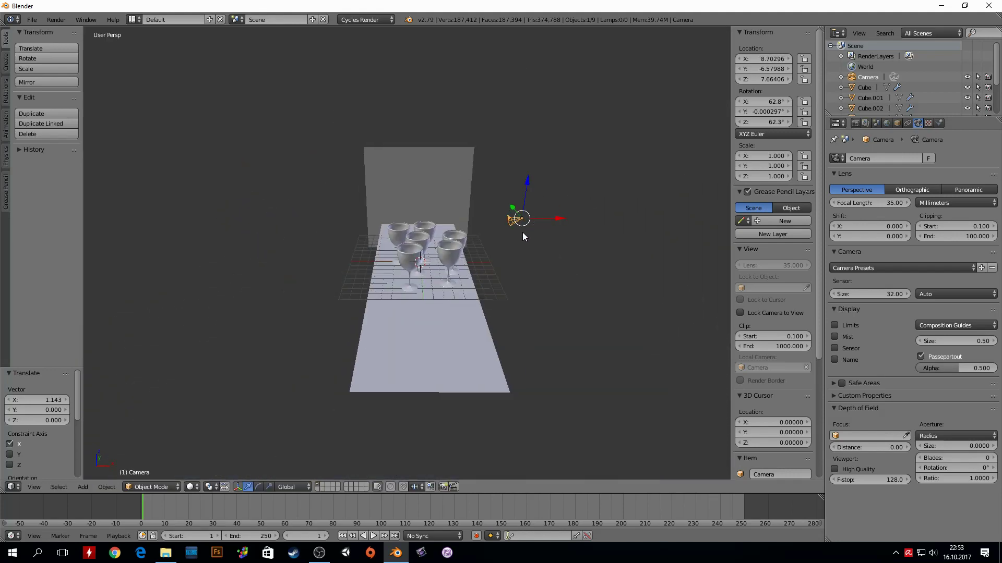
key(g)
key(x)
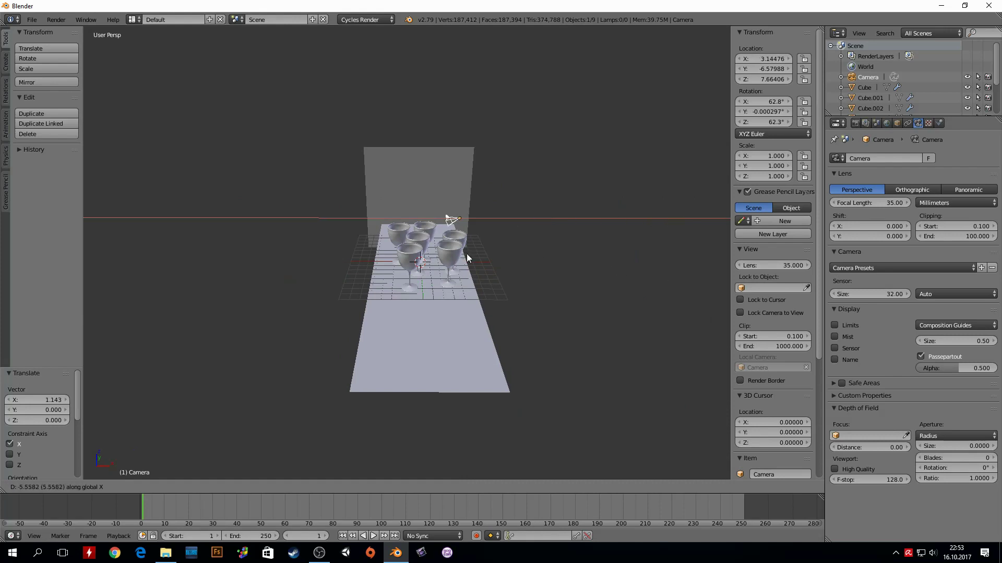
right_click(540, 282)
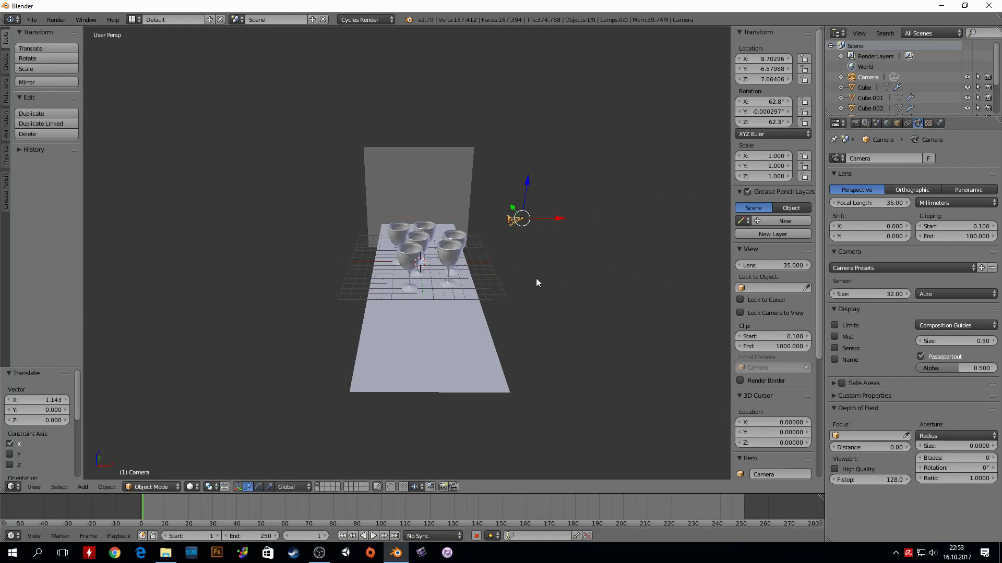
key(KP_0)
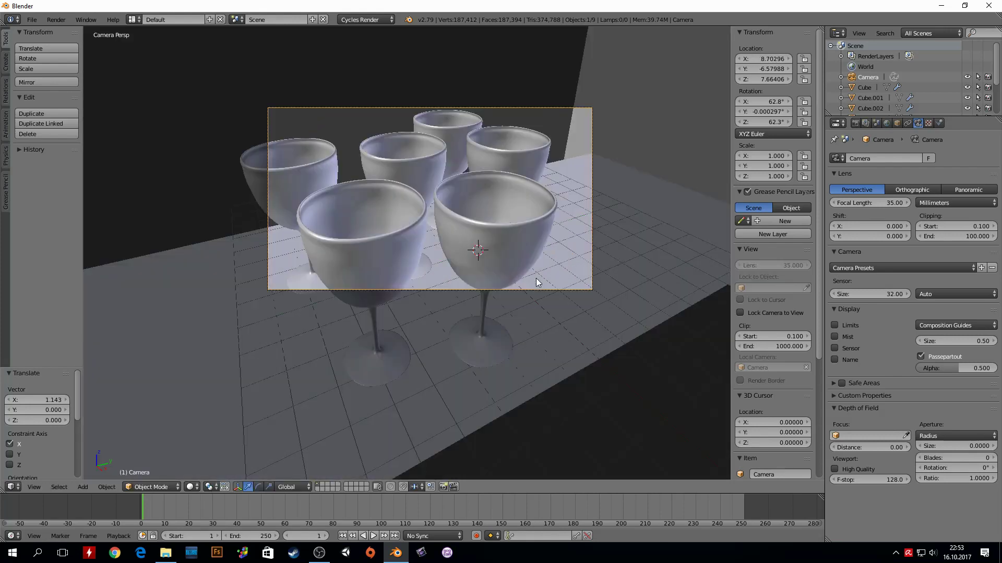
Pull the camera back and reposition it to frame all six glasses
key(g)
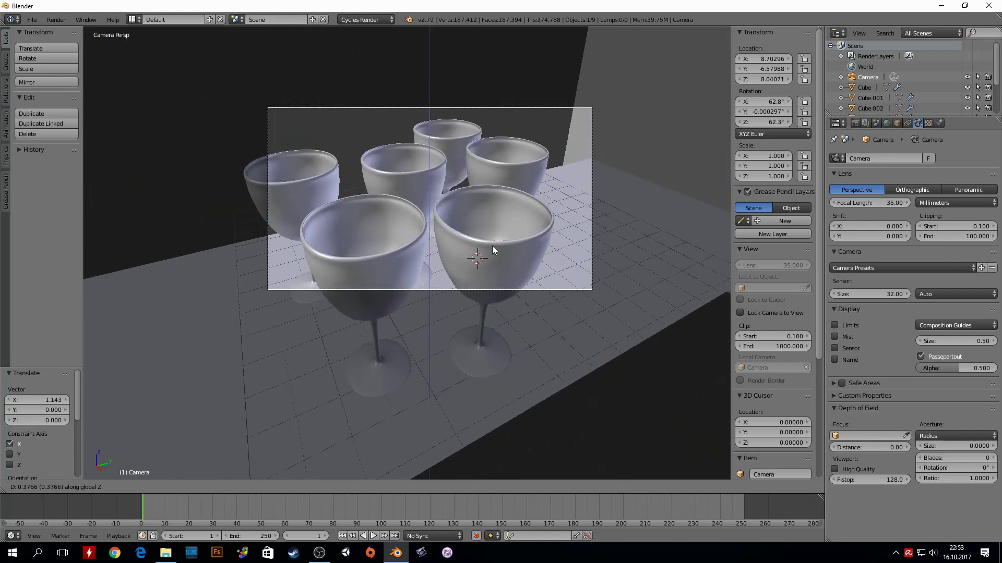
key(z)
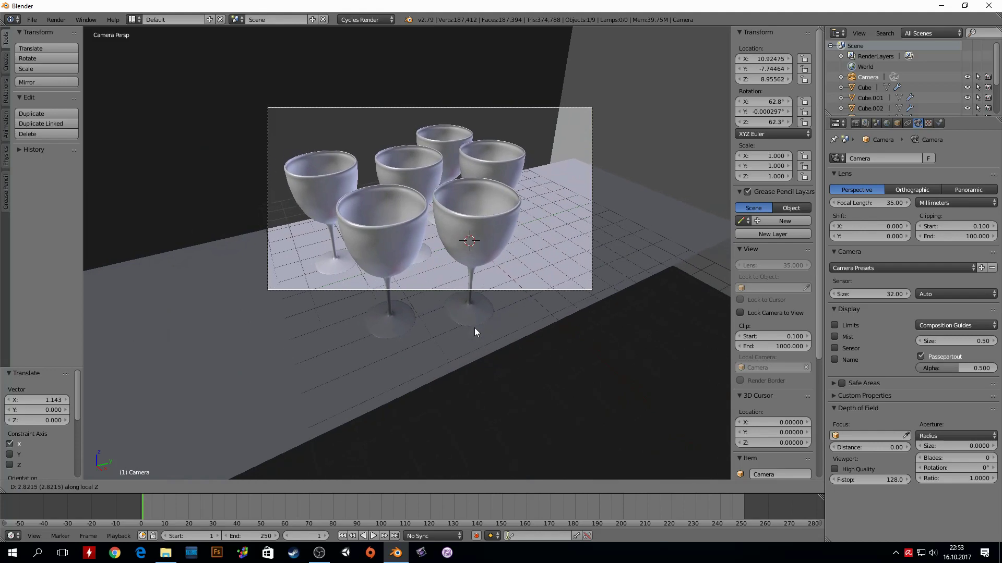
click(476, 321)
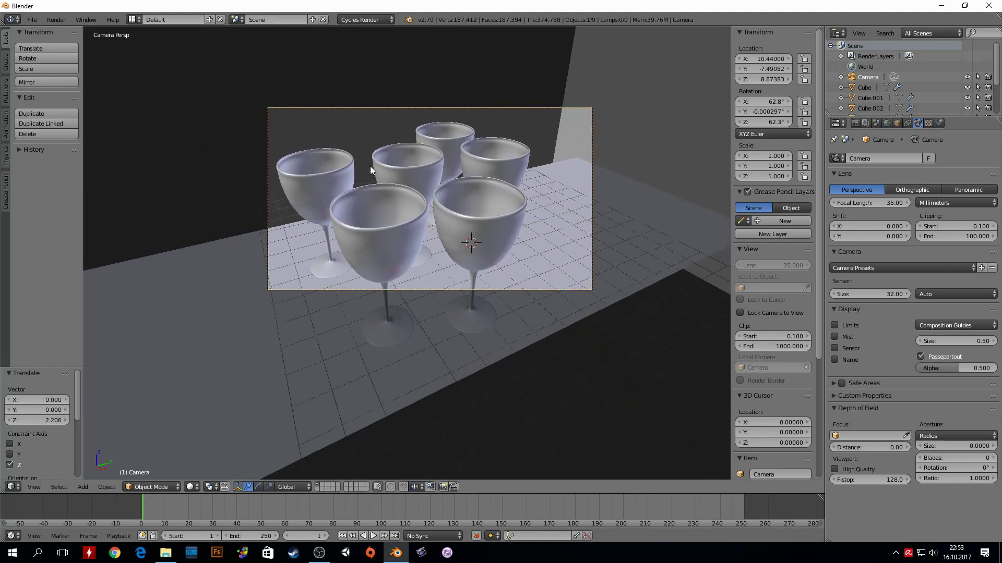
key(g)
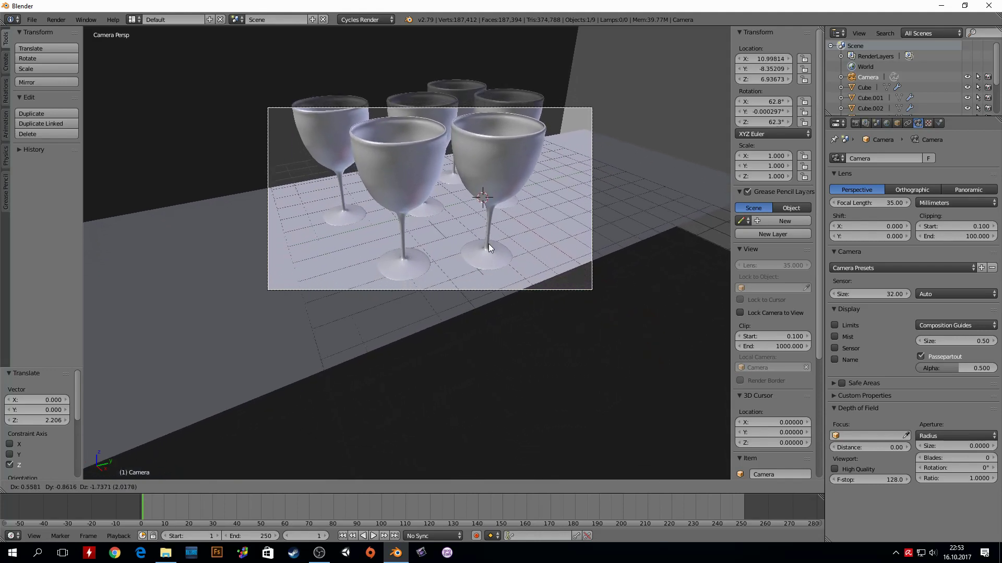
click(501, 168)
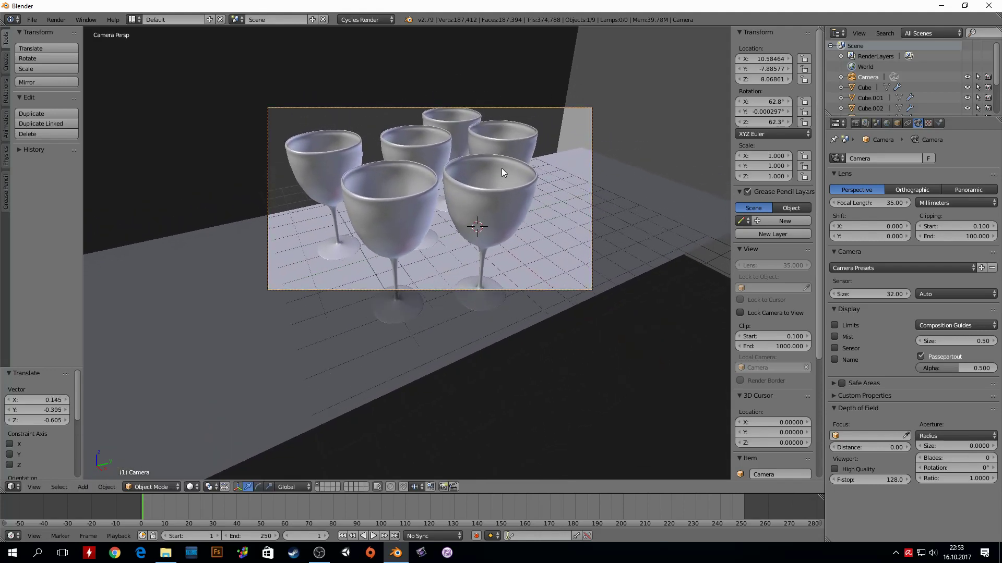
key(g)
key(z)
key(z)
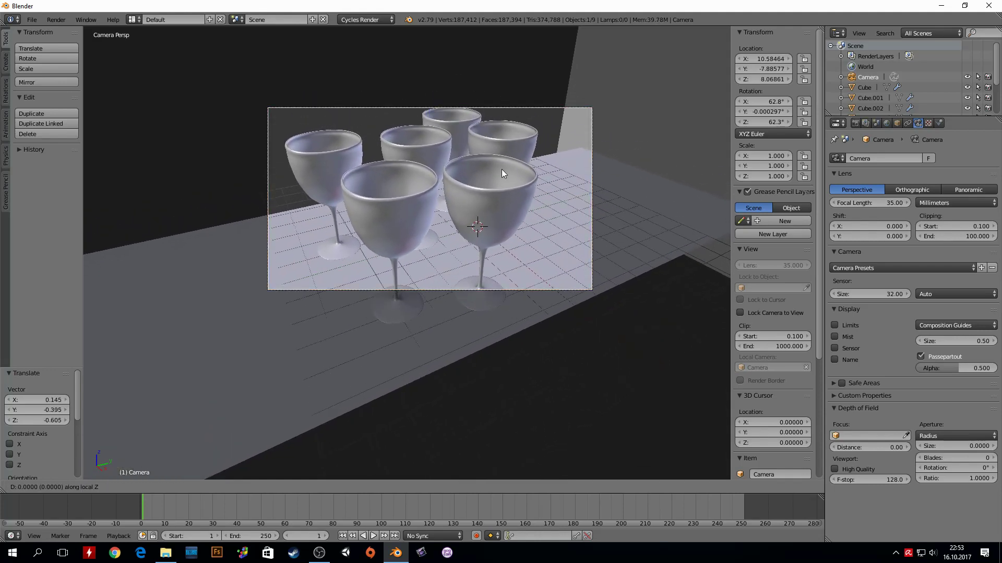
click(499, 206)
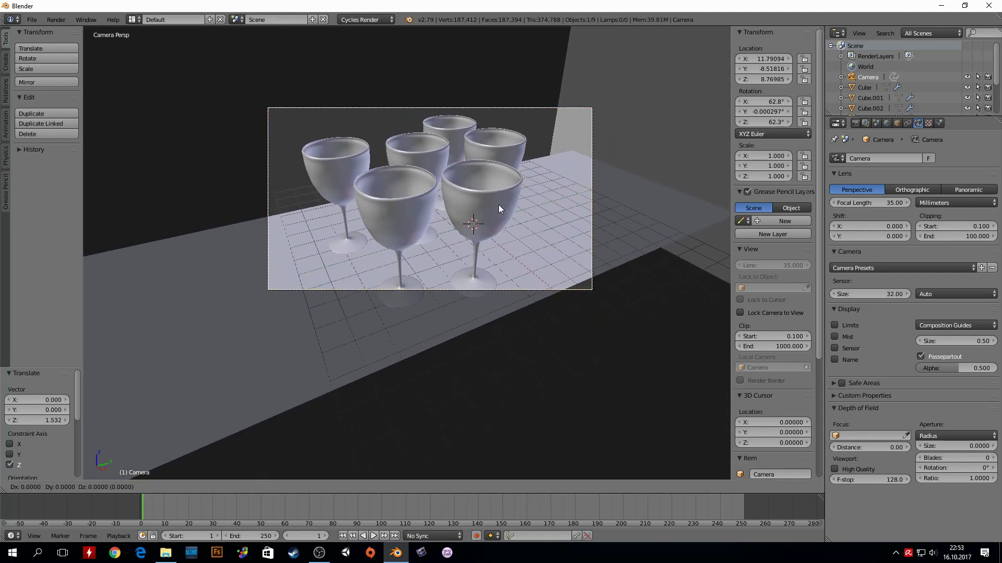
key(g)
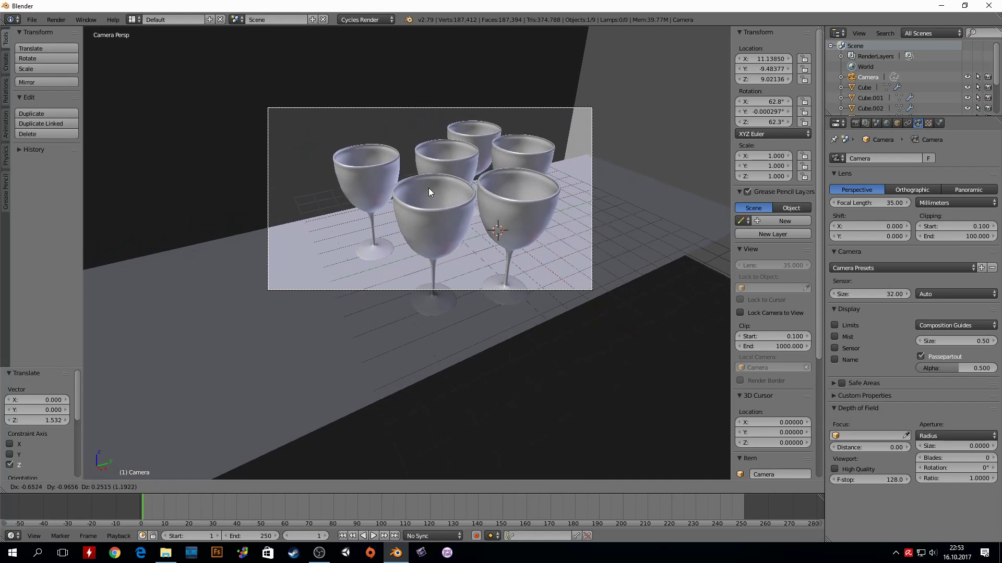
click(499, 197)
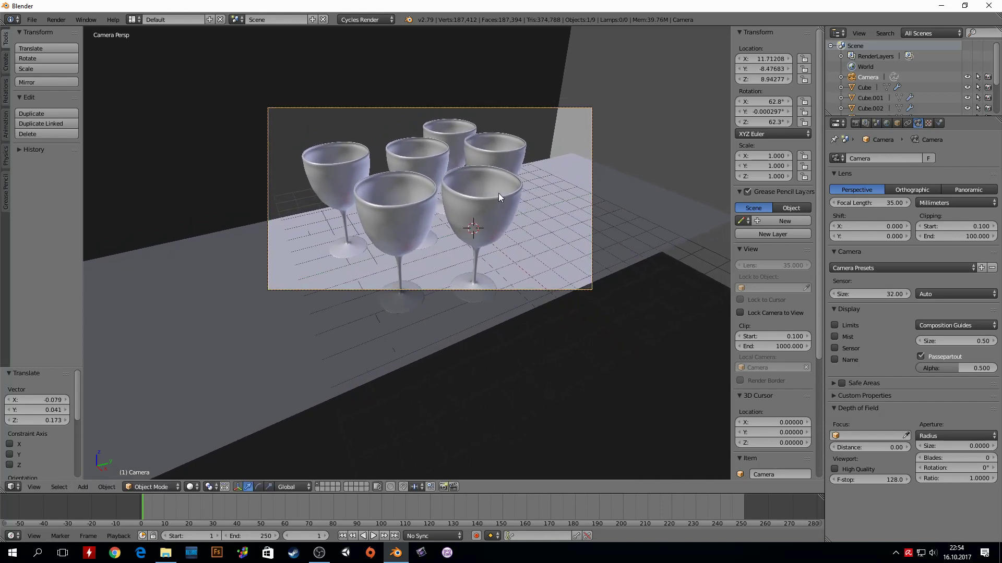
Slide the front-right glass Cube.003 to the right, to X 3.5723
right_click(505, 188)
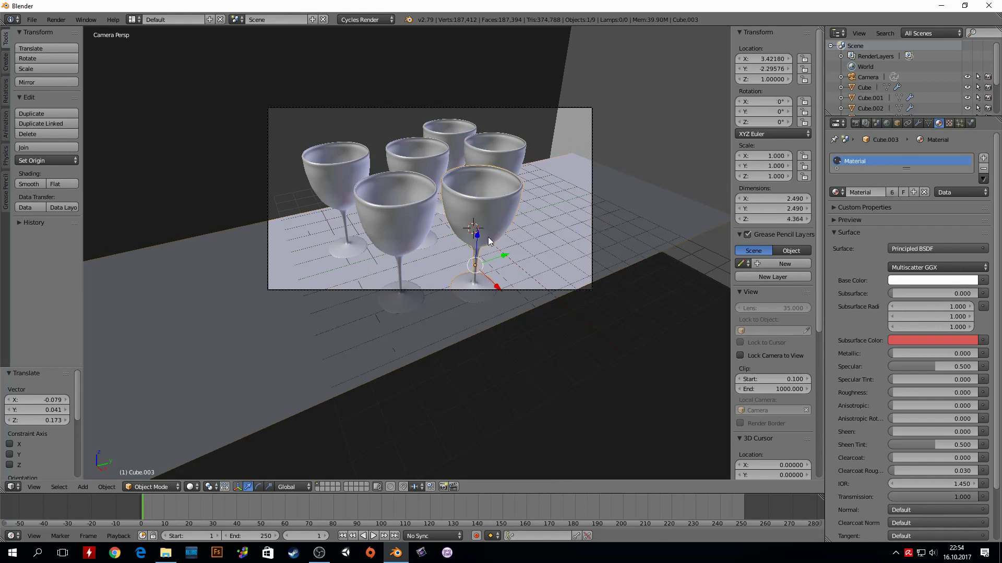
mouse_move(493, 260)
mouse_down()
mouse_move(546, 245)
mouse_move(555, 267)
mouse_up()
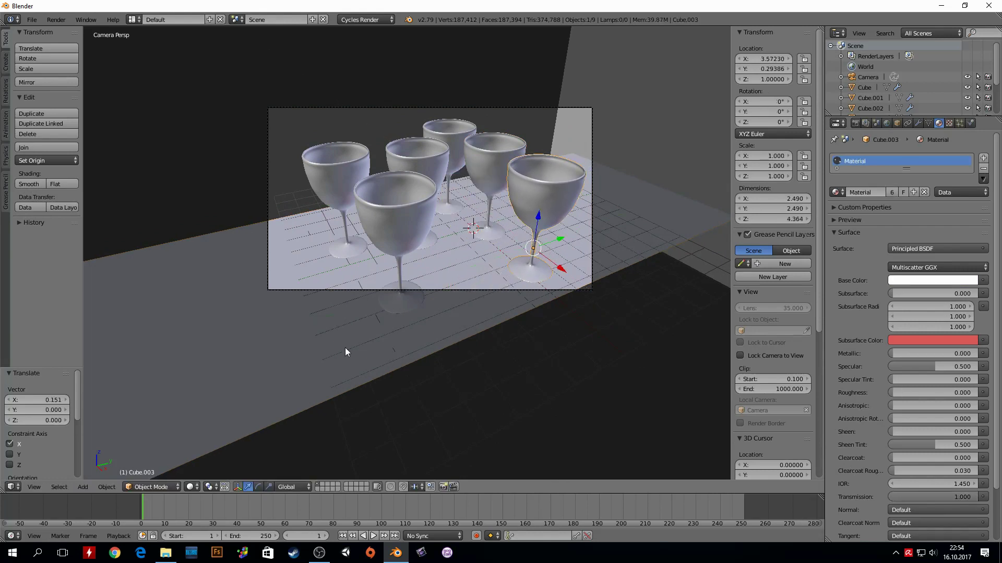
click(191, 487)
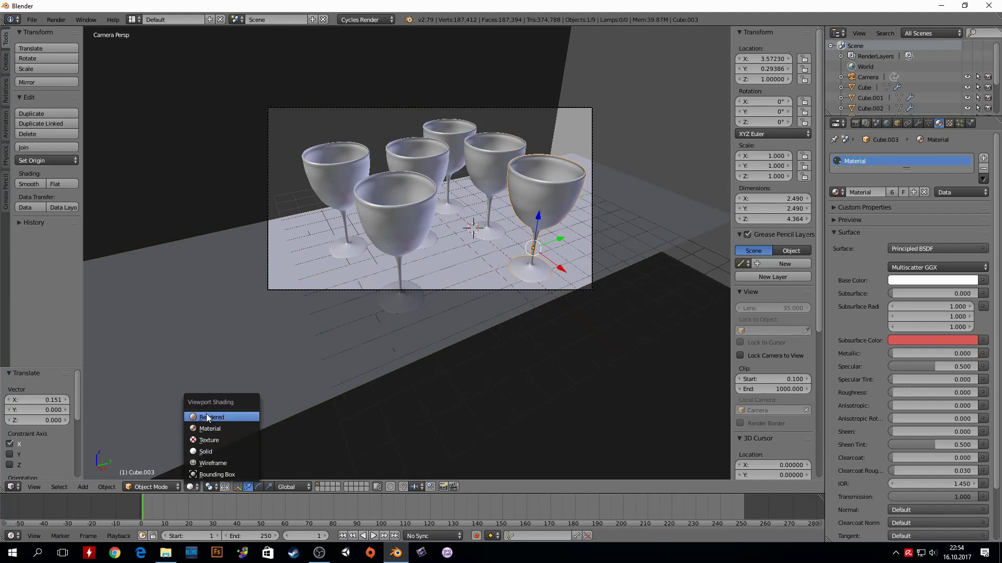
Switch the viewport to Rendered shading and show the World properties
click(205, 414)
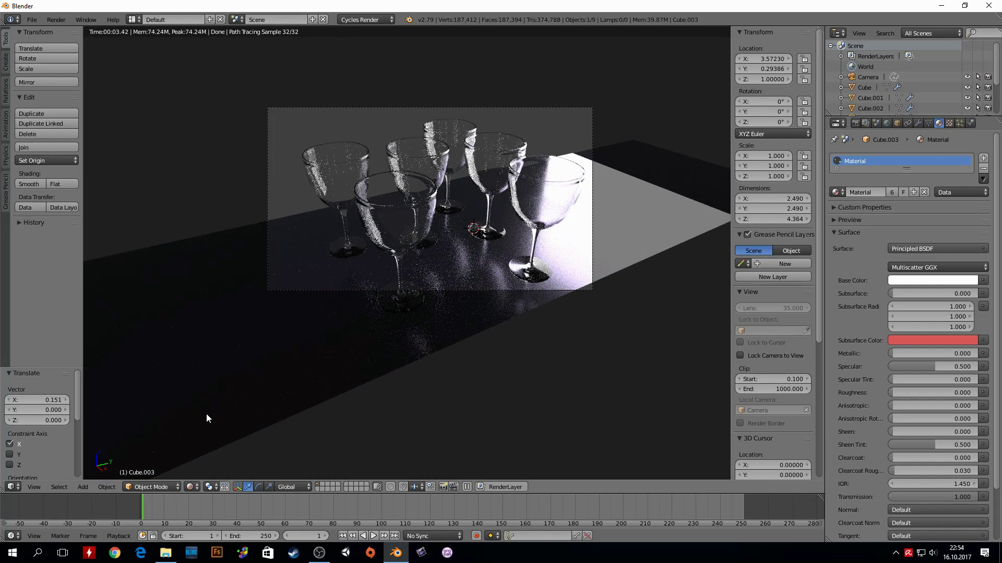
click(887, 124)
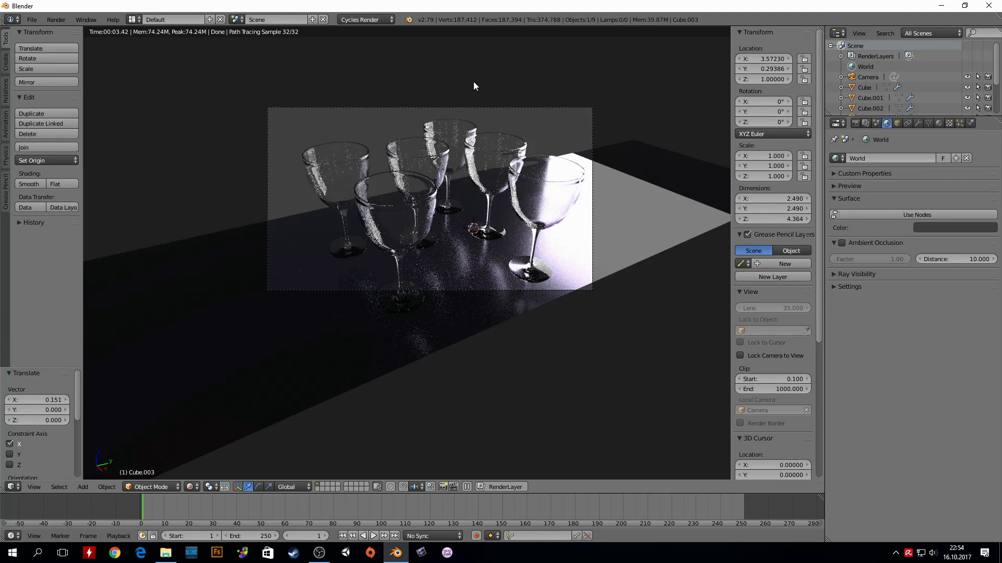
Enable nodes for the World and try out background colours from white to dark blue
click(910, 215)
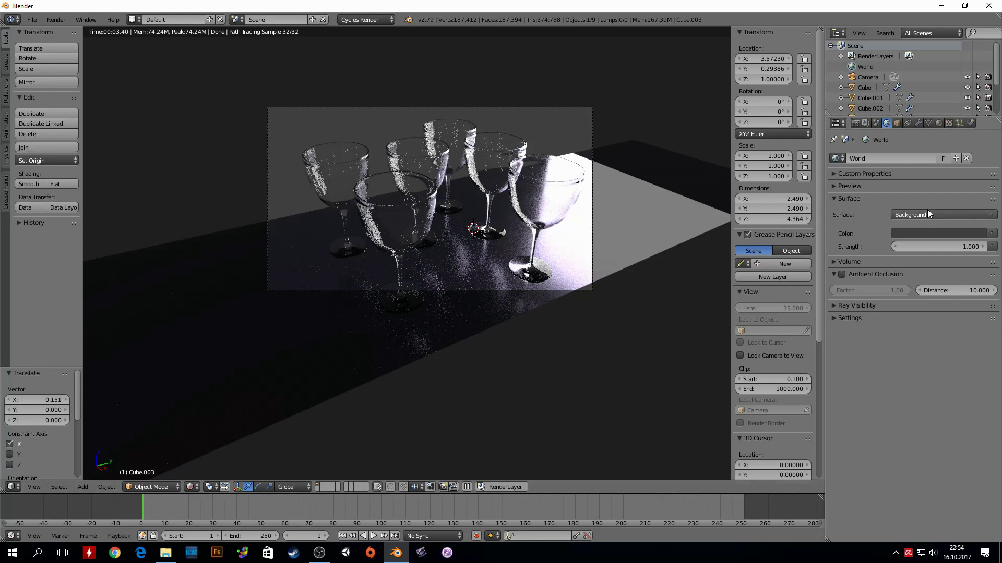
click(941, 234)
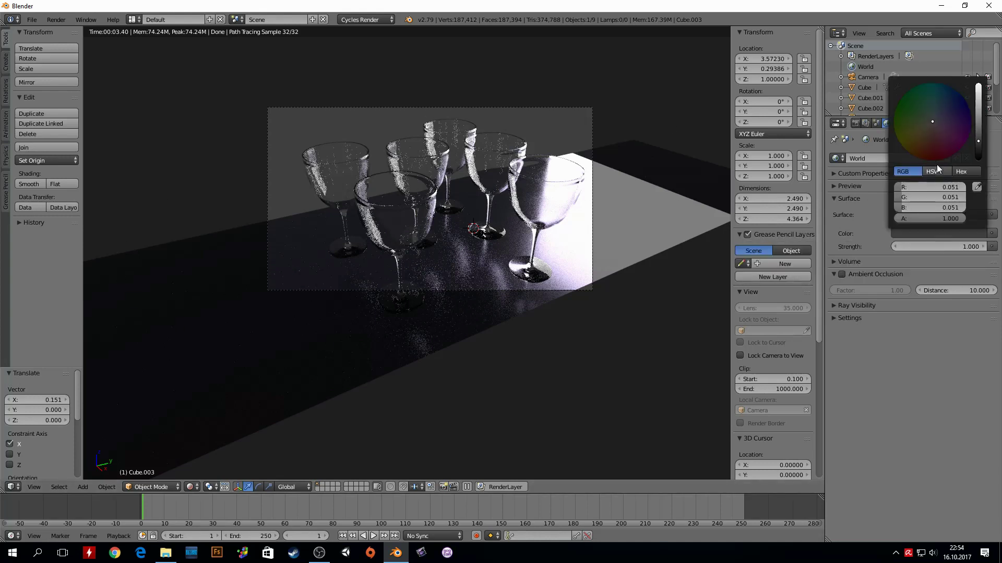
click(937, 165)
click(949, 233)
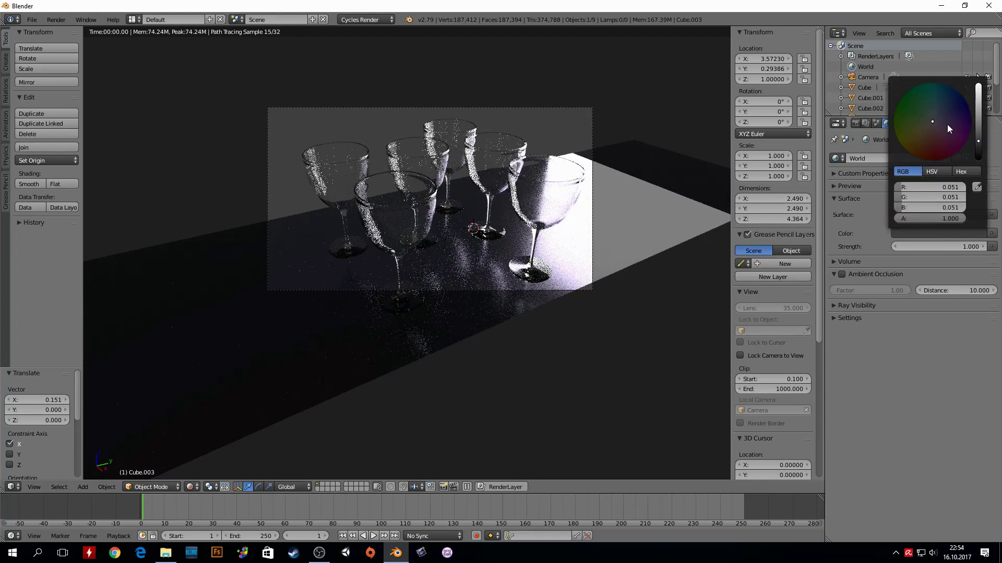
click(978, 103)
click(978, 85)
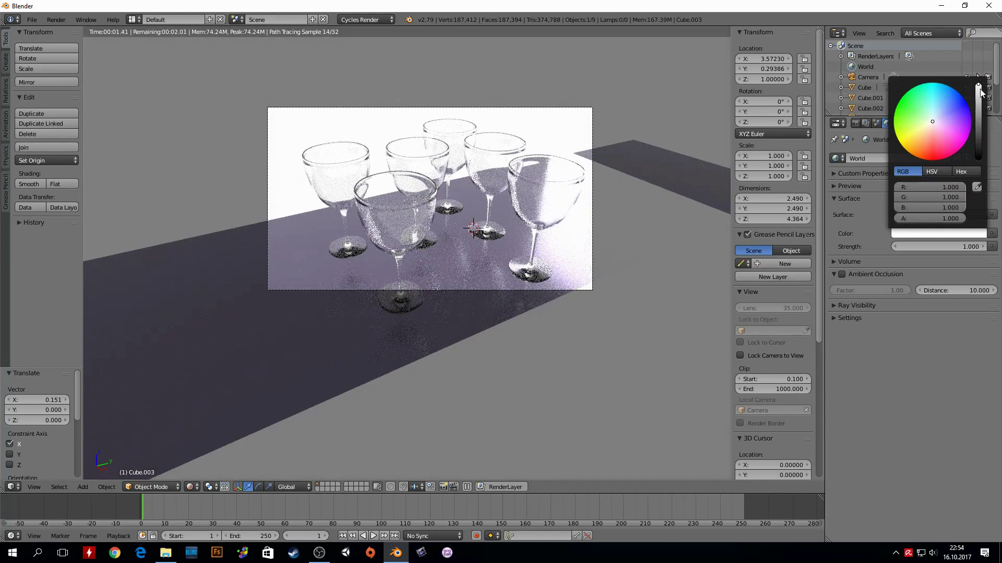
click(979, 157)
click(979, 159)
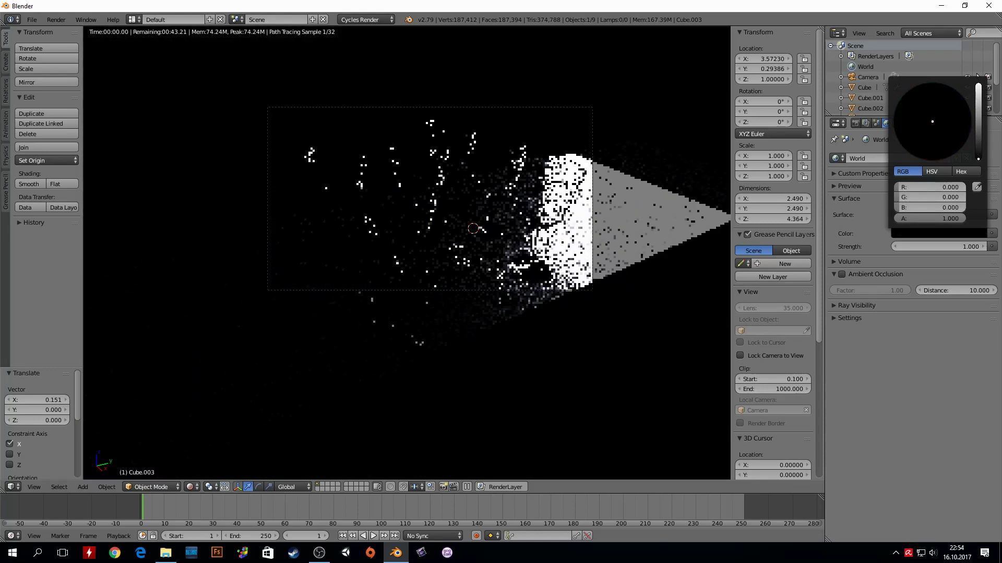
click(978, 134)
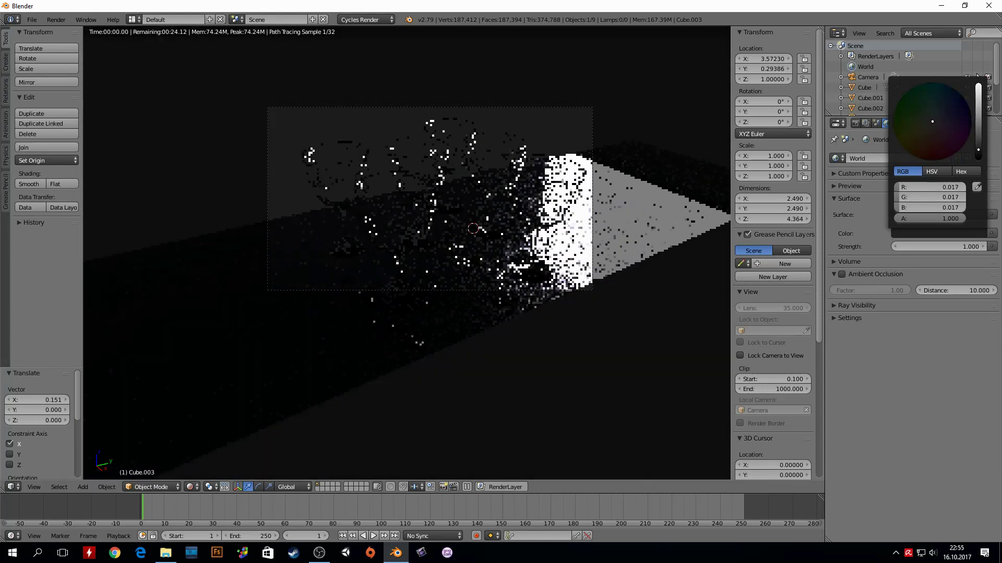
click(940, 113)
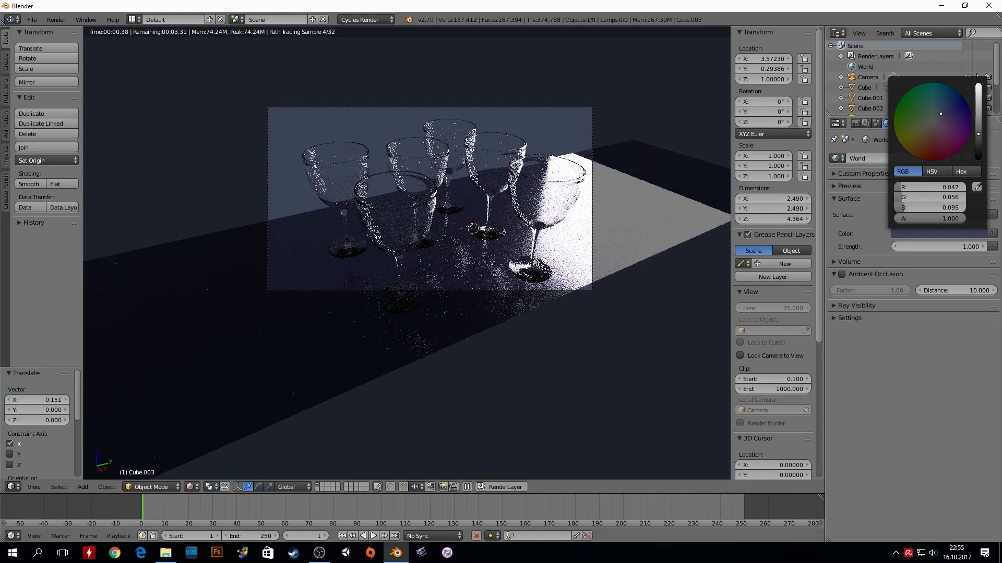
Set the World background strength to 5
scroll(962, 125, down, 3)
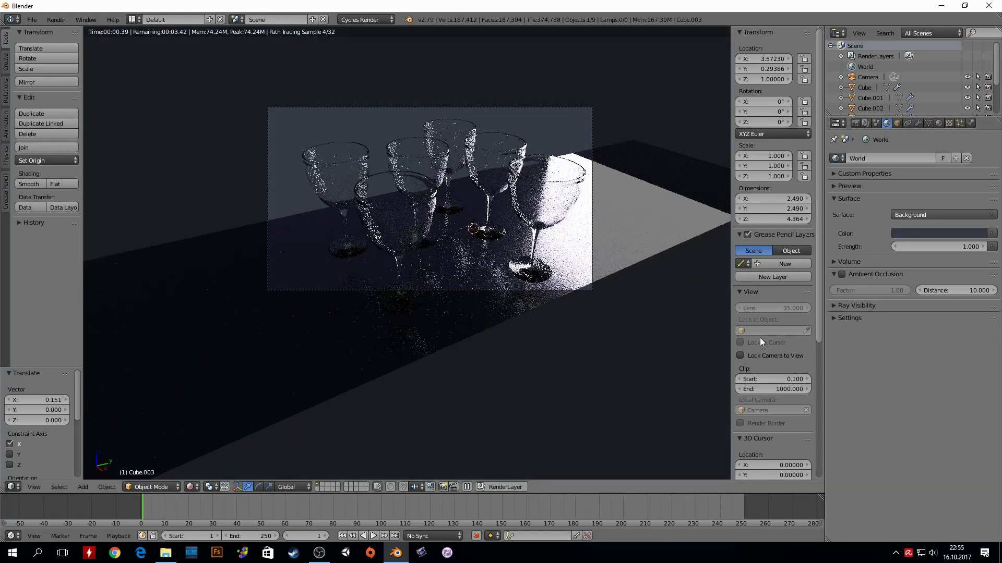
mouse_move(925, 245)
mouse_down()
mouse_move(965, 246)
mouse_move(919, 246)
mouse_move(952, 247)
mouse_up()
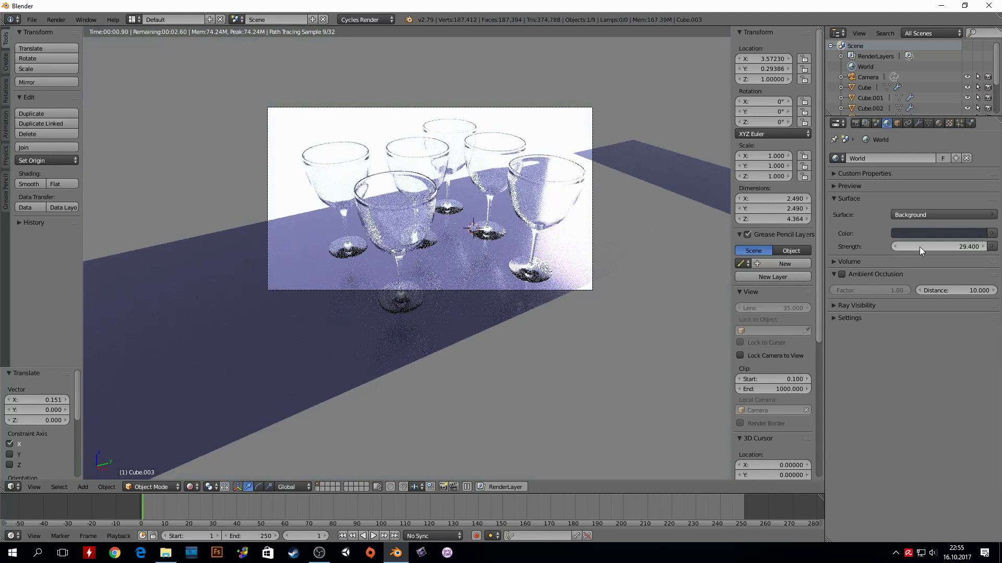
click(949, 246)
text(4.9)
key(Return)
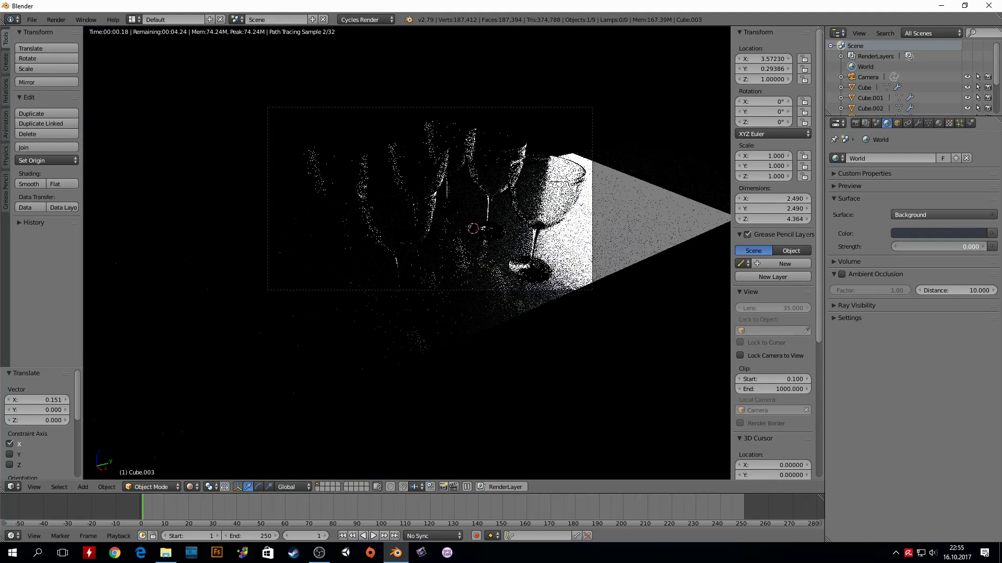
click(952, 244)
text(0.0)
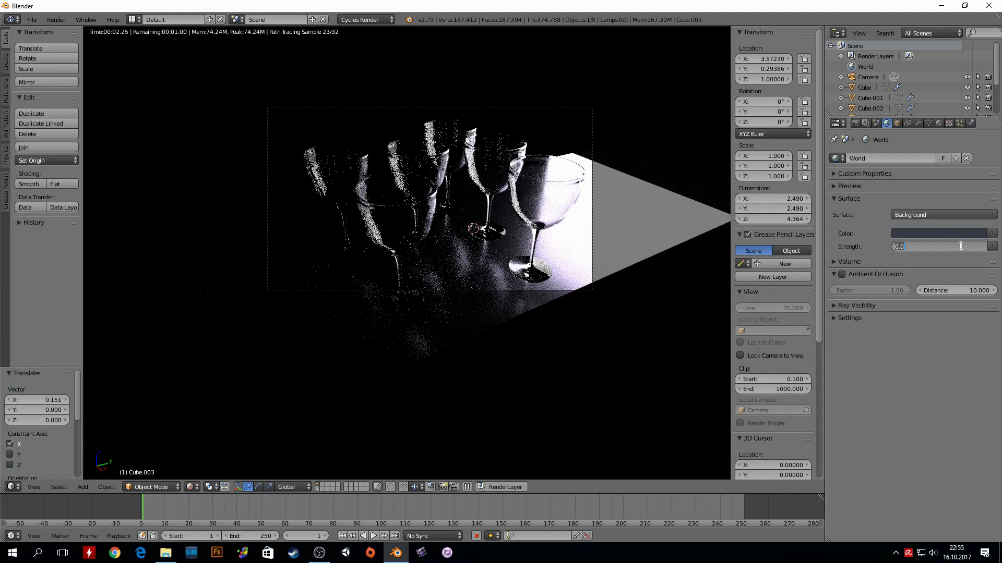
key(BackSpace)
key(BackSpace)
key(BackSpace)
text(5)
key(Return)
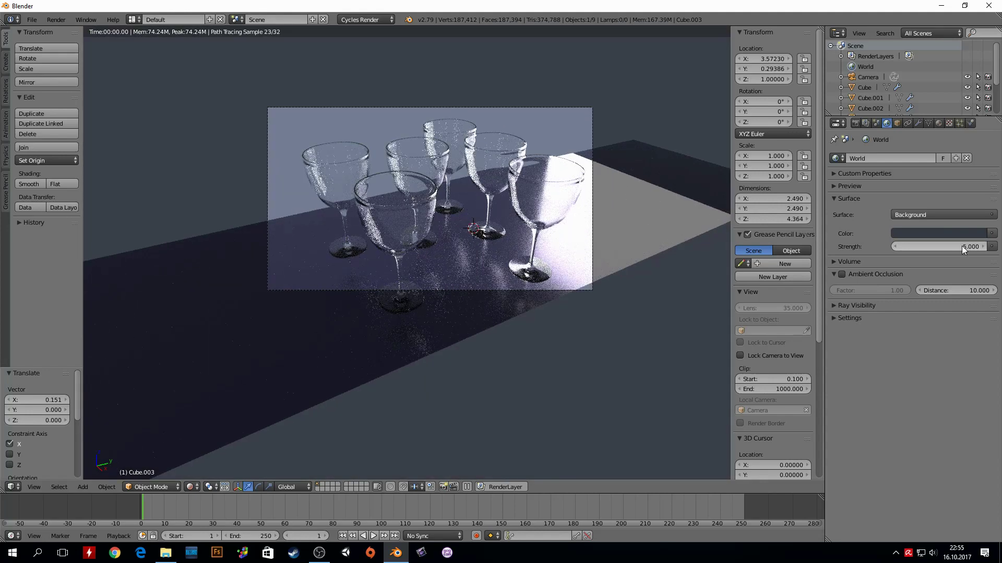
Refine the background to a neutral near-black grey (about 0.028) and select the ground Plane
click(954, 233)
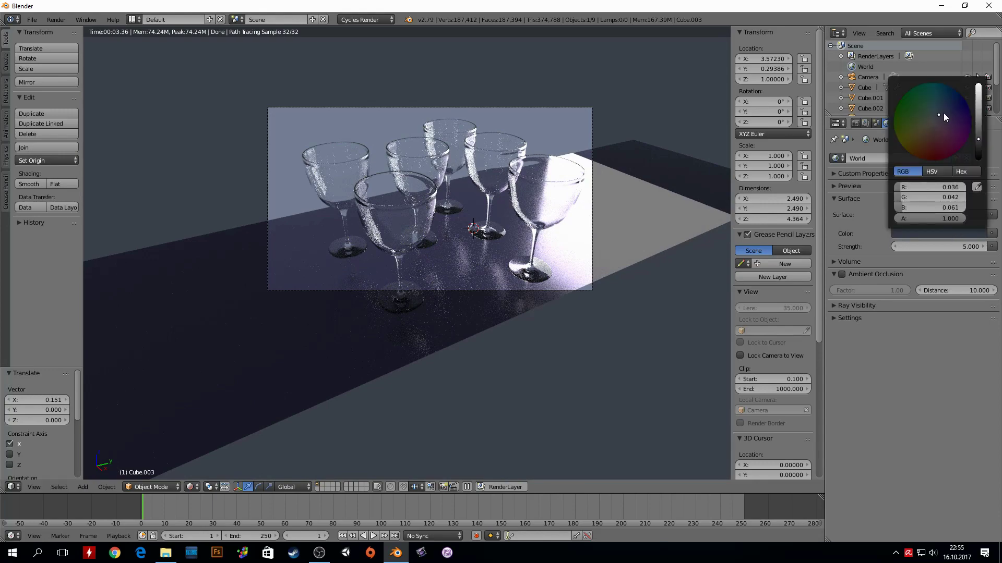
click(979, 145)
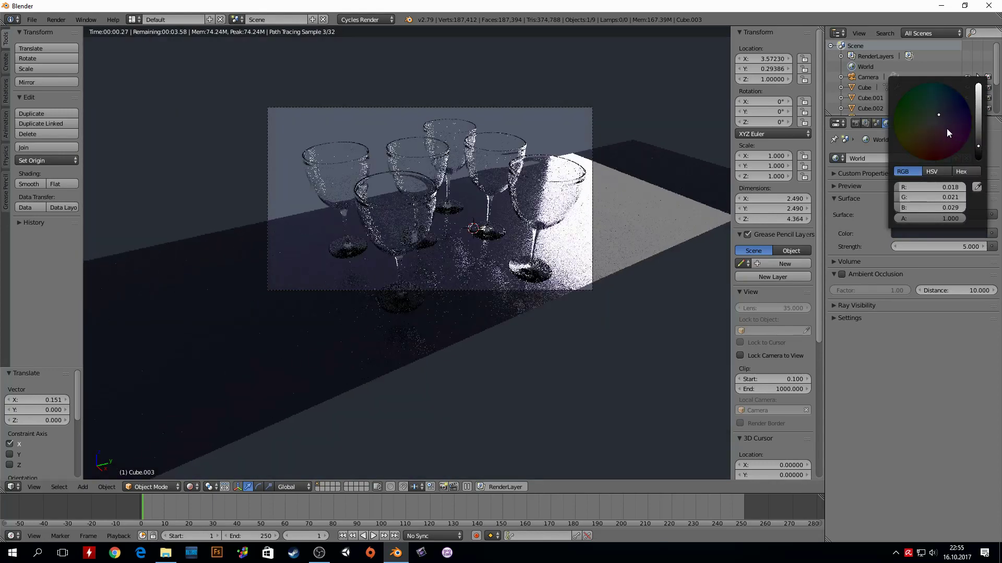
drag(946, 128, 930, 122)
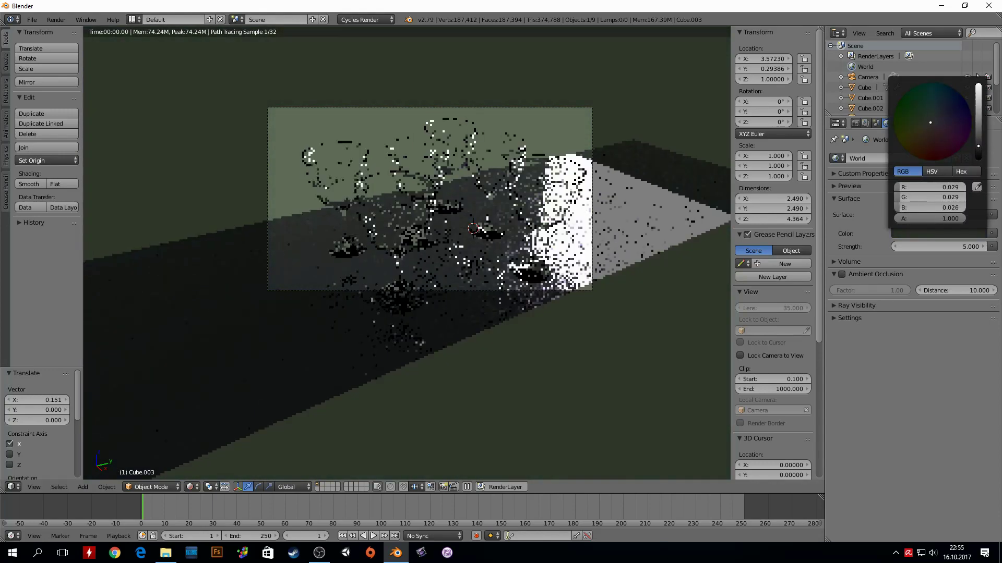
drag(931, 123, 934, 120)
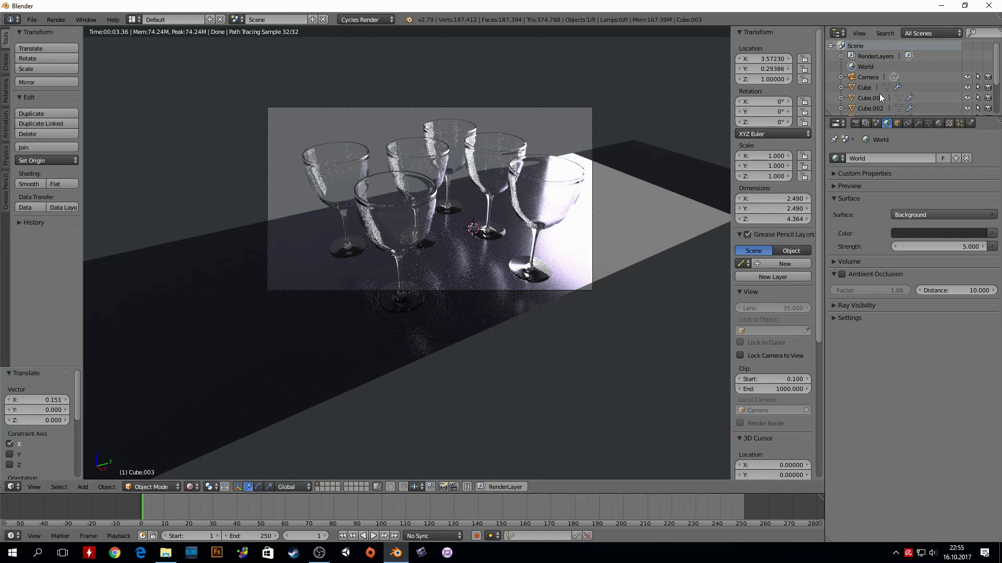
scroll(879, 93, down, 3)
click(865, 101)
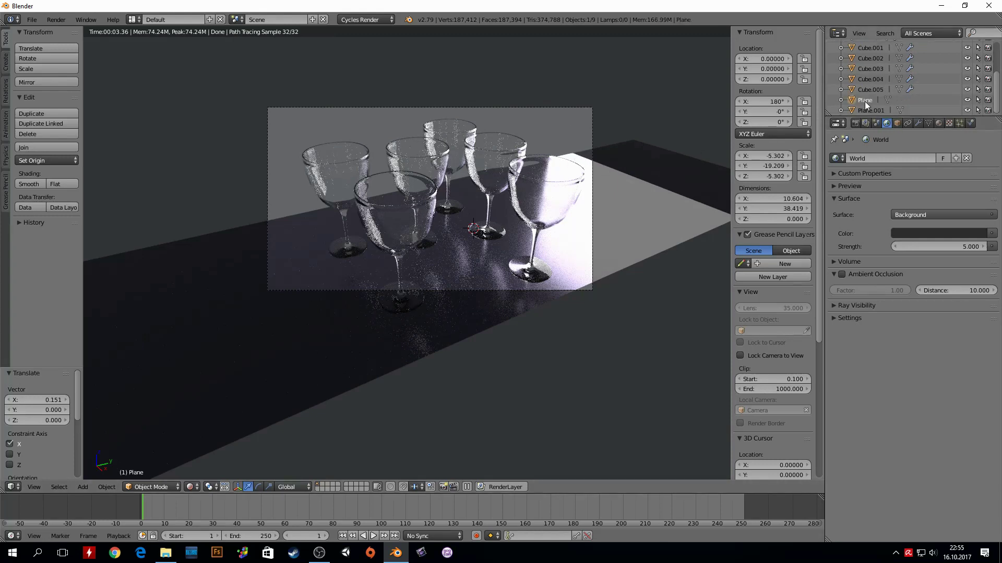
Switch to solid shading and move the upright panel Plane.001 back to Y 17.78491
click(191, 486)
click(202, 452)
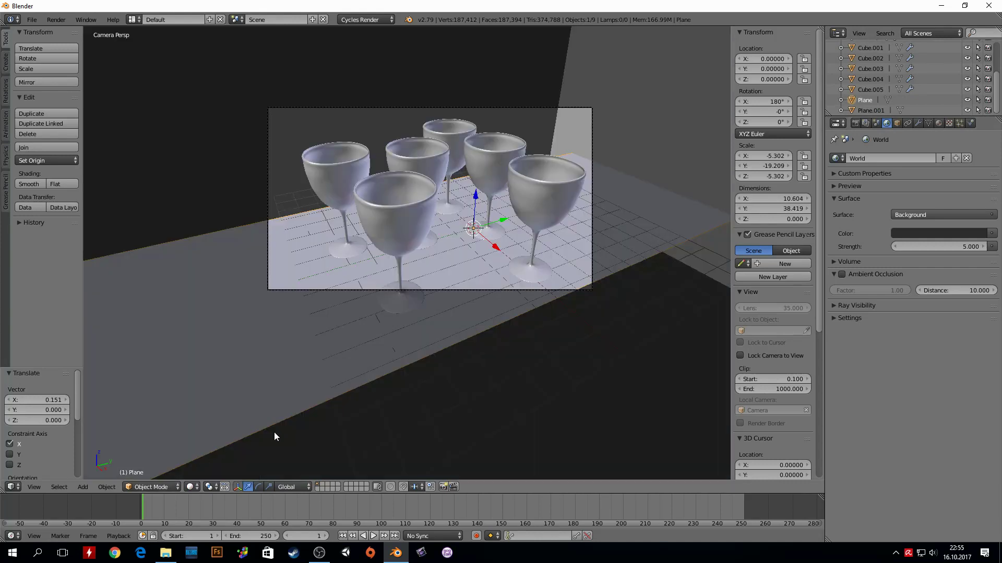
right_click(625, 110)
drag(676, 122, 727, 95)
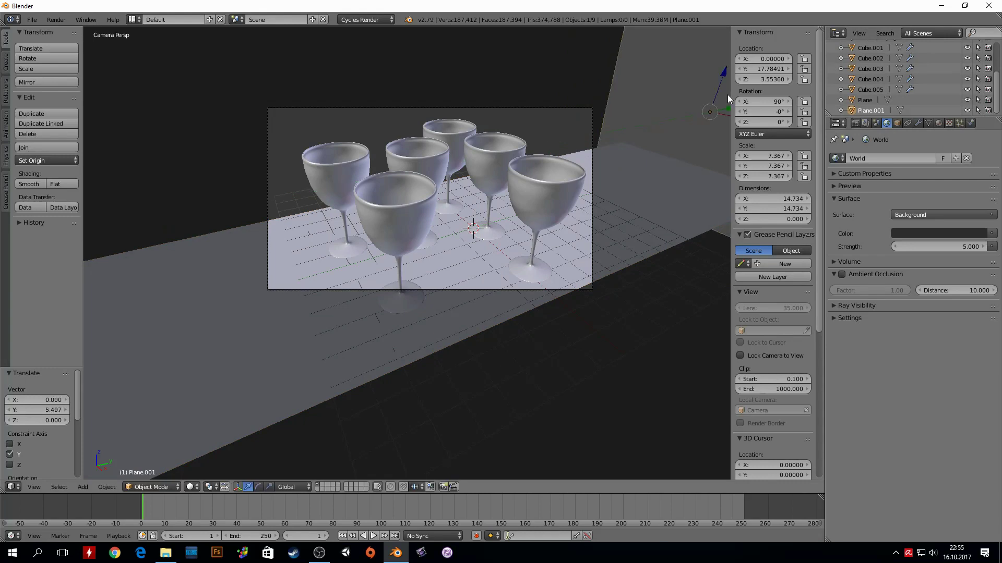
scroll(681, 122, down, 3)
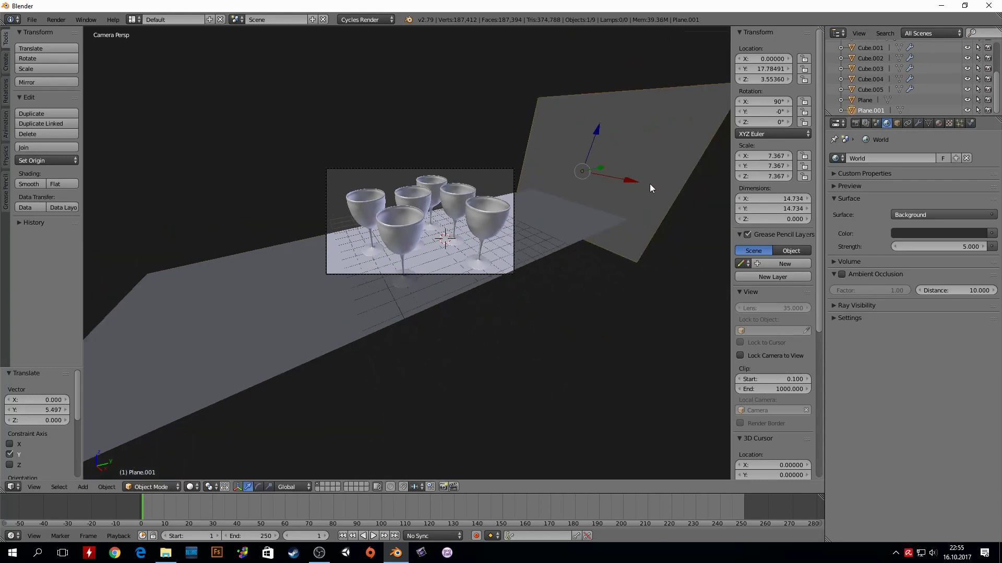
Orbit to a side view of the scene and add a new plane, Plane.002, at the origin
key(shift+a)
middle_drag(295, 192, 377, 198)
scroll(418, 209, down, 4)
mouse_move(463, 220)
middle_down()
mouse_move(627, 202)
mouse_move(516, 227)
middle_up()
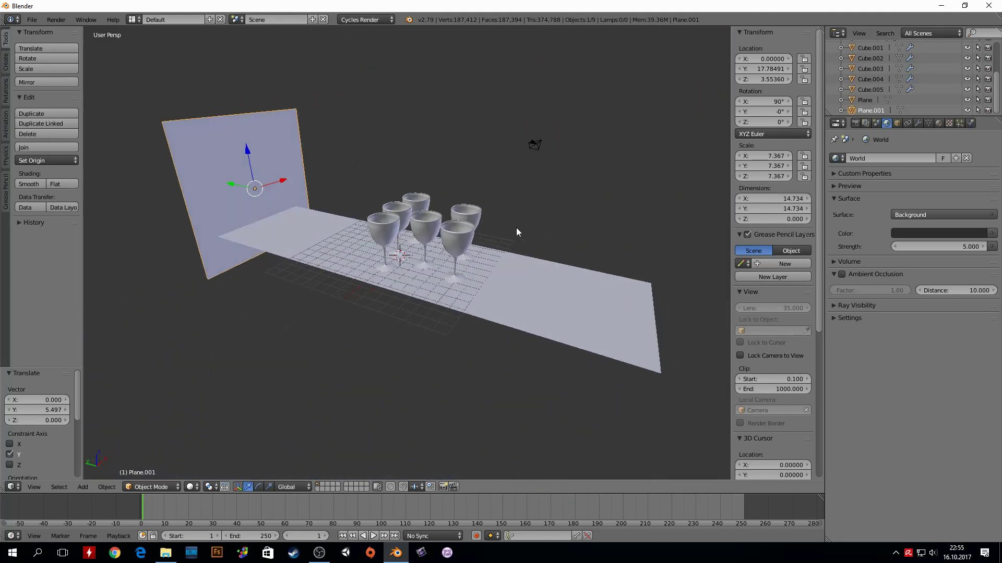
key(shift+a)
Add a new plane and move it along Y to the far end of the floor
click(453, 263)
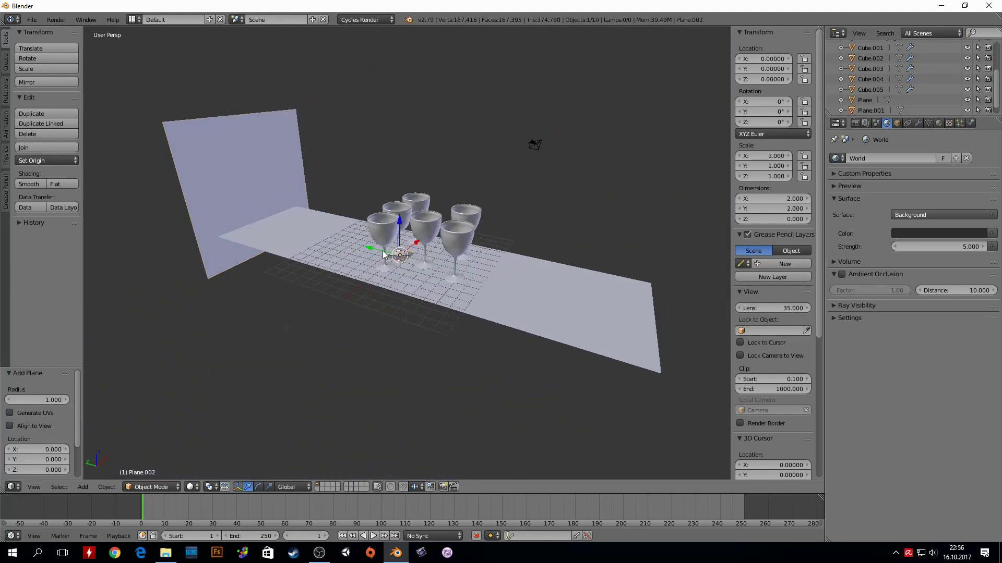
key(g)
key(y)
click(570, 306)
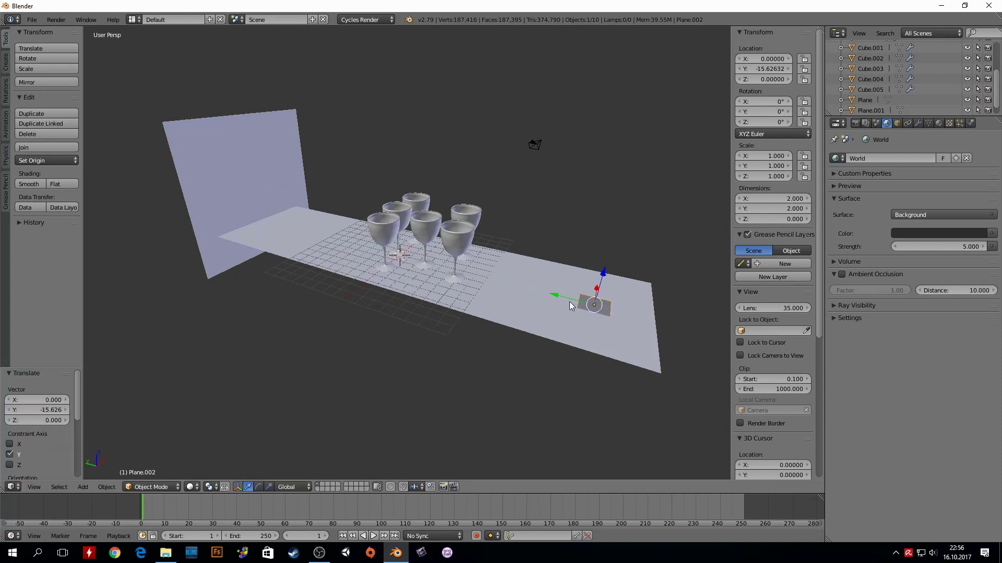
Rotate the new plane 90° on X so it stands upright
key(r)
key(x)
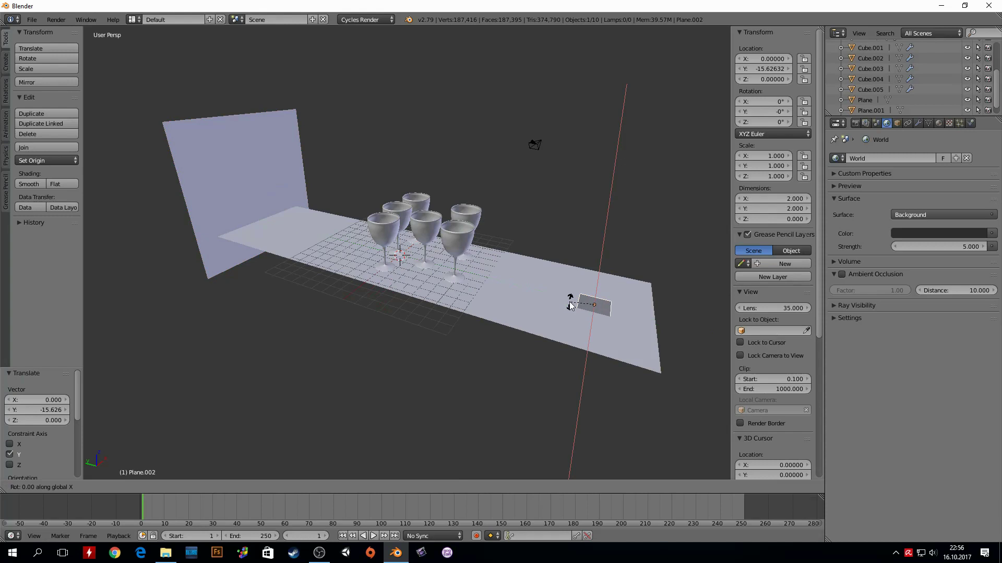
text(90)
key(Return)
middle_drag(571, 305, 568, 258)
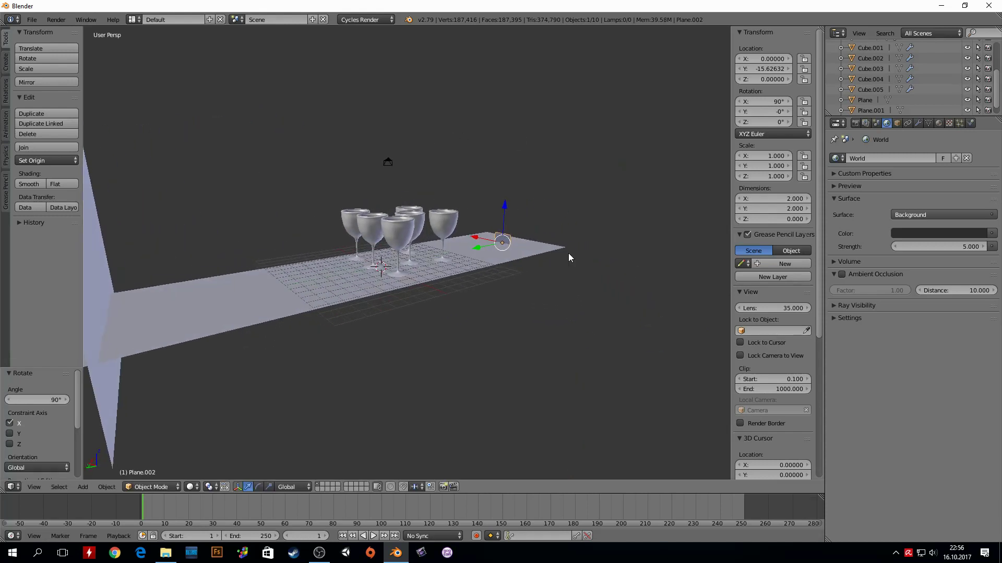
scroll(568, 258, up, 5)
Scale the upright plane up into a large panel opposite the backdrop
key(s)
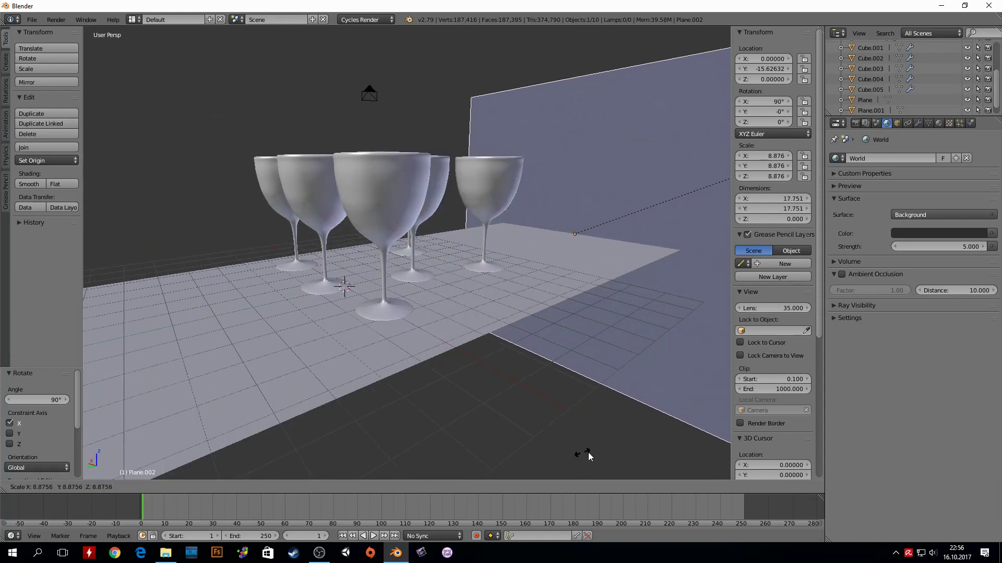
click(494, 462)
mouse_move(494, 463)
middle_down()
mouse_move(615, 306)
mouse_move(638, 307)
mouse_move(482, 228)
mouse_move(430, 262)
mouse_move(455, 259)
mouse_move(426, 271)
middle_up()
scroll(483, 228, up, 2)
scroll(457, 252, up, 1)
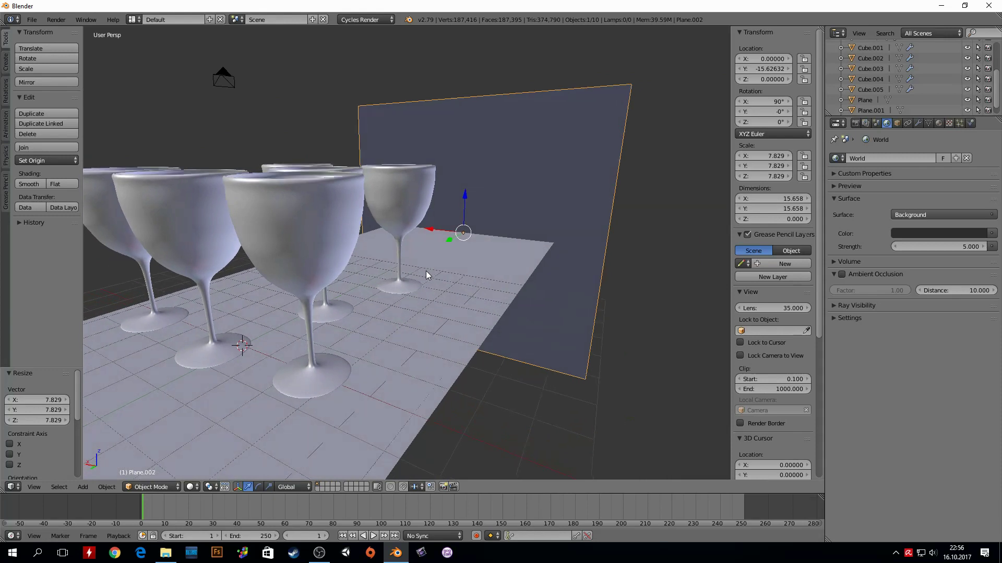
middle_drag(426, 271, 445, 265)
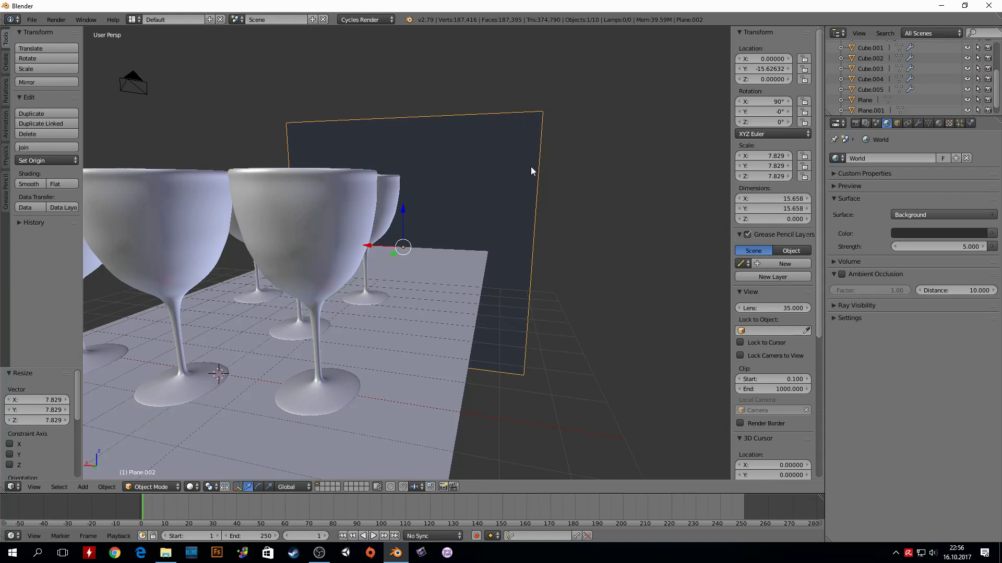
key(s)
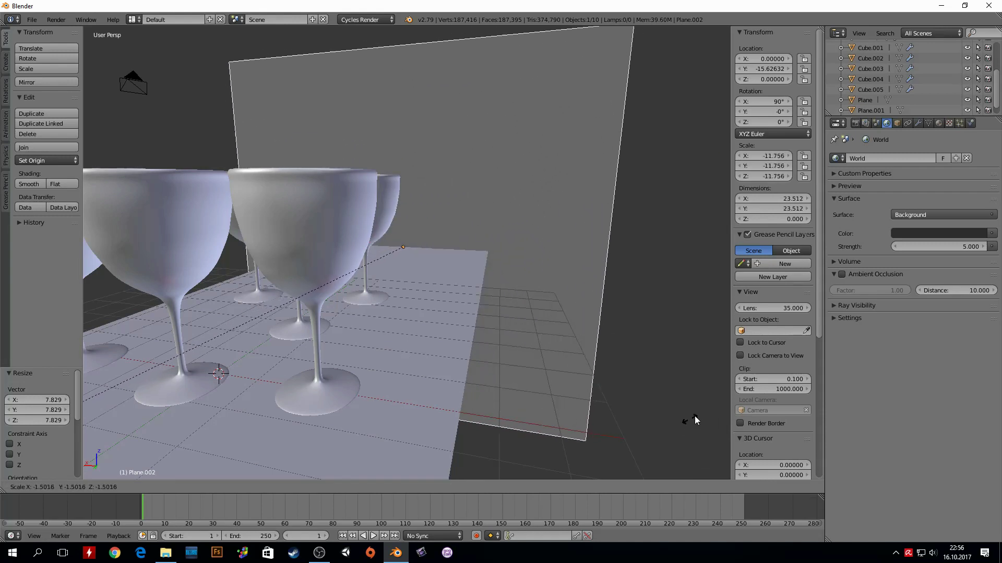
click(87, 381)
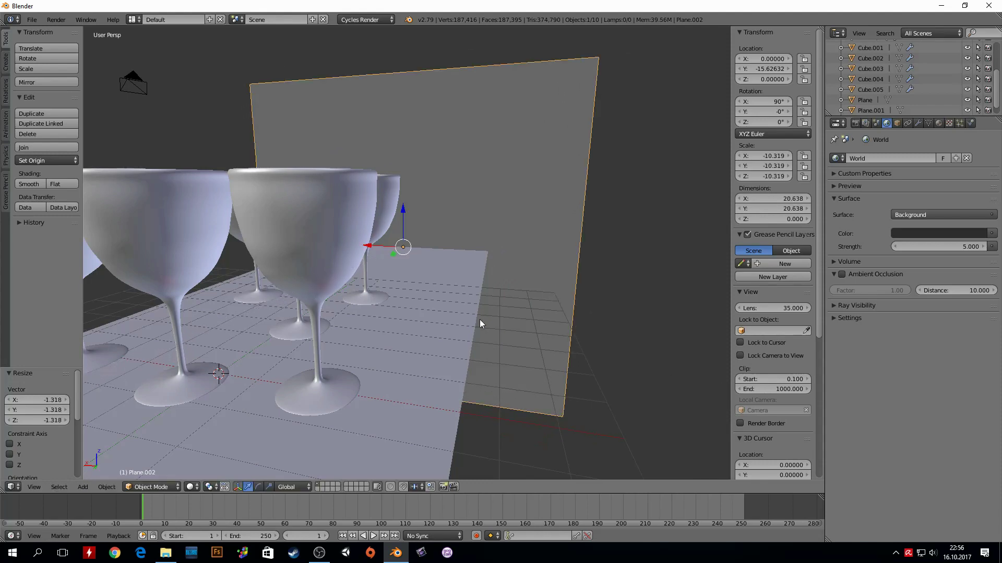
scroll(416, 293, up, 3)
scroll(504, 293, up, 2)
scroll(505, 294, down, 8)
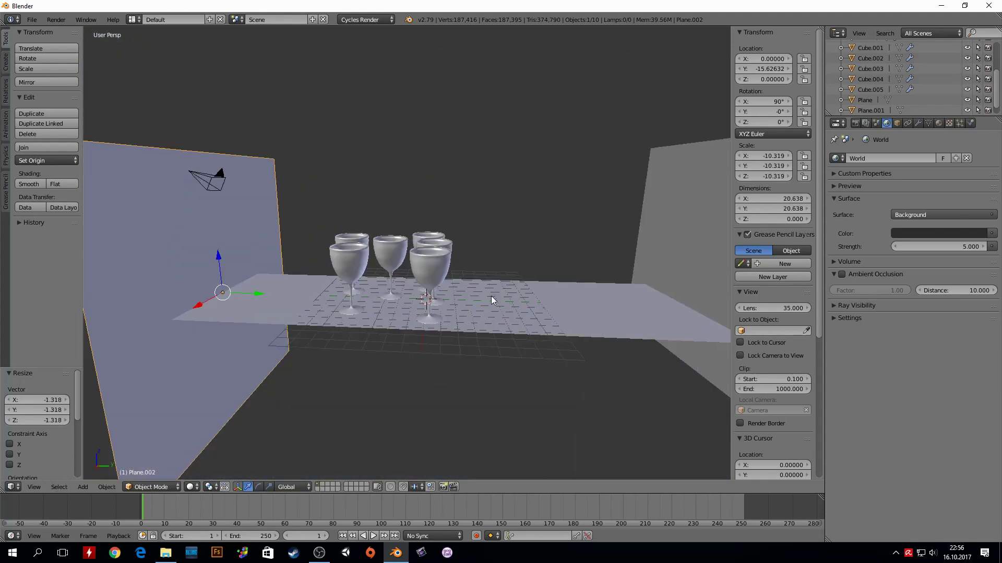
Look at the glasses and panel through the camera view
key(KP_0)
scroll(416, 217, up, 1)
scroll(416, 219, up, 2)
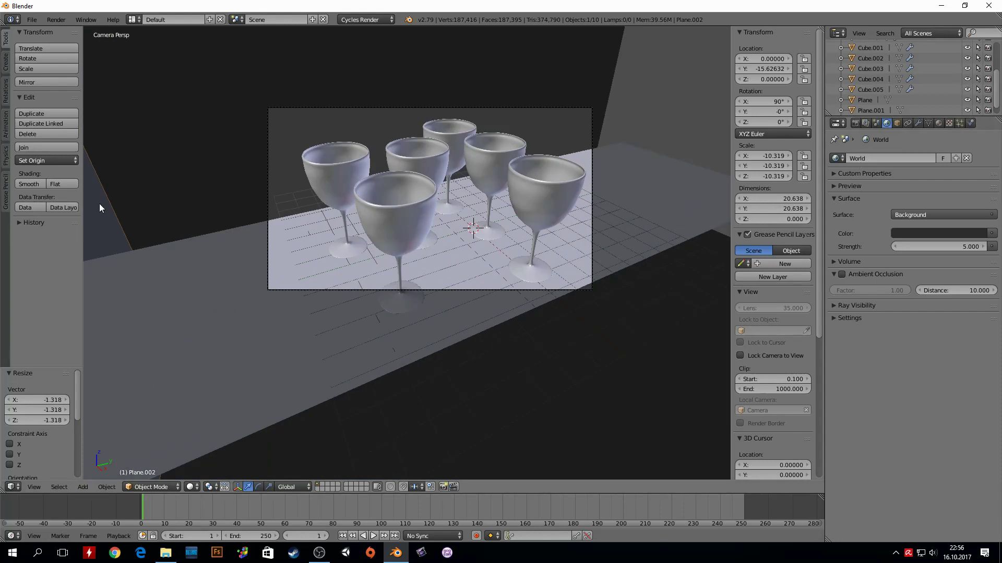
Give Plane.002 a new Emission material and preview it with Rendered shading
click(939, 122)
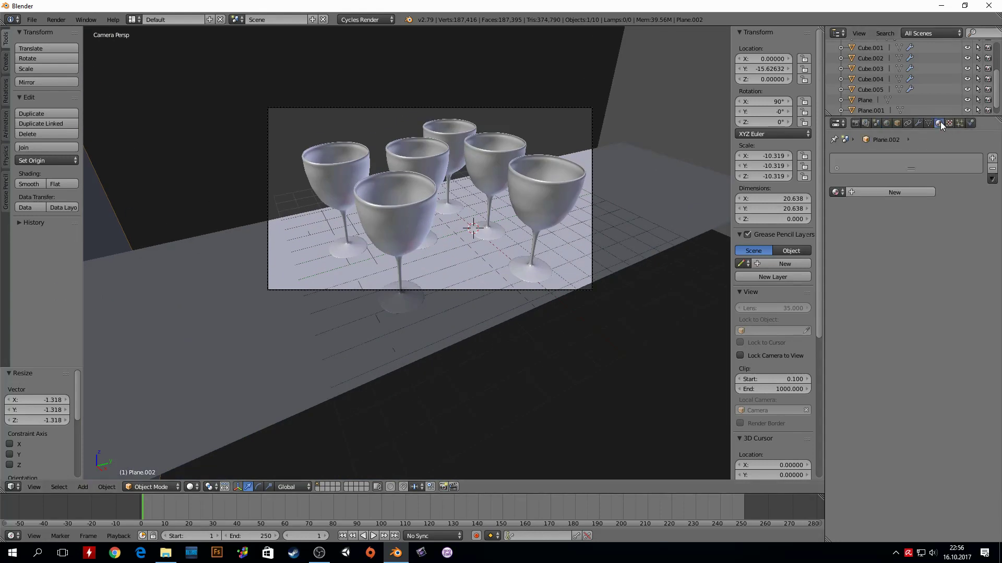
click(895, 193)
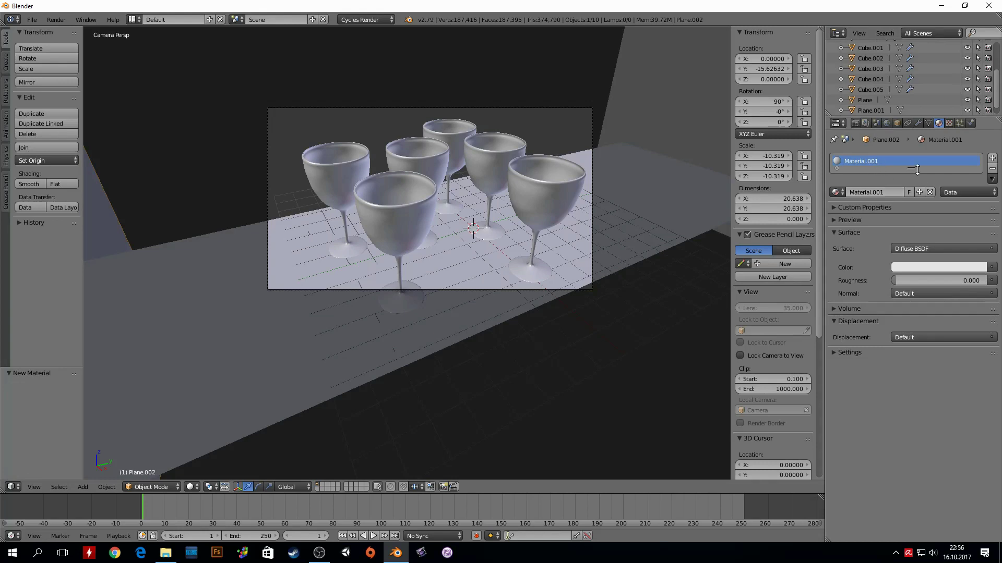
click(931, 249)
click(871, 331)
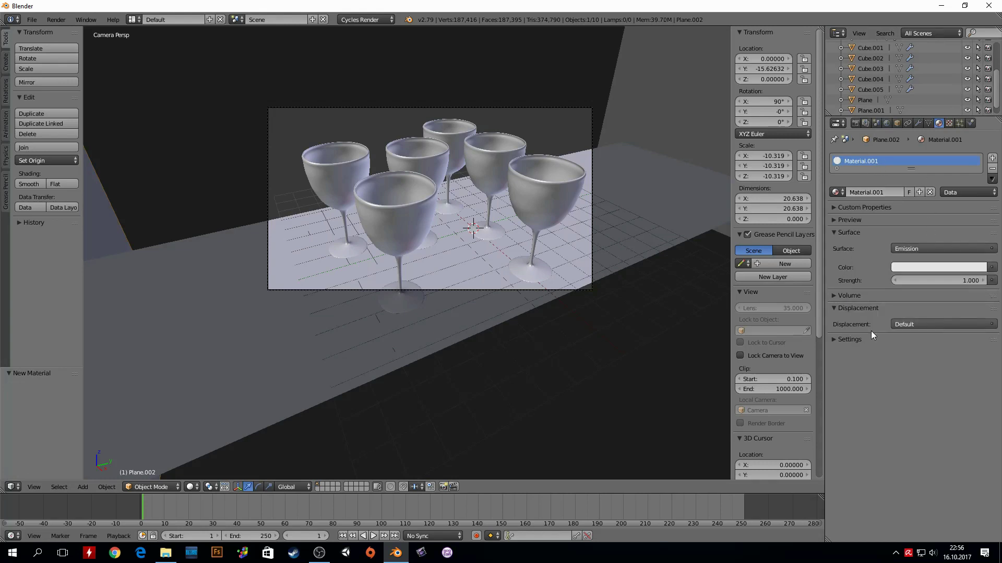
click(196, 489)
click(218, 412)
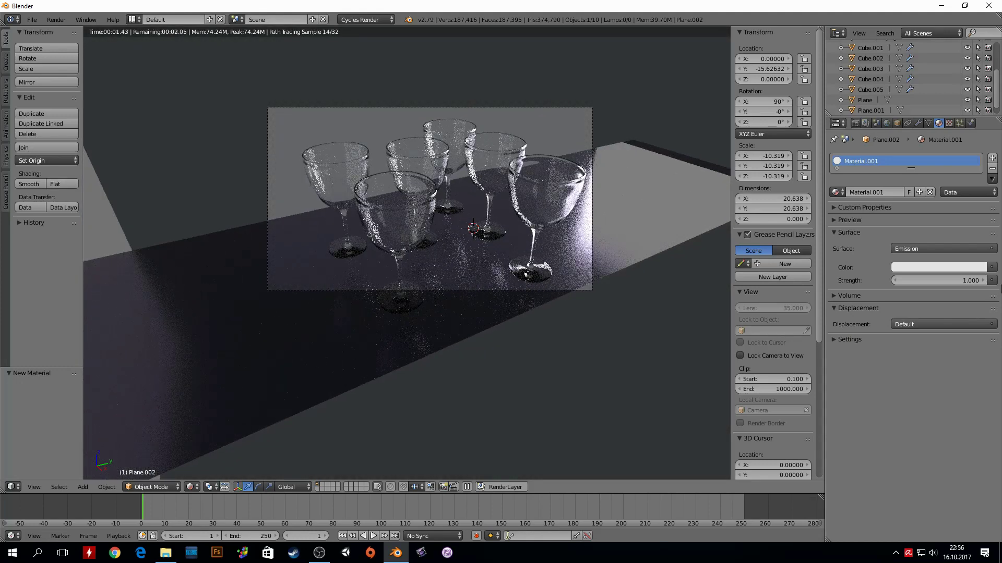
Tint the emission a warm tan and set its strength to 2
click(959, 268)
drag(932, 163, 926, 164)
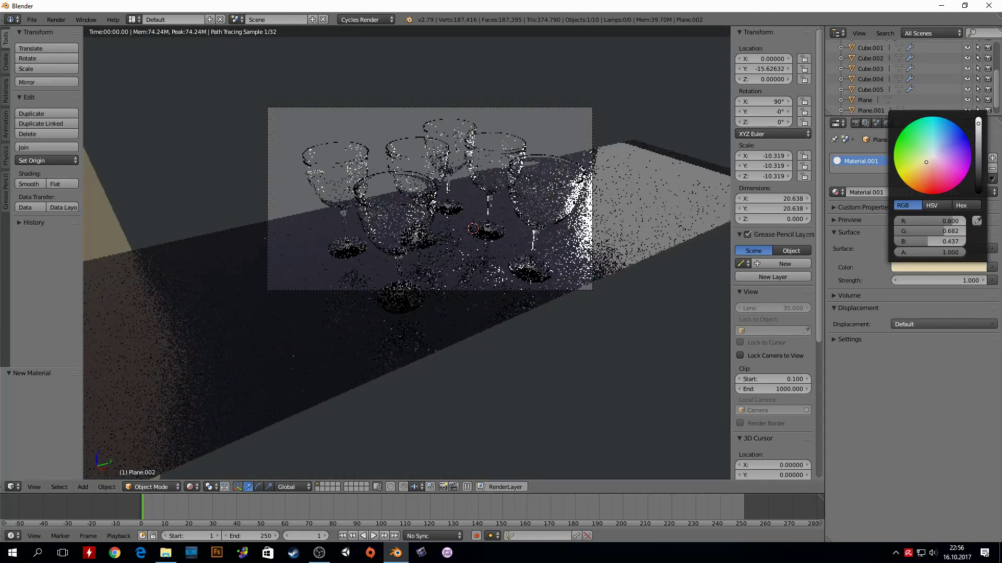
click(926, 161)
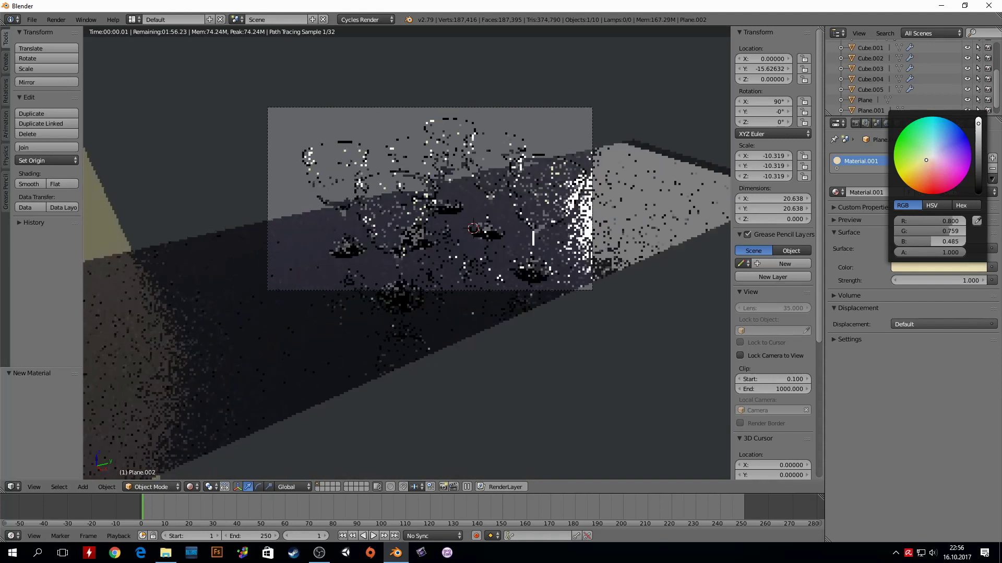
click(939, 281)
text(1.6)
key(Return)
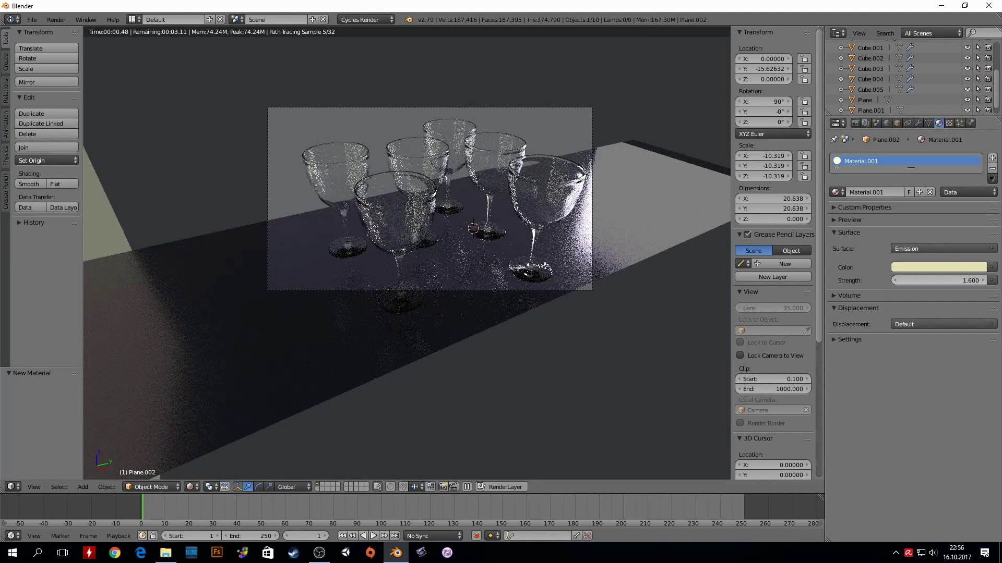
click(958, 277)
text(2)
key(Return)
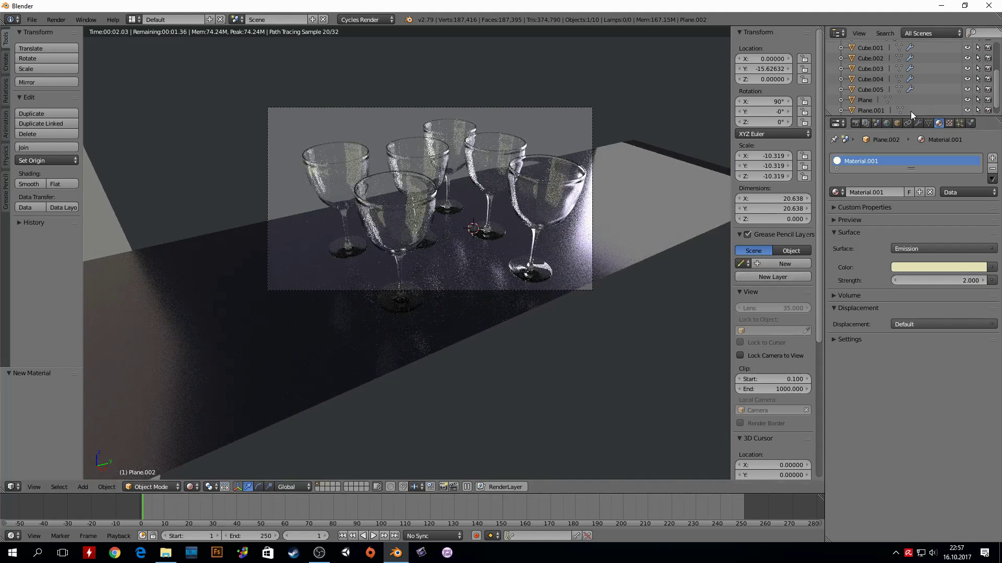
click(865, 100)
Change Plane.001's Isik emission colour to a pale cool blue
scroll(875, 104, down, 1)
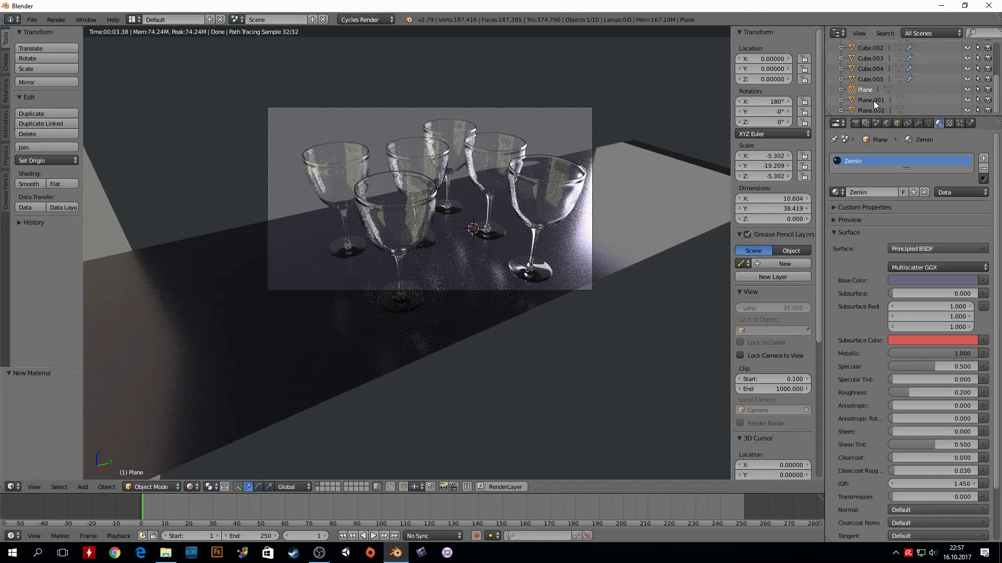
click(876, 100)
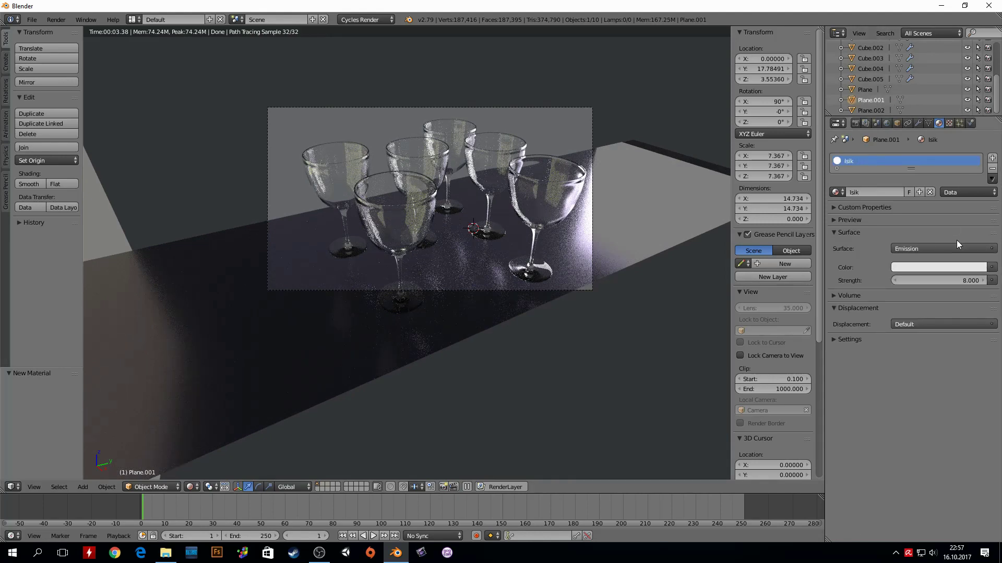
click(941, 267)
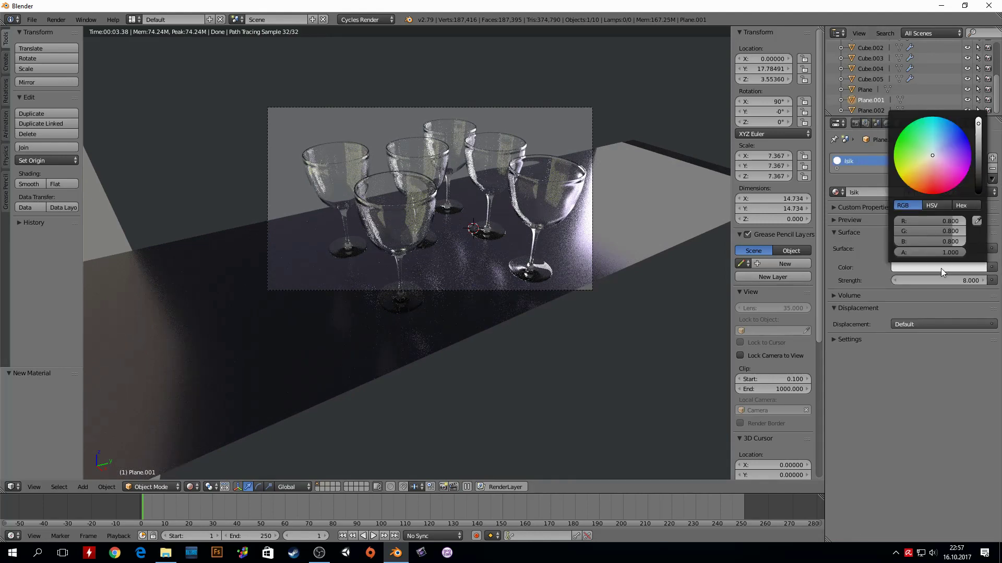
click(934, 151)
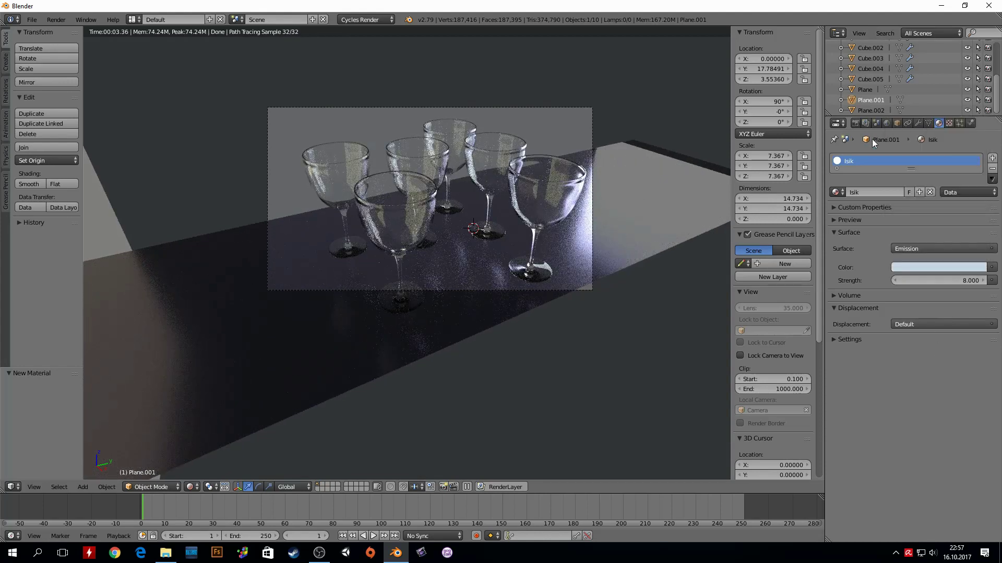
Lighten Plane.002's emission colour to a pale cream (0.800, 0.746, 0.654)
click(868, 110)
click(948, 266)
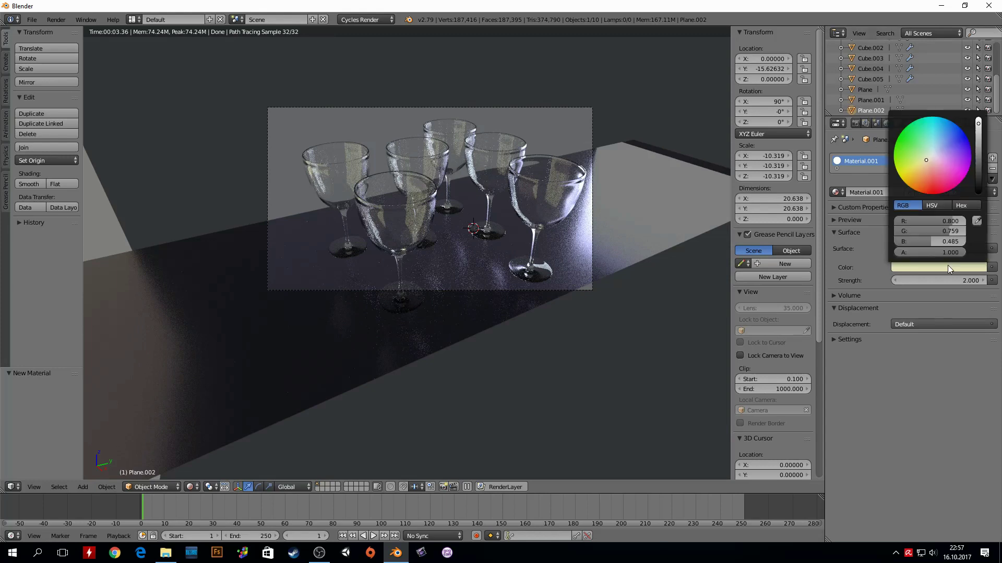
click(926, 163)
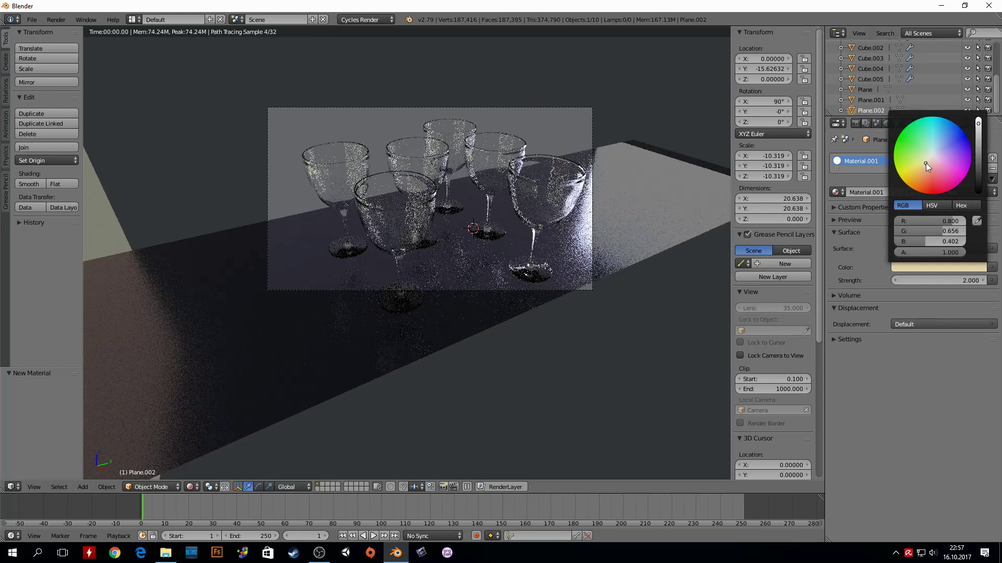
click(929, 161)
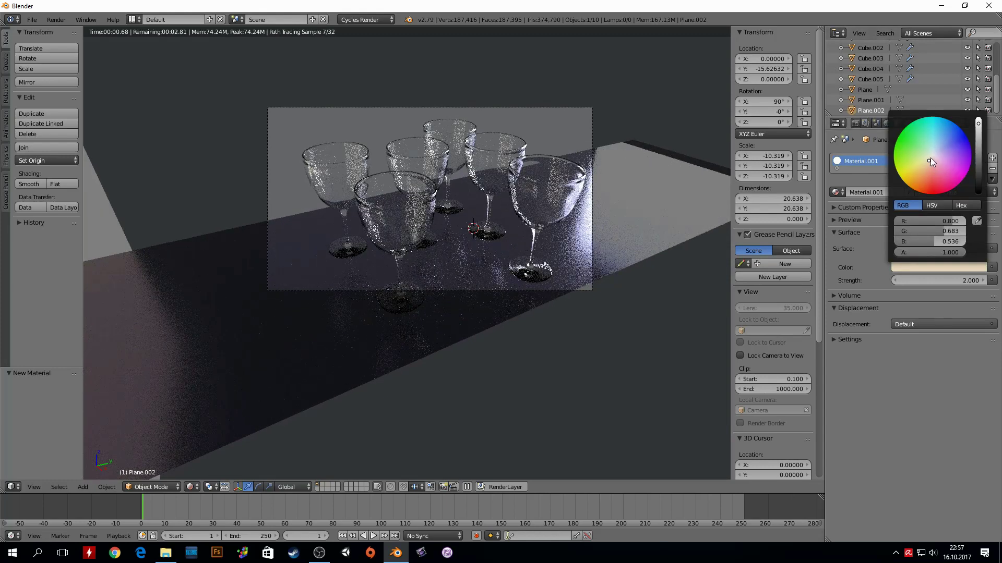
click(931, 158)
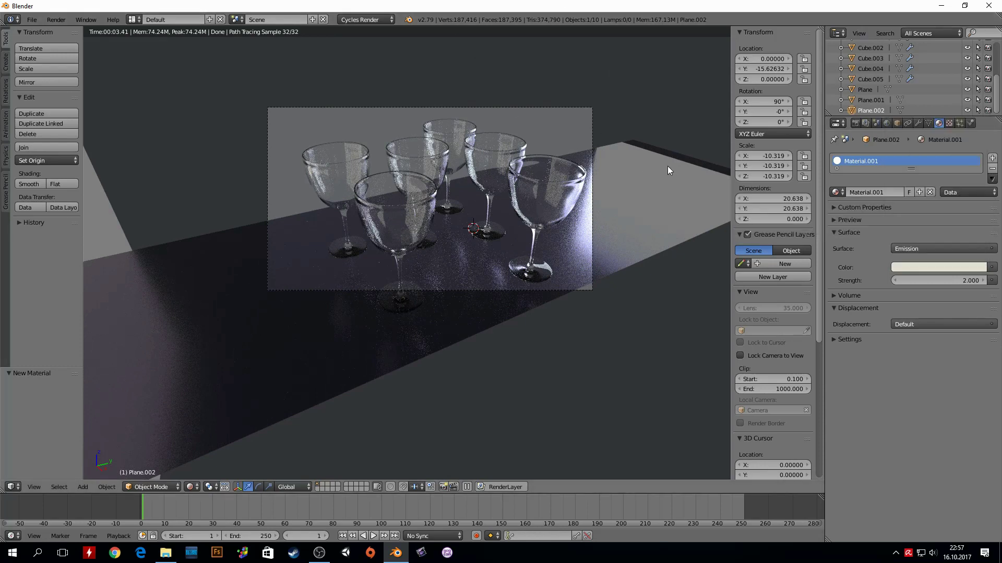
Lock the camera to the view and nudge the framing so the glasses shift left
right_click(485, 108)
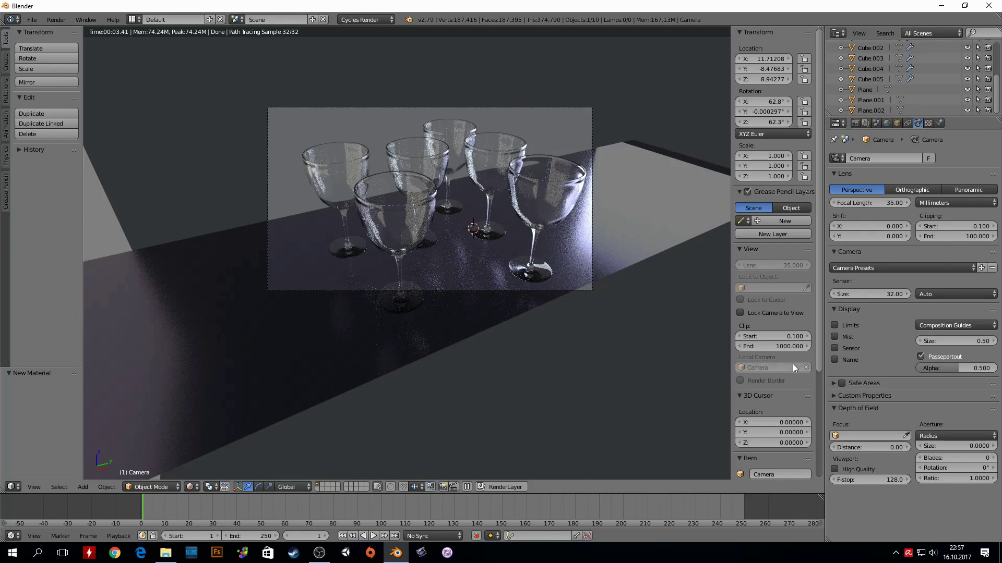
click(740, 313)
shift+middle_drag(570, 212, 564, 215)
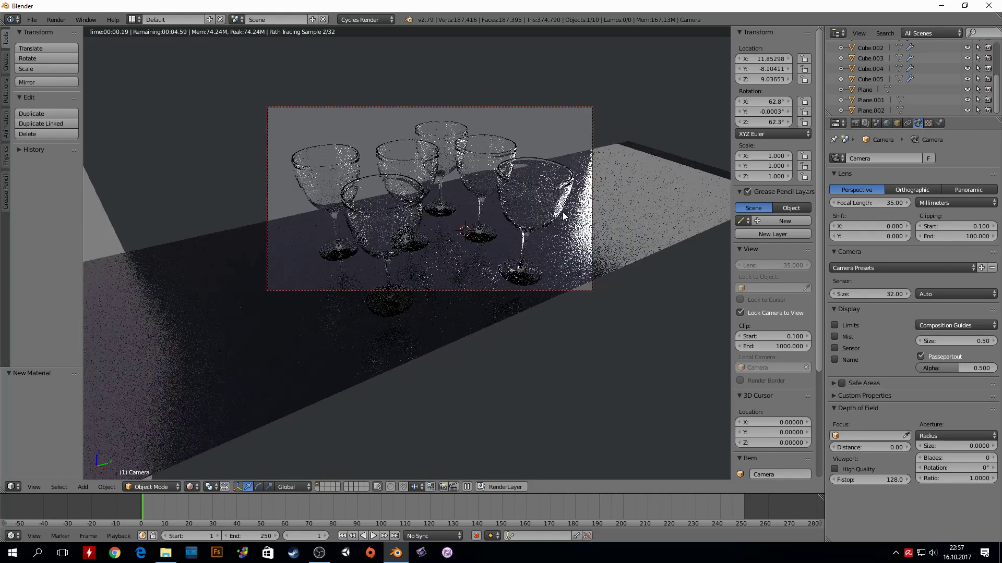
shift+middle_drag(564, 216, 558, 213)
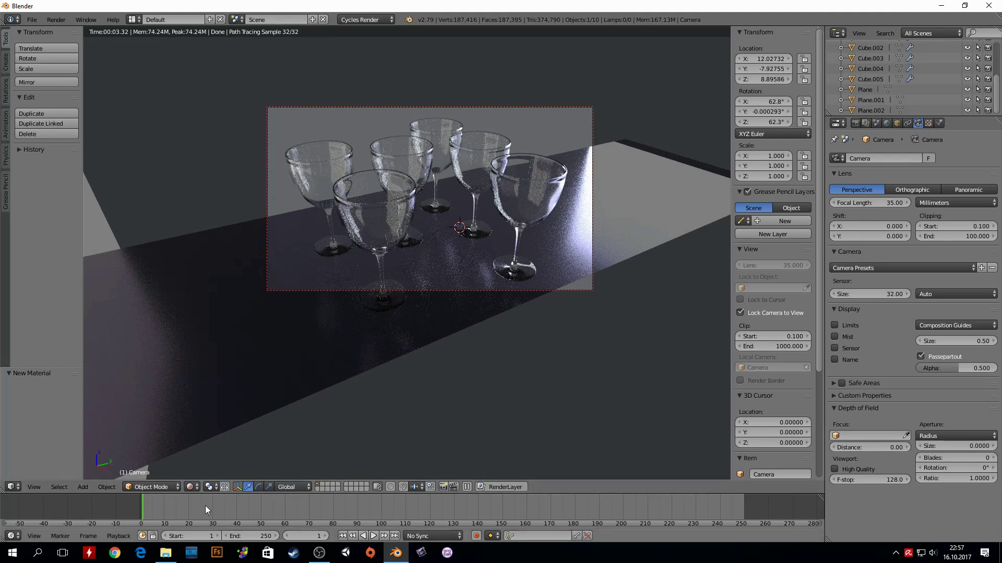
click(191, 487)
Return to Solid shading and move the ground plane along X
click(205, 451)
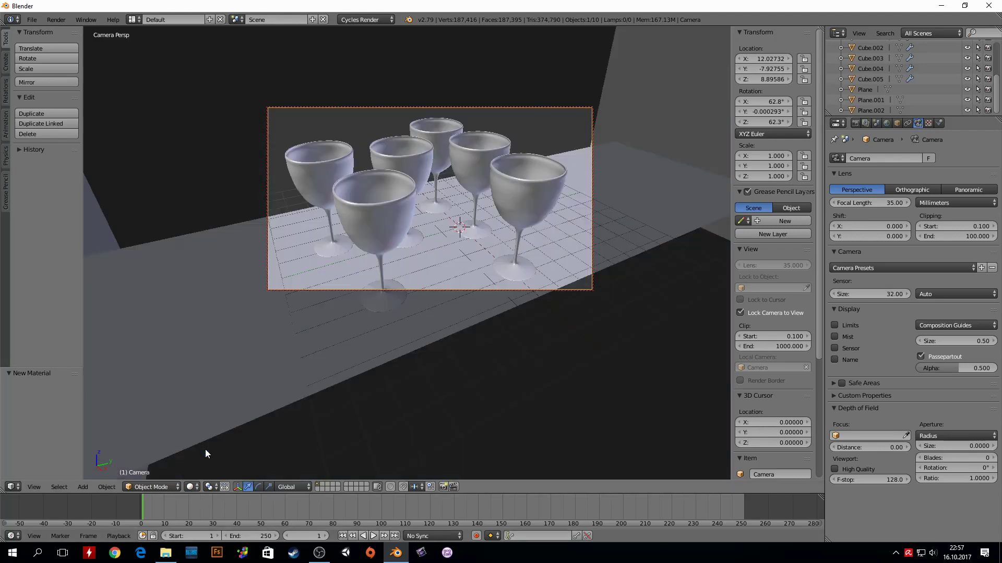
right_click(259, 348)
key(g)
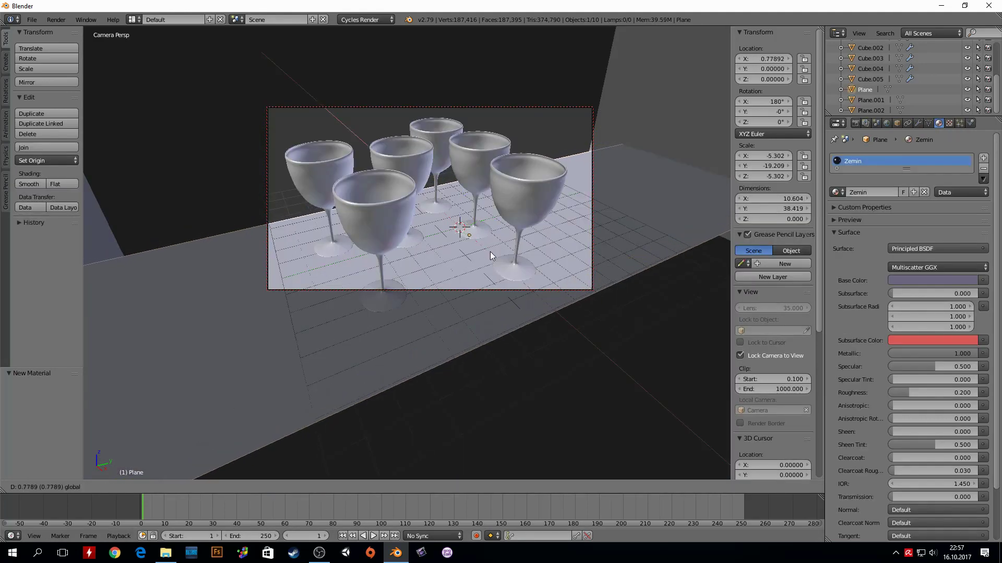
key(x)
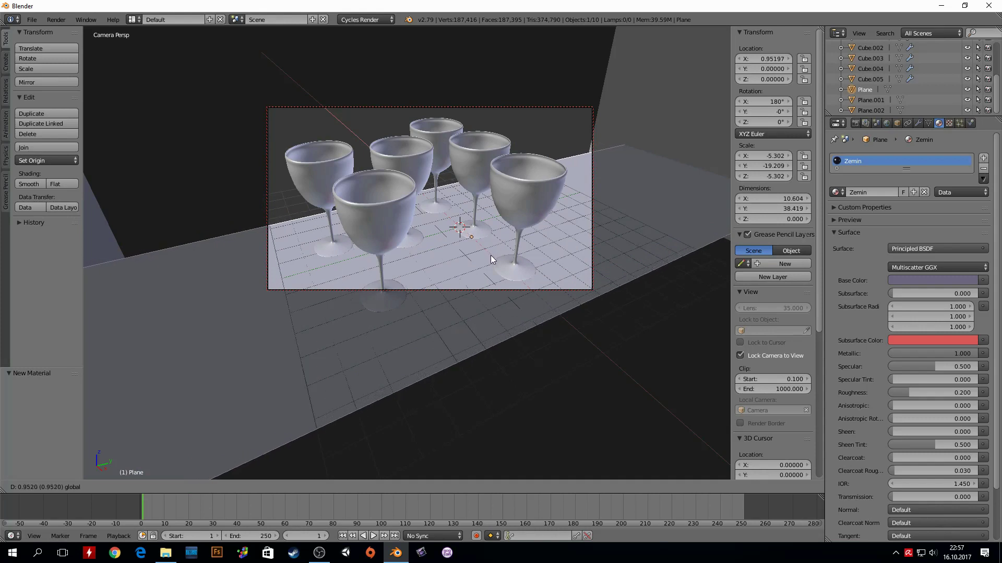
click(484, 256)
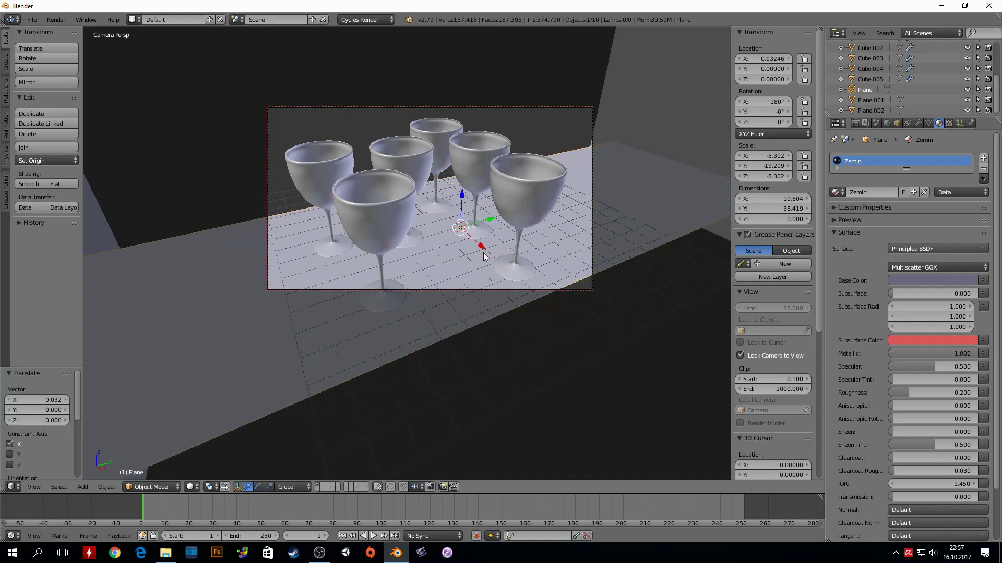
Stretch the ground plane to 1.14 along X and shift it sideways under the glasses
key(s)
key(x)
click(484, 255)
key(g)
key(x)
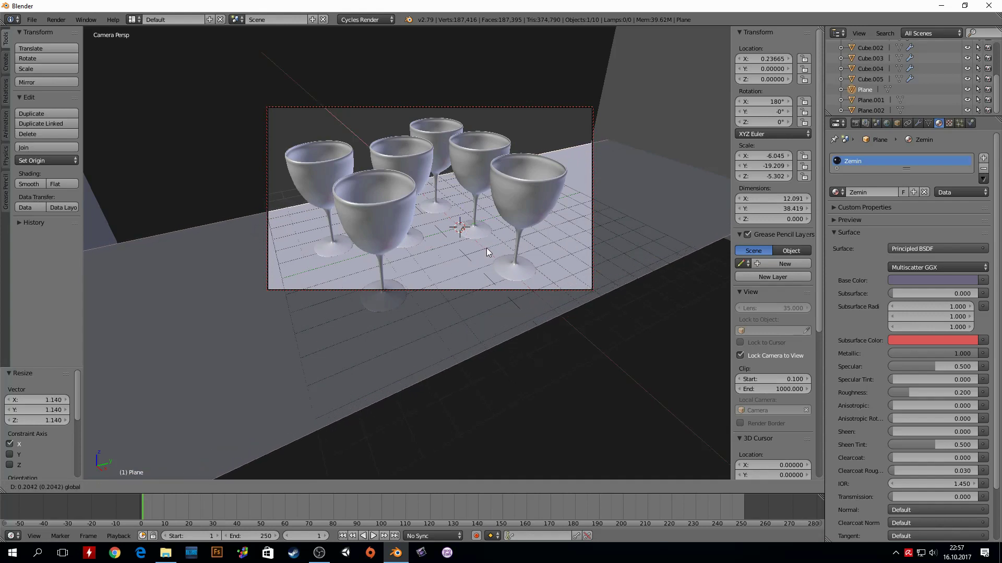
click(486, 252)
Turn off Lock Camera to View in the N panel
scroll(475, 186, up, 2)
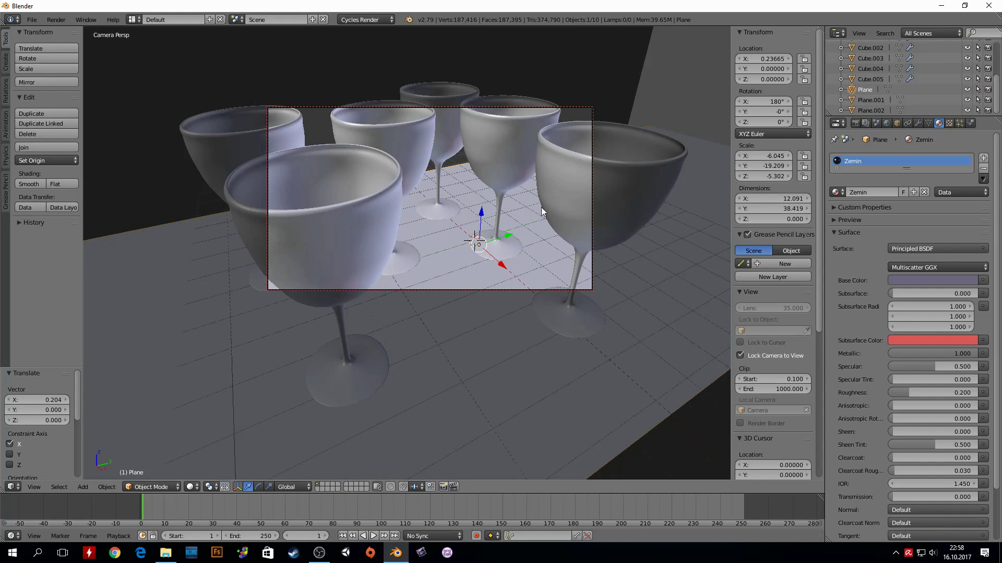
scroll(541, 207, down, 3)
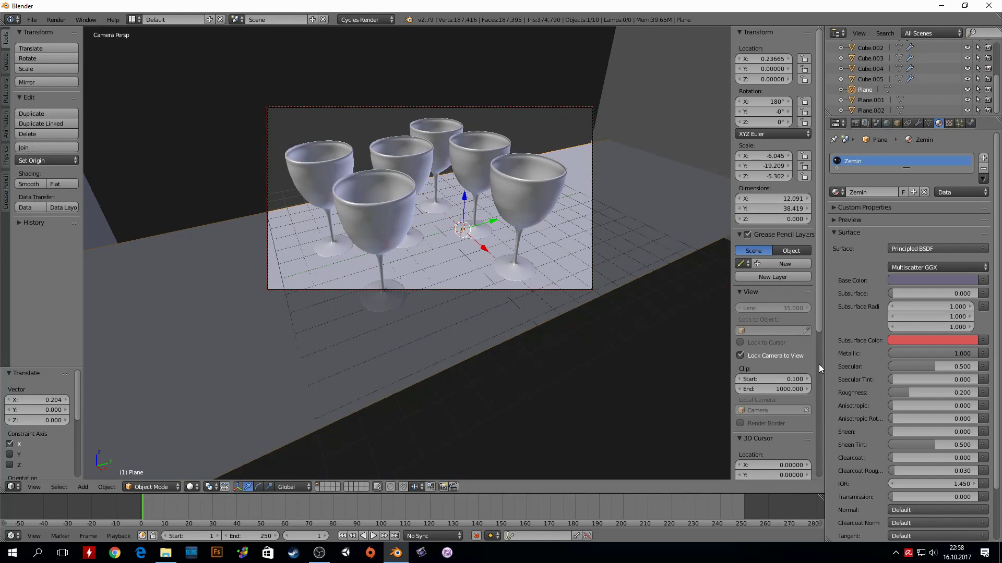
click(741, 356)
key(shift+z)
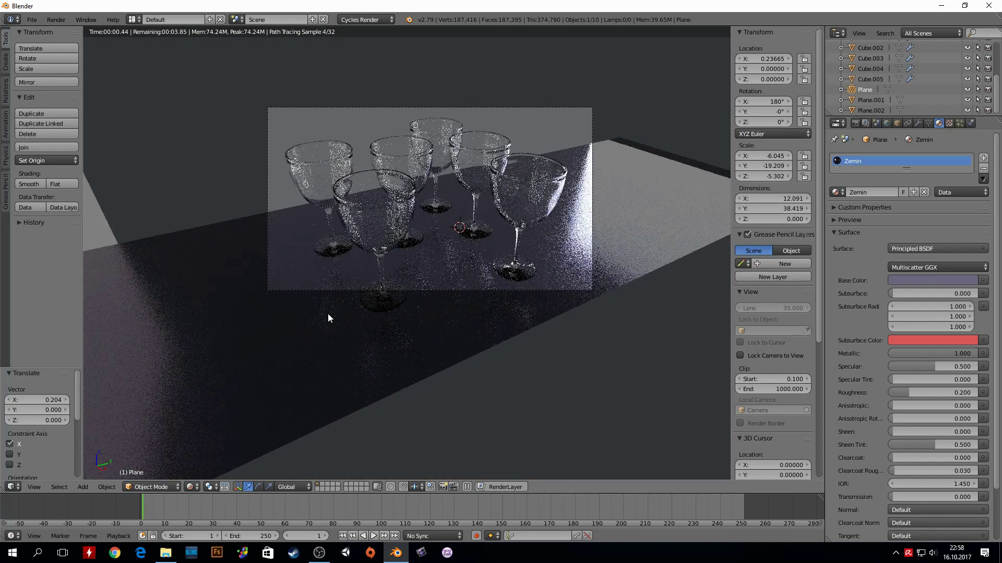
scroll(350, 213, up, 2)
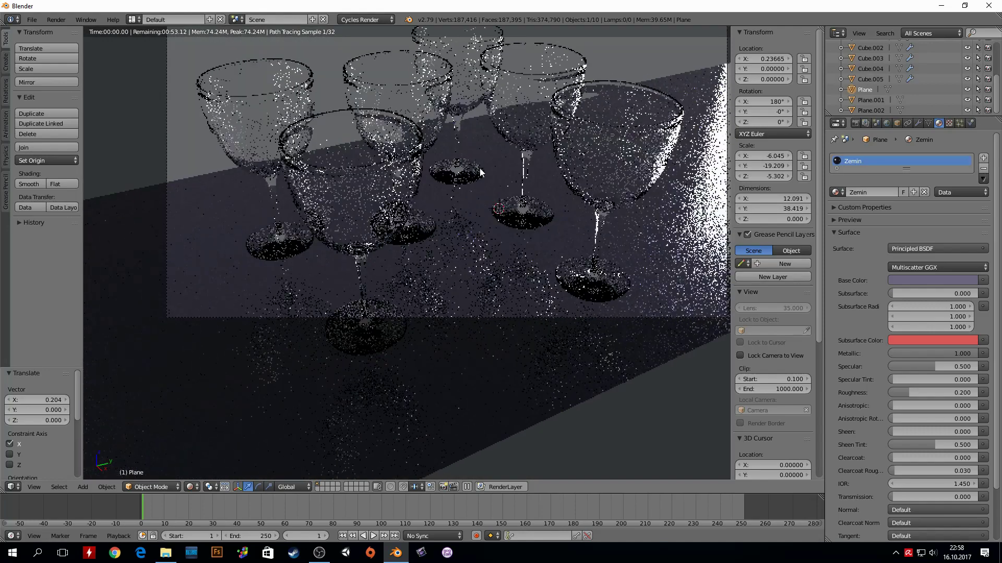
shift+middle_drag(500, 165, 490, 186)
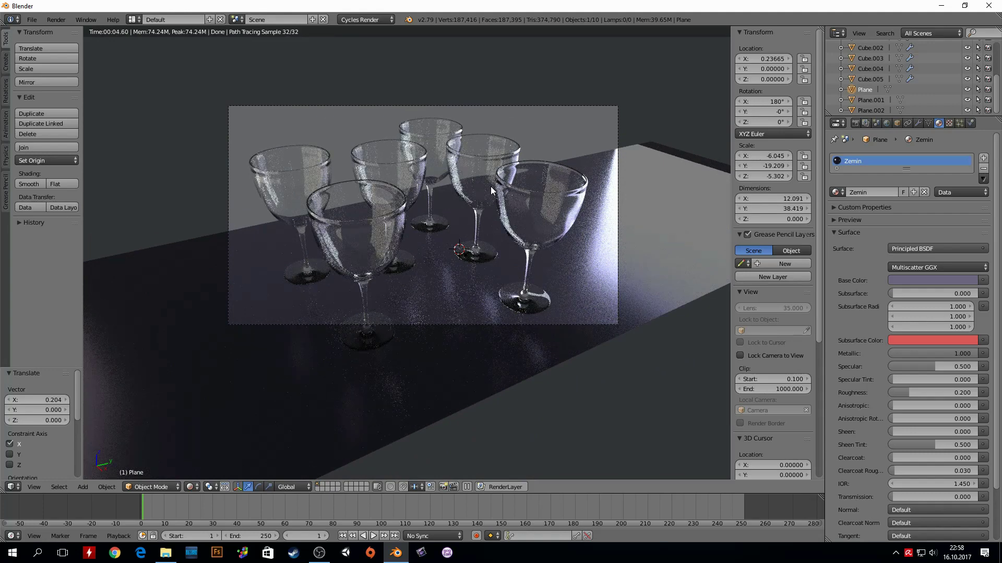
click(189, 483)
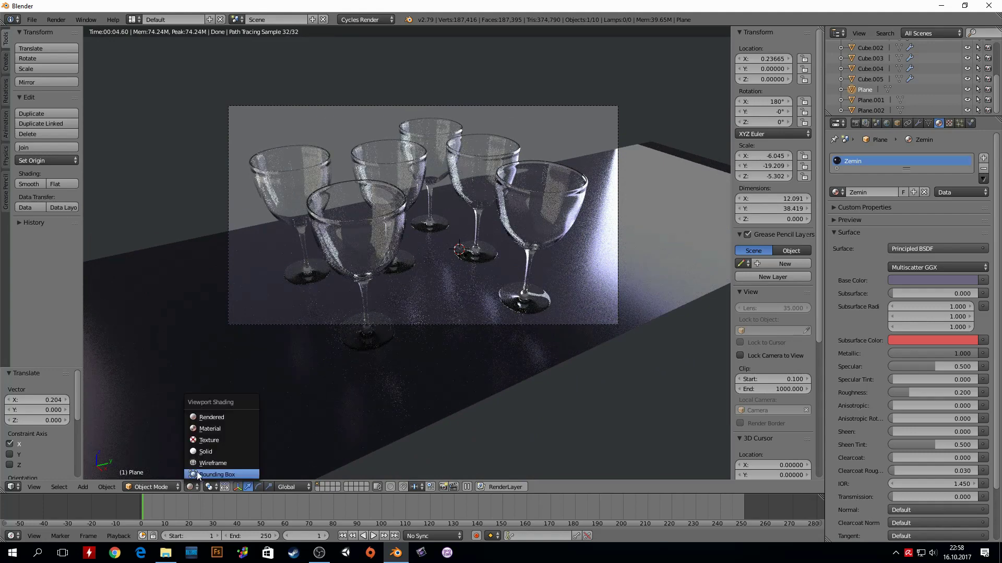
click(211, 451)
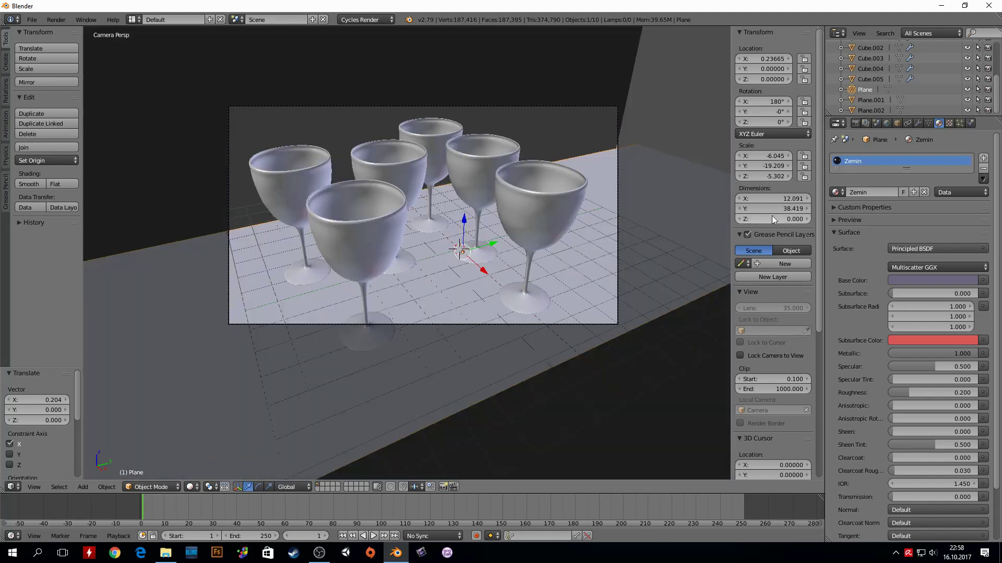
Raise the render resolution percentage to 100% of 1920×1080
click(855, 124)
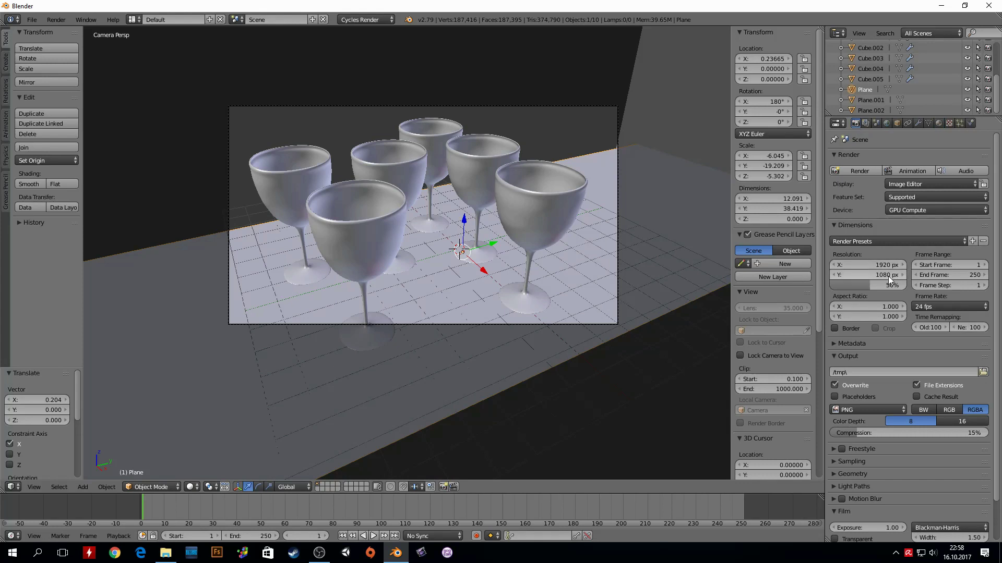
drag(872, 287, 907, 285)
scroll(998, 317, down, 2)
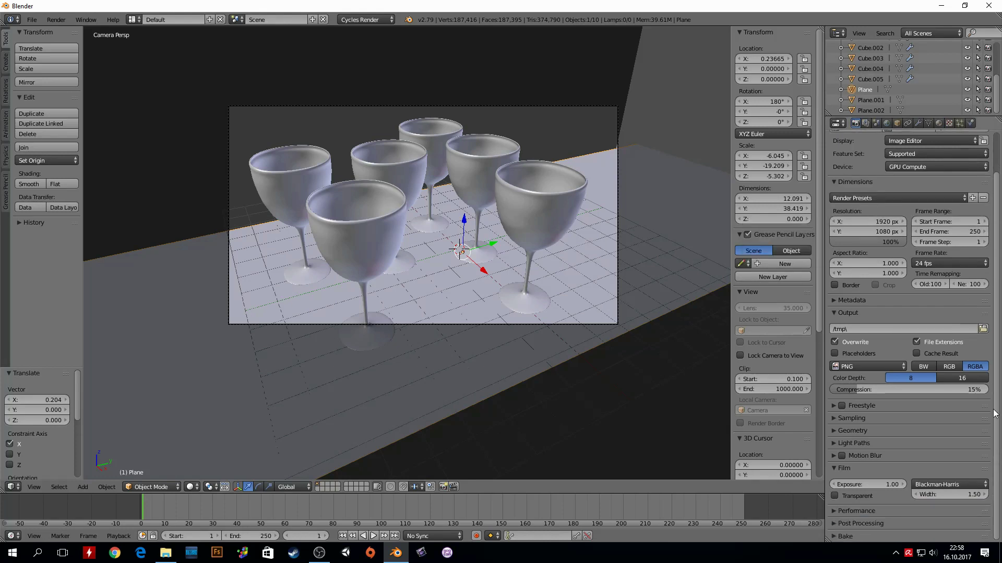
click(855, 420)
Set the Cycles render samples to 2
scroll(934, 417, down, 4)
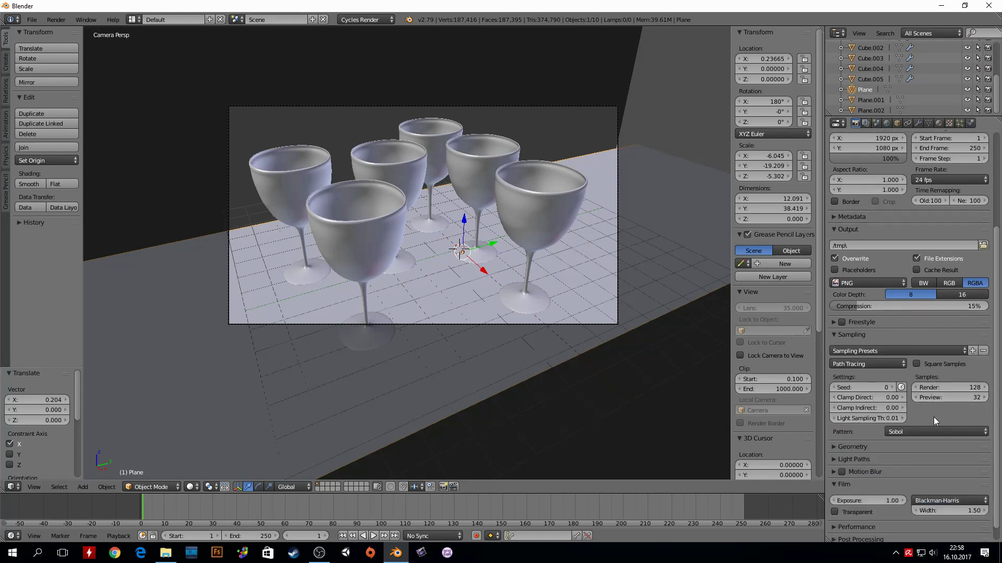
click(969, 387)
text(2)
key(Return)
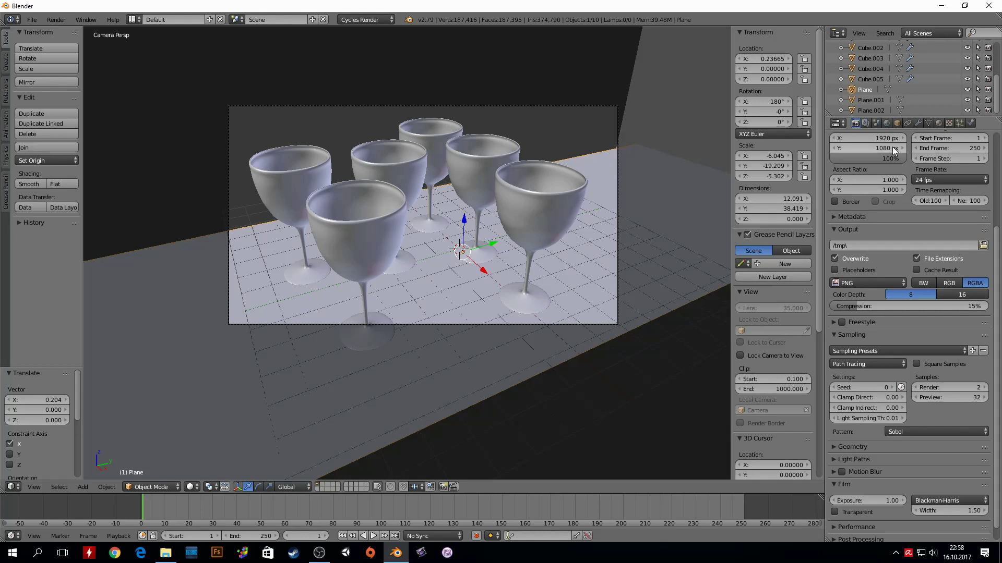
Run a 2-sample F12 test render, inspect the glasses up close, then return to the 3D view
key(F12)
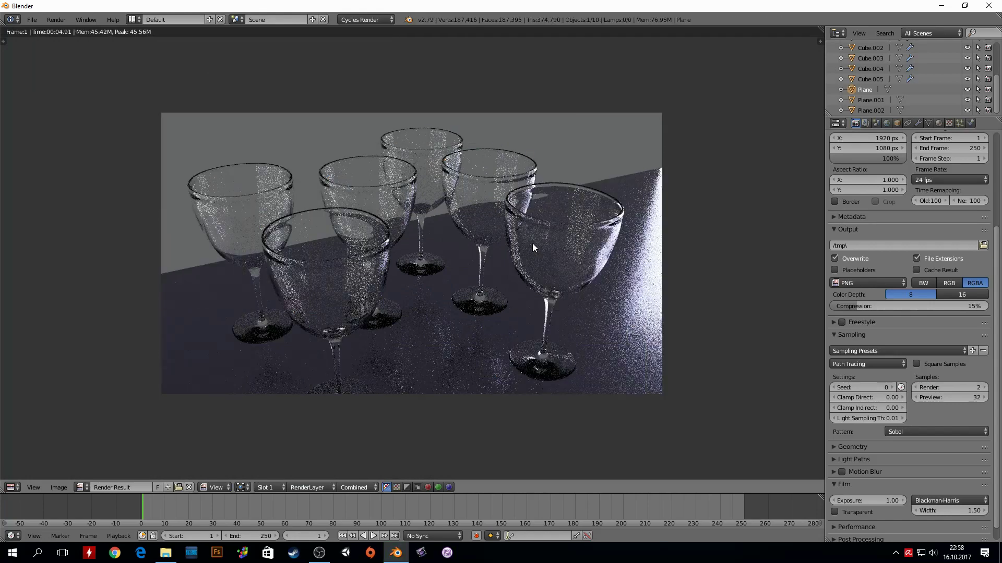
scroll(420, 264, up, 2)
scroll(335, 284, up, 3)
mouse_move(624, 169)
middle_down()
mouse_move(448, 224)
mouse_move(425, 217)
mouse_move(453, 213)
mouse_move(470, 81)
middle_up()
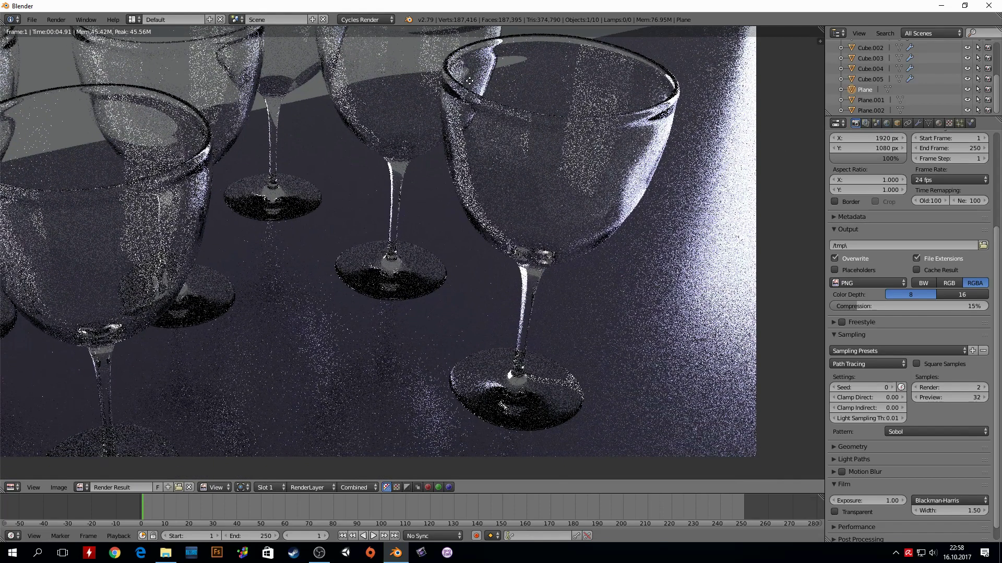
middle_drag(544, 109, 568, 150)
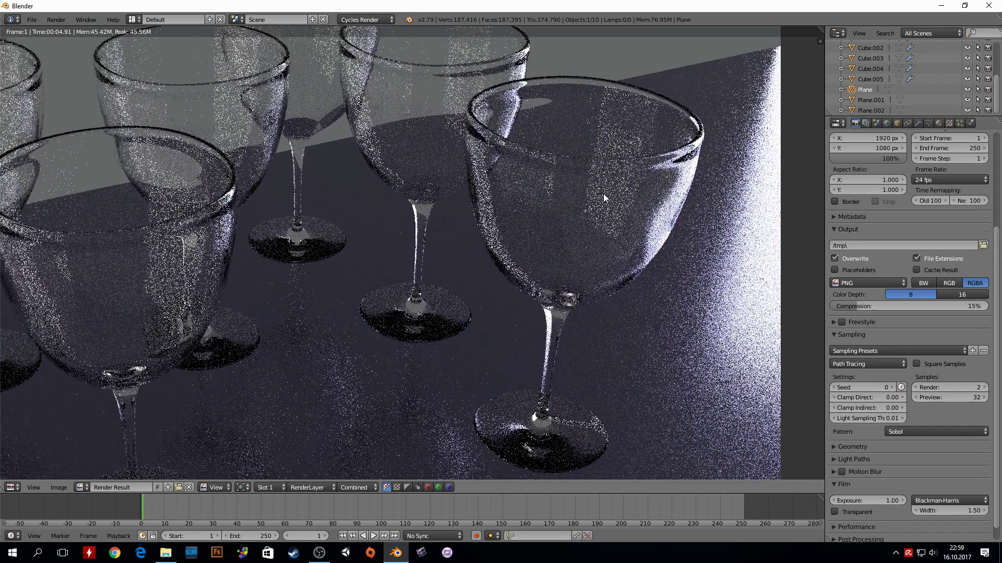
scroll(609, 190, down, 4)
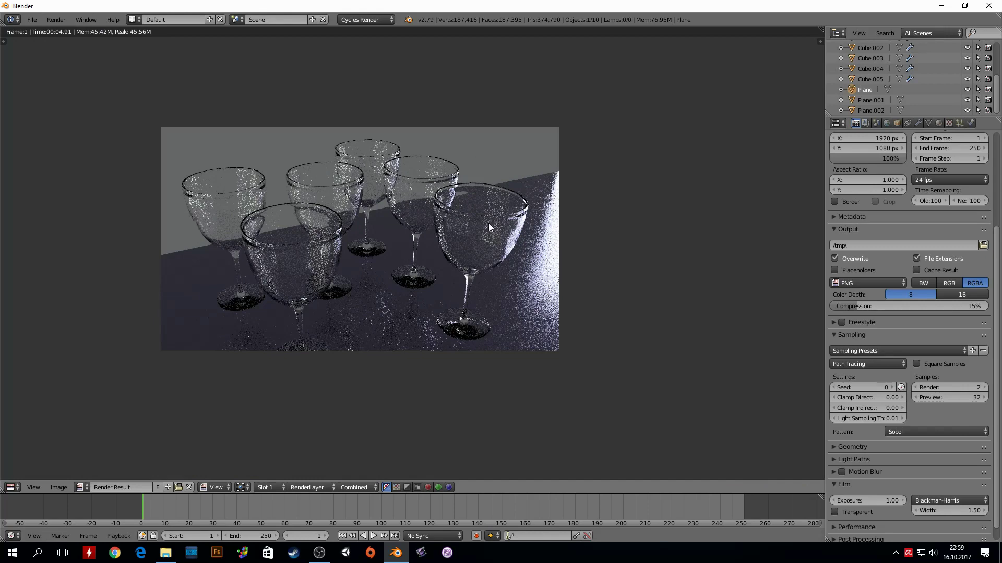
scroll(488, 223, up, 2)
scroll(381, 220, up, 2)
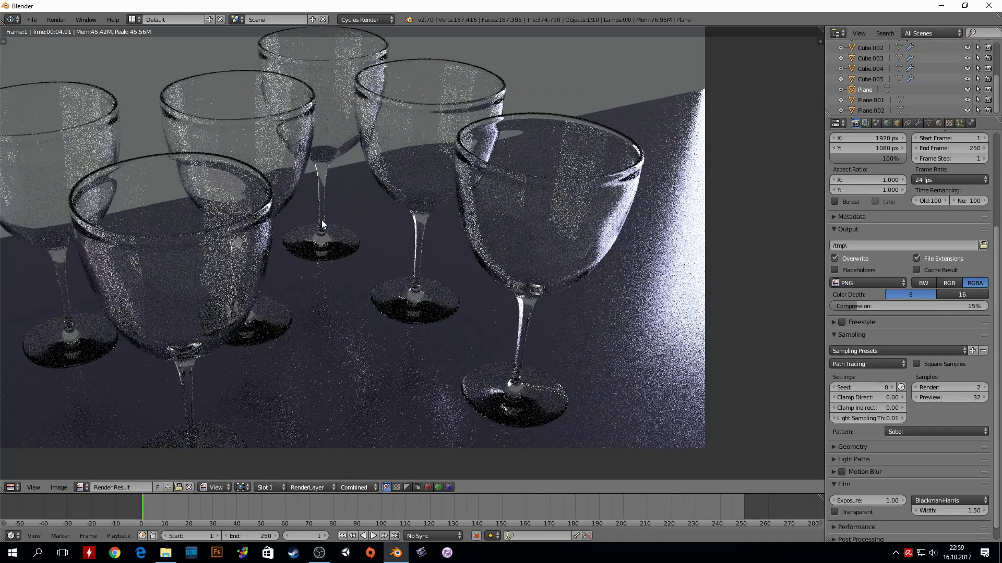
middle_drag(322, 220, 469, 250)
scroll(485, 258, up, 1)
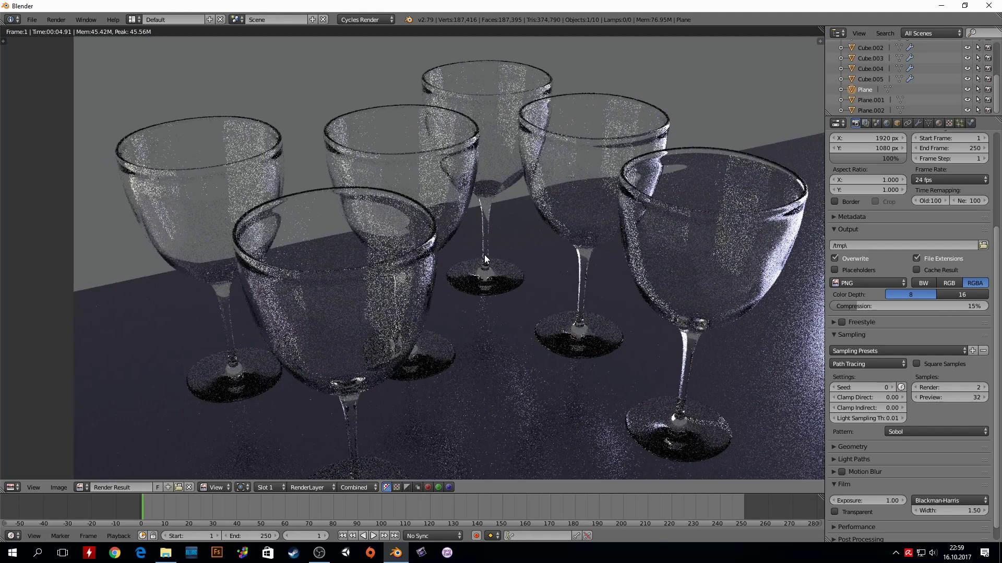
key(Escape)
Set the render samples back to 128
click(963, 388)
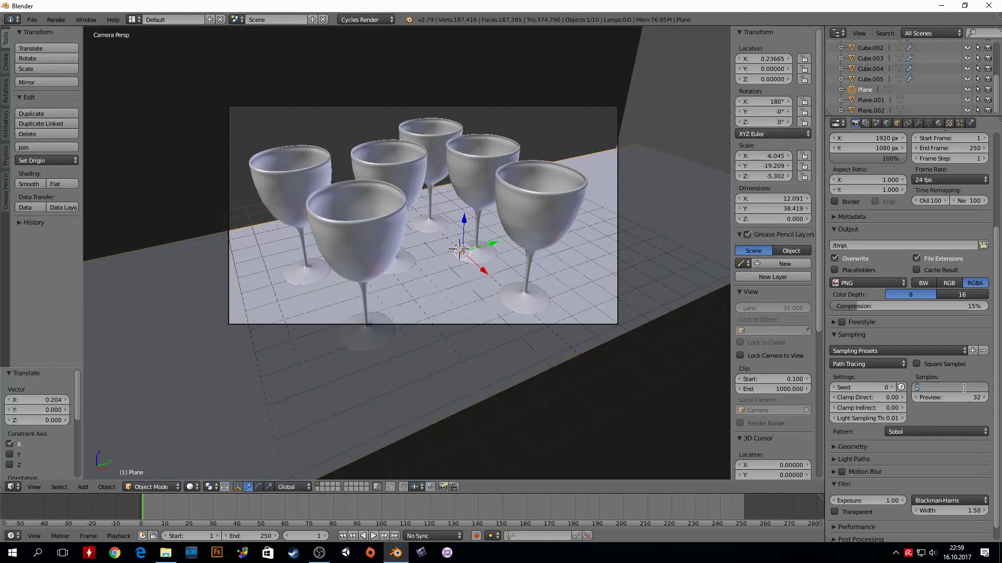
text(128)
key(Return)
scroll(965, 388, down, 1)
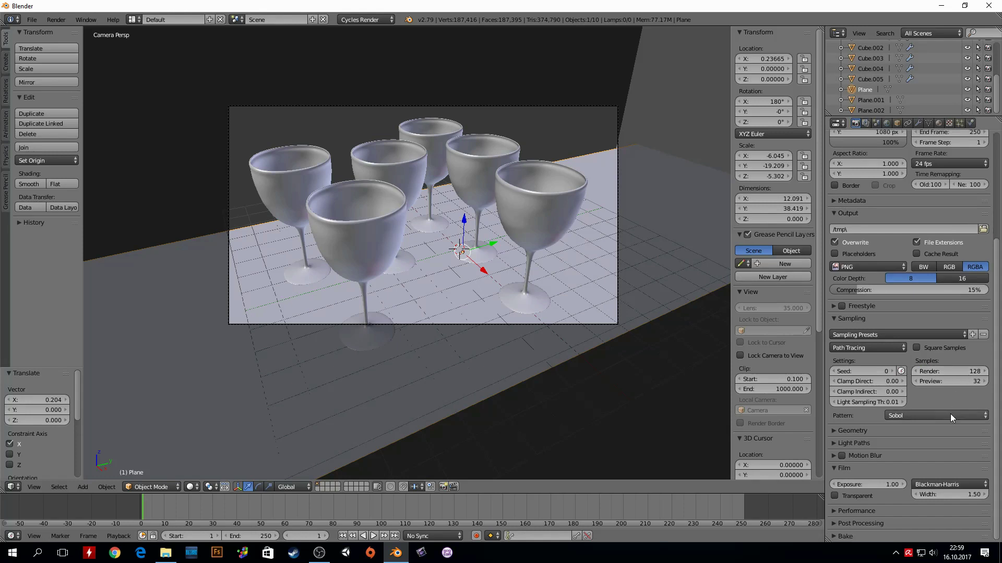
Start the final F12 render and zoom in to follow the tiles in progress
key(F12)
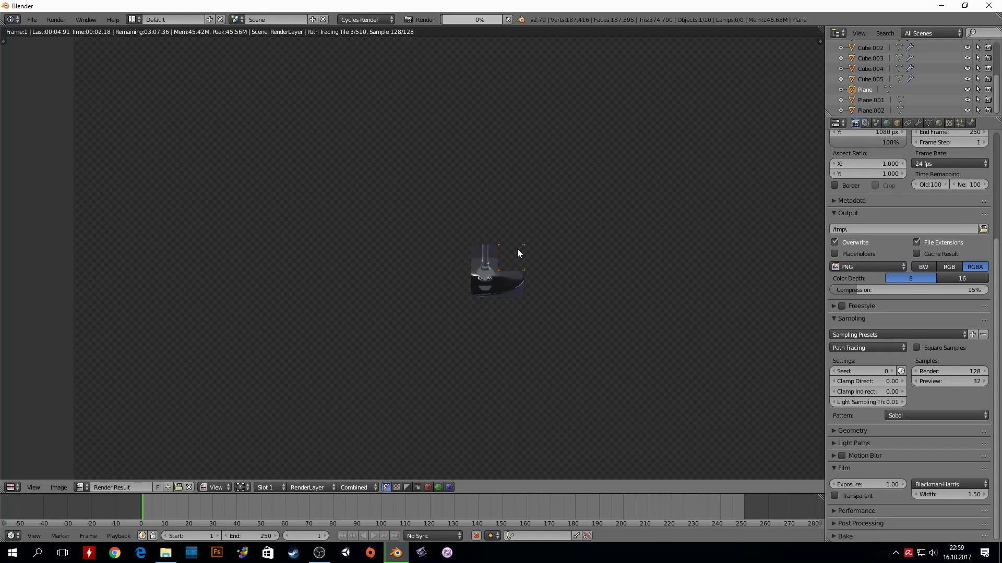
scroll(517, 253, up, 5)
middle_drag(583, 247, 398, 282)
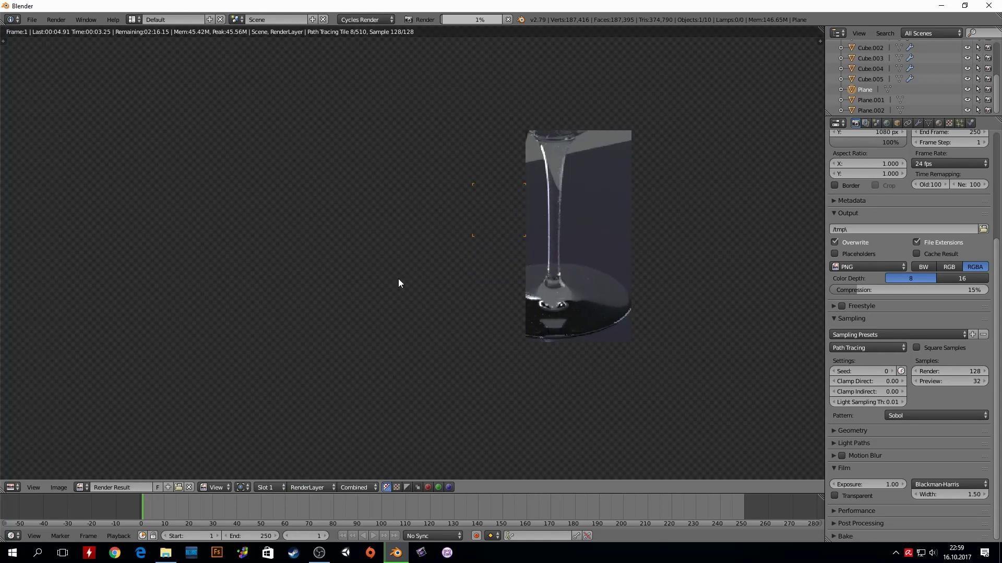
scroll(377, 249, up, 2)
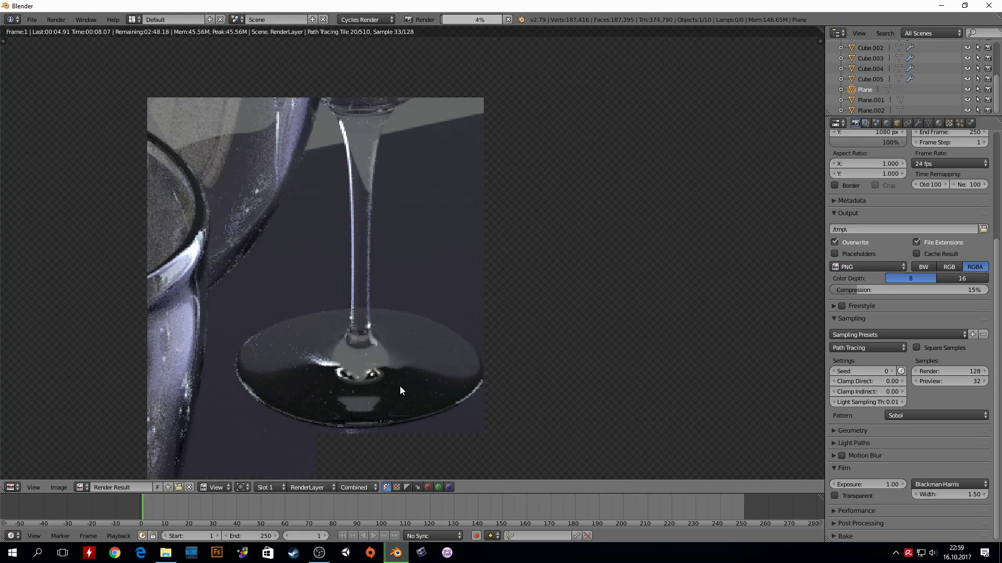
scroll(400, 390, down, 3)
scroll(400, 387, down, 4)
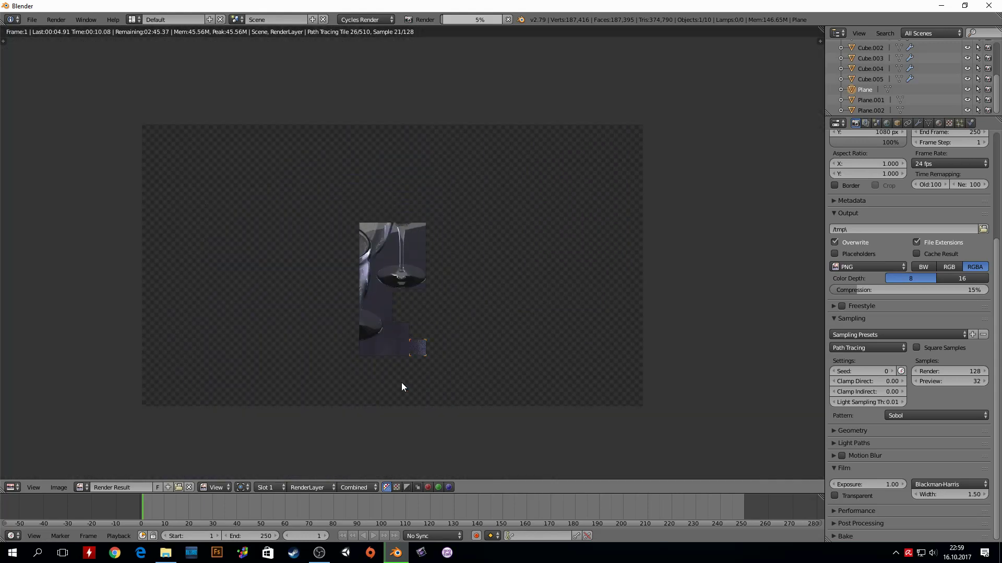
scroll(402, 386, down, 1)
scroll(402, 387, up, 1)
scroll(402, 386, up, 2)
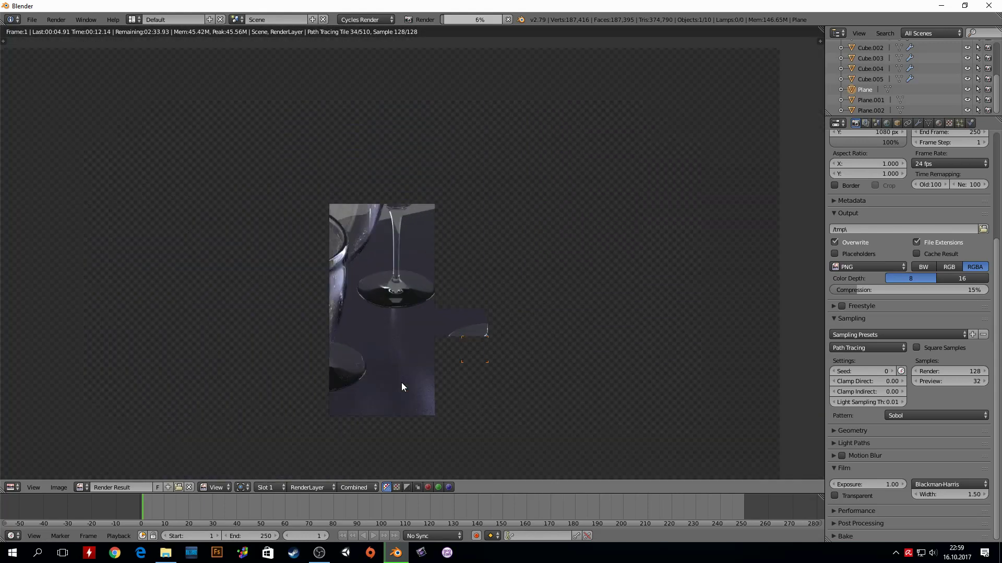
scroll(401, 387, up, 2)
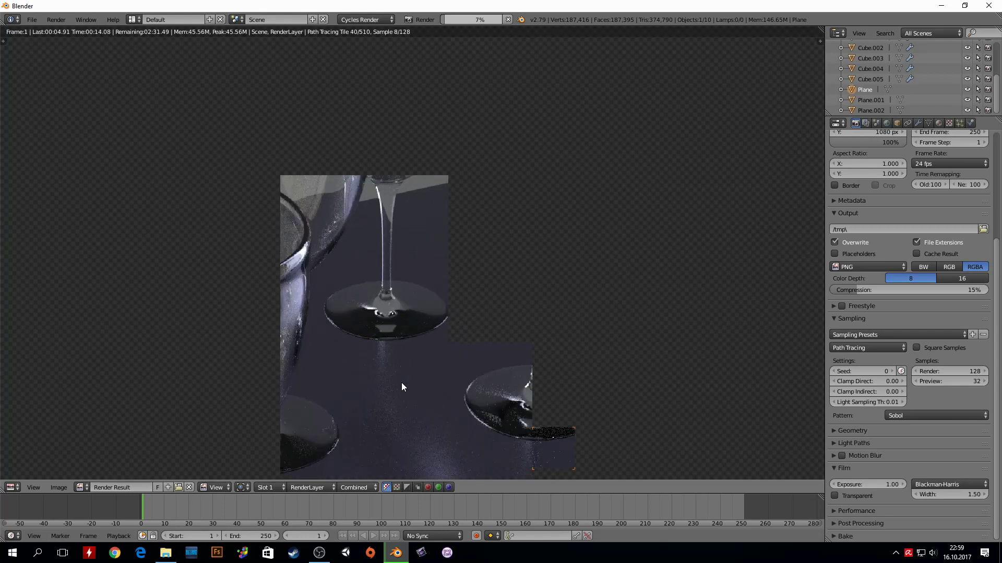
scroll(401, 387, down, 1)
scroll(402, 387, down, 3)
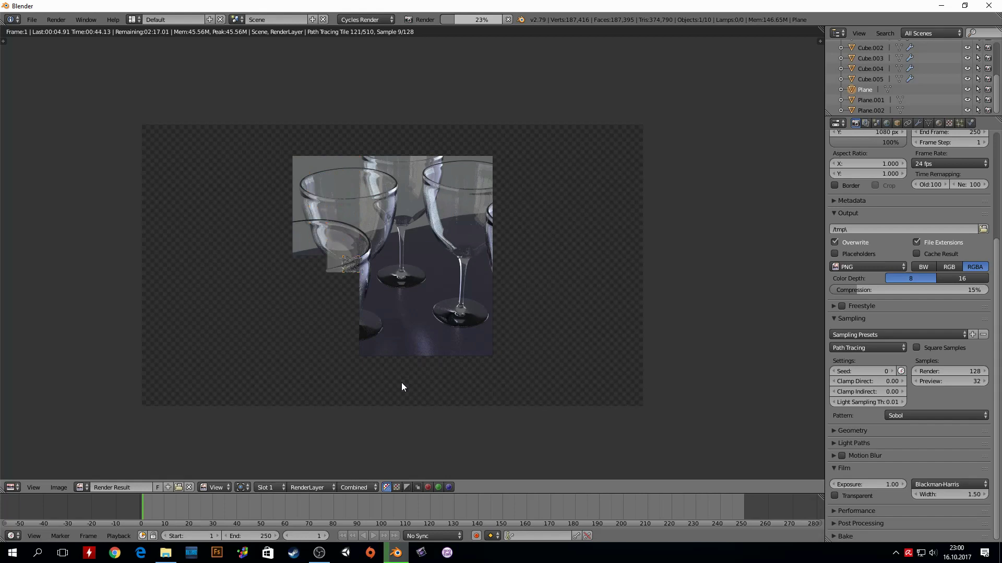
Pan and zoom around the in-progress render to inspect the glass detail as tiles finish
scroll(430, 263, up, 2)
scroll(440, 211, up, 3)
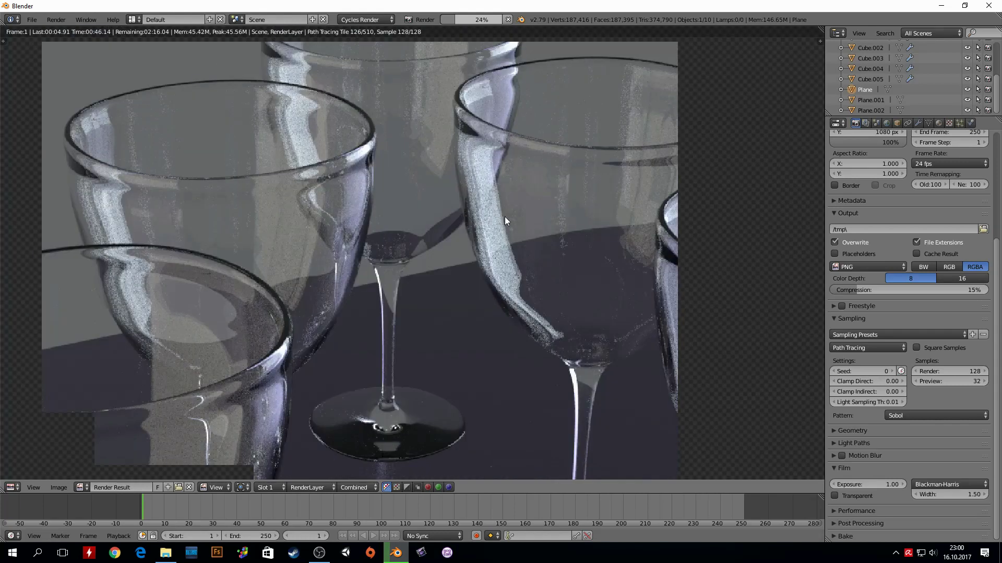
middle_drag(505, 218, 502, 232)
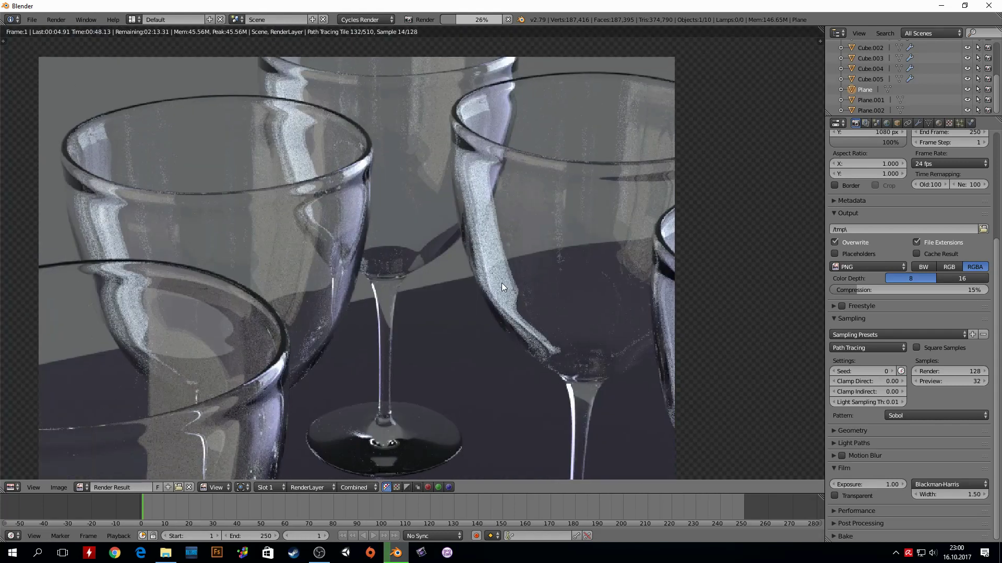
scroll(501, 277, down, 1)
scroll(500, 271, down, 2)
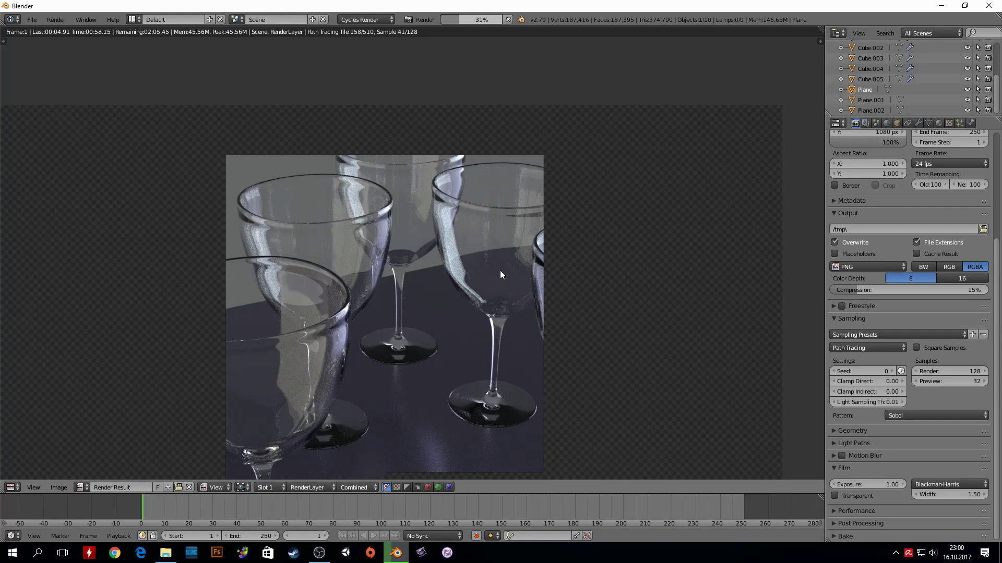
scroll(417, 228, up, 2)
middle_drag(354, 198, 385, 228)
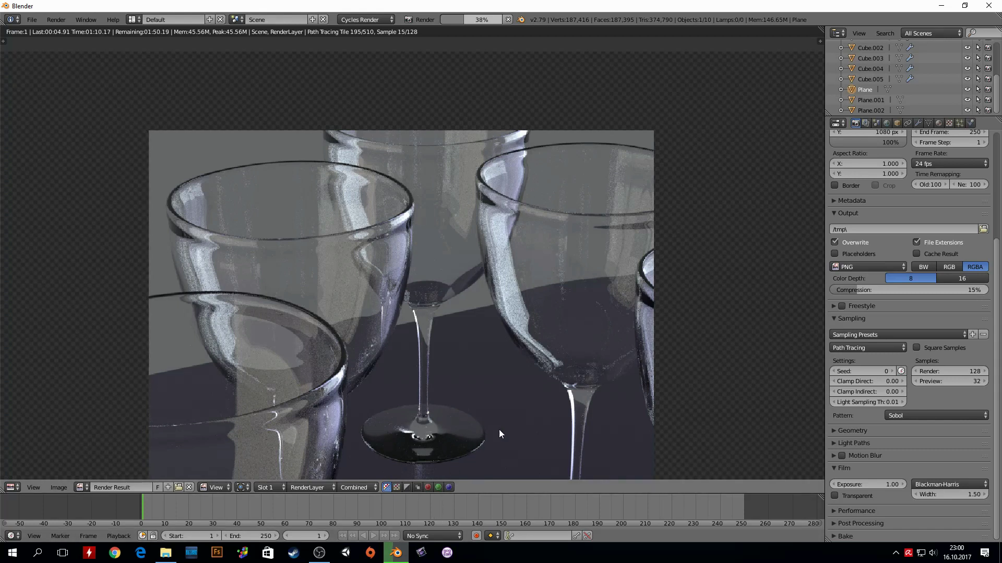
scroll(422, 442, down, 3)
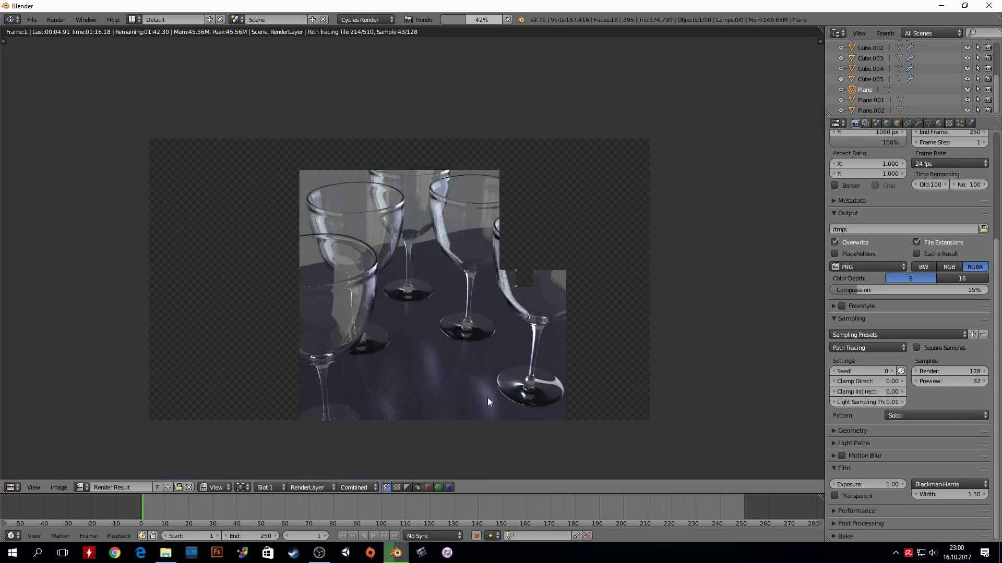
scroll(561, 289, up, 3)
mouse_move(561, 289)
middle_down()
mouse_move(505, 295)
mouse_move(406, 230)
middle_up()
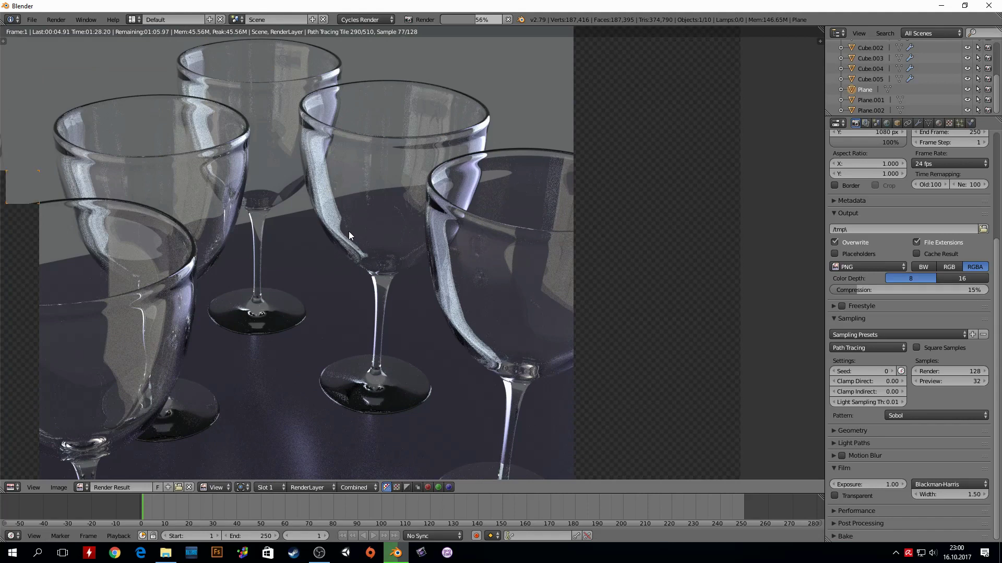
scroll(505, 231, up, 2)
scroll(365, 245, up, 2)
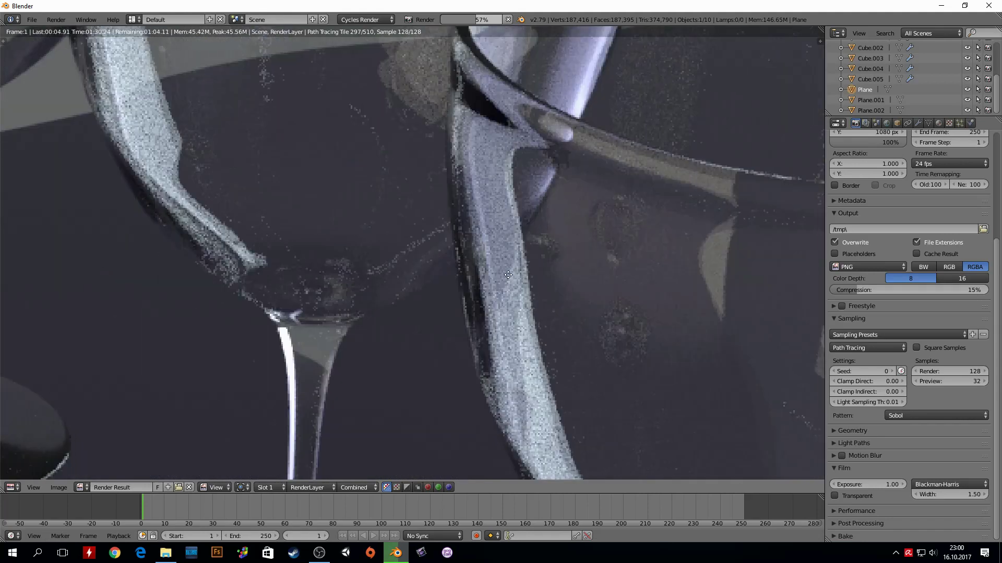
scroll(358, 247, up, 1)
scroll(359, 247, down, 2)
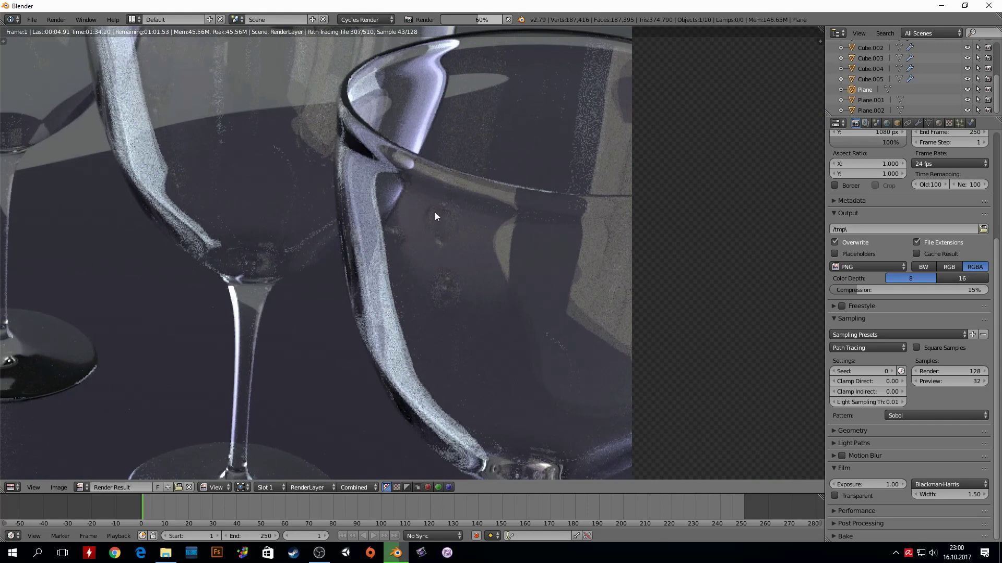
scroll(431, 214, down, 4)
scroll(428, 214, down, 2)
scroll(412, 224, down, 1)
middle_drag(396, 232, 462, 235)
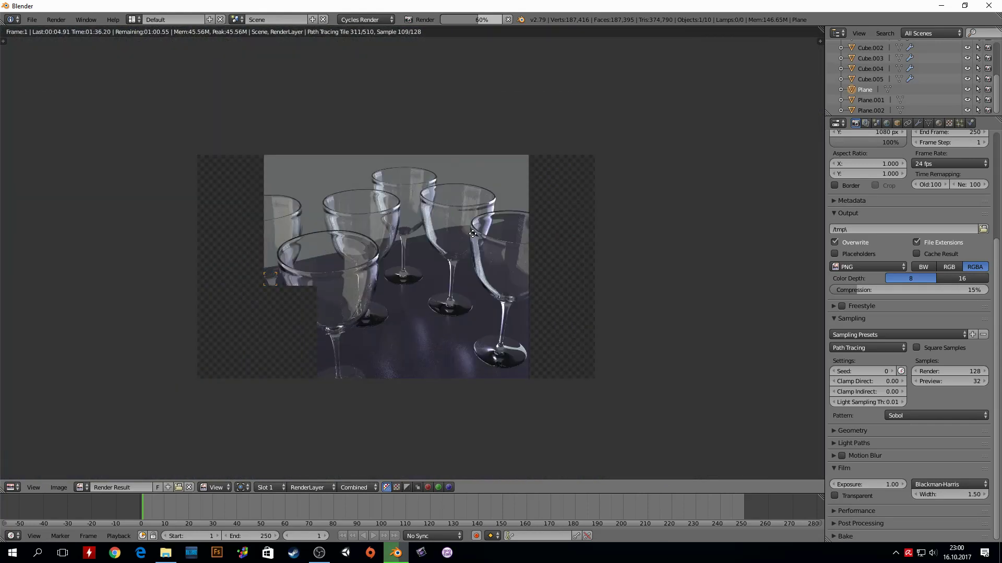
scroll(461, 235, up, 2)
scroll(462, 234, up, 2)
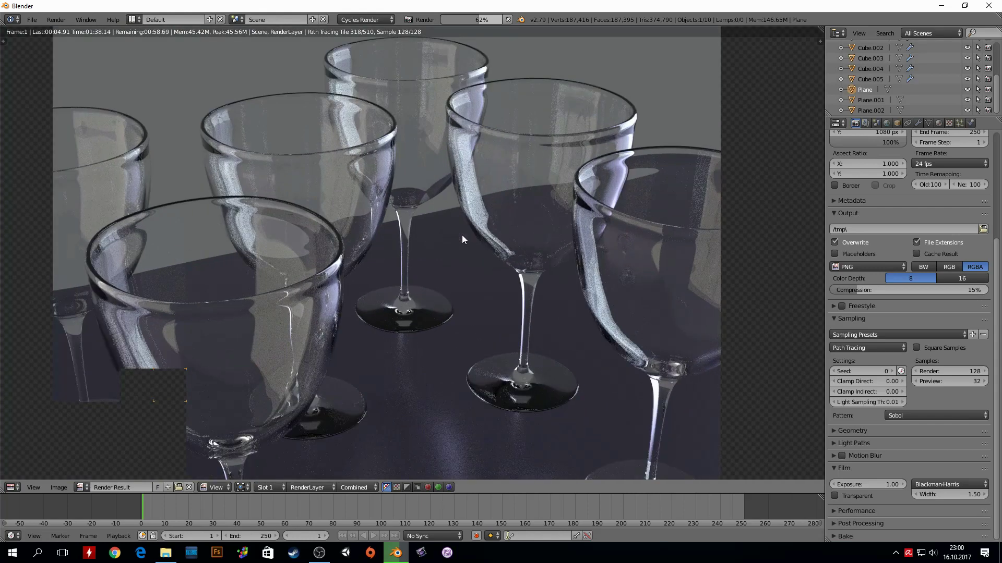
scroll(462, 234, down, 1)
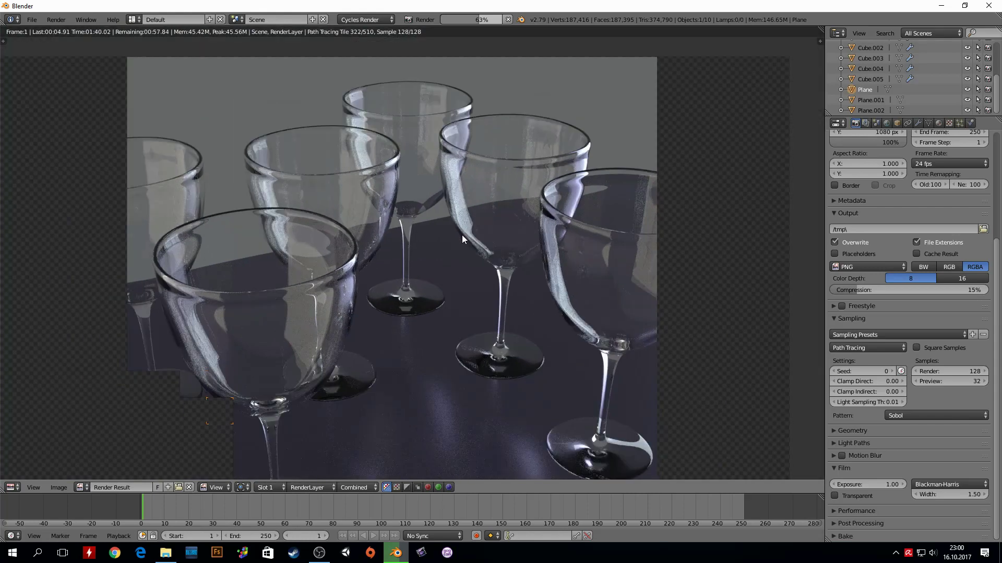
scroll(462, 235, down, 2)
scroll(462, 235, up, 1)
scroll(488, 242, up, 4)
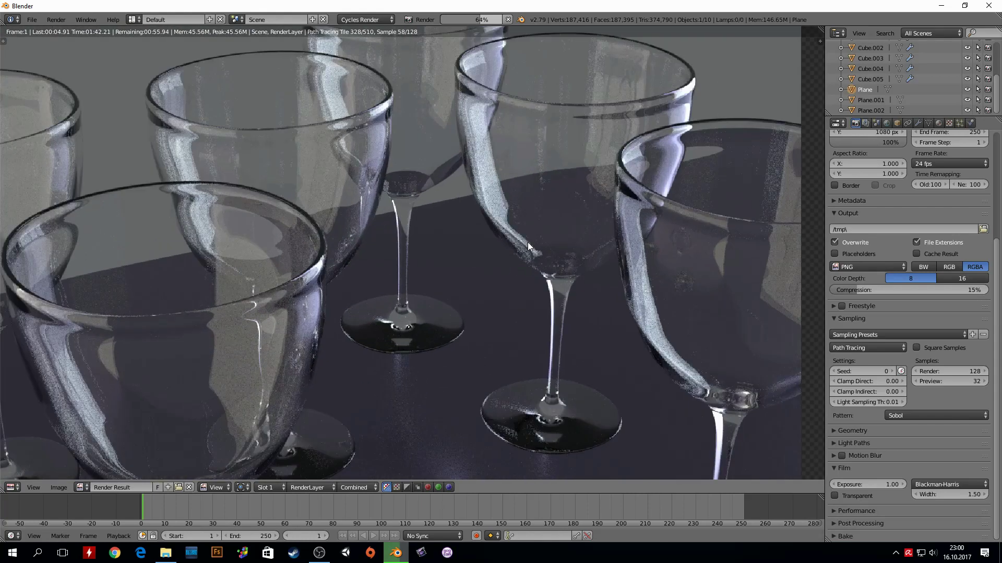
scroll(527, 242, up, 2)
scroll(524, 173, up, 2)
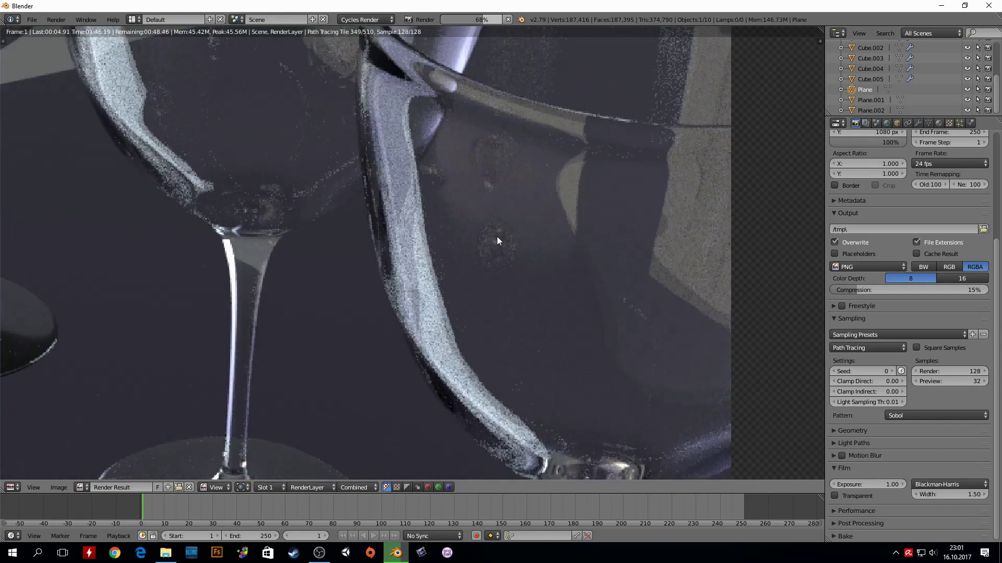
scroll(500, 167, down, 2)
scroll(422, 259, down, 3)
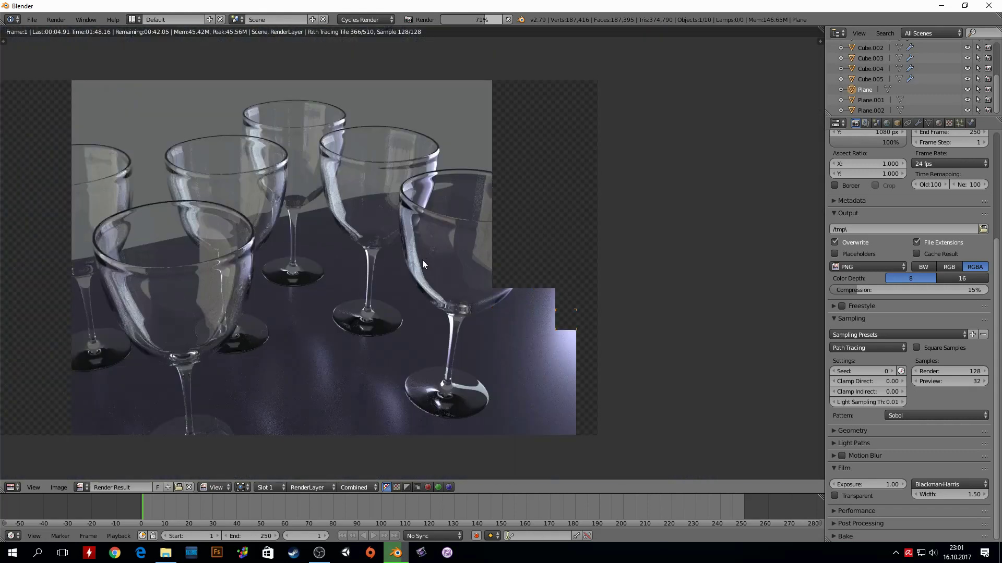
scroll(384, 262, down, 1)
mouse_move(353, 269)
middle_down()
mouse_move(407, 301)
mouse_move(442, 271)
middle_up()
scroll(418, 299, up, 1)
scroll(418, 299, down, 1)
scroll(417, 299, down, 1)
scroll(442, 271, up, 1)
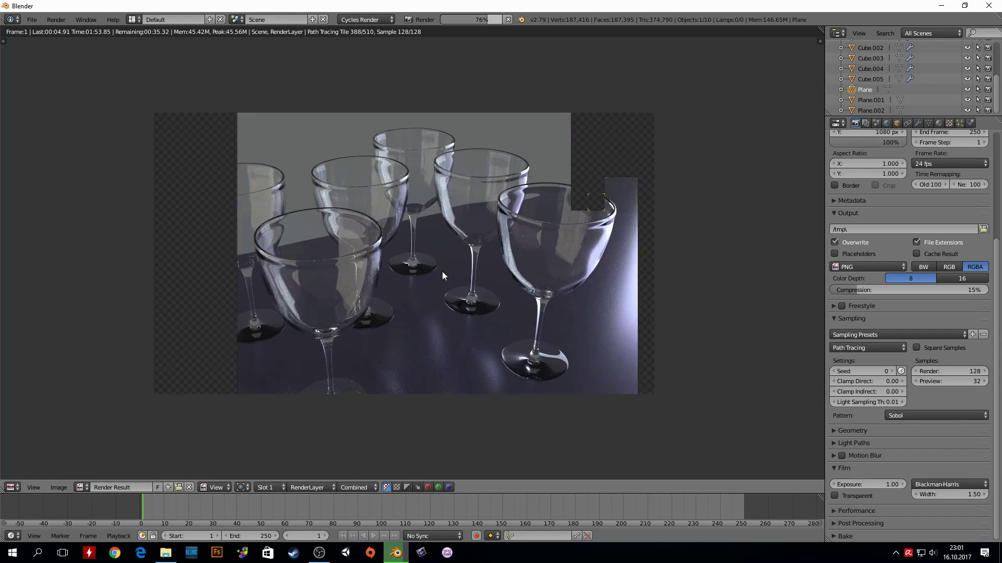
scroll(443, 271, up, 1)
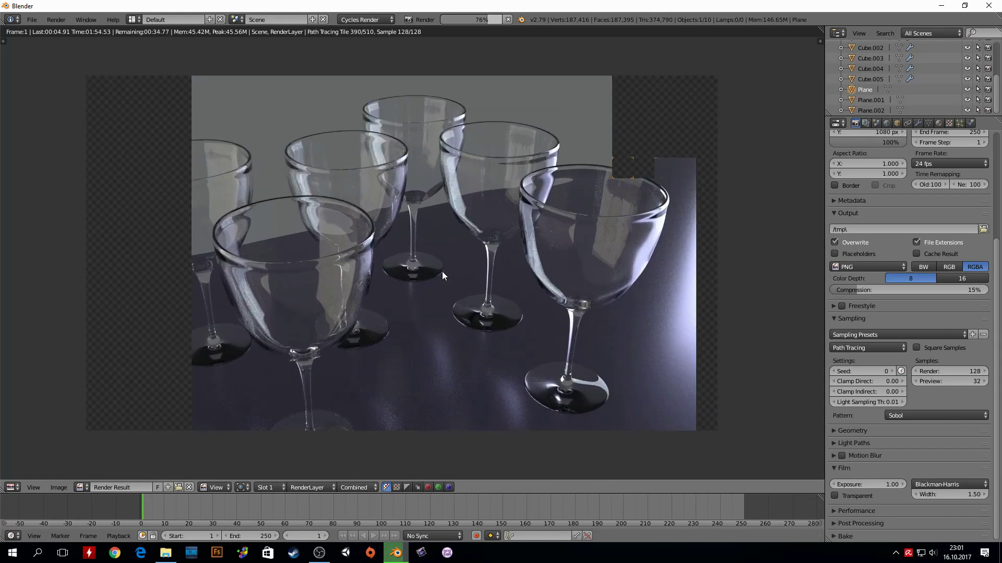
Show the ground plane's material, then Cube.004's glass material, and zoom the finished render onto the glasses
click(938, 123)
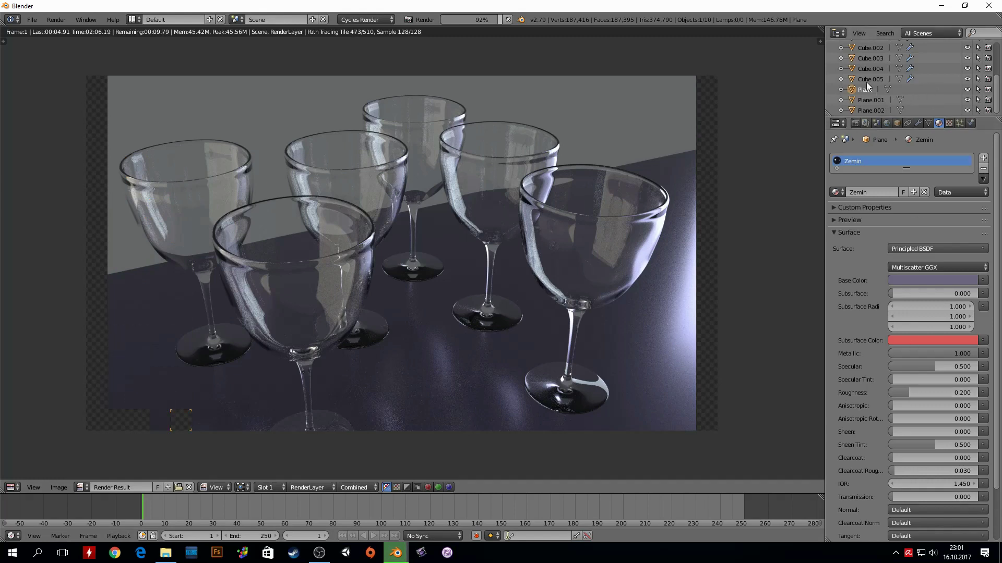
click(872, 68)
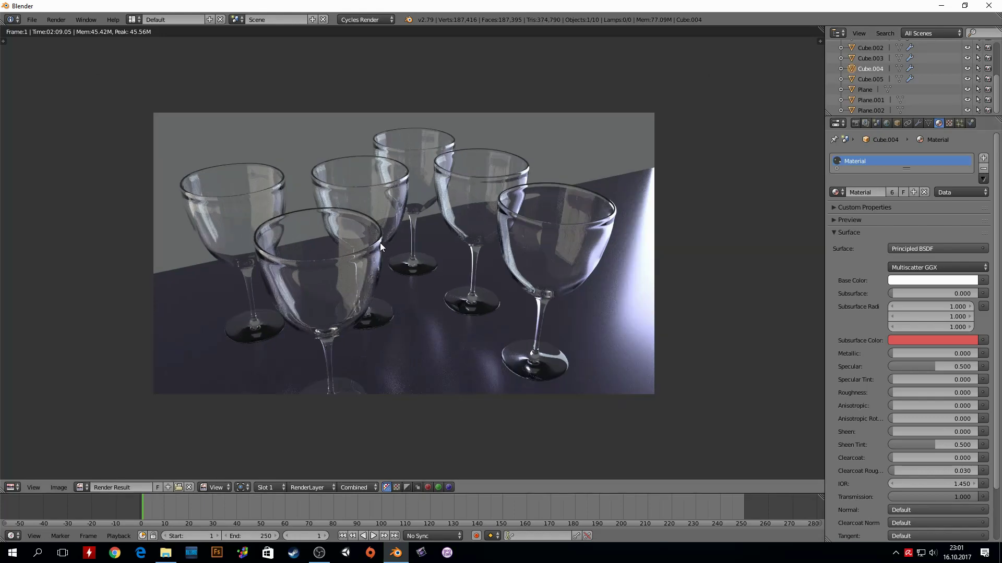
scroll(382, 243, up, 1)
middle_drag(396, 242, 439, 242)
Save a copy of the finished render to the Desktop as untitled.png
click(64, 490)
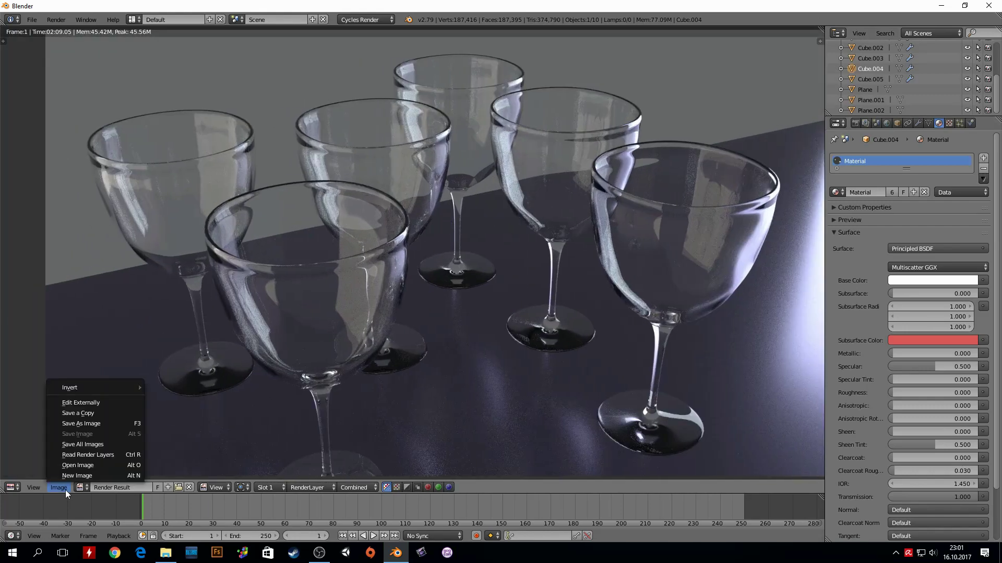
click(95, 413)
click(37, 127)
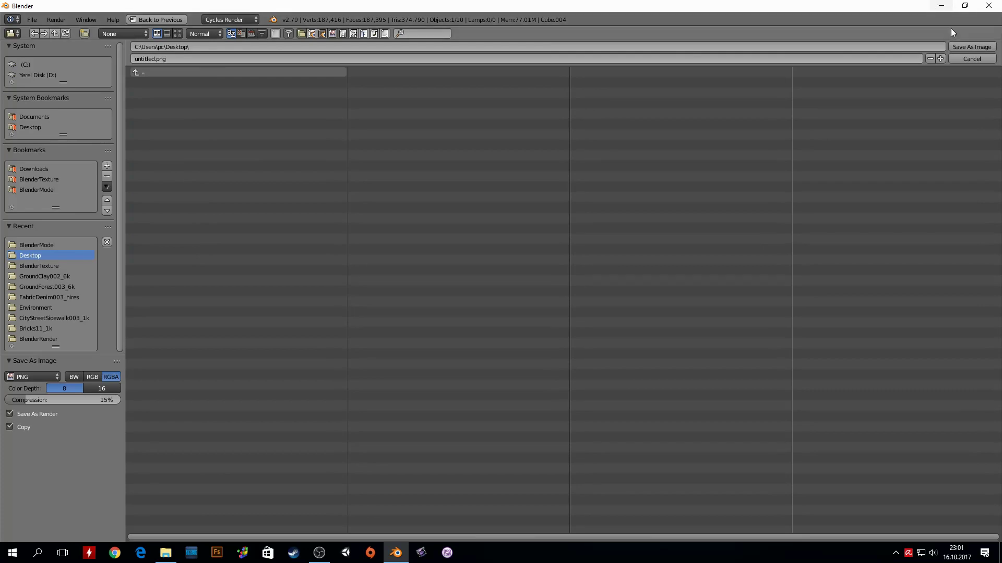
click(967, 46)
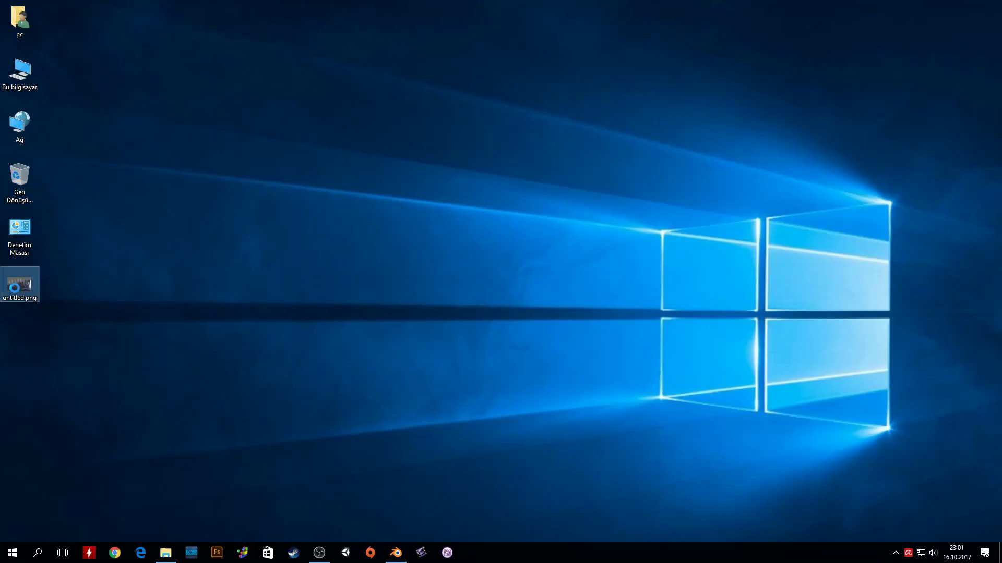
Open the desktop's untitled.png render in IrfanView
right_click(16, 287)
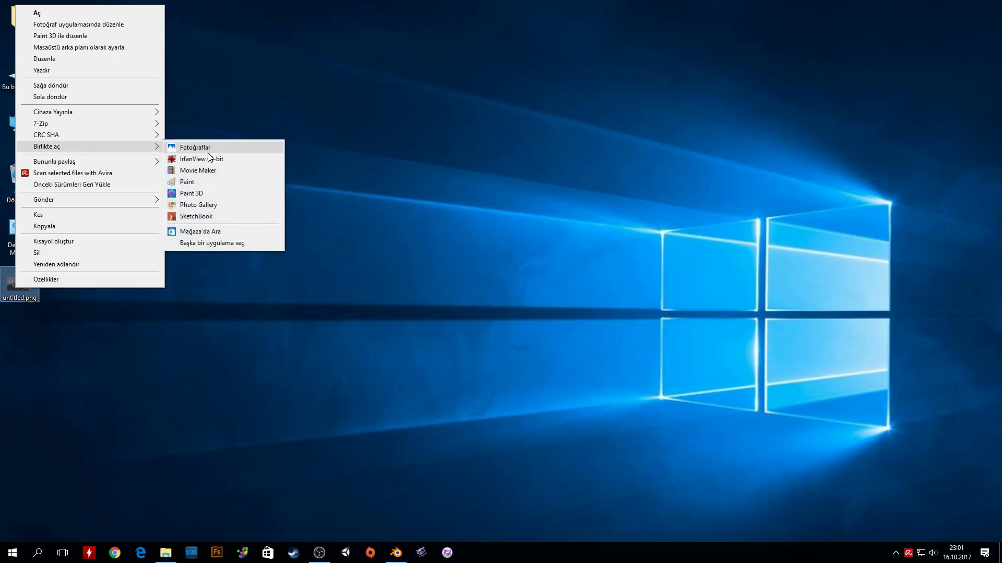
click(207, 159)
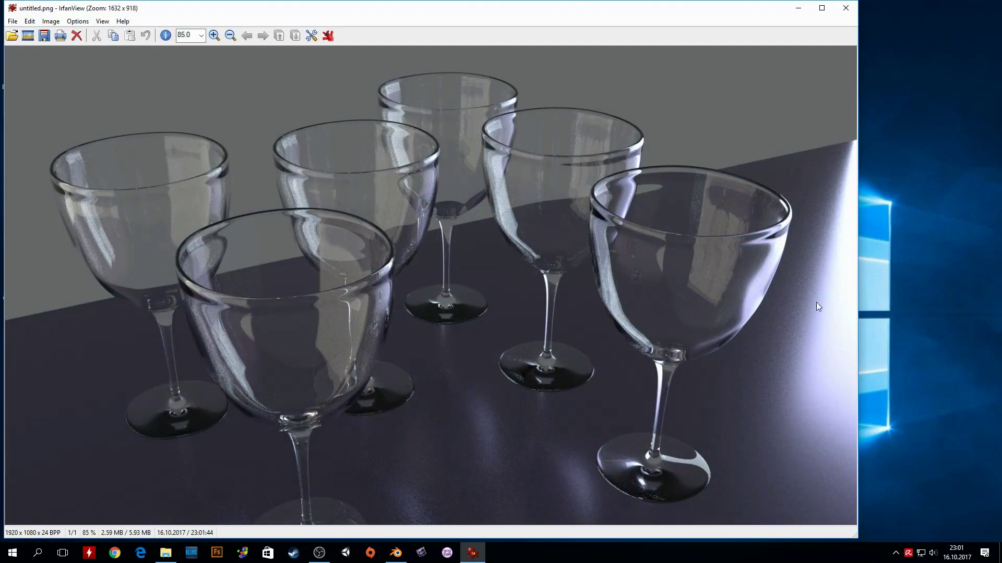